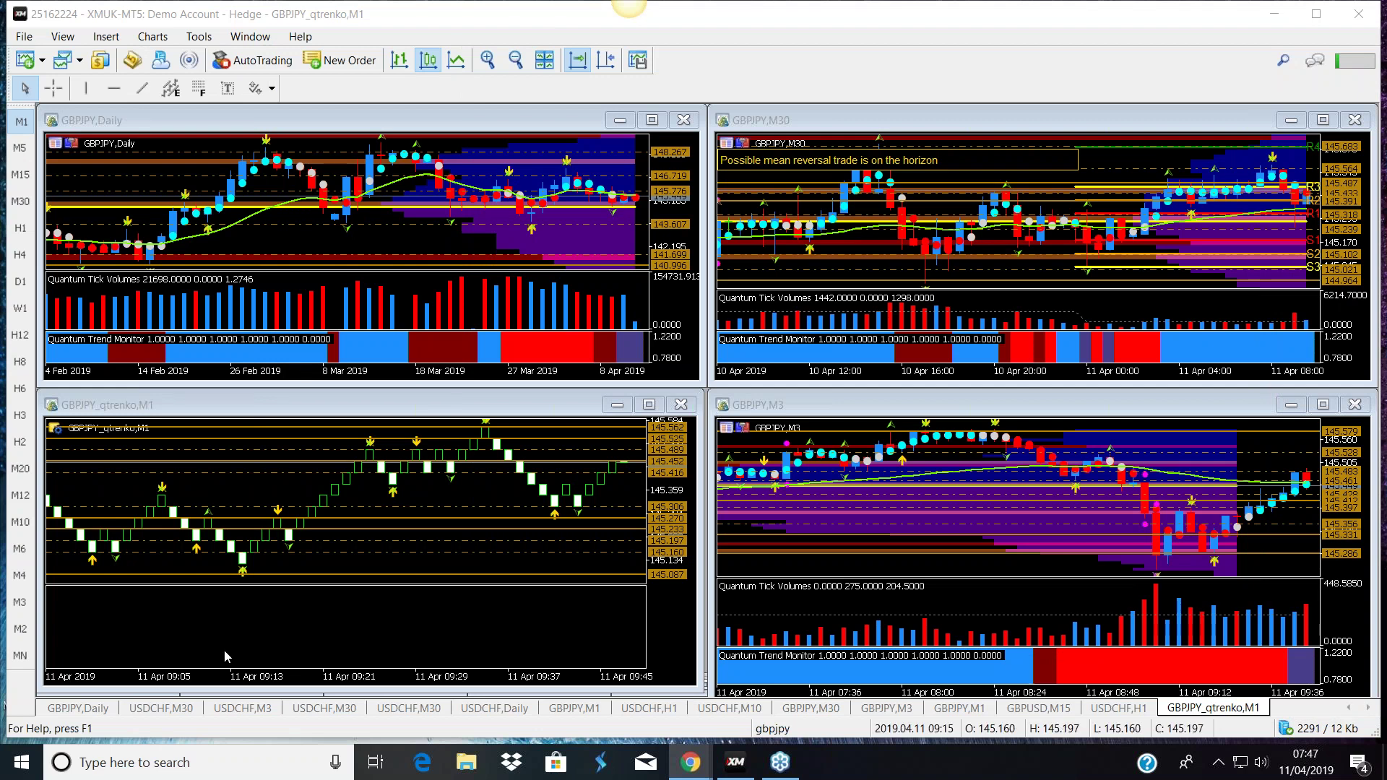
# - Apply the saved Renko template to the GBPJPY_qtrenko,M1 chart
pyautogui.rightClick(432, 541)
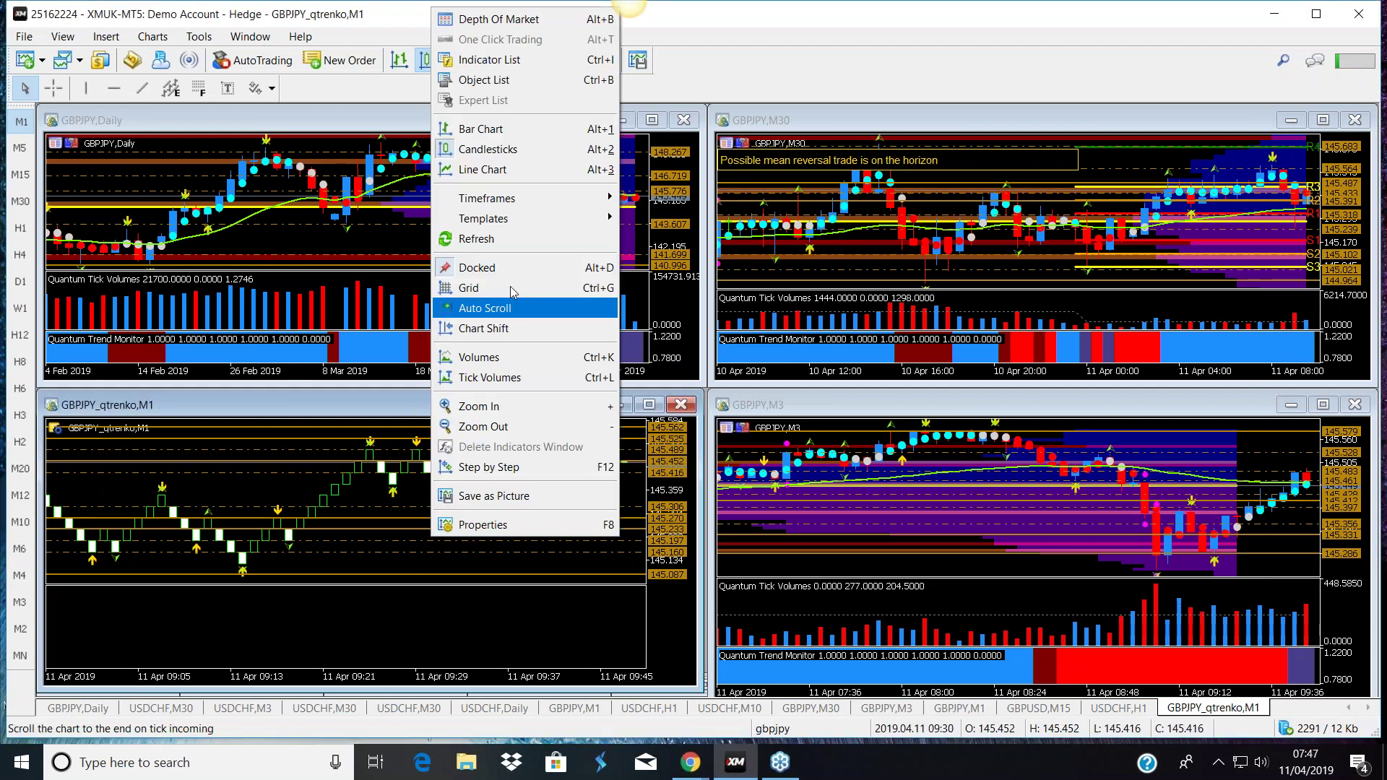
pyautogui.moveTo(483, 219)
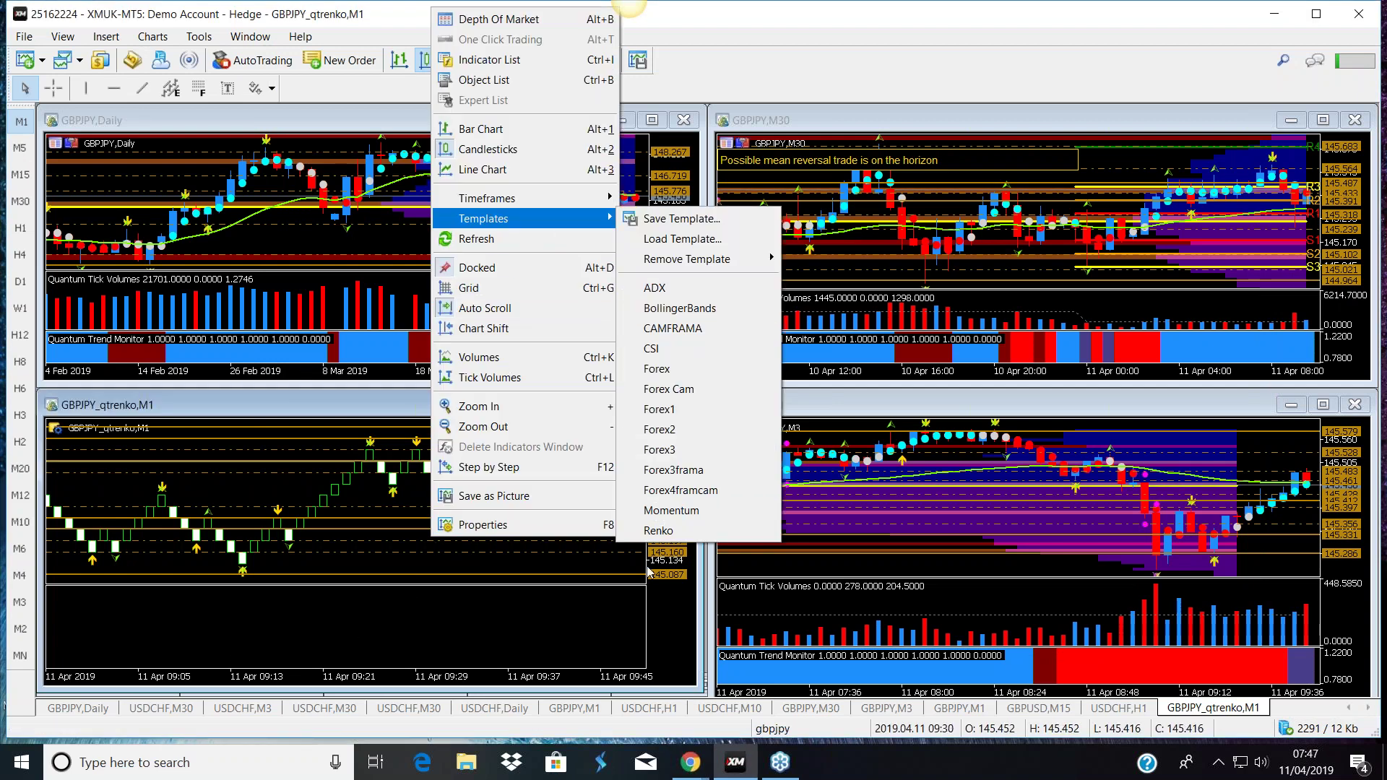
pyautogui.click(658, 531)
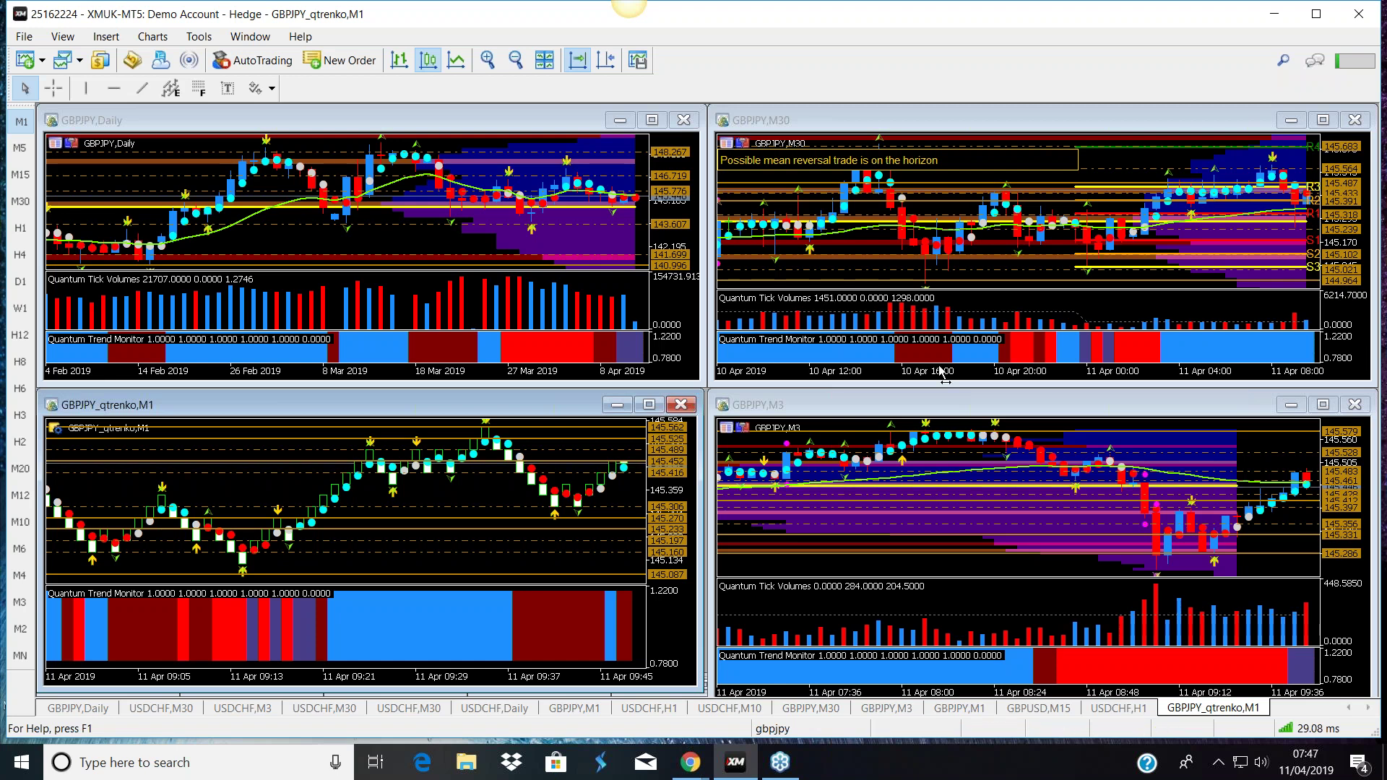
# - Switch to Chrome and read the opening of the Reuters article "Rage within the machine: Brexit headline blizzard overloads FX algos"
pyautogui.moveTo(696, 763)
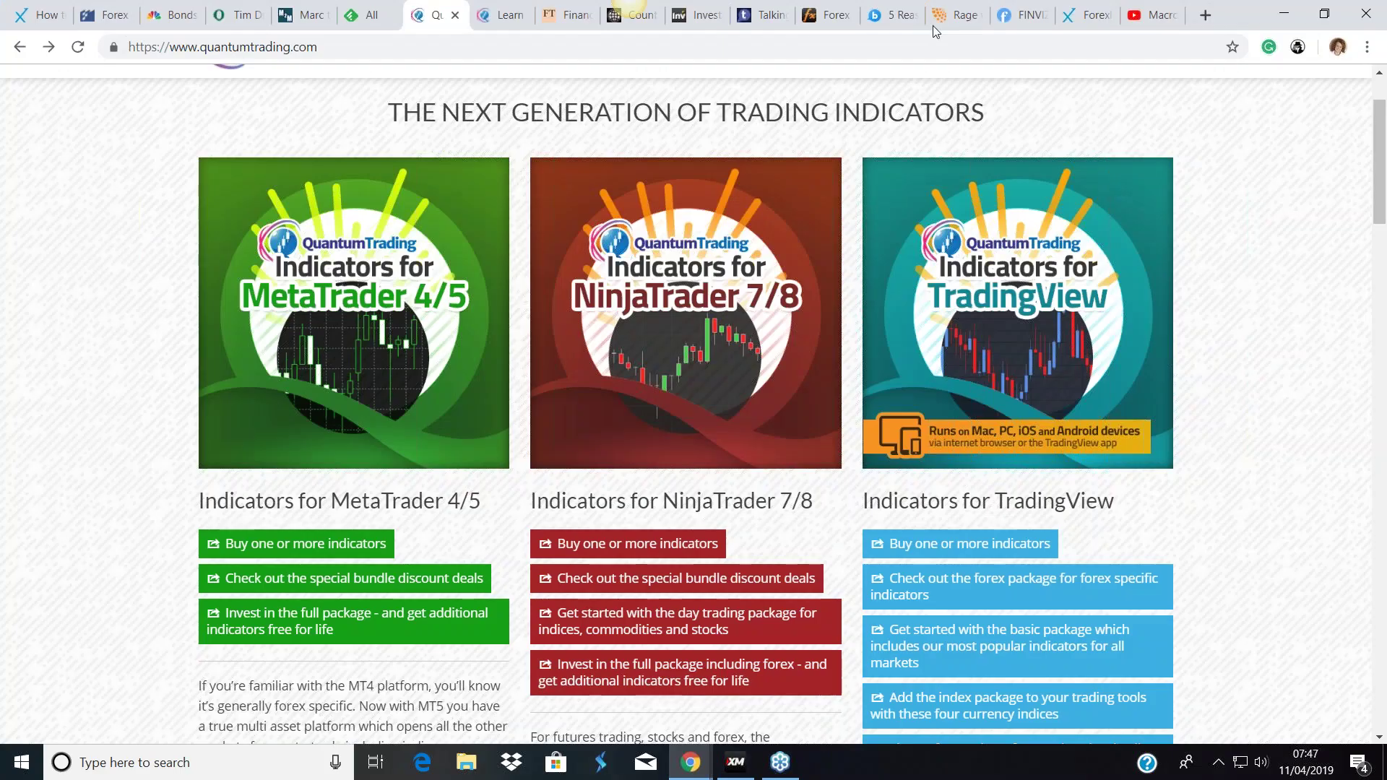
pyautogui.click(965, 21)
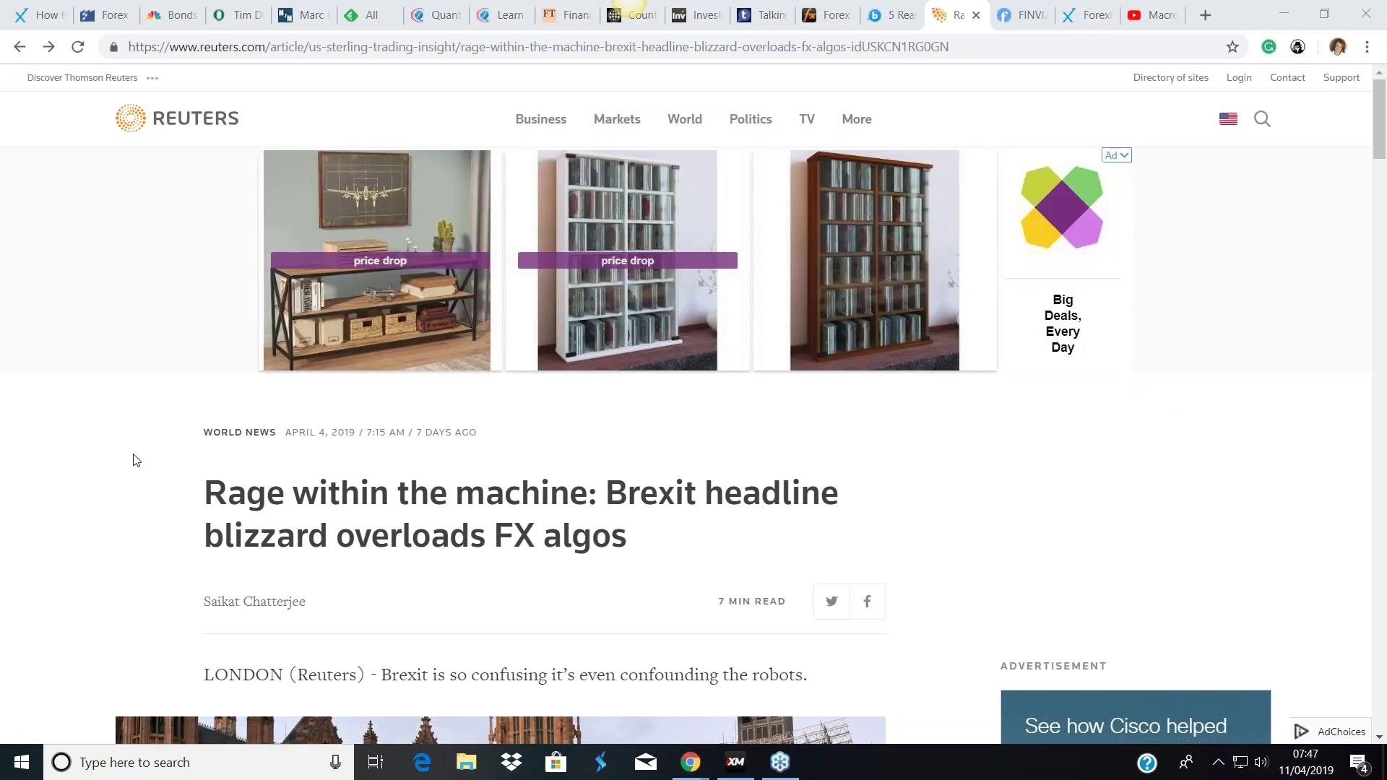
pyautogui.scroll(-3, 139, 456)
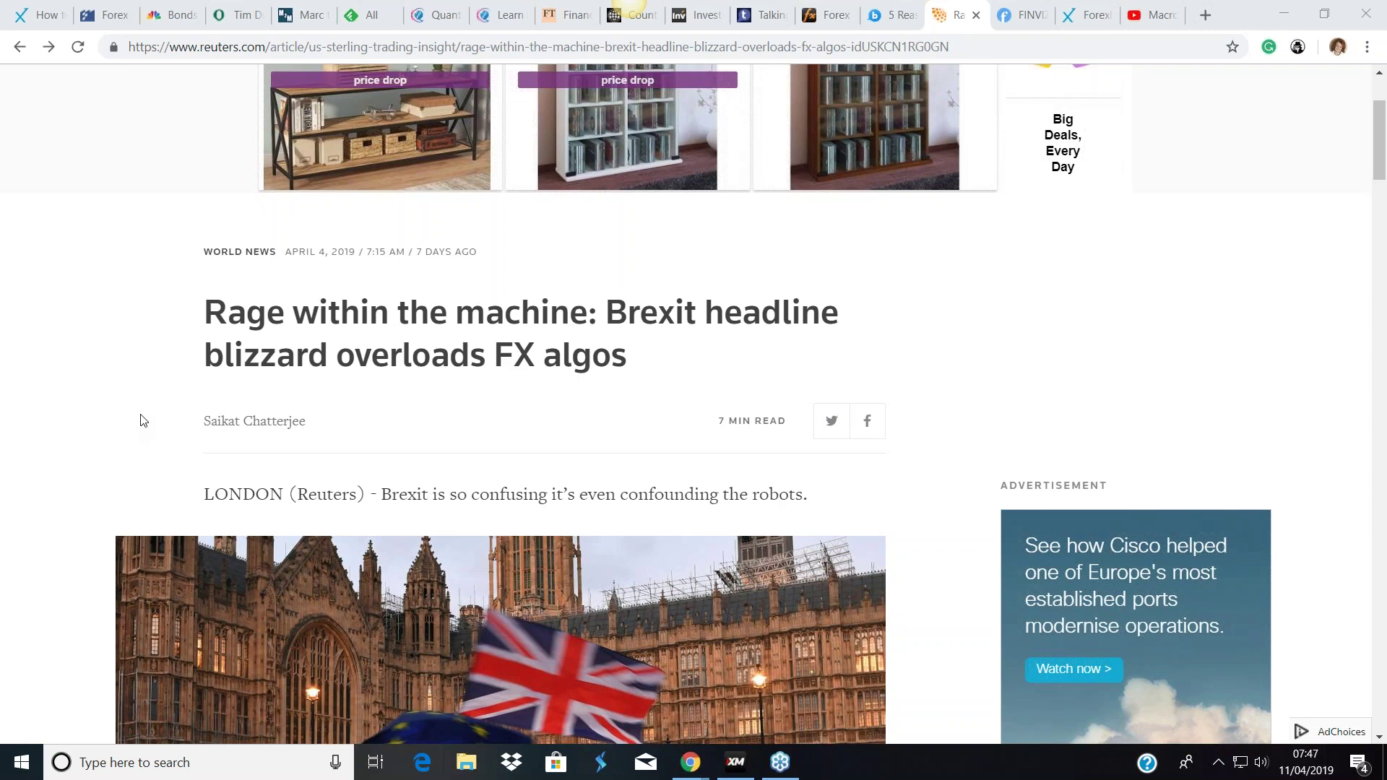
pyautogui.scroll(-3, 149, 414)
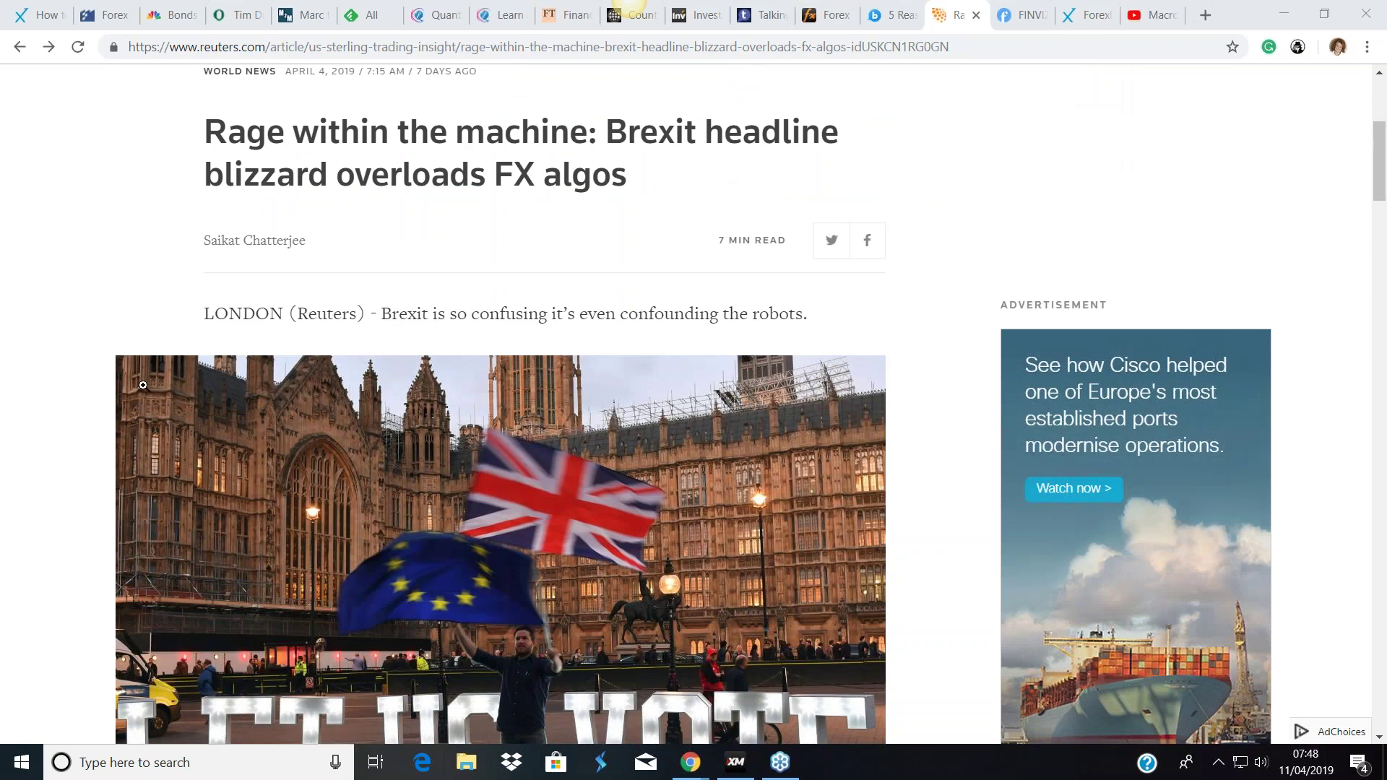
pyautogui.scroll(-3, 143, 385)
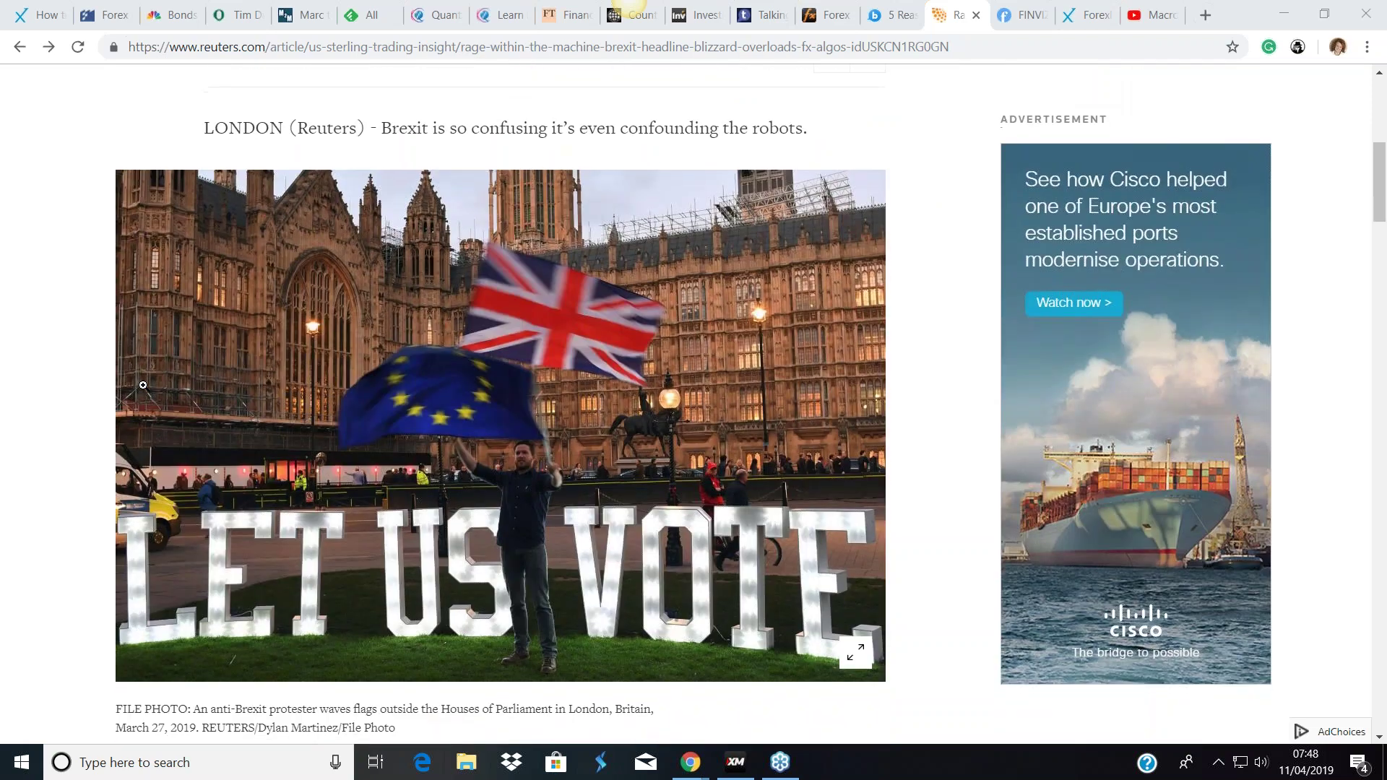
pyautogui.scroll(-3, 143, 386)
pyautogui.scroll(-1, 143, 385)
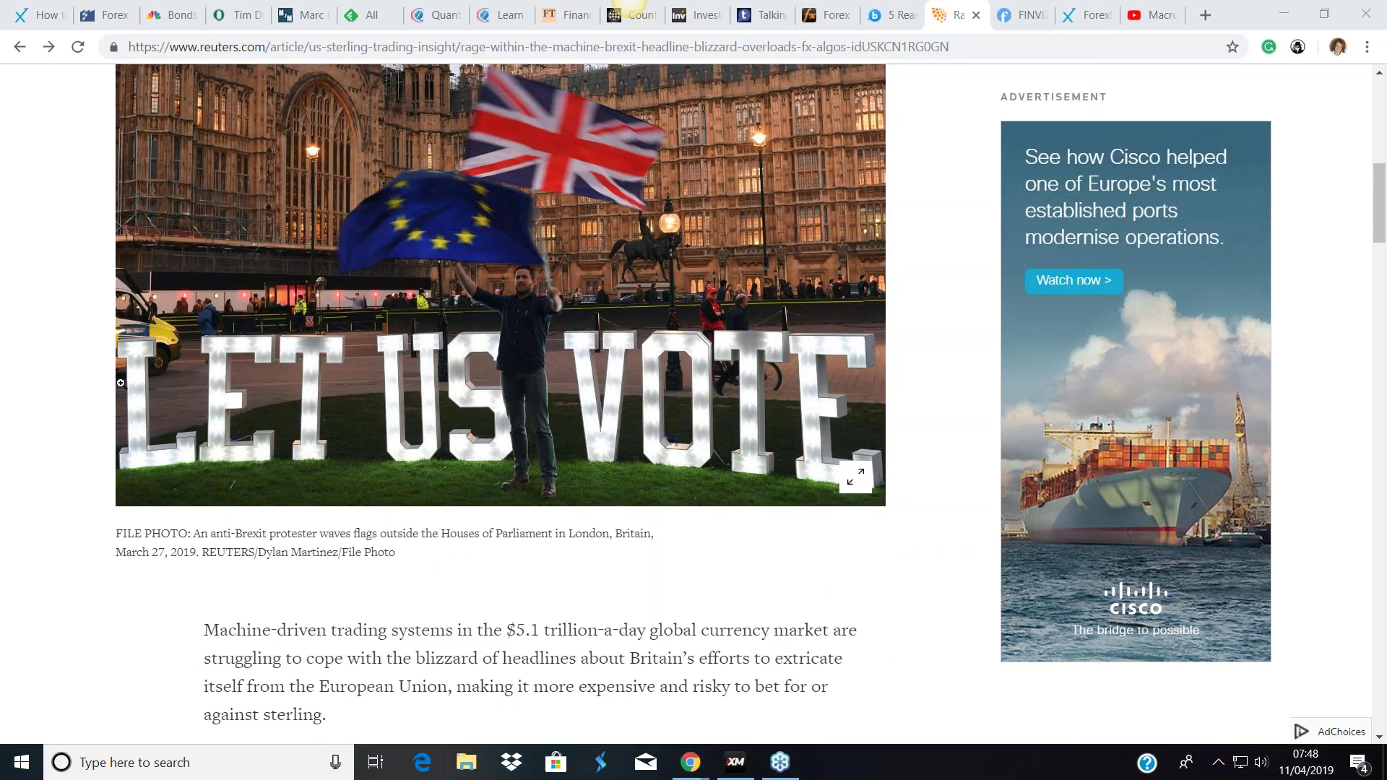
pyautogui.scroll(-3, 120, 383)
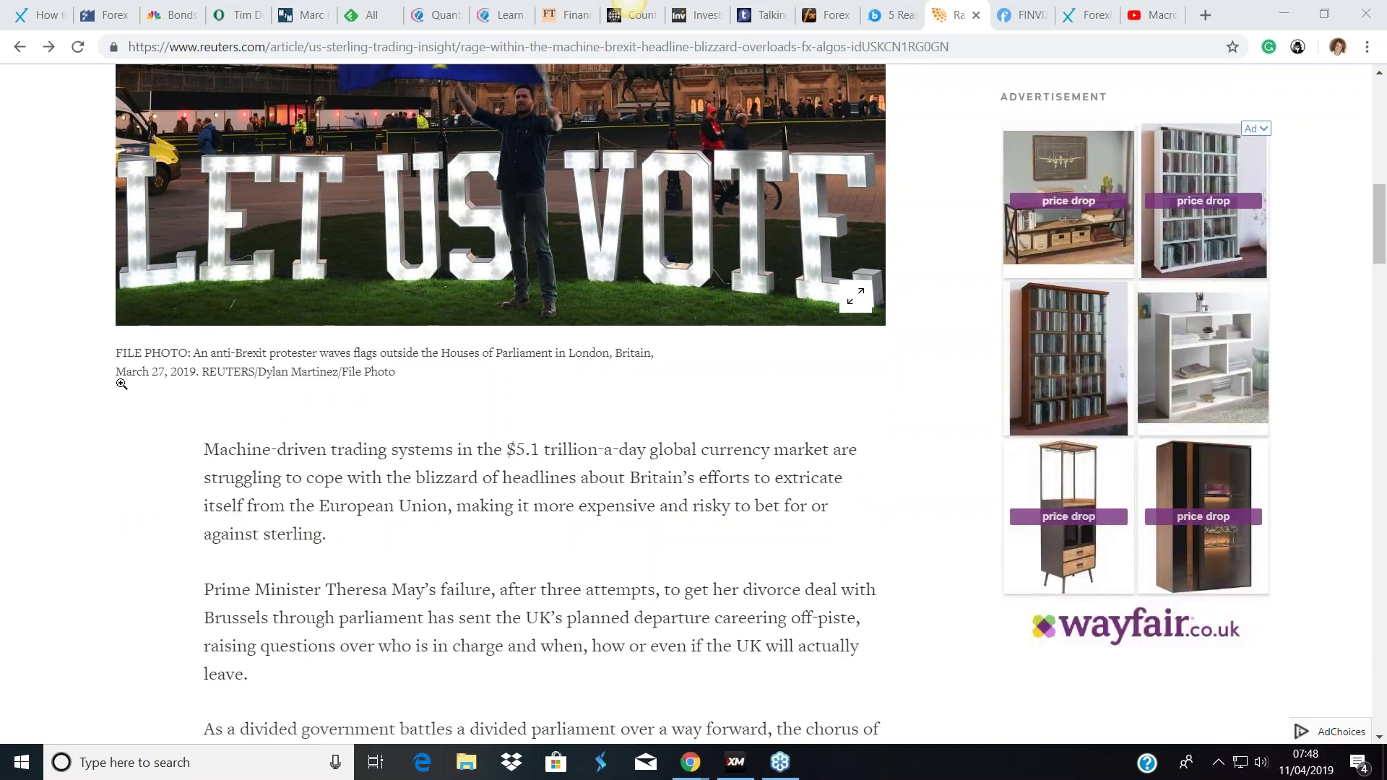
pyautogui.scroll(-3, 122, 384)
pyautogui.scroll(-2, 122, 384)
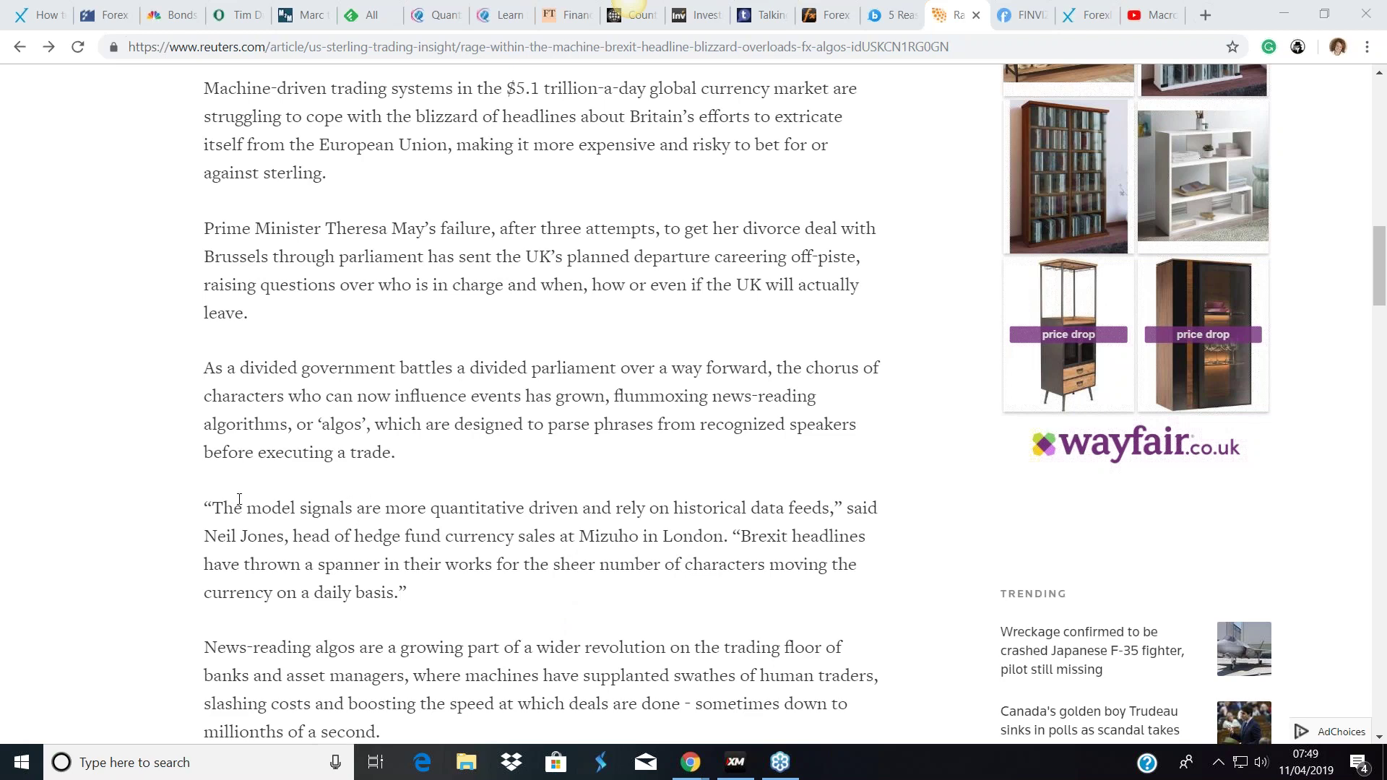
# - Read on through the article's sections on news-reading algos, hand signals and sterling trading, and bring up the Forex Factory calendar
pyautogui.scroll(-4, 238, 497)
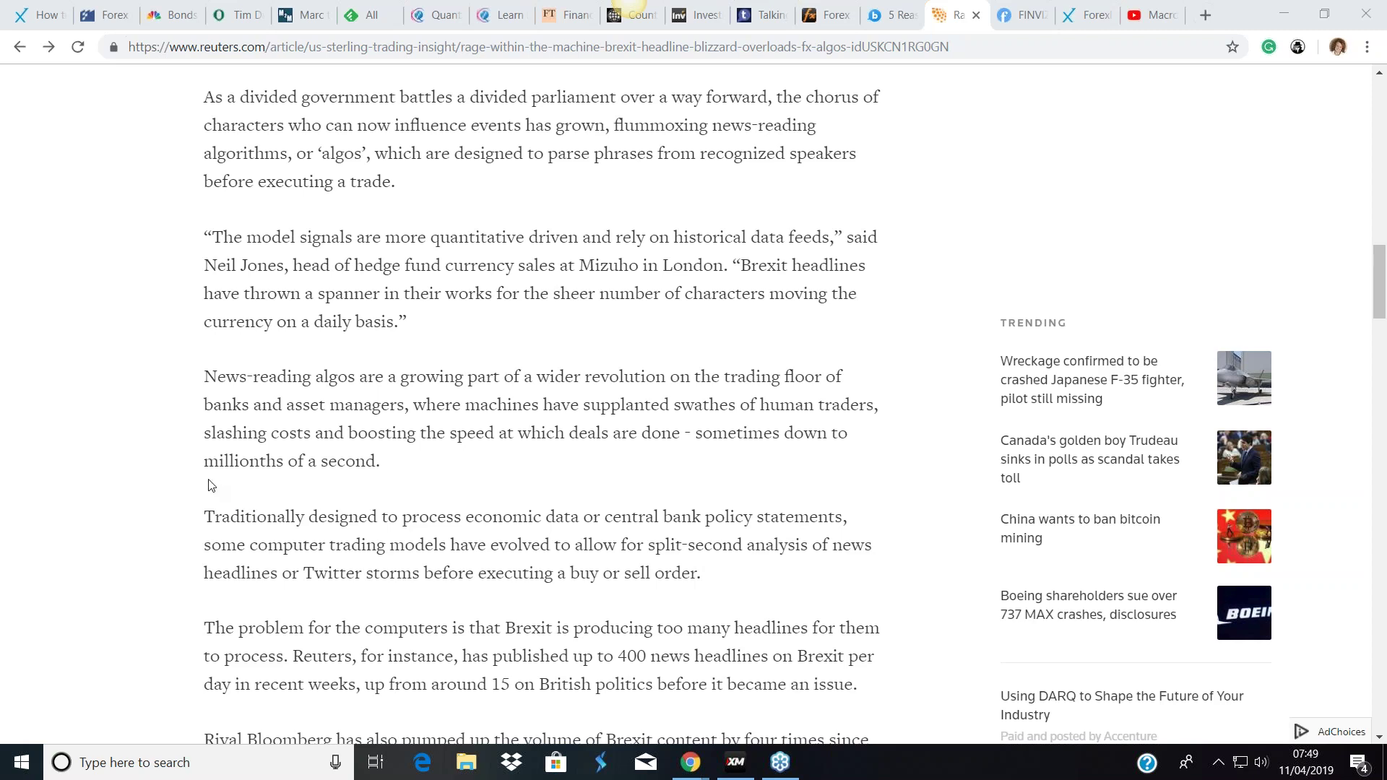
pyautogui.scroll(-5, 212, 486)
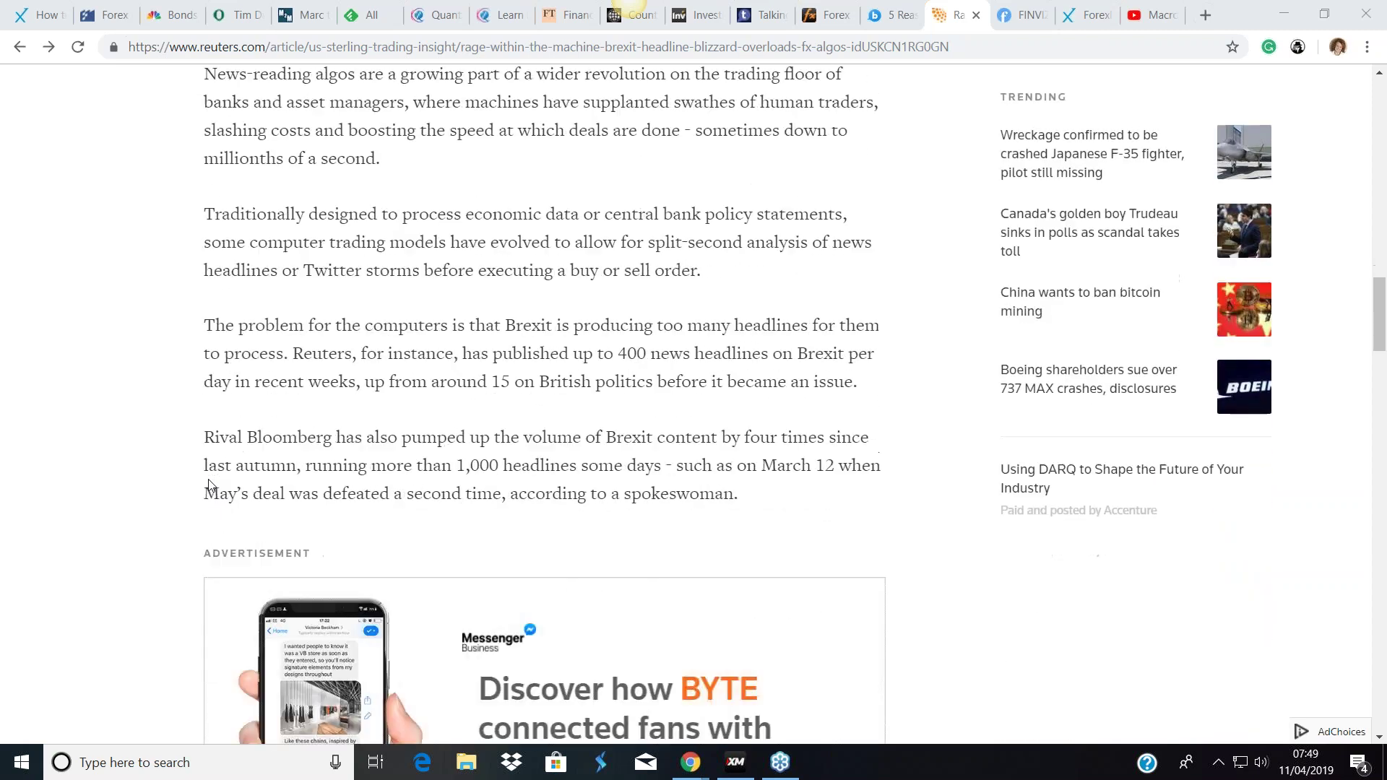
pyautogui.scroll(-7, 114, 445)
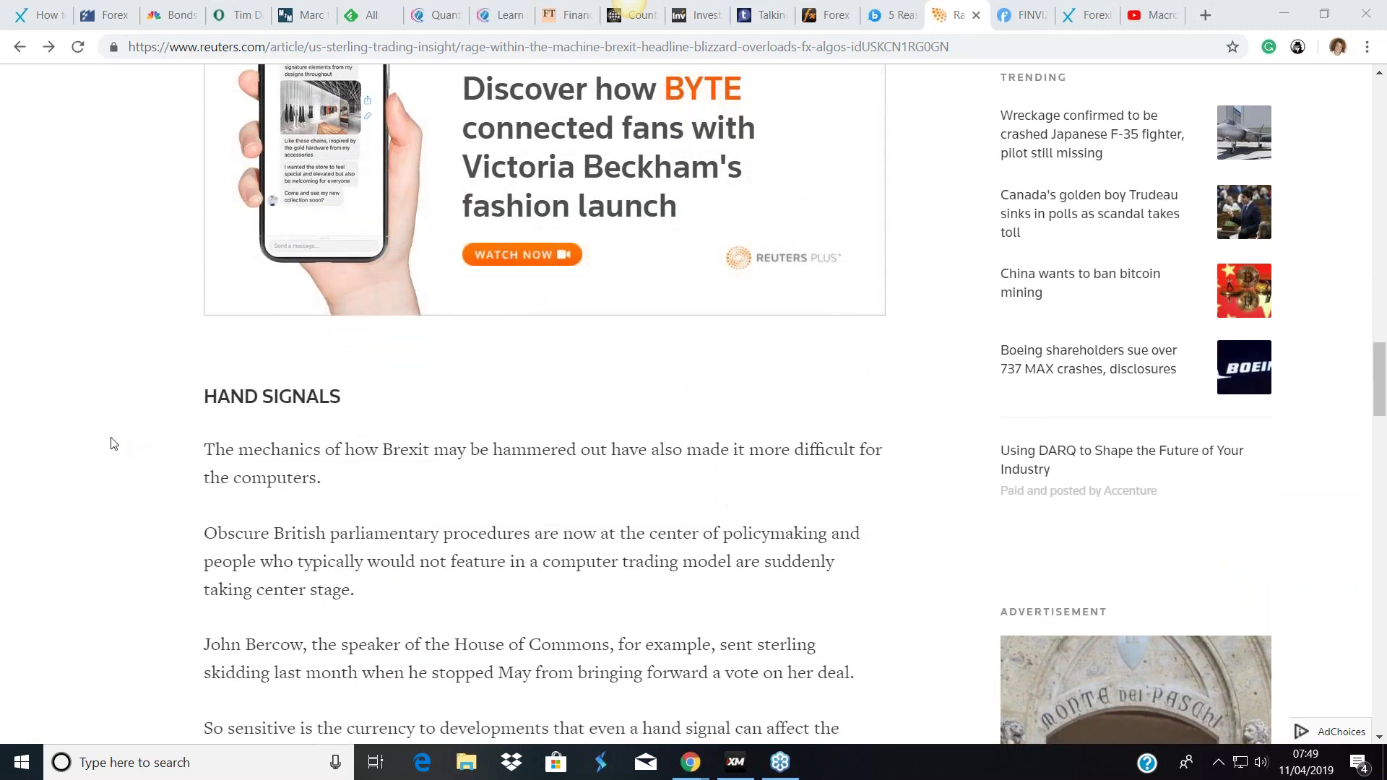
pyautogui.scroll(-4, 113, 445)
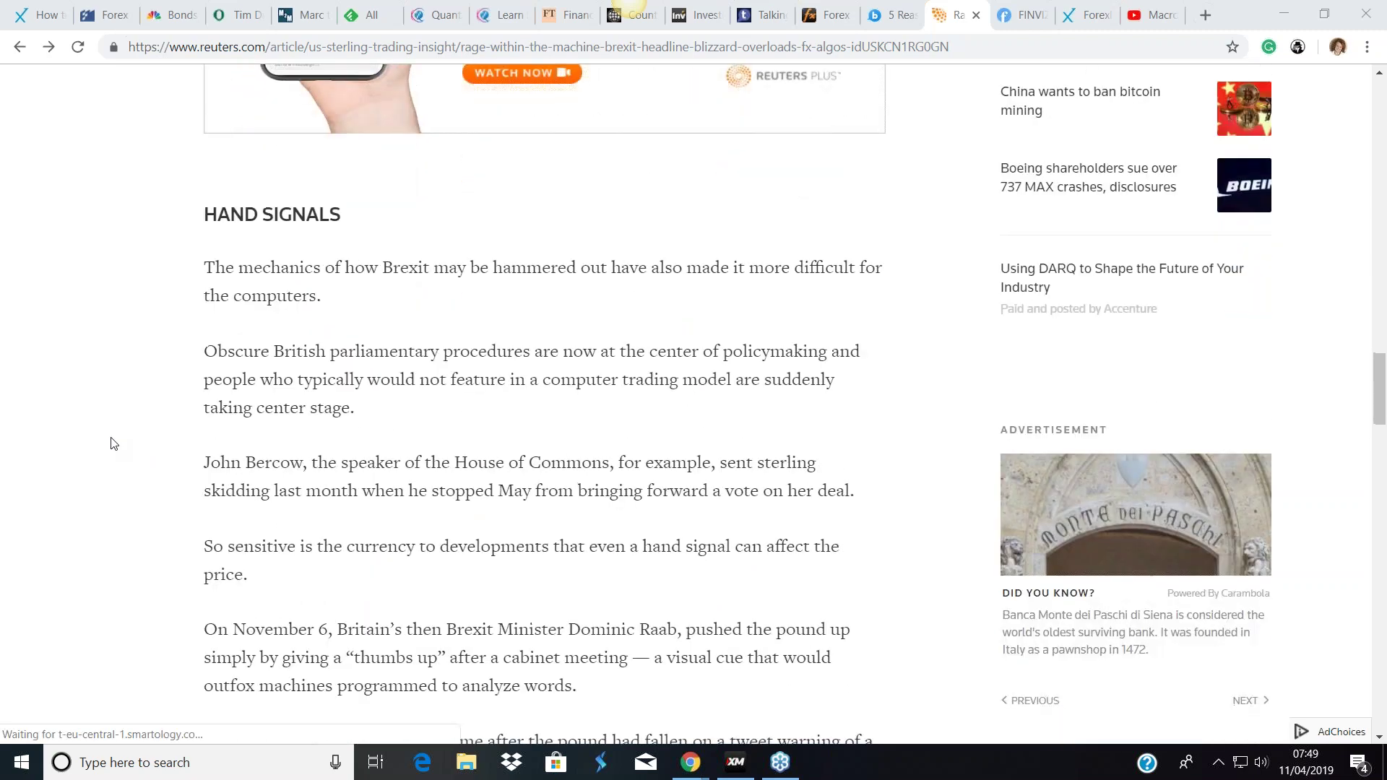
pyautogui.scroll(-2, 113, 444)
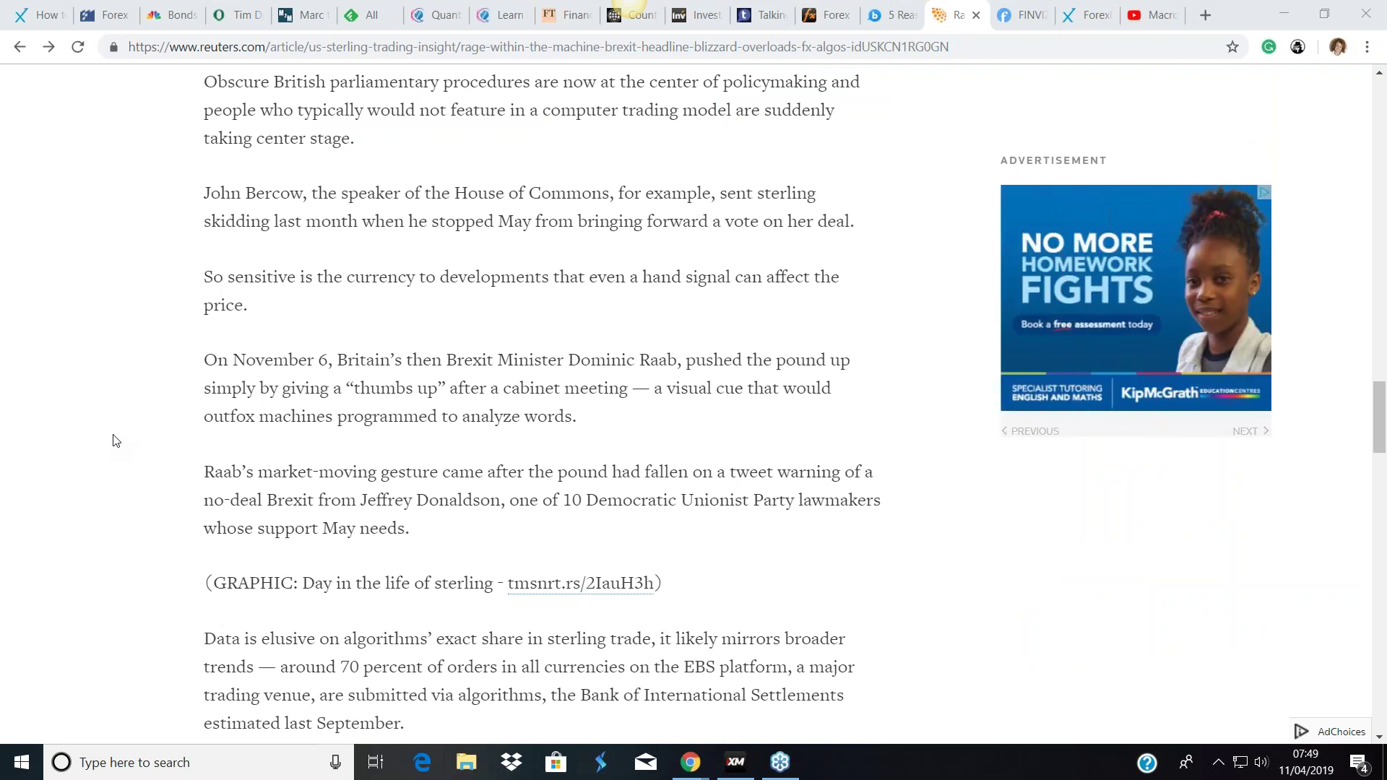
pyautogui.scroll(-7, 114, 440)
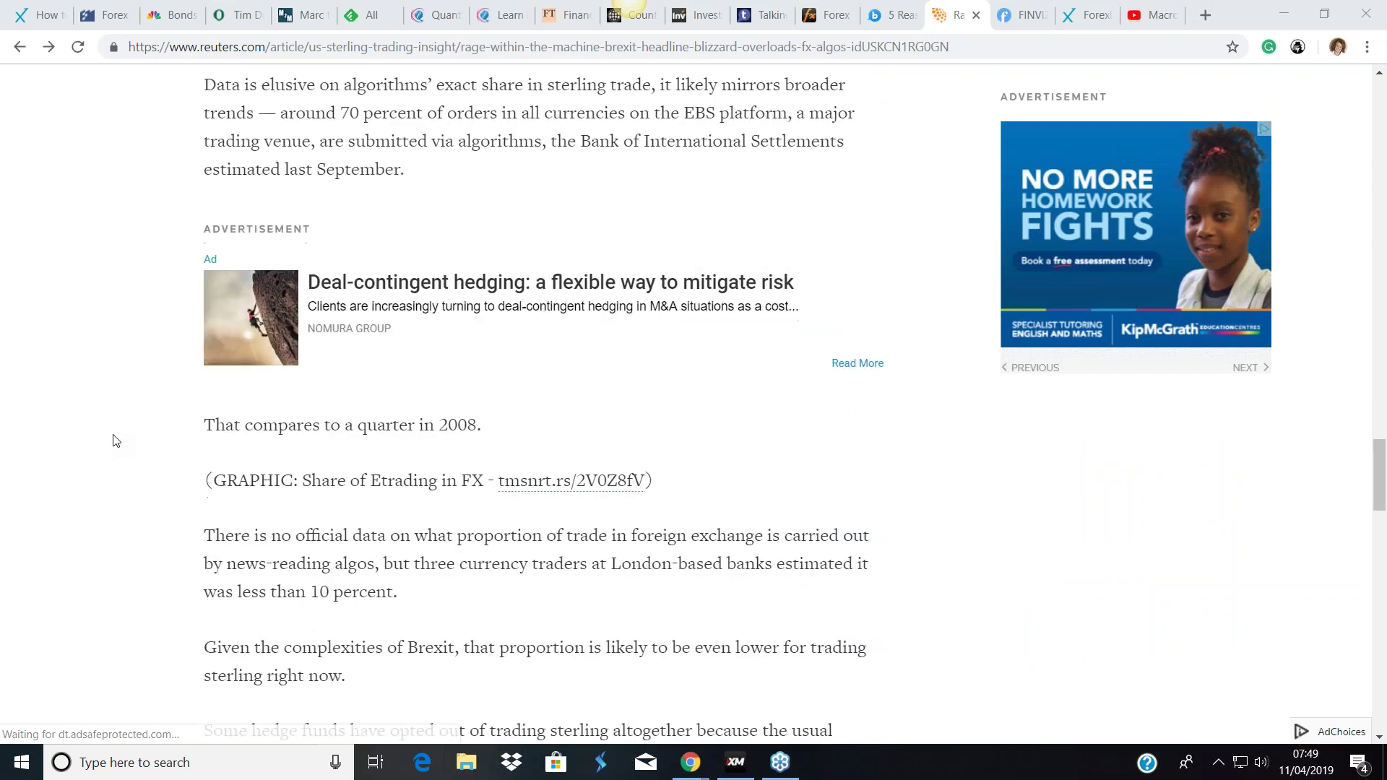
pyautogui.scroll(-2, 114, 441)
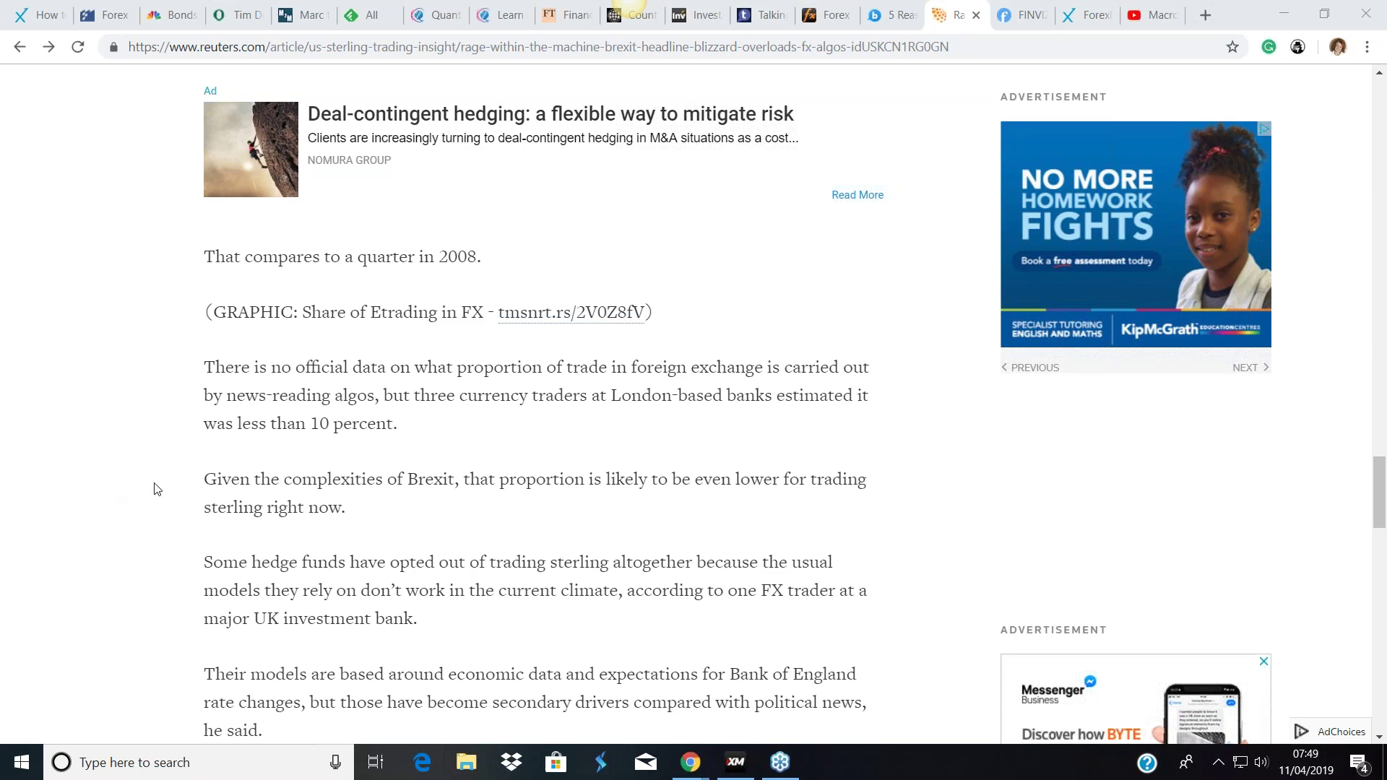
pyautogui.scroll(-4, 156, 488)
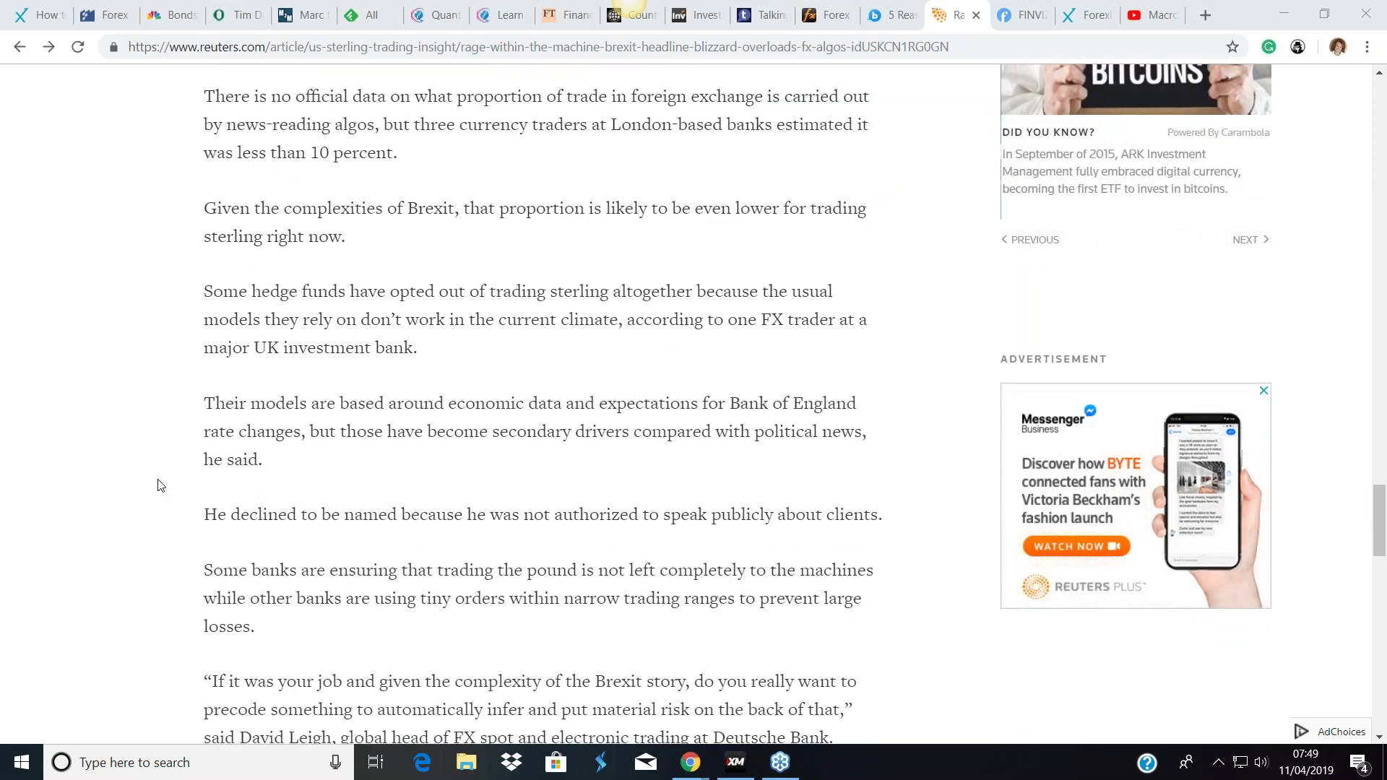
pyautogui.scroll(4, 161, 485)
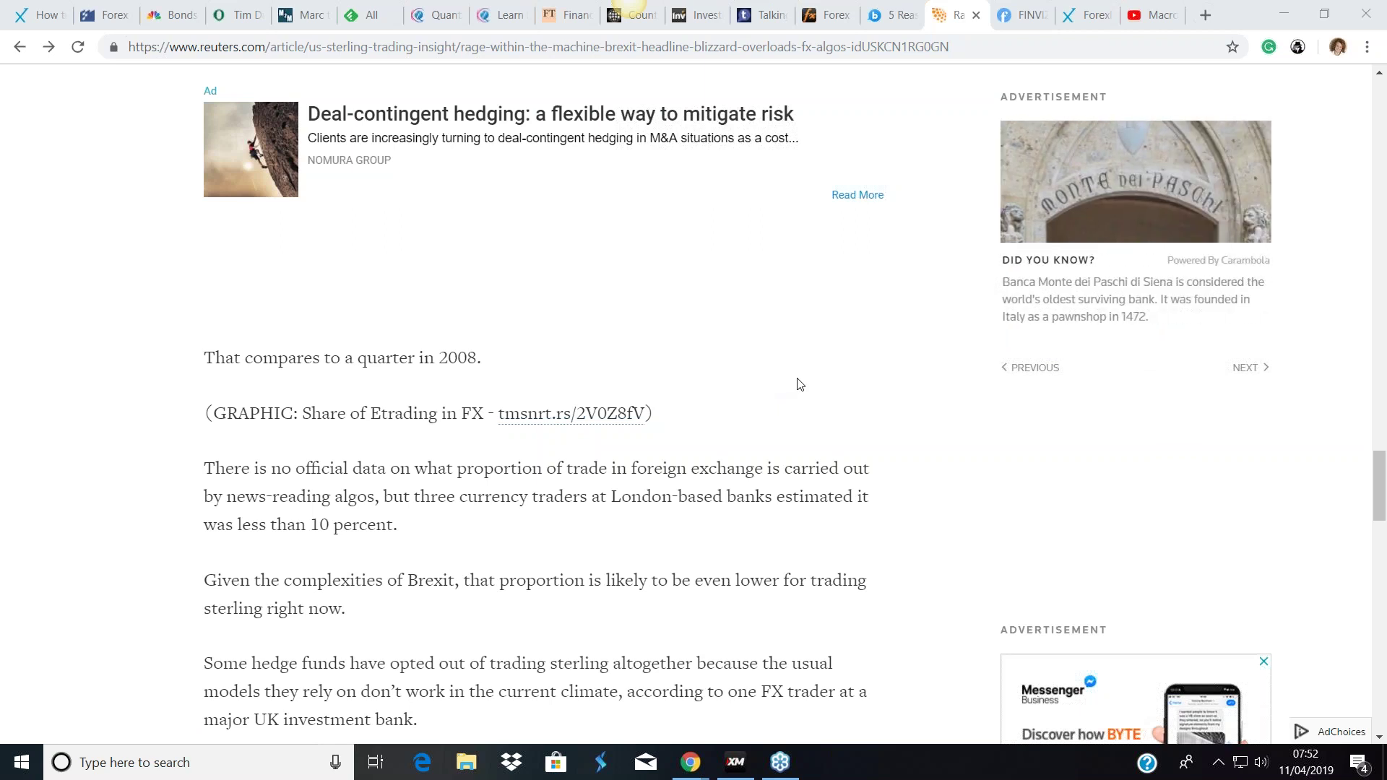
pyautogui.click(115, 29)
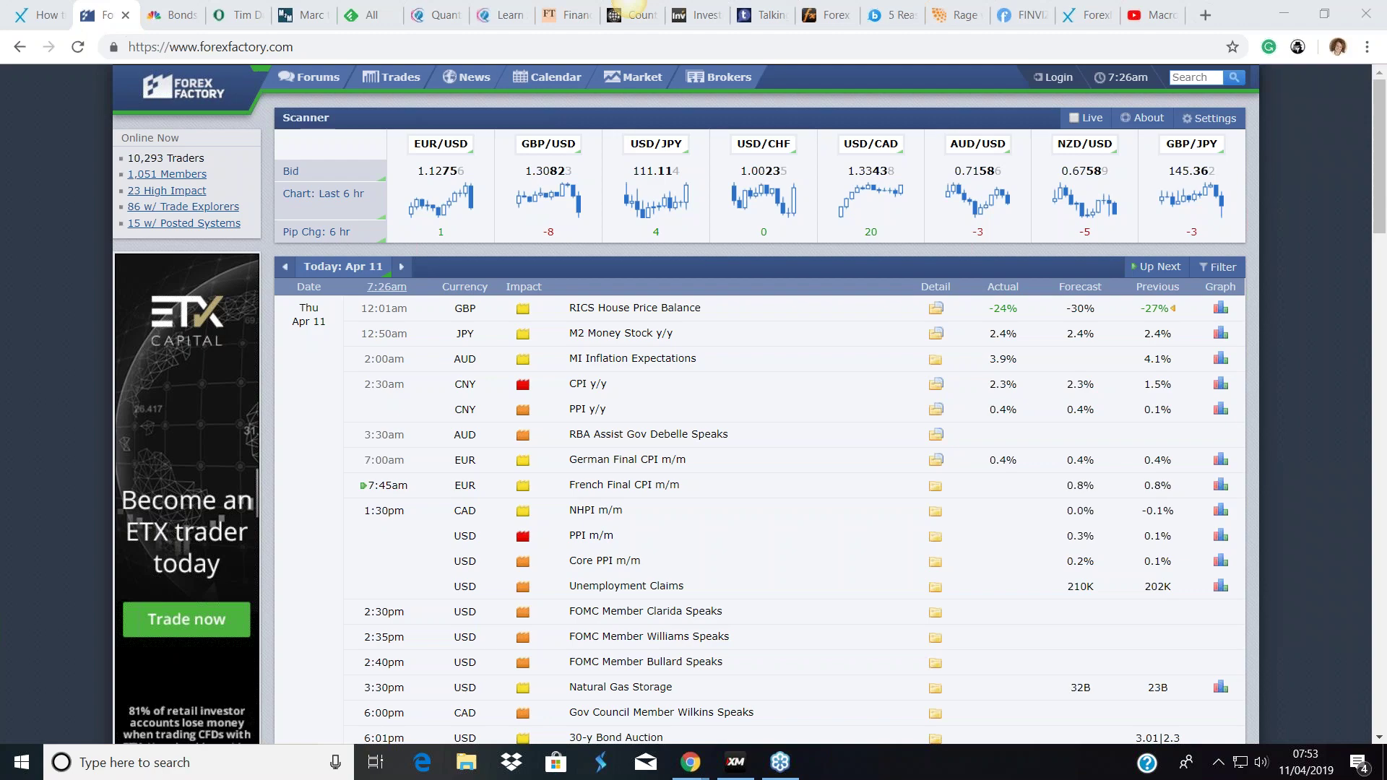
# - Switch to MetaTrader 5 and bring the floating USDCHF,H1 and USDCHF,M30 chart windows over the main workspace
pyautogui.hotkey('alt', 'Tab')
pyautogui.moveTo(1370, 72); pyautogui.dragTo(600, 134)
pyautogui.moveTo(1383, 144); pyautogui.dragTo(586, 129)
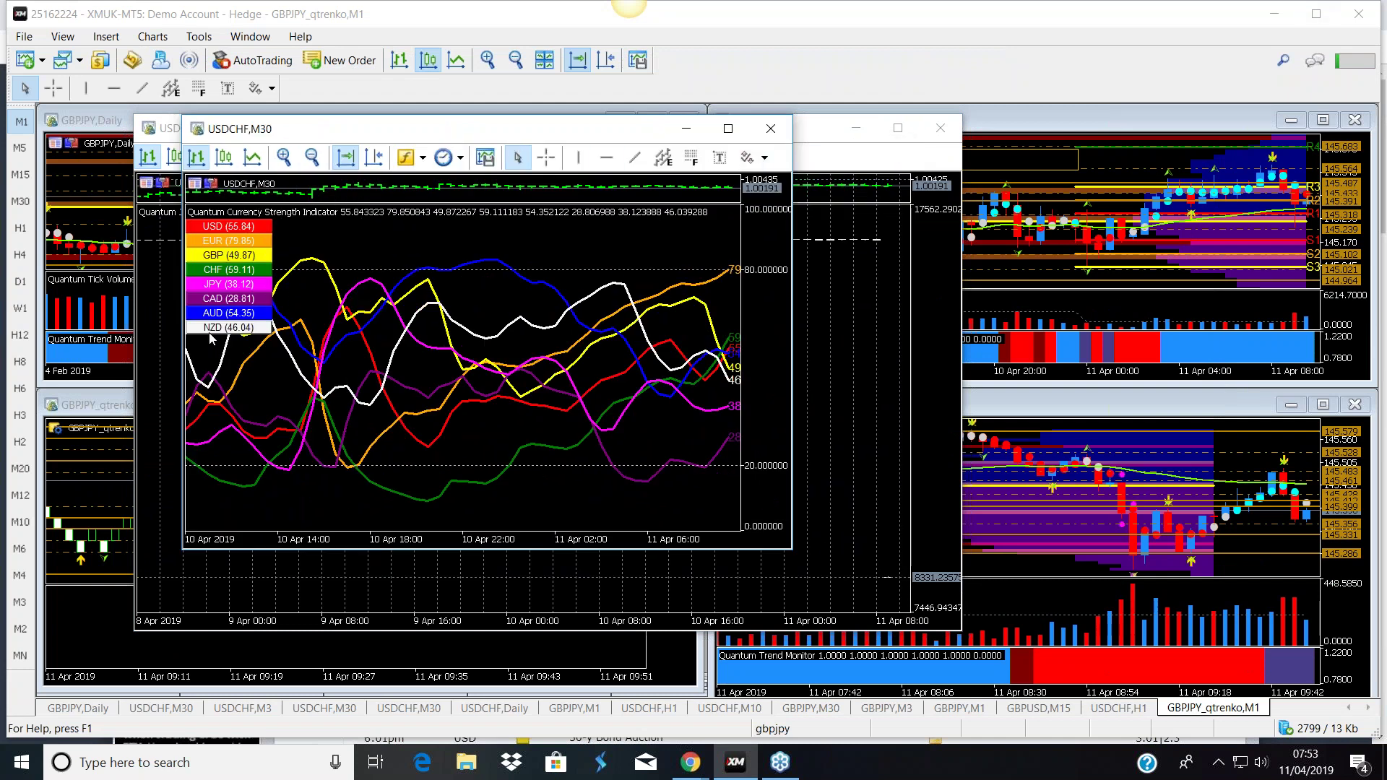
# - Dock the USDCHF,M30 currency strength chart, move the floating USDCHF,H1 window away, and position the docked chart among the GBPJPY charts
pyautogui.rightClick(403, 231)
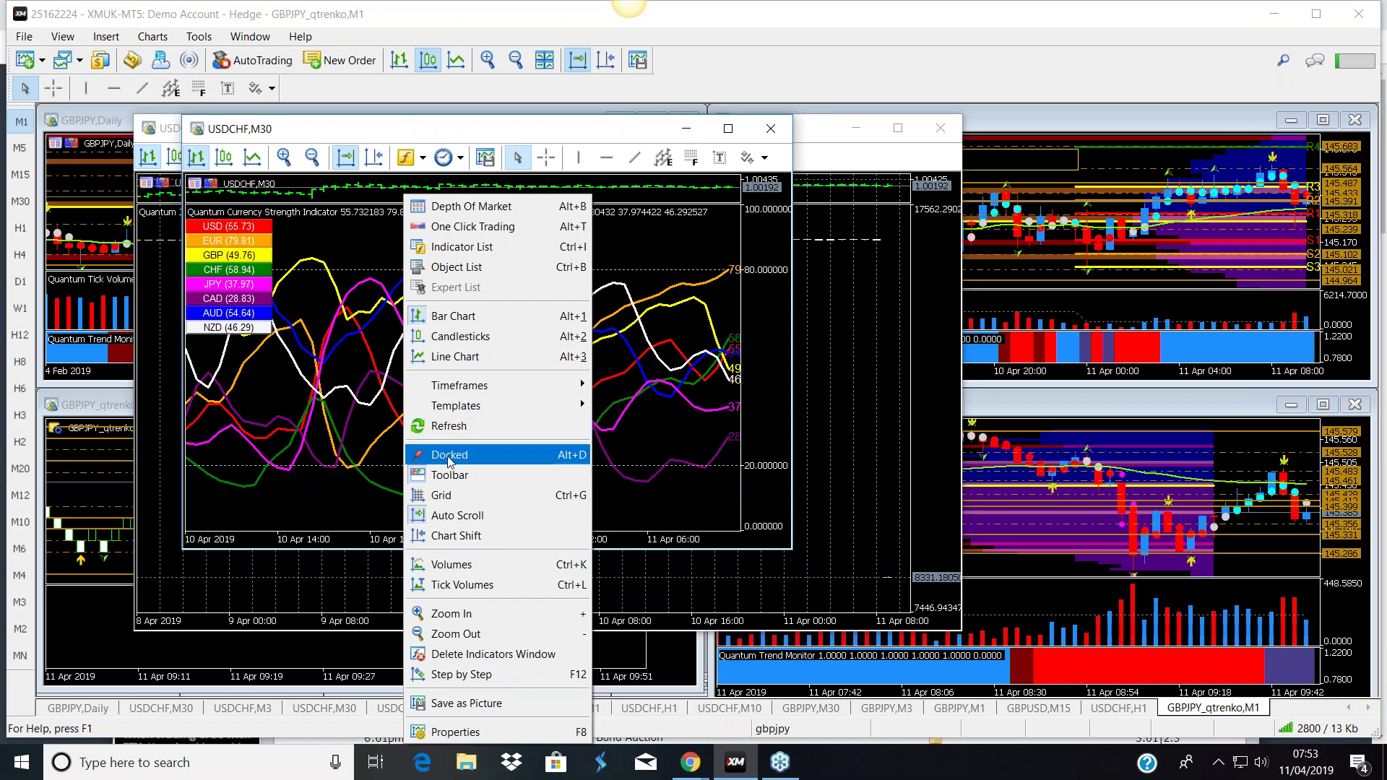
pyautogui.click(449, 457)
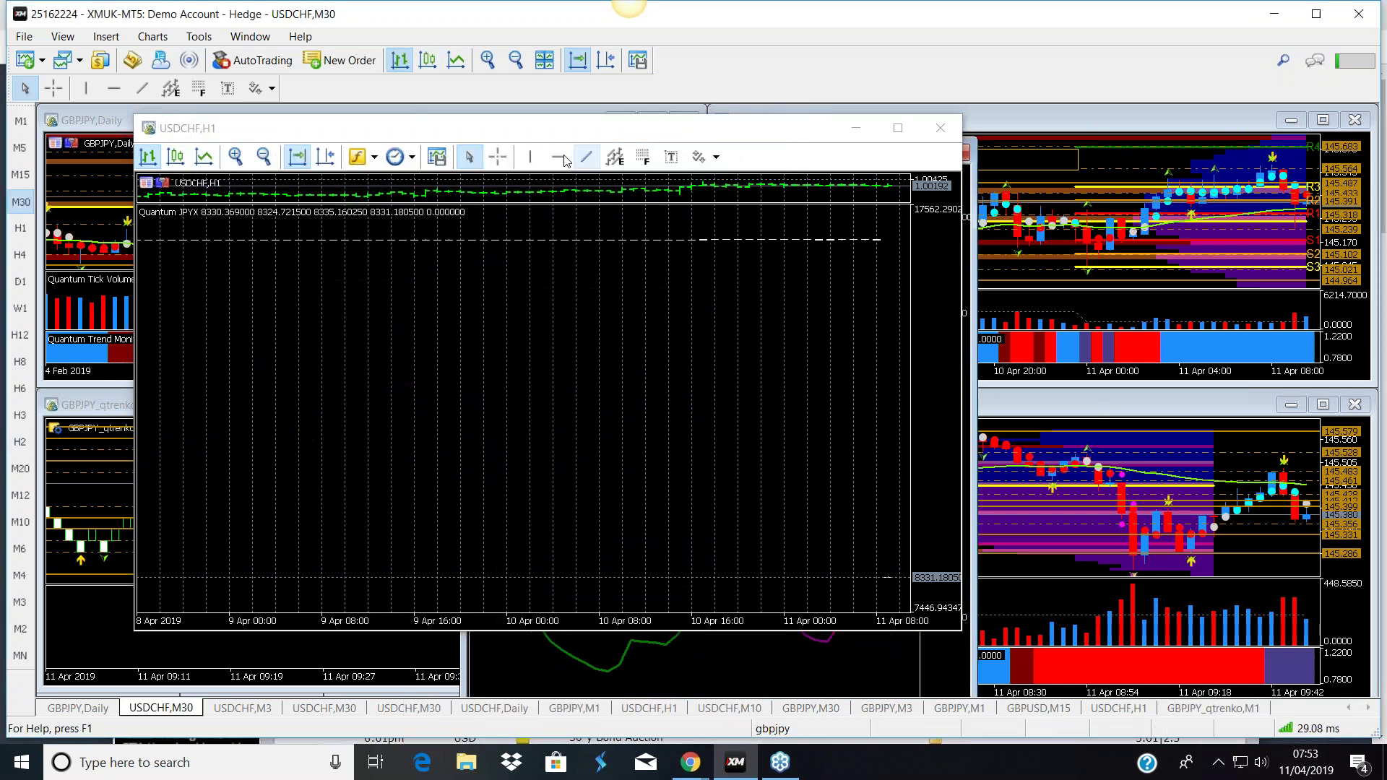
pyautogui.moveTo(600, 130); pyautogui.dragTo(867, 133)
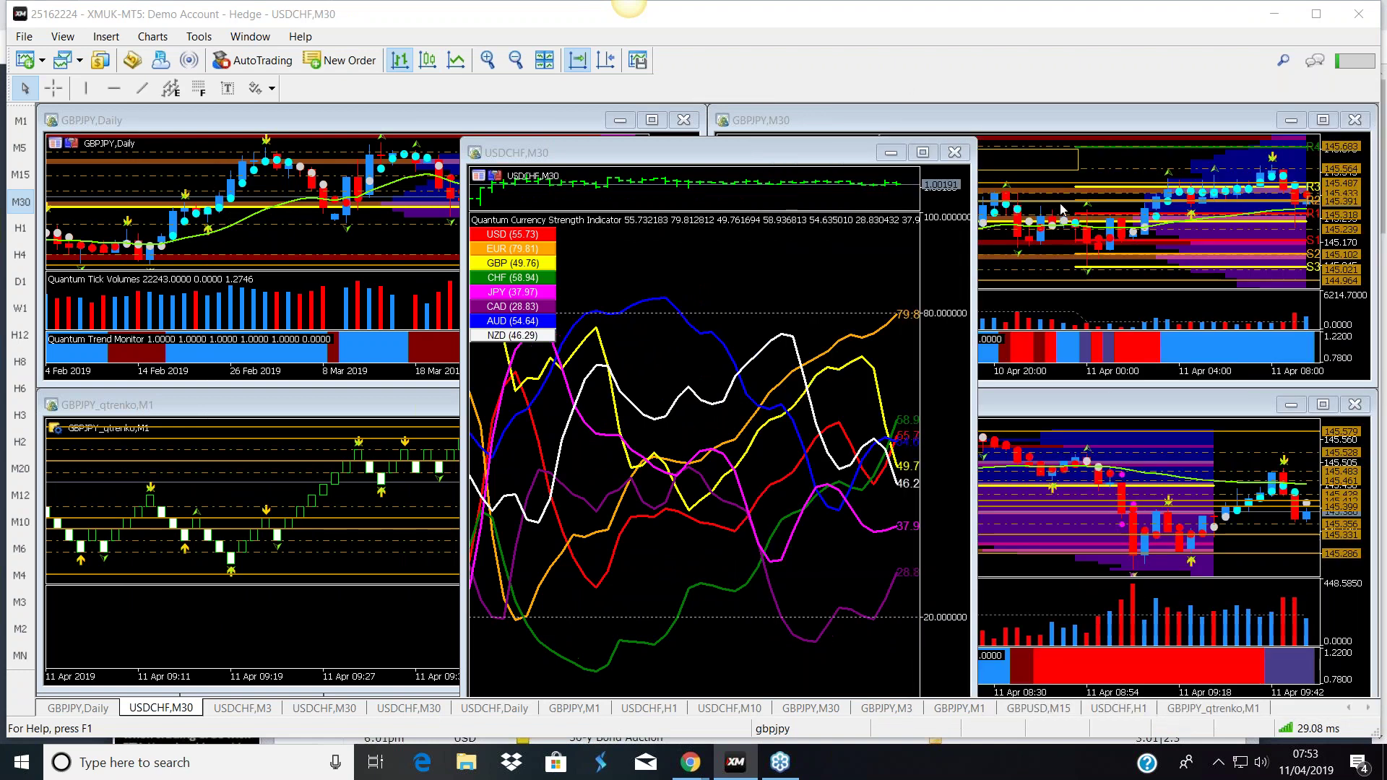
pyautogui.moveTo(786, 150); pyautogui.dragTo(527, 136)
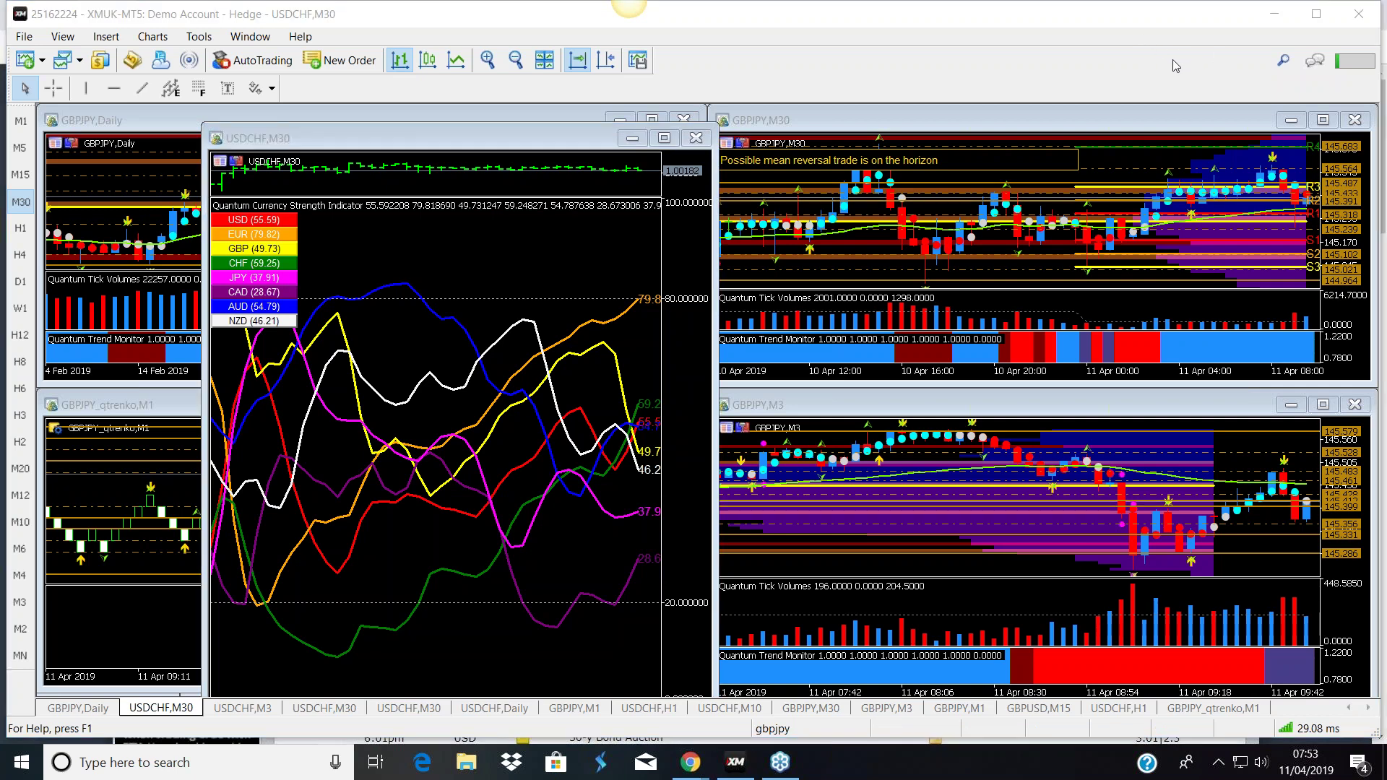
pyautogui.moveTo(544, 142); pyautogui.dragTo(602, 135)
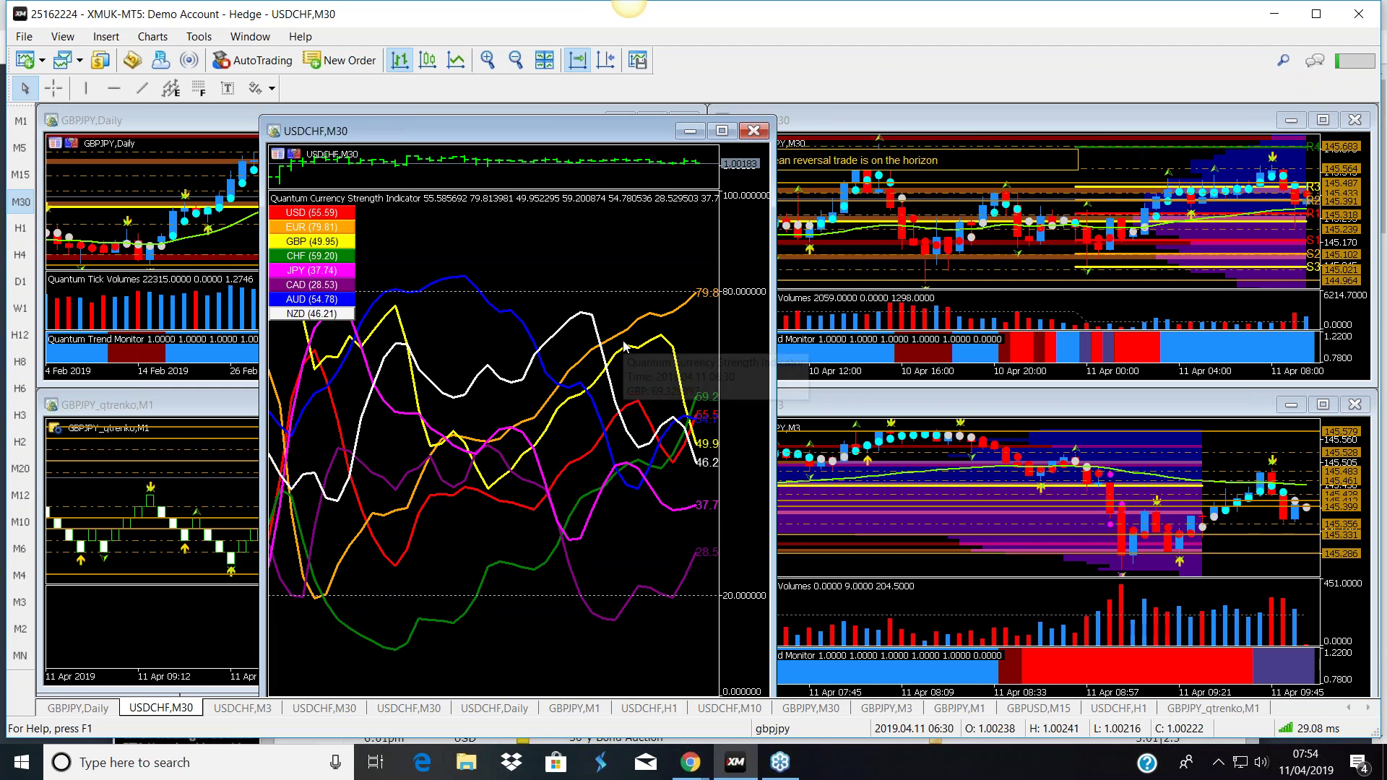
# - Compare the Quantum Currency Strength lines on the USDCHF chart between the M30 and M3 timeframes, leaving it on M3
pyautogui.moveTo(700, 297)
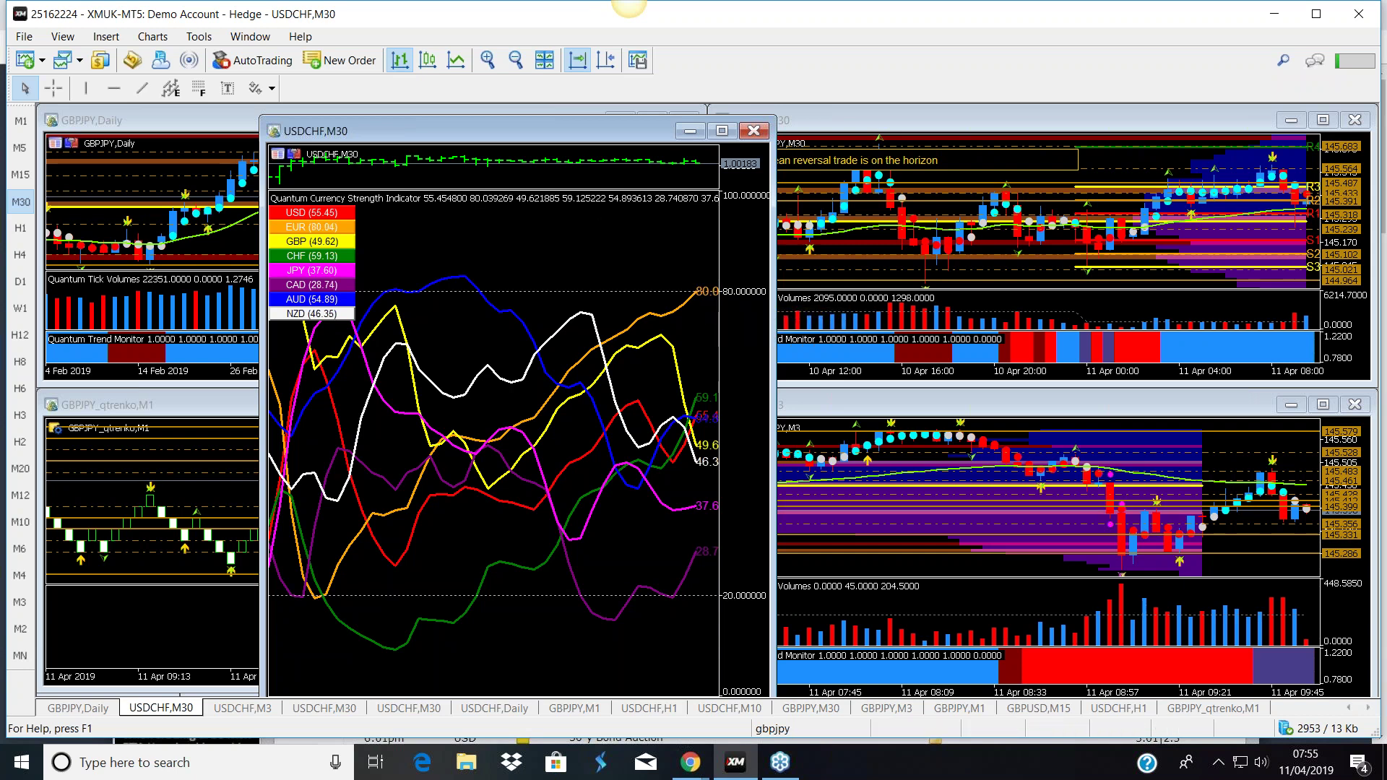
pyautogui.click(21, 602)
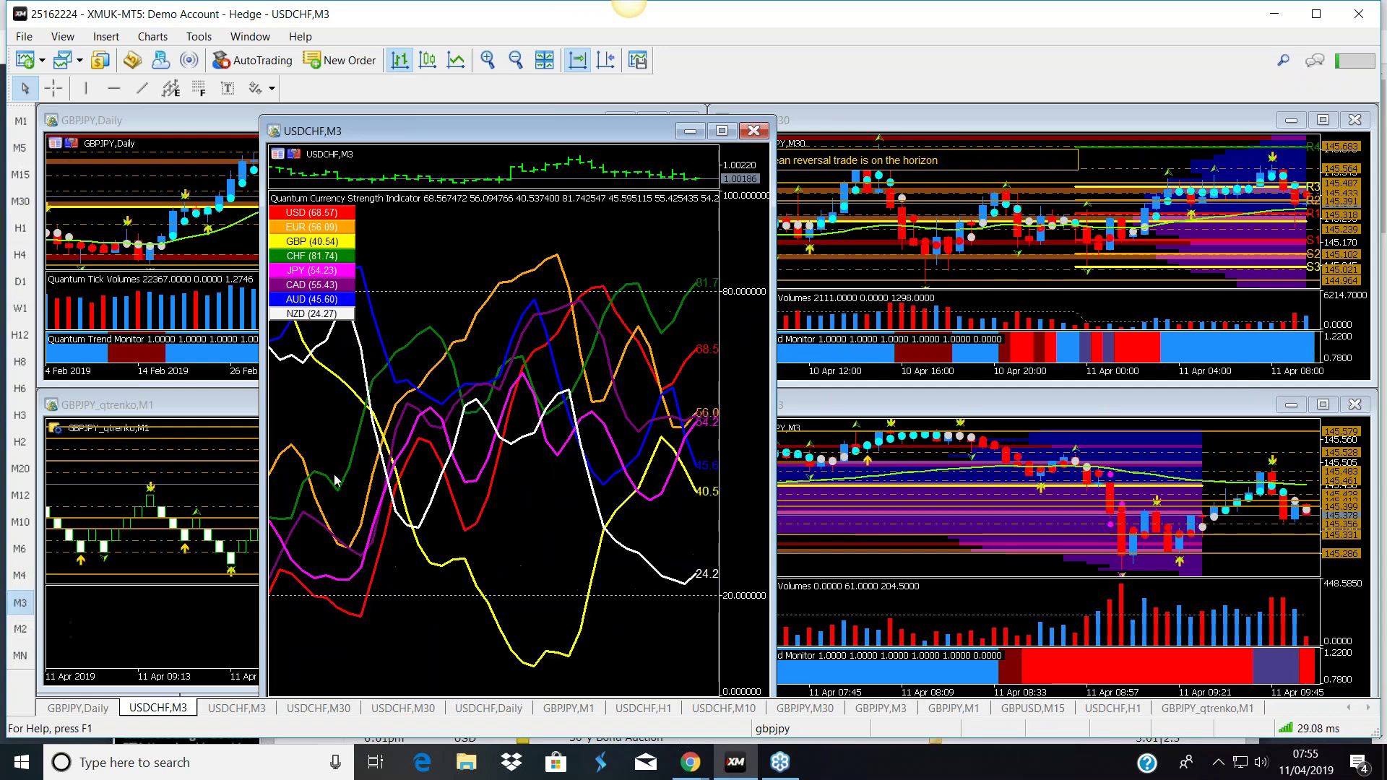
pyautogui.moveTo(663, 421)
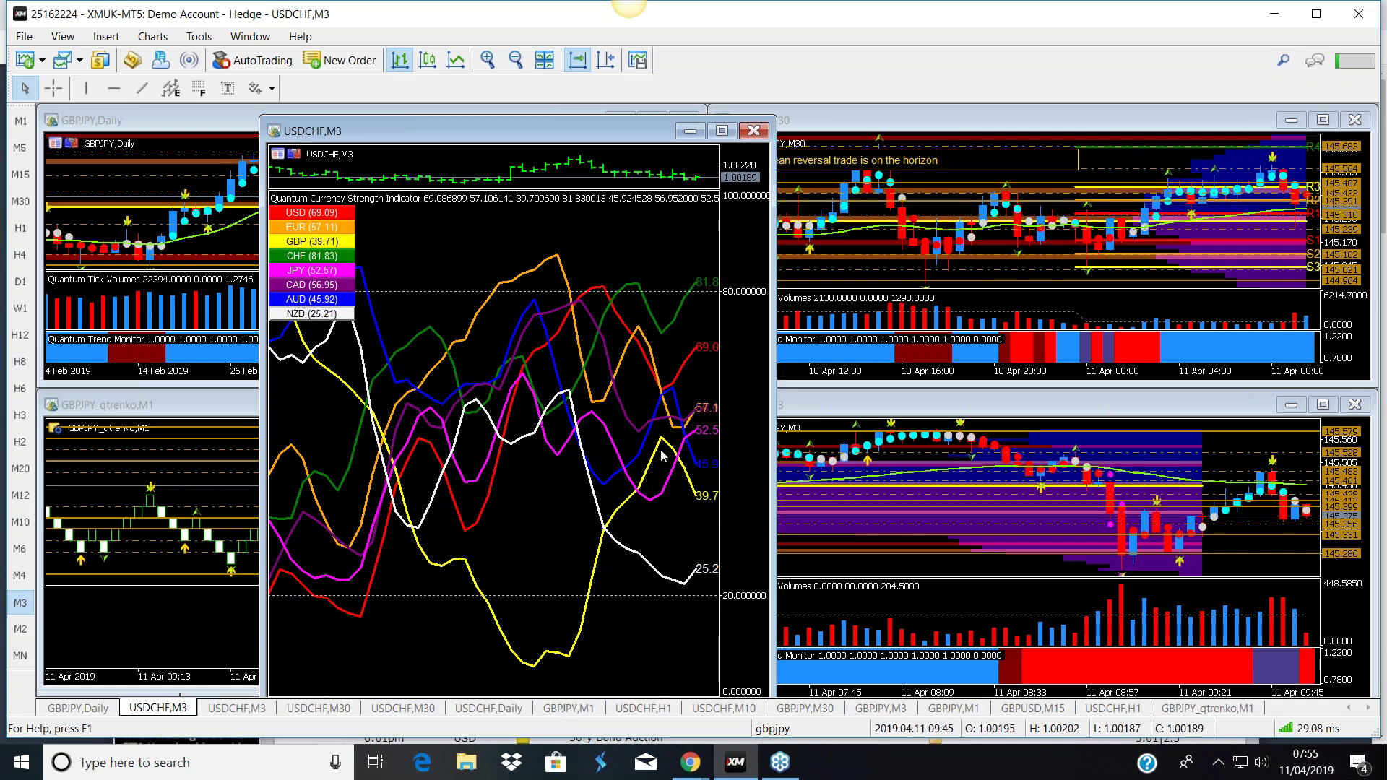
pyautogui.moveTo(697, 517)
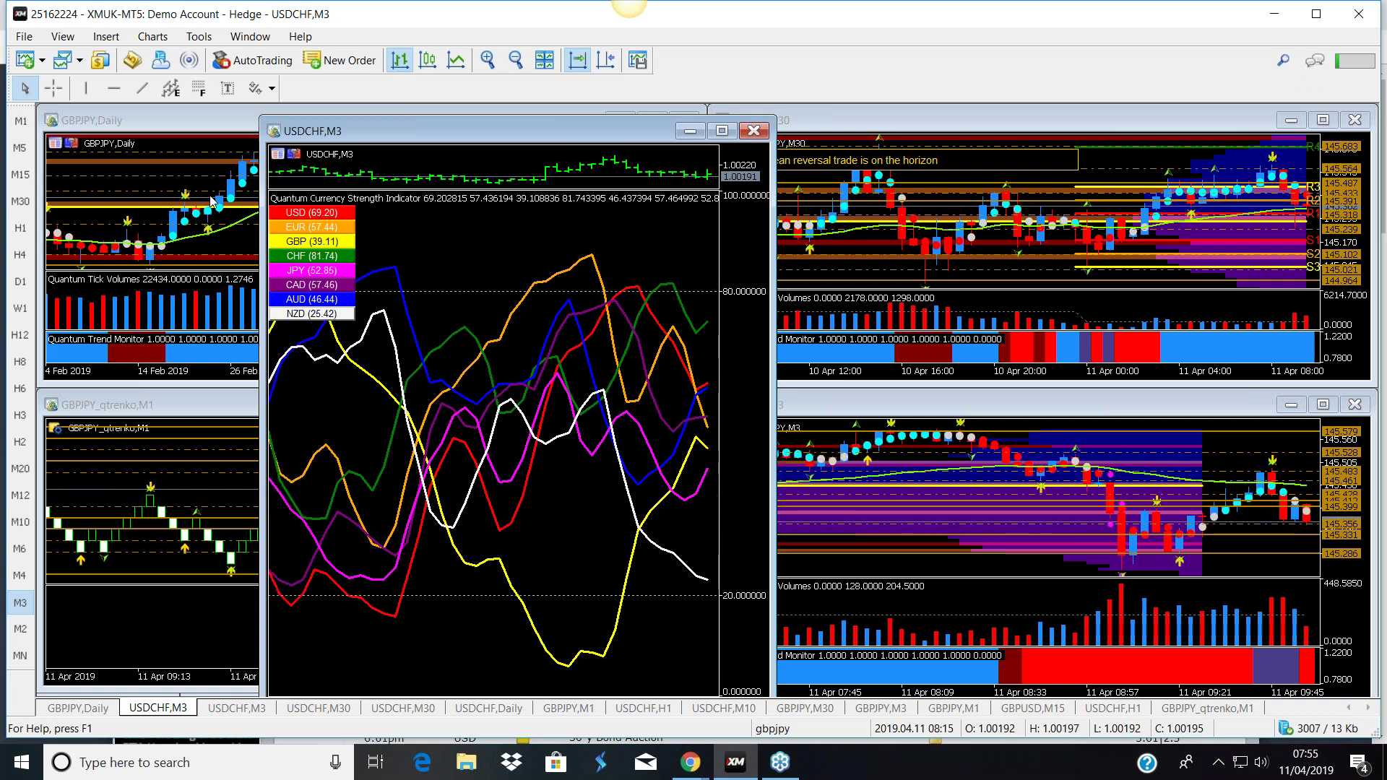
pyautogui.click(20, 202)
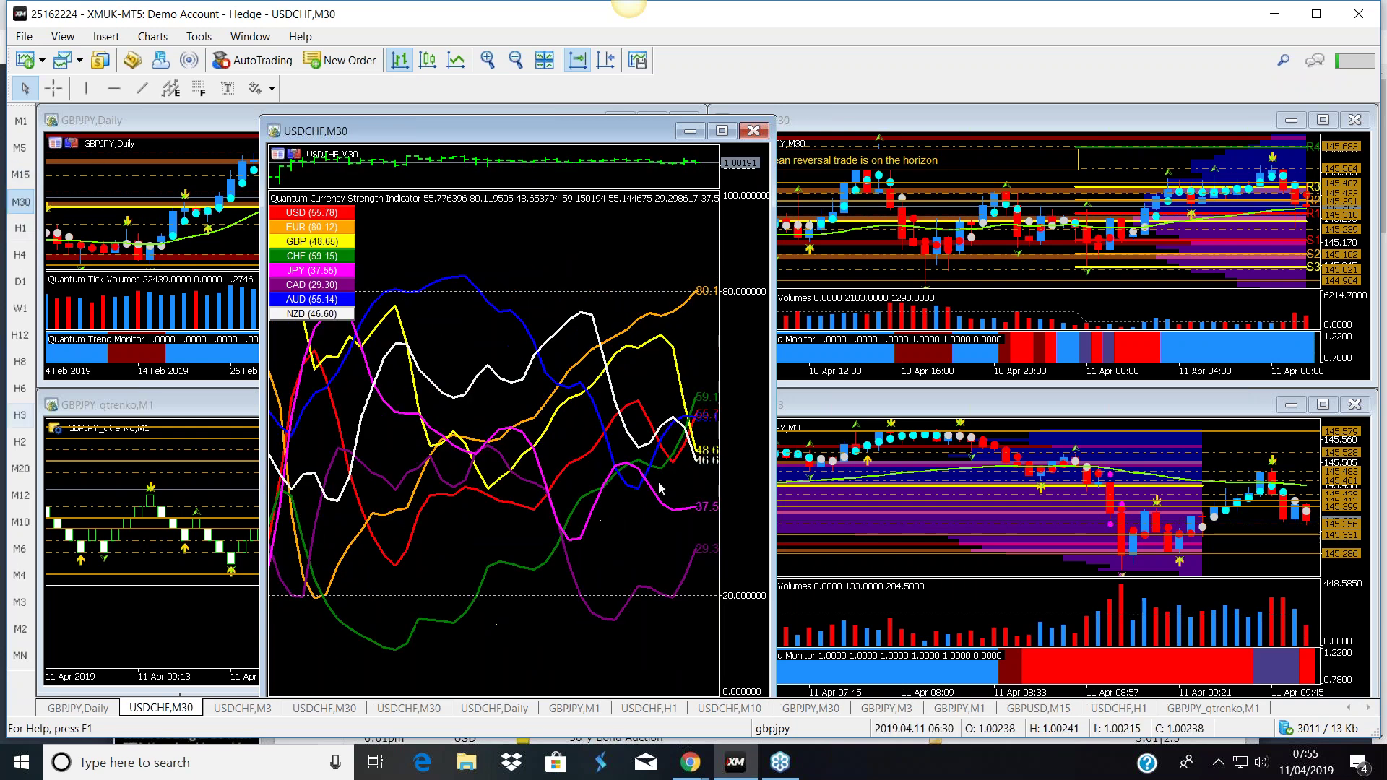
pyautogui.click(21, 603)
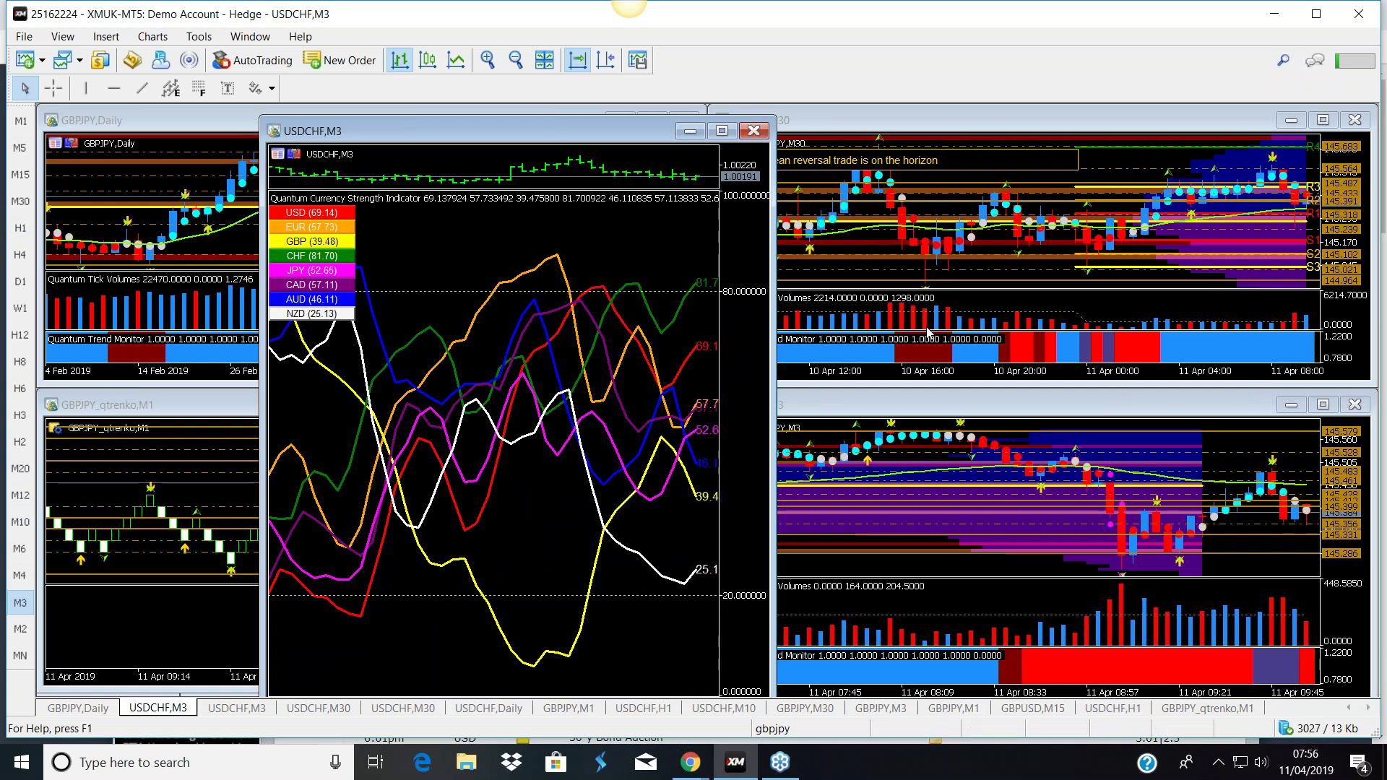
# - Maximise the GBPJPY,M3 chart to examine its price action, tick volumes and trend monitor, and restore it to the multi-chart layout
pyautogui.click(1276, 403)
pyautogui.click(1323, 405)
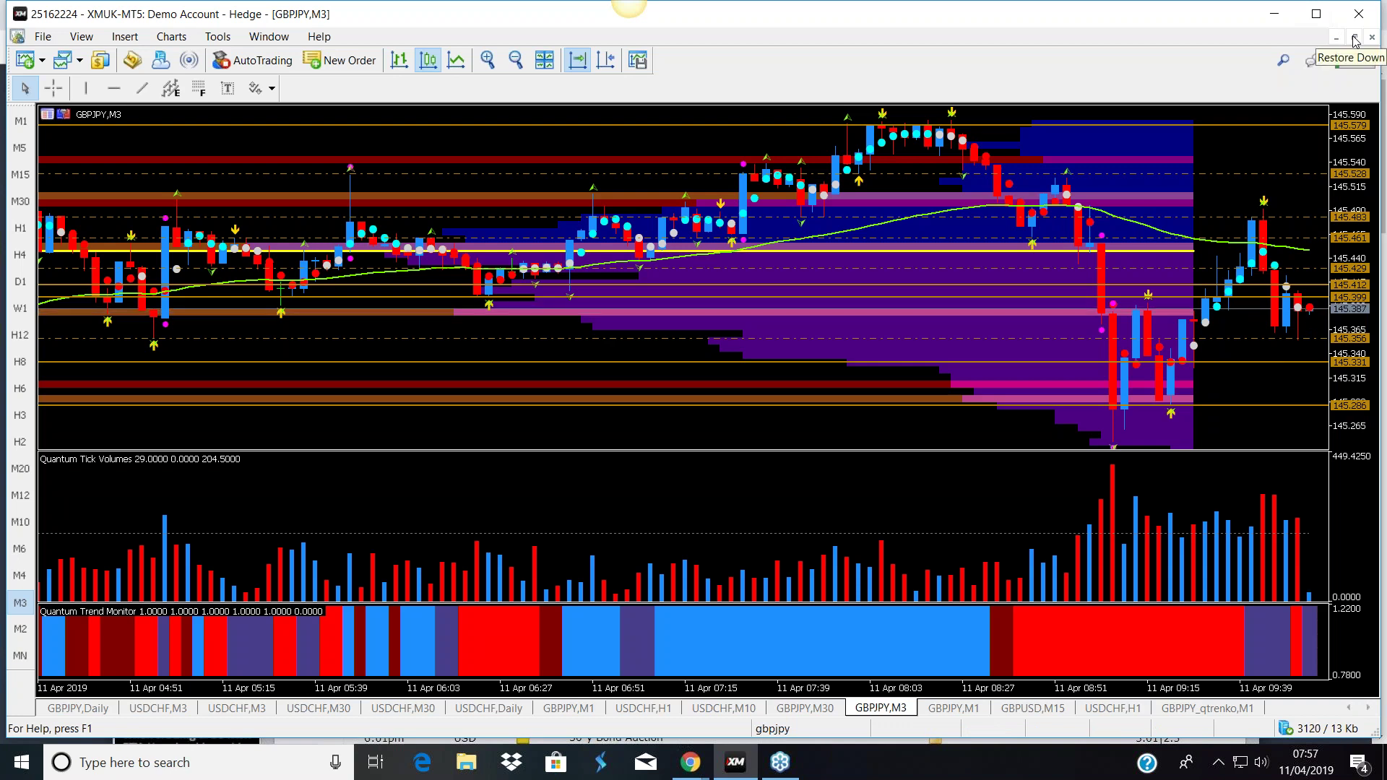
pyautogui.click(1355, 38)
pyautogui.click(483, 263)
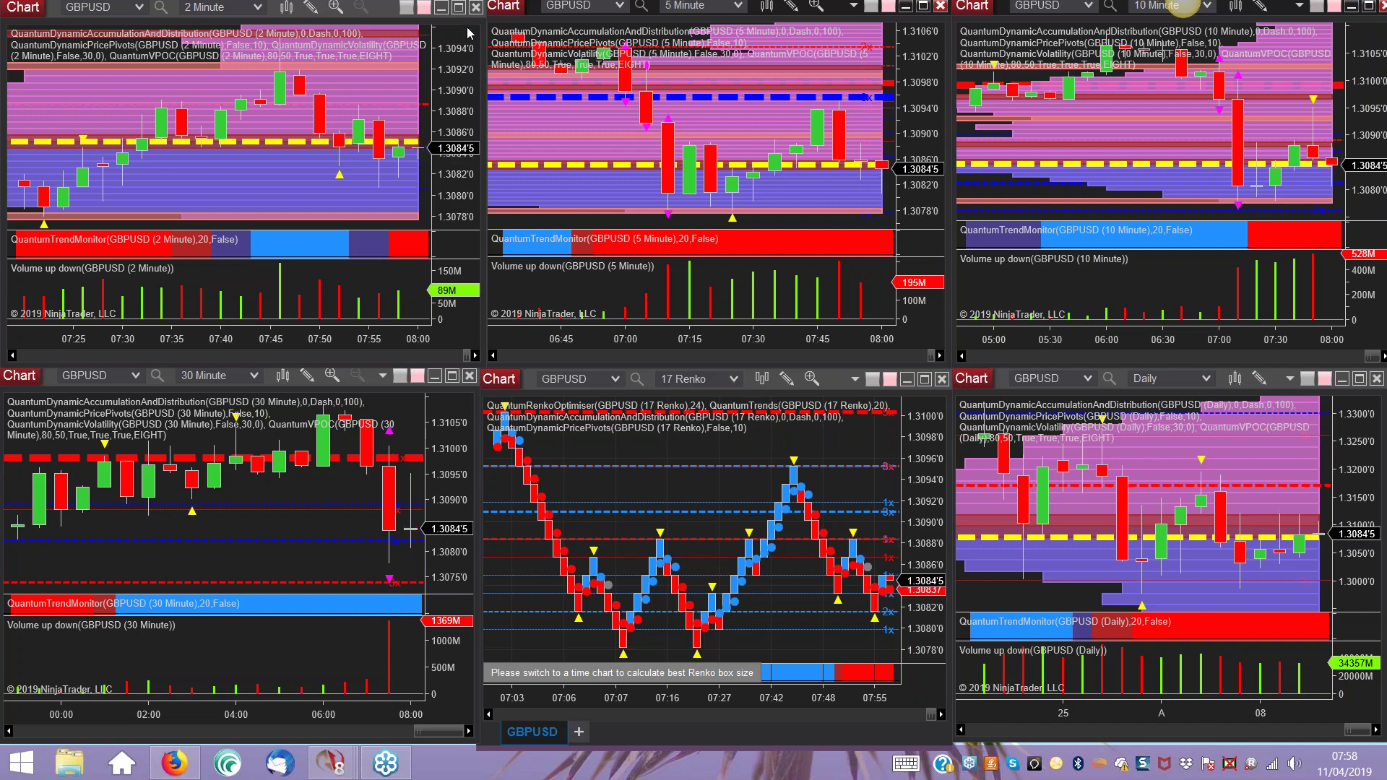
# - Maximise the GBPUSD 2 Minute chart, compress its time axis to examine more price action, and restore the multi-chart layout
pyautogui.click(459, 7)
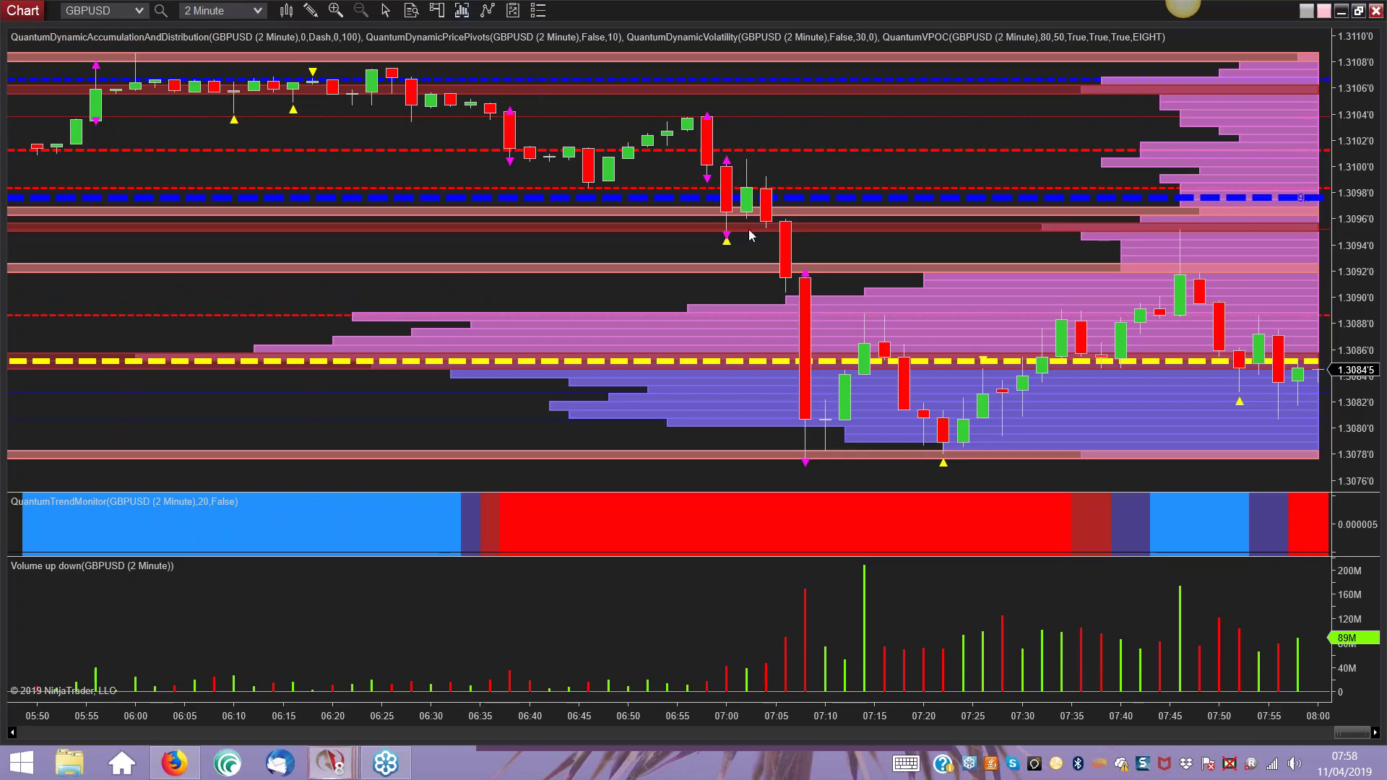
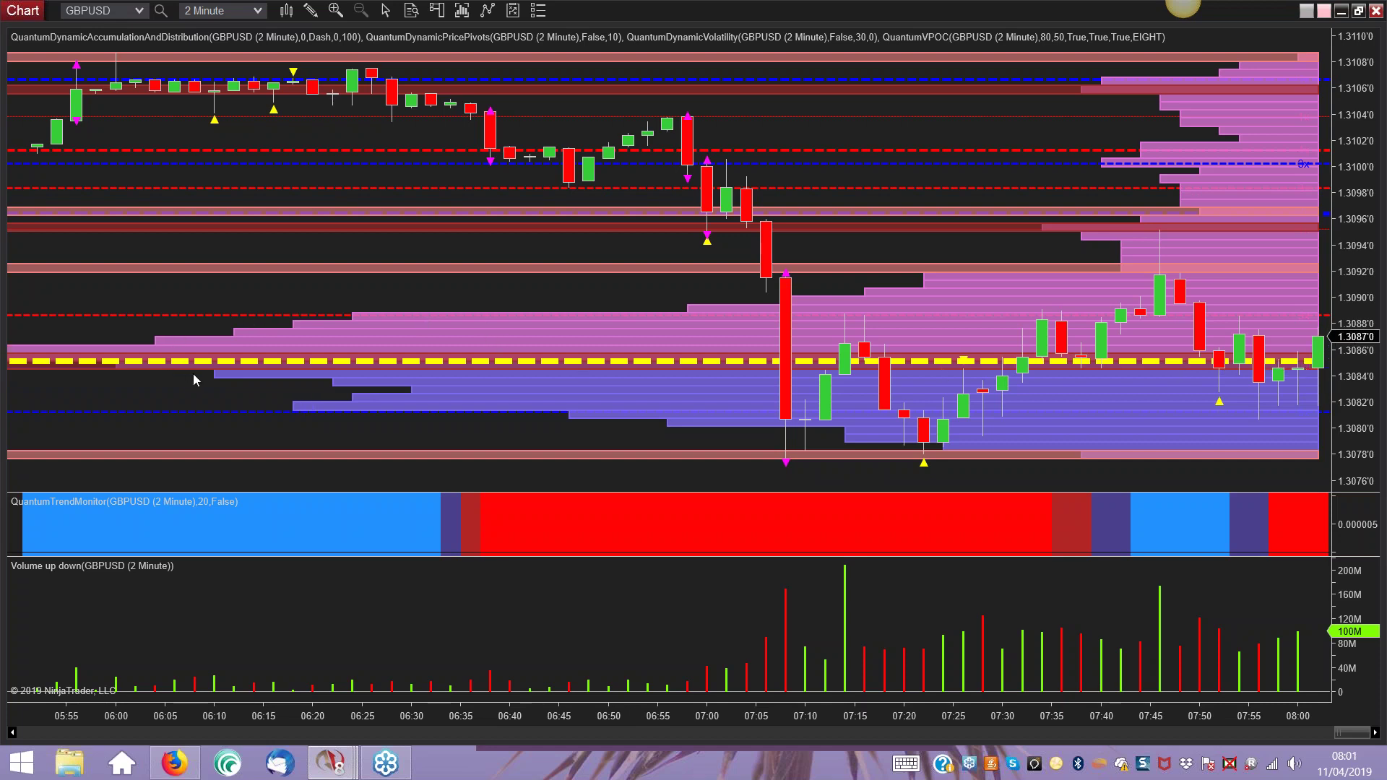
pyautogui.moveTo(579, 716); pyautogui.dragTo(644, 720)
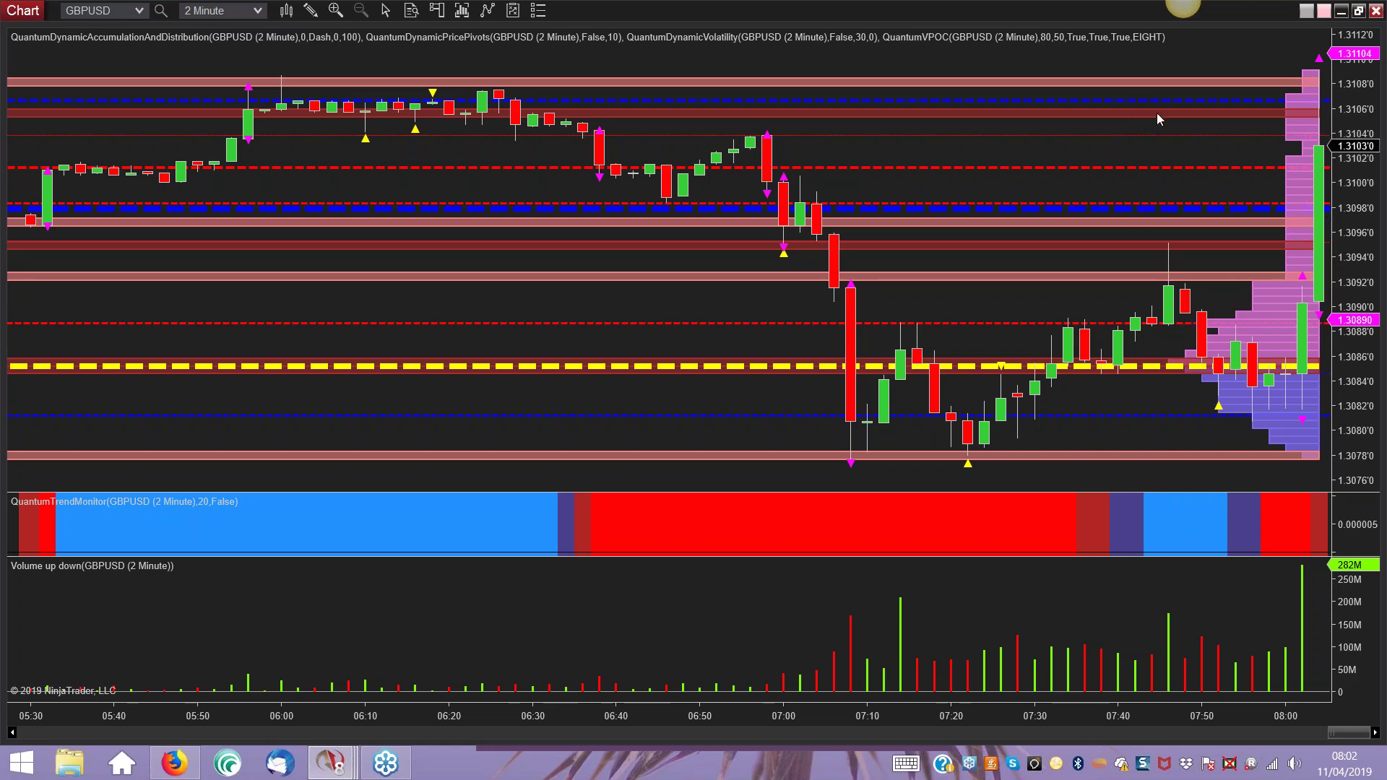
pyautogui.click(1359, 11)
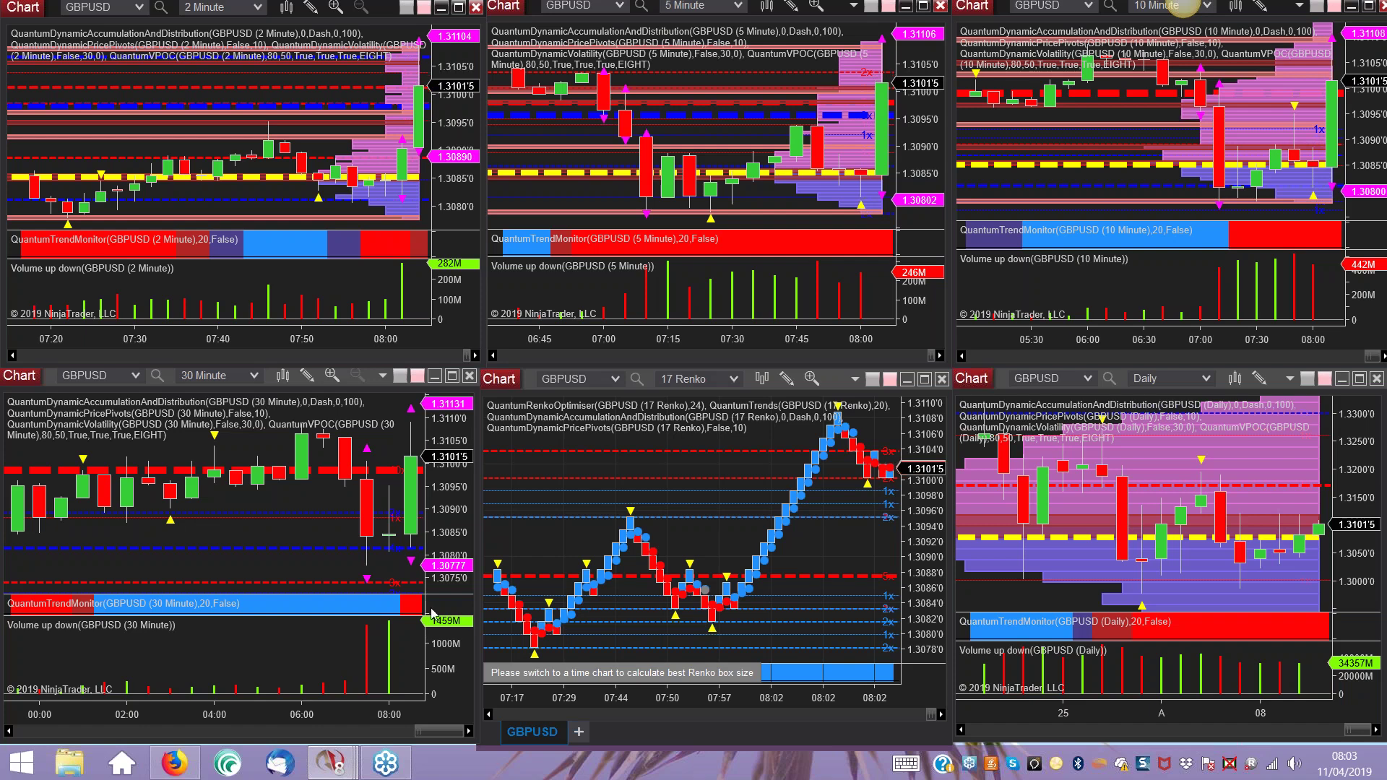
# - Load the USDX-JPYX-EURX workspace and minimise the Control Center to reveal the three index charts
pyautogui.moveTo(331, 762)
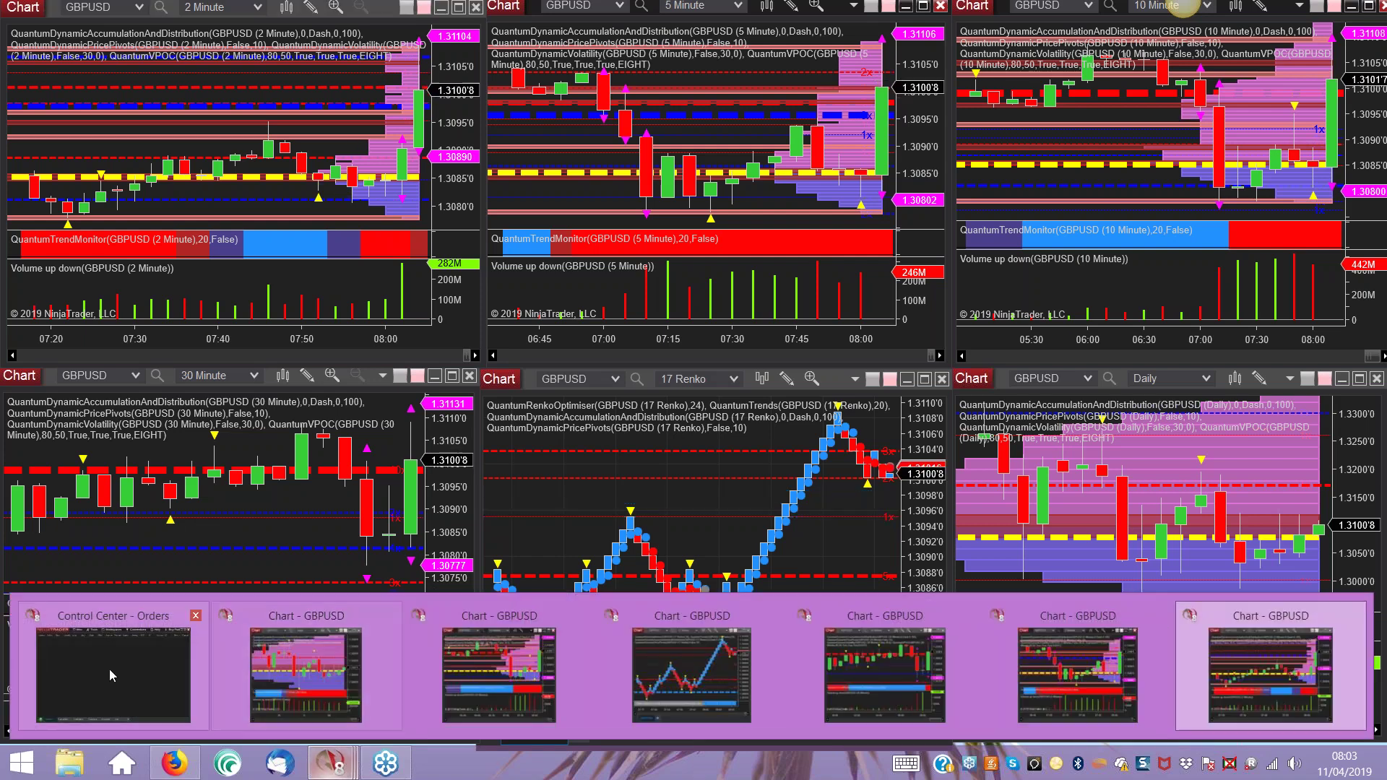
pyautogui.click(110, 669)
pyautogui.click(752, 95)
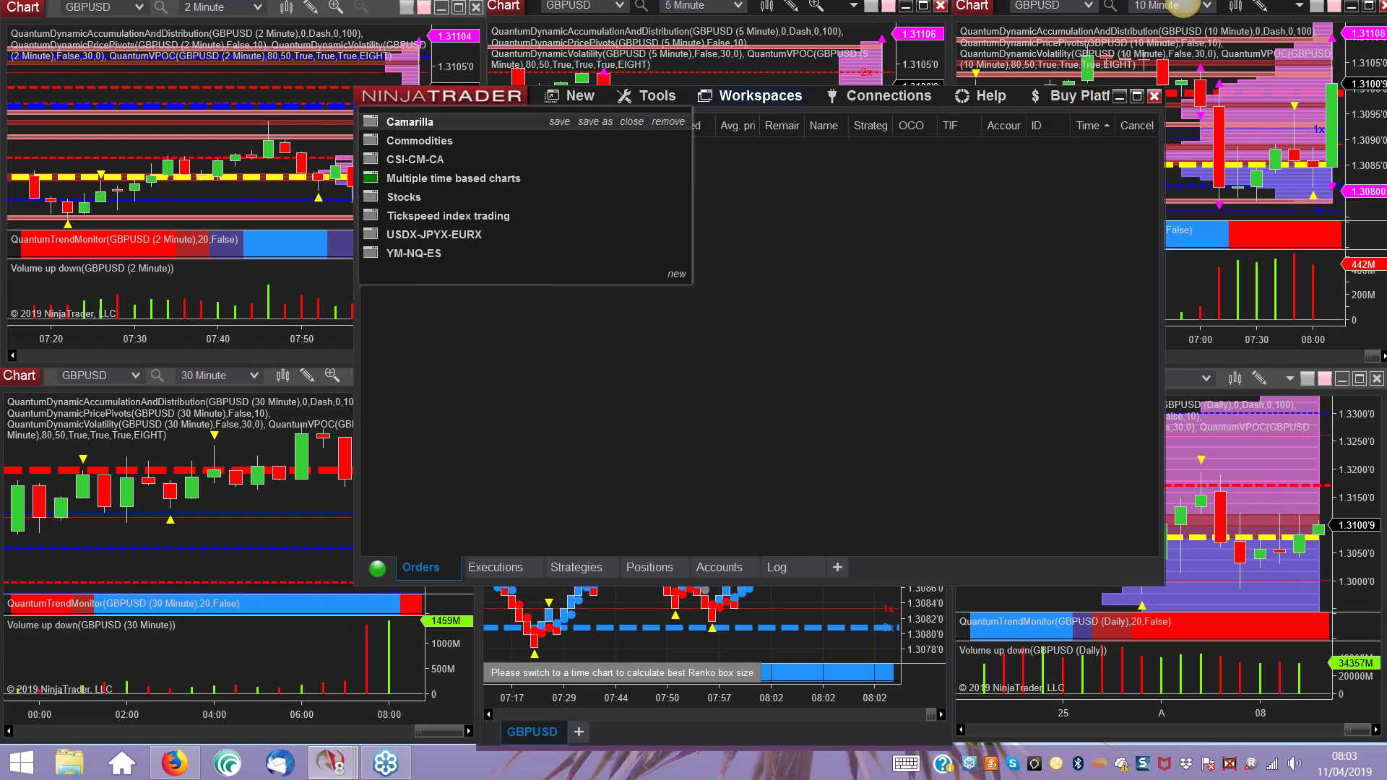
pyautogui.click(497, 230)
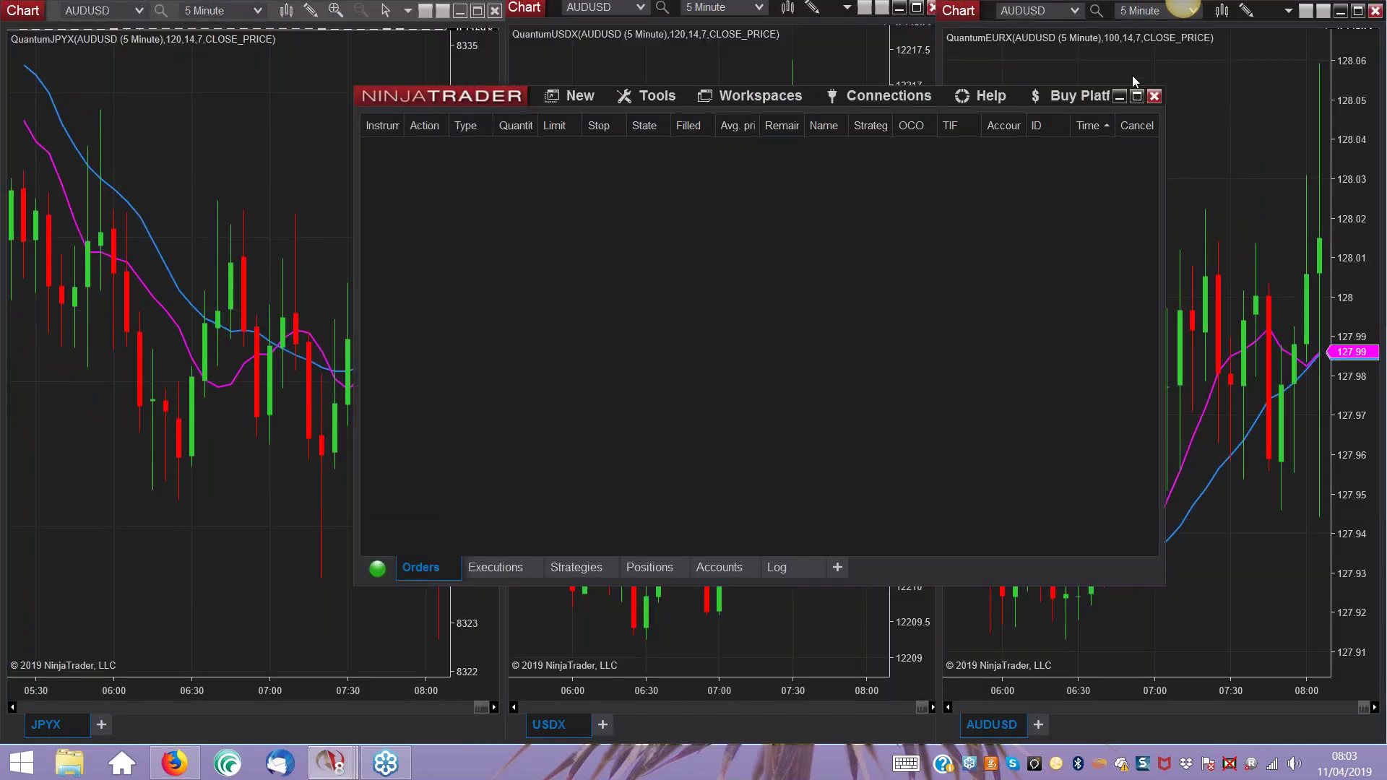
pyautogui.click(1119, 96)
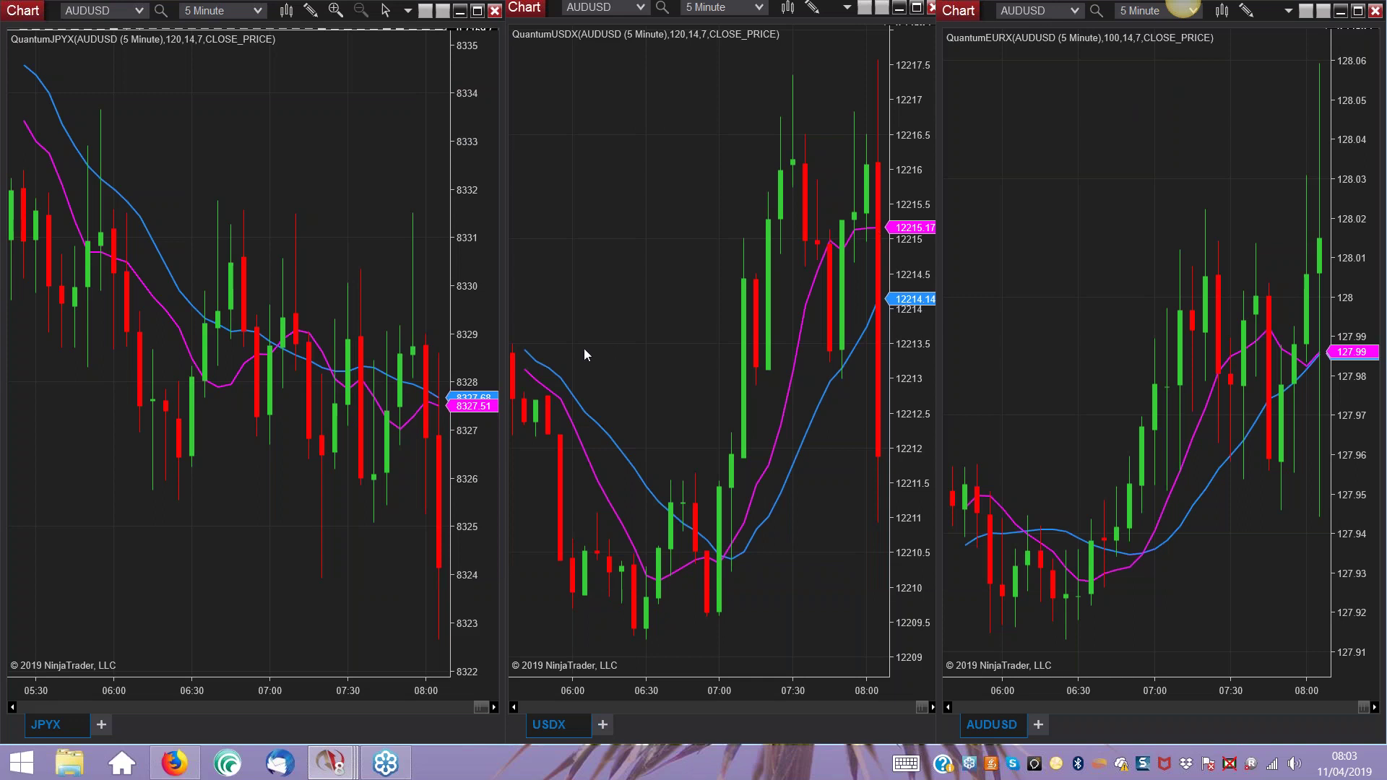
# - Examine the JPYX, USDX and EURX 5 Minute charts one by one at full size, restoring each to the three-chart layout
pyautogui.click(478, 10)
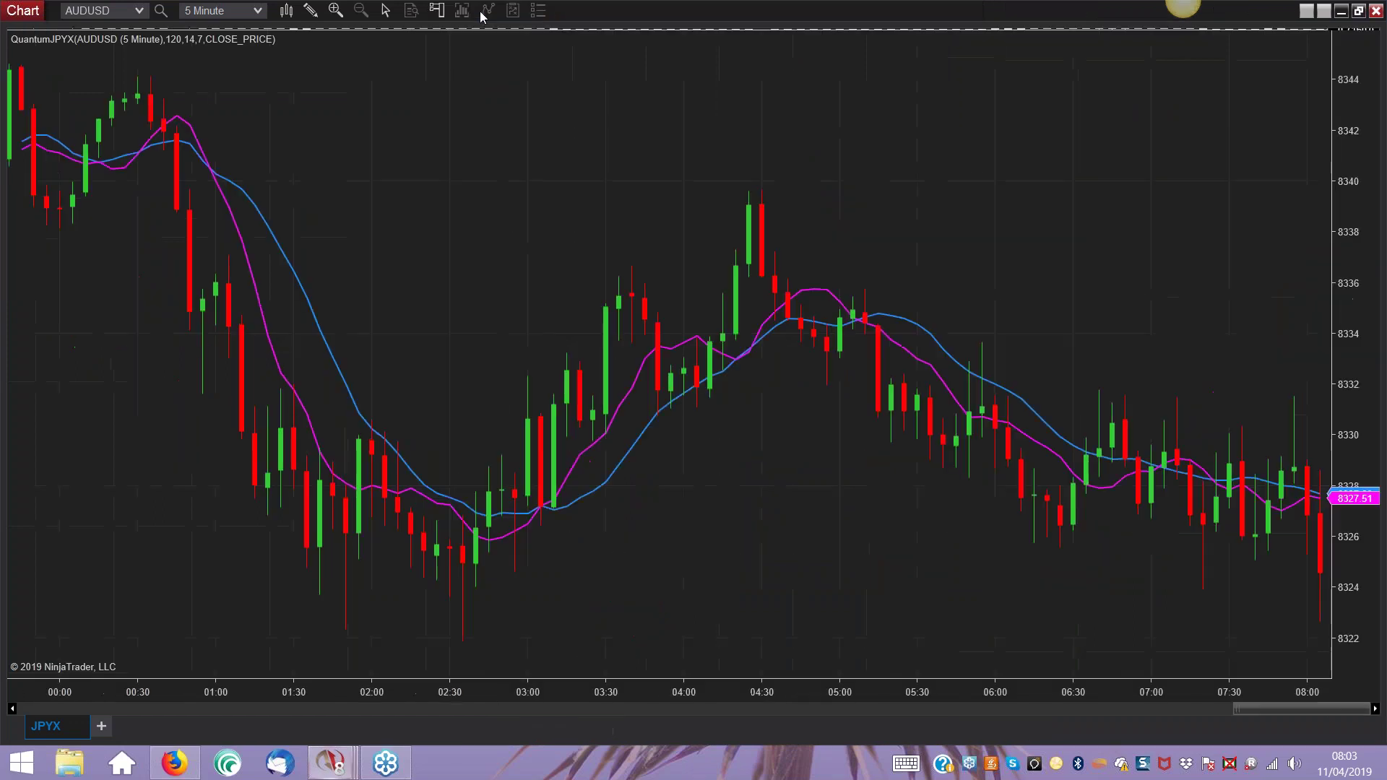
pyautogui.click(1358, 10)
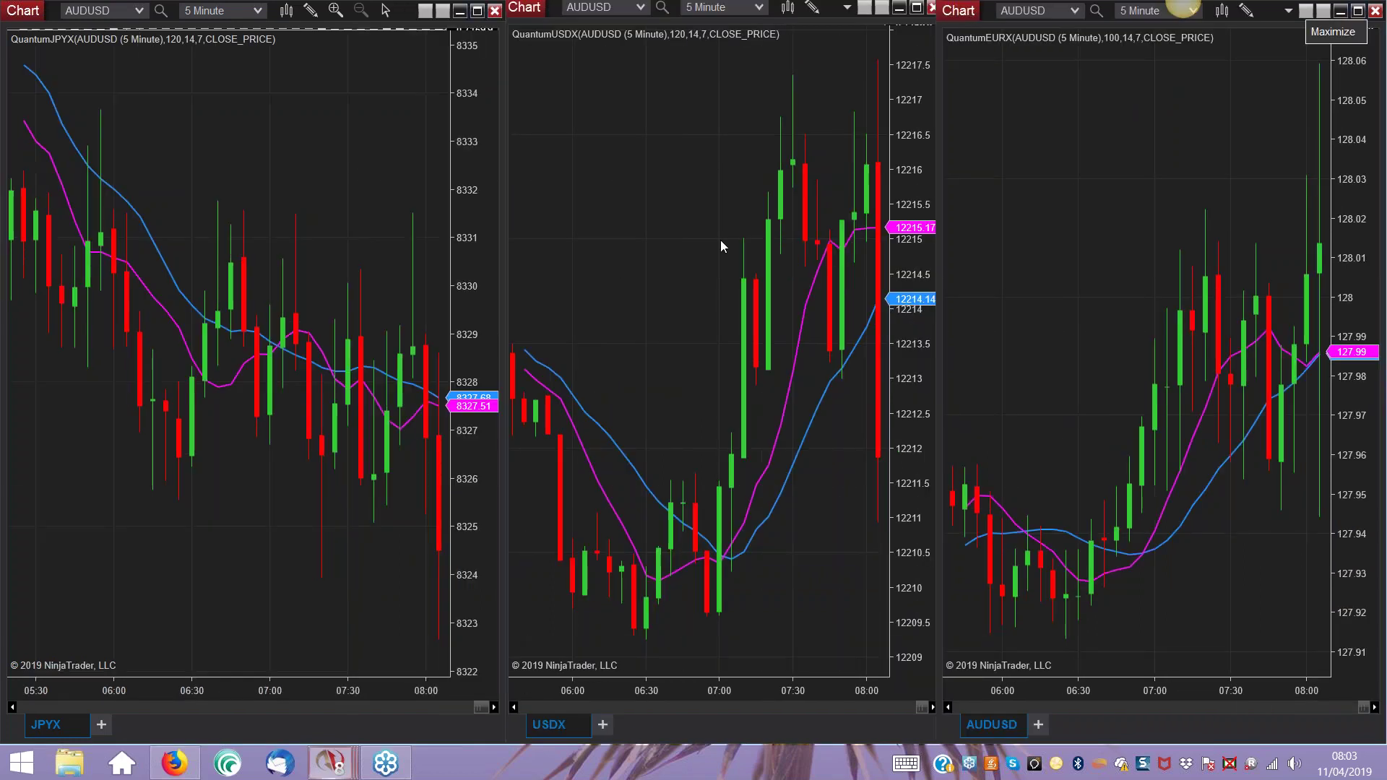
pyautogui.click(916, 10)
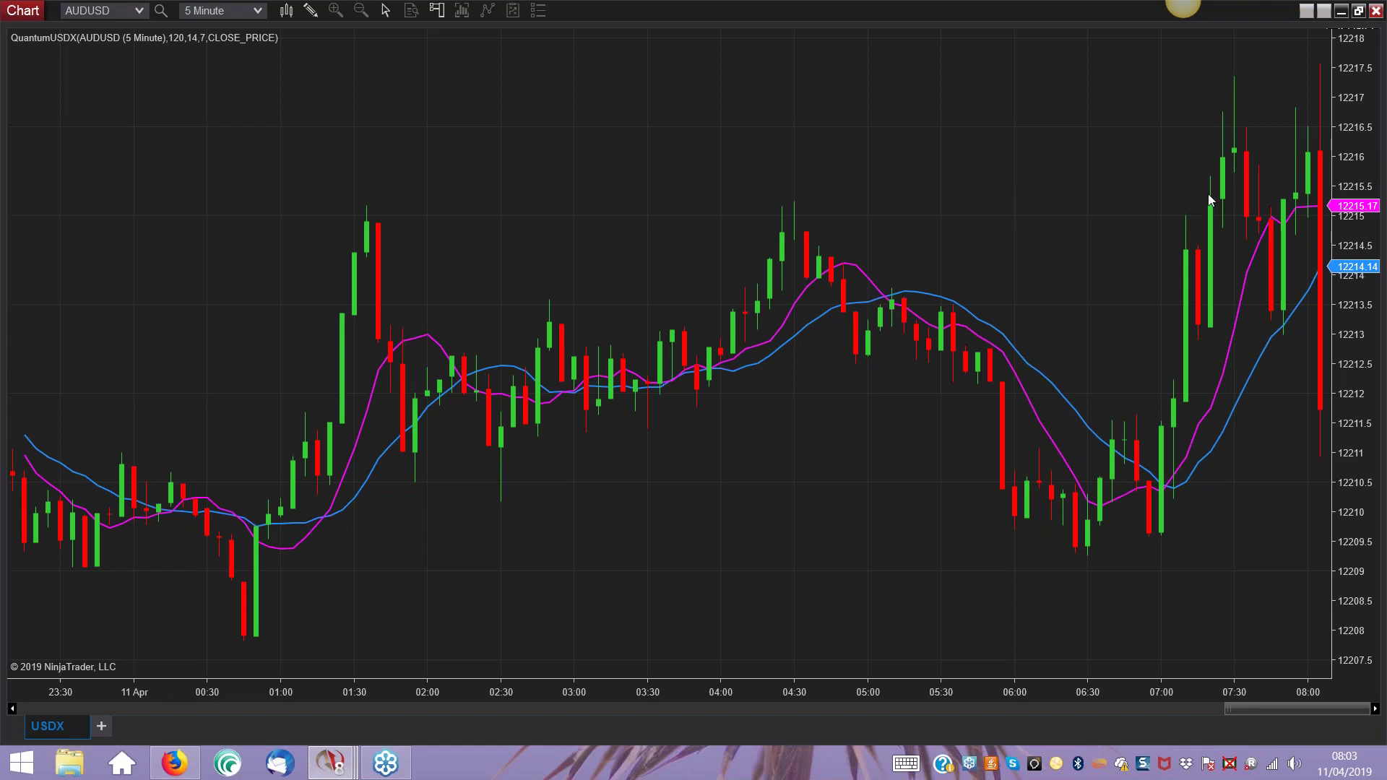
pyautogui.click(1359, 11)
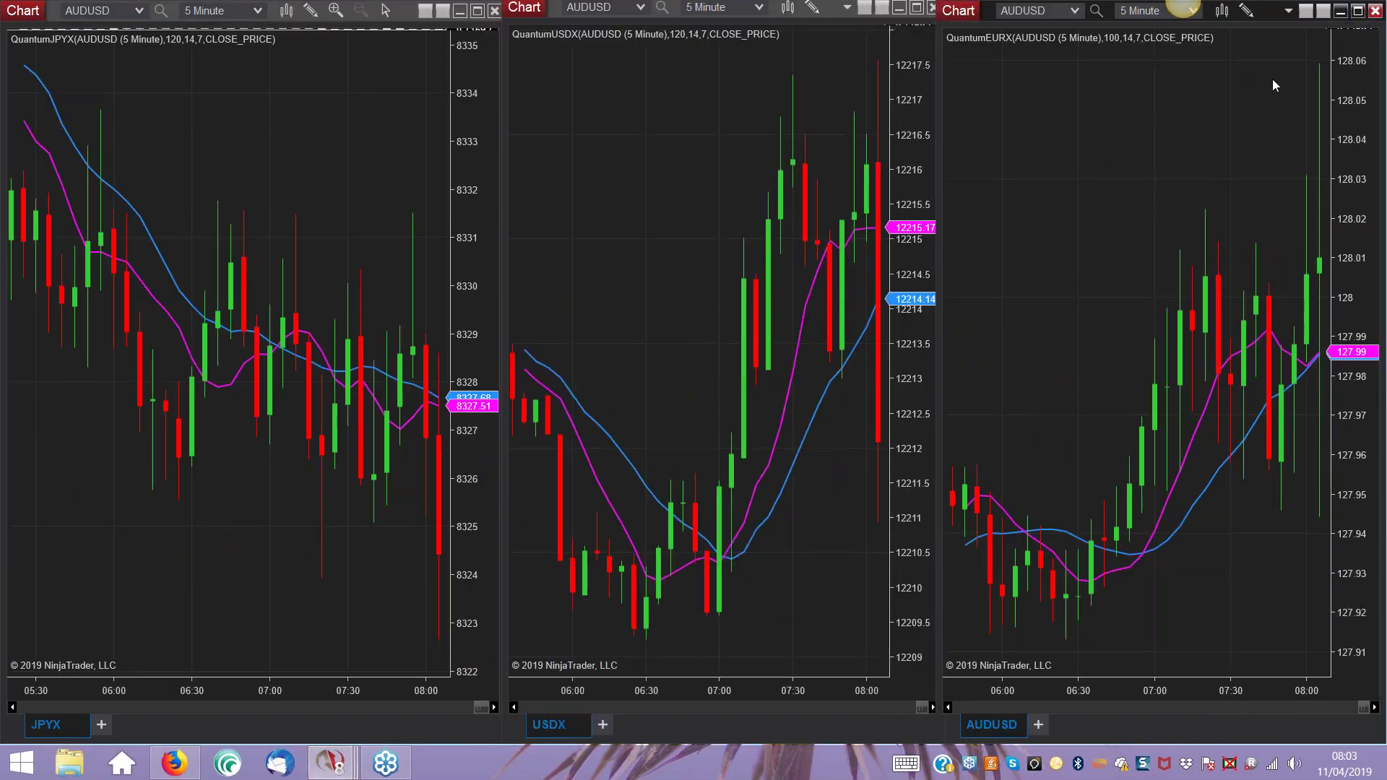
pyautogui.click(1359, 12)
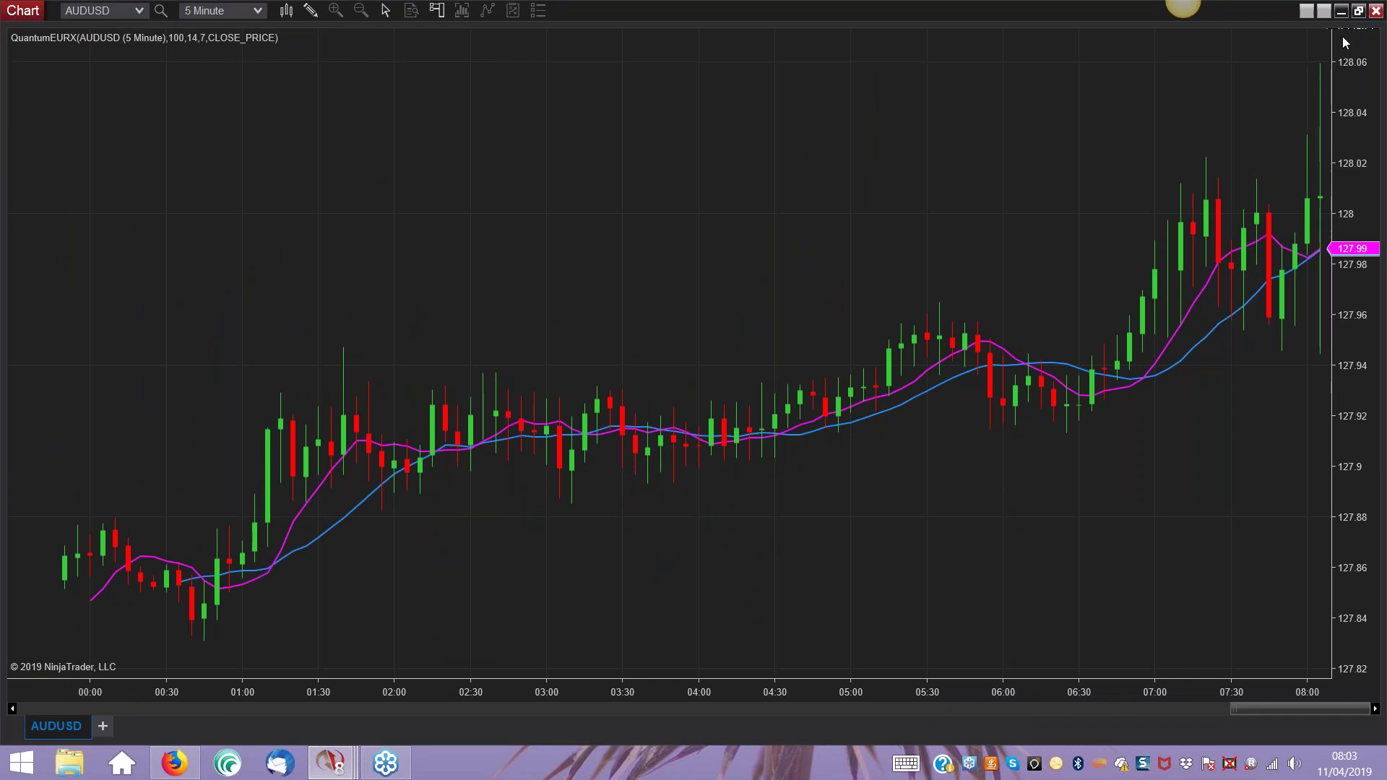
pyautogui.click(1358, 11)
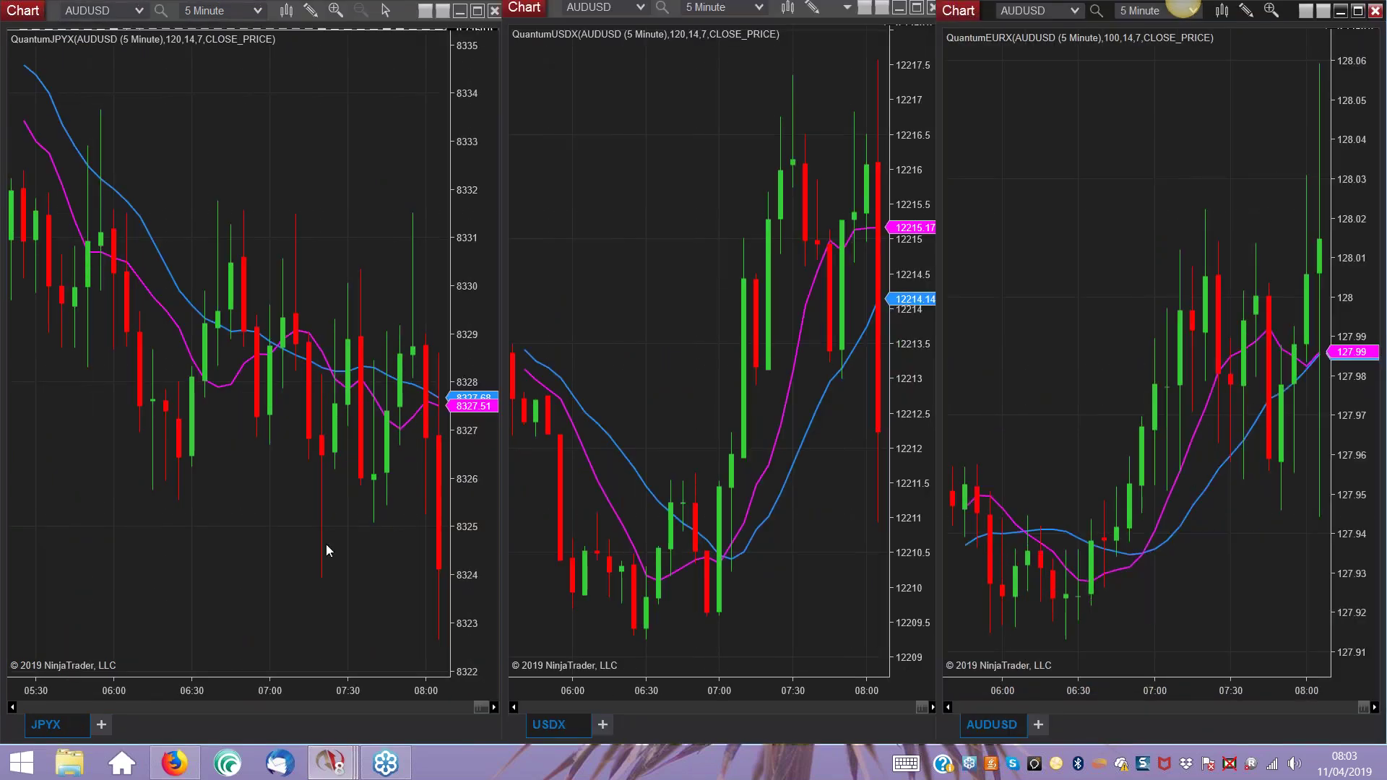
# - Load the Multiple time based charts workspace and examine the GBPUSD 30 Minute chart at full size before restoring the layout
pyautogui.moveTo(330, 758)
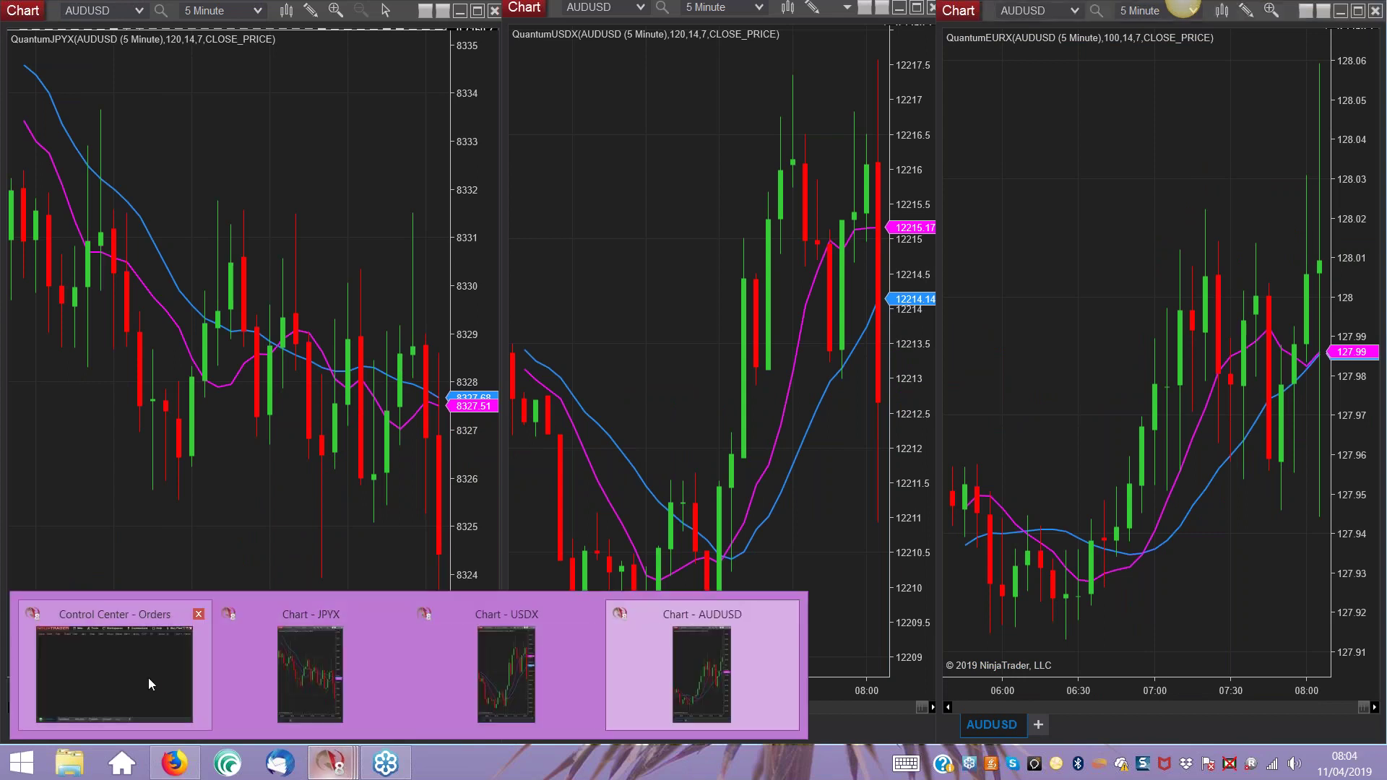
pyautogui.click(148, 678)
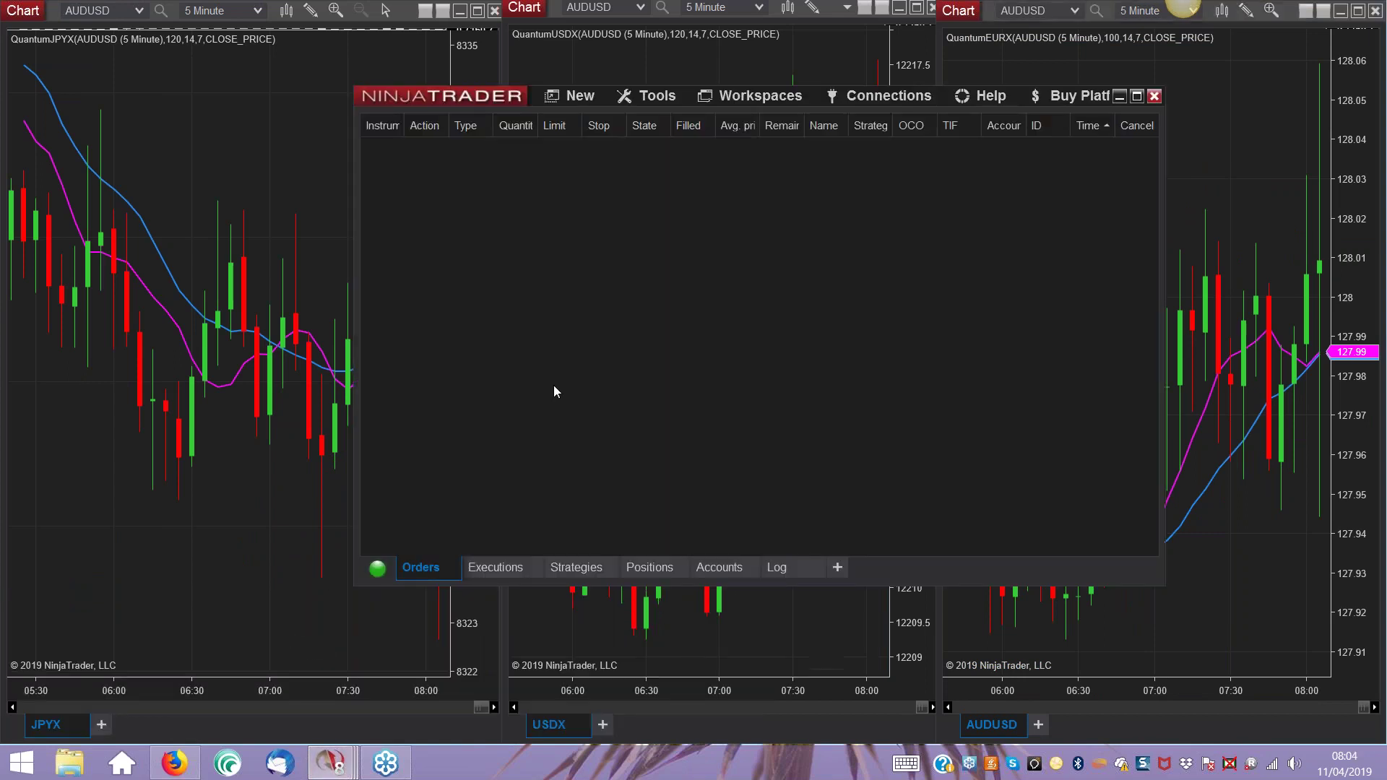
pyautogui.click(758, 96)
pyautogui.click(529, 180)
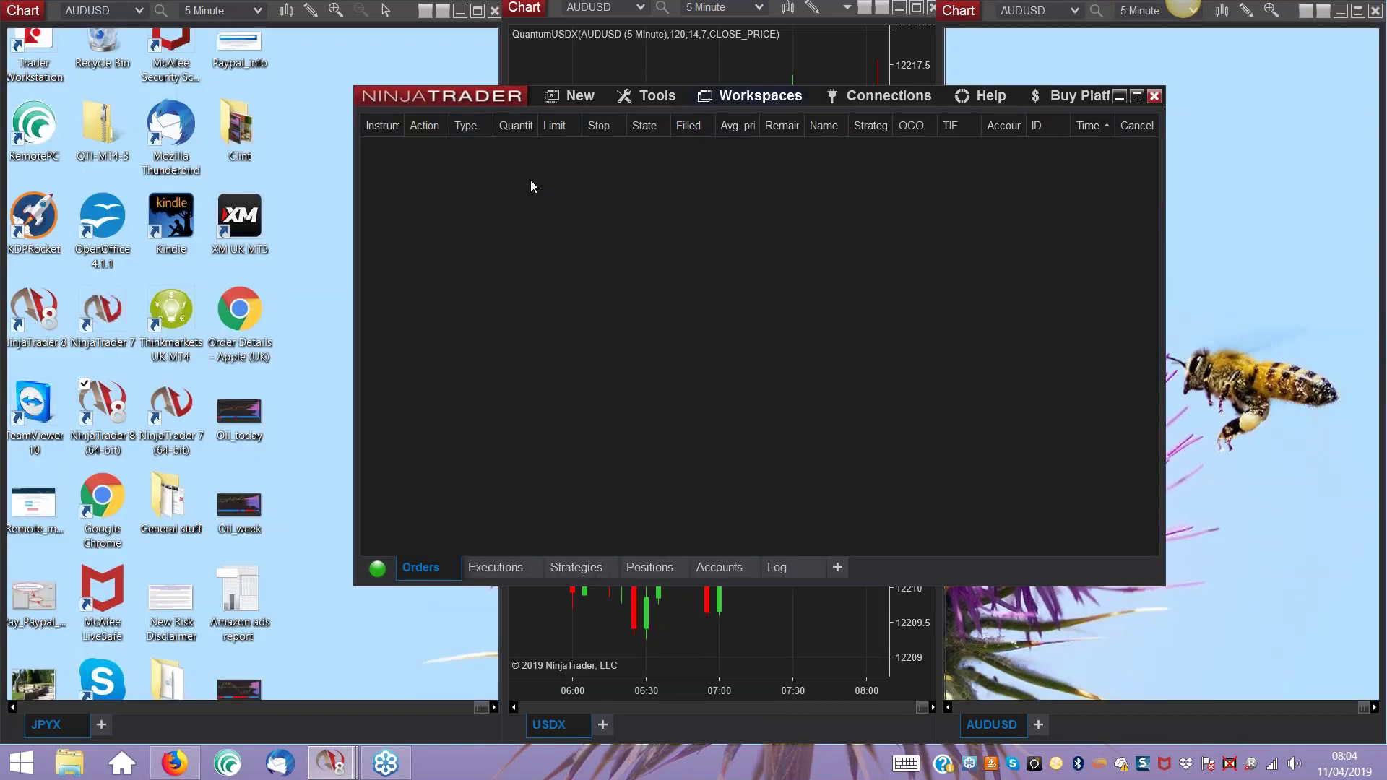
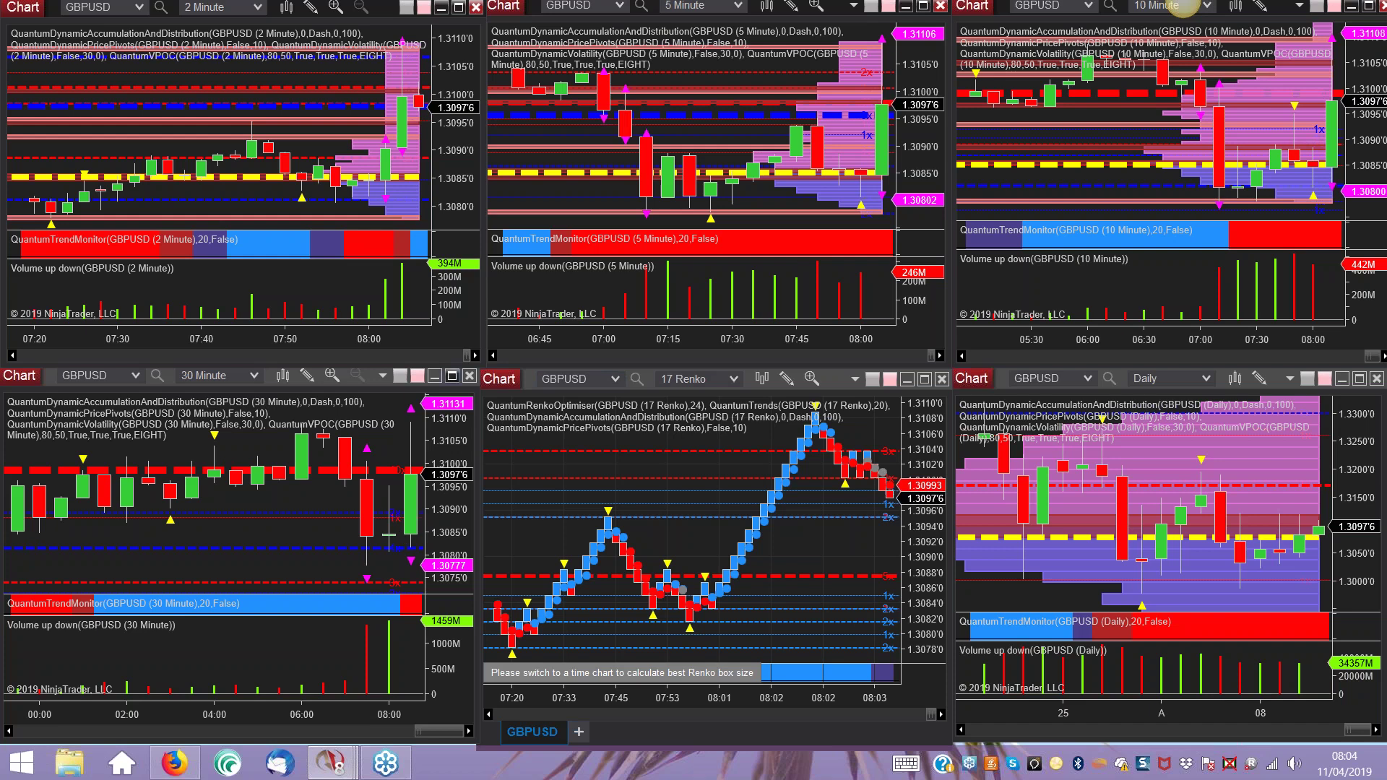
pyautogui.click(453, 376)
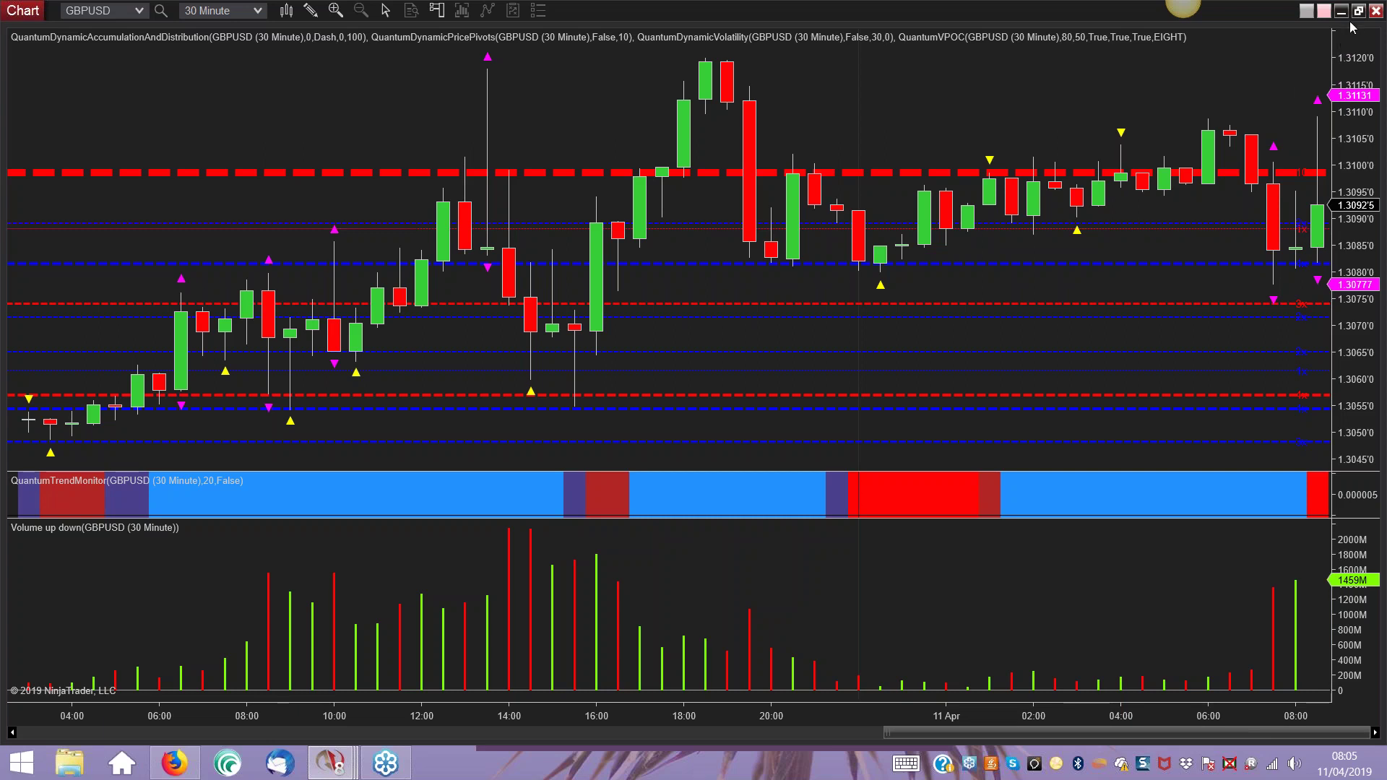
pyautogui.click(1325, 24)
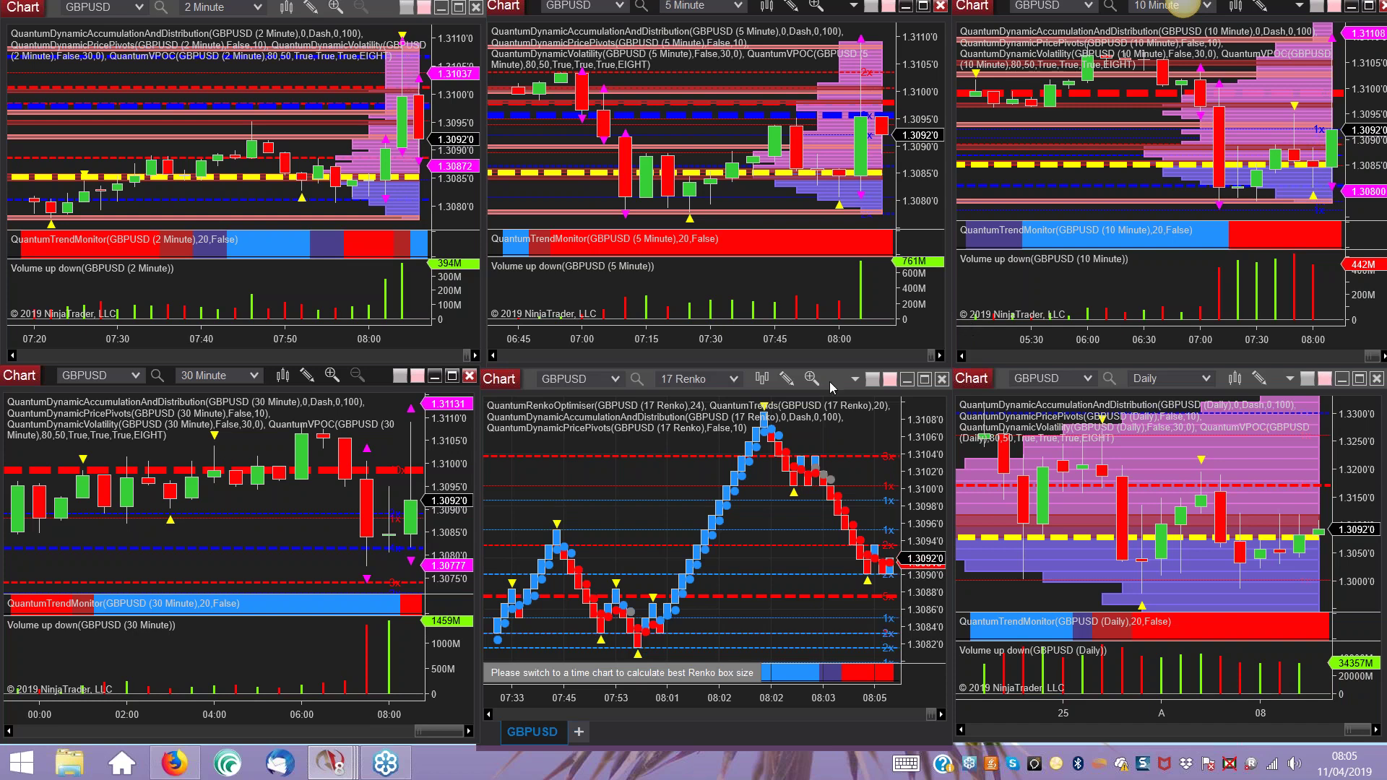
# - Load the CSI-CM-CA workspace to display the currency strength charts
pyautogui.click(334, 765)
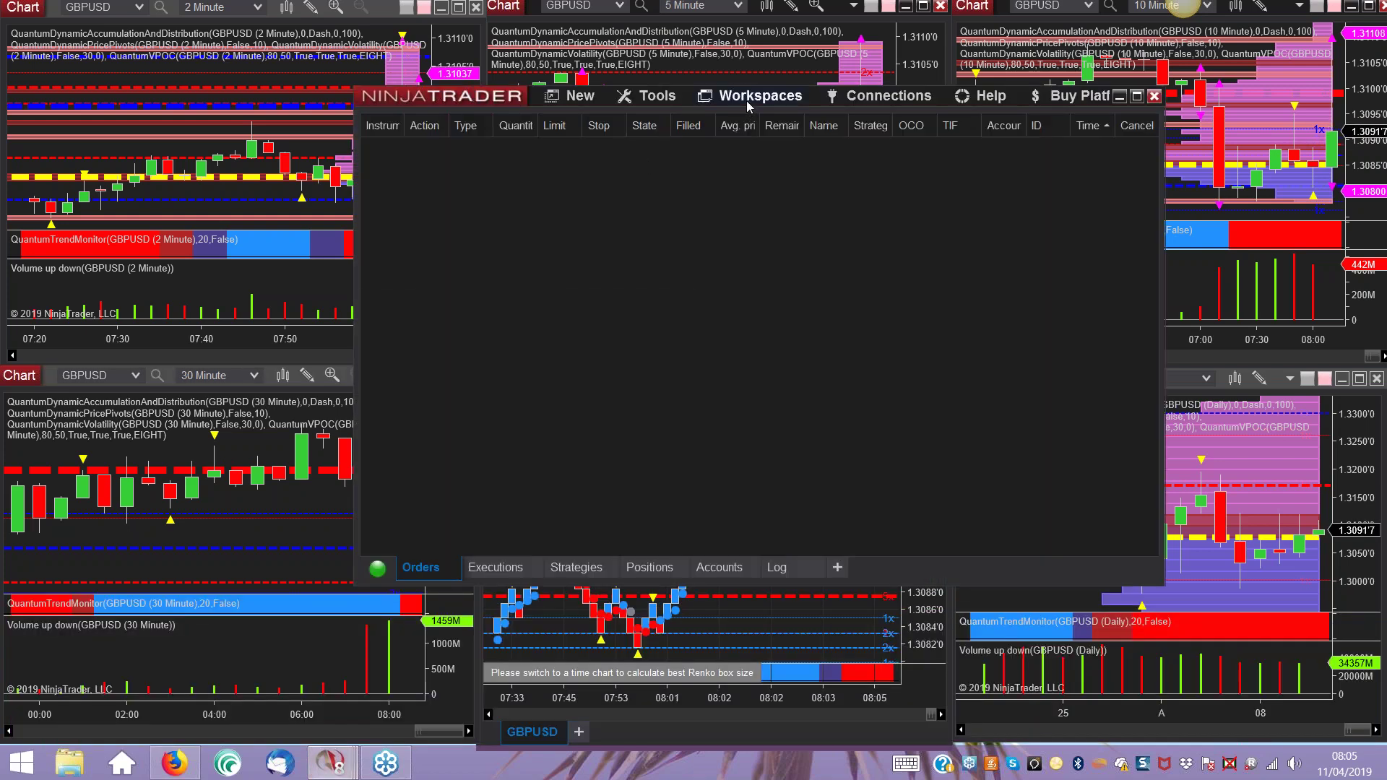
pyautogui.moveTo(747, 101)
pyautogui.click(461, 160)
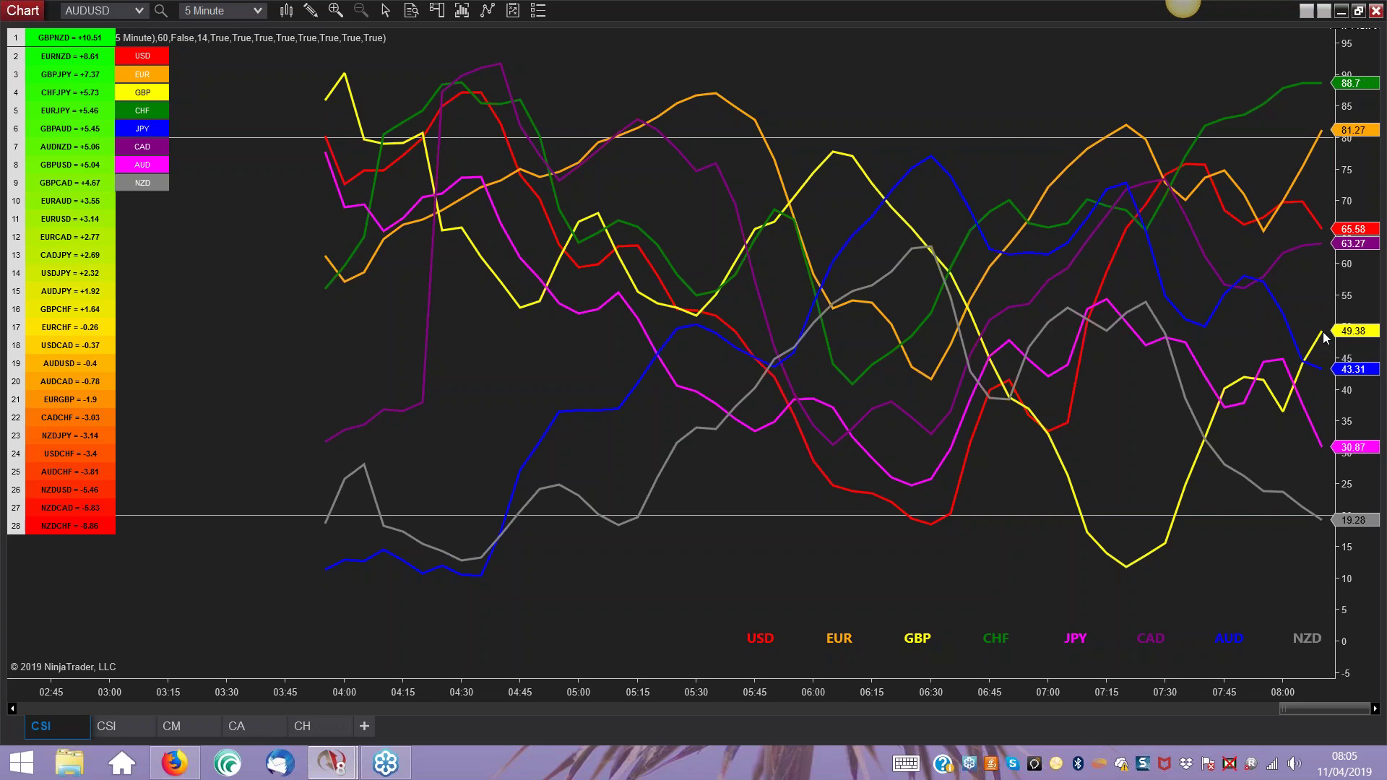
# - Compare the currency strength lines between the 5 Minute and 15 Minute CSI charts, leaving the 15 Minute chart on display
pyautogui.click(127, 724)
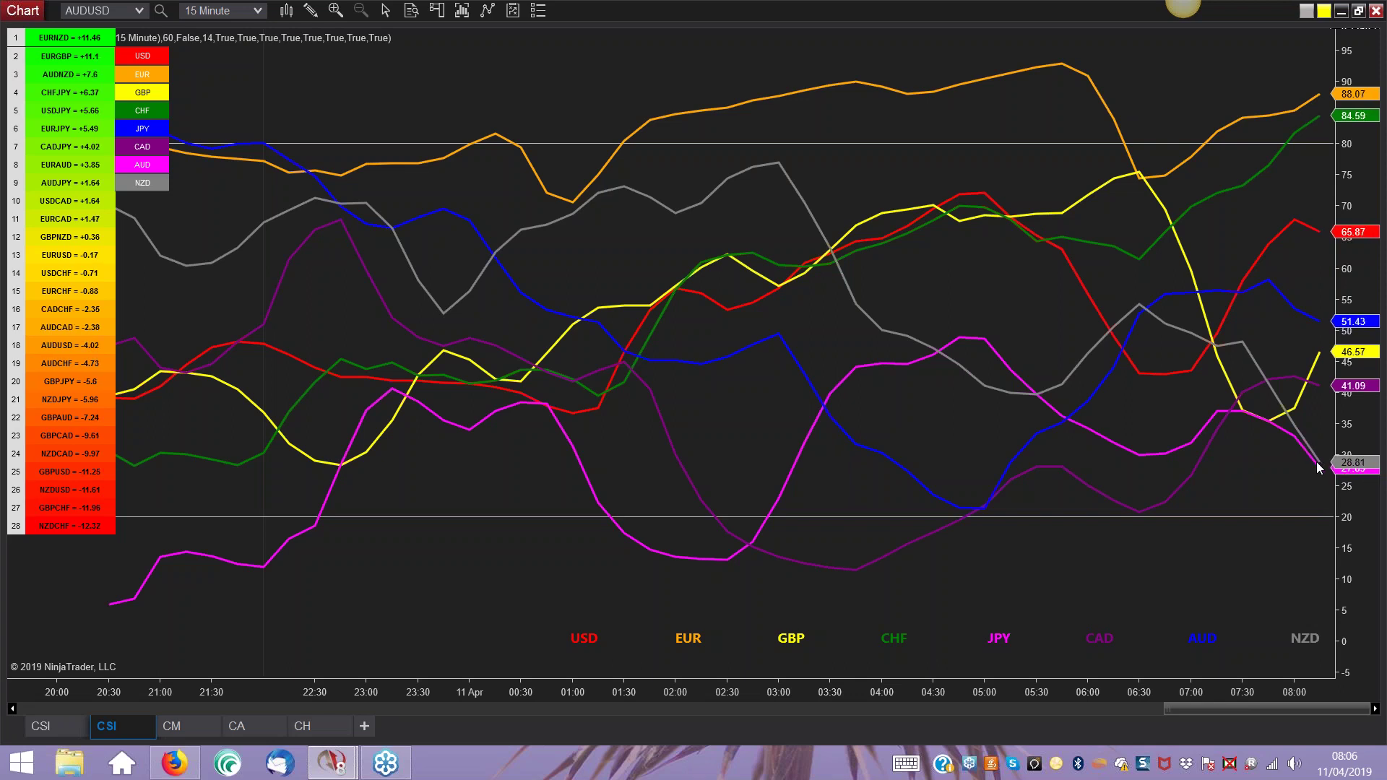
pyautogui.click(62, 728)
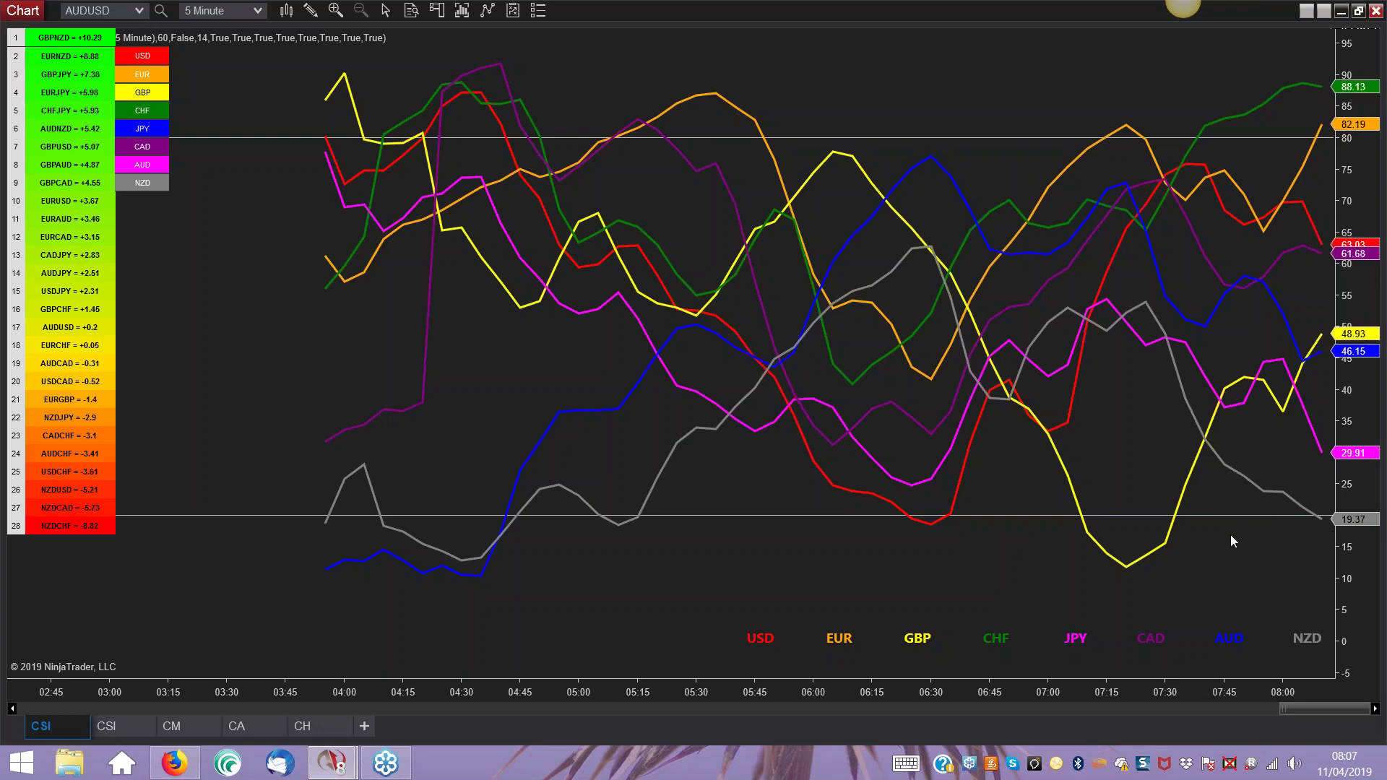
pyautogui.click(107, 726)
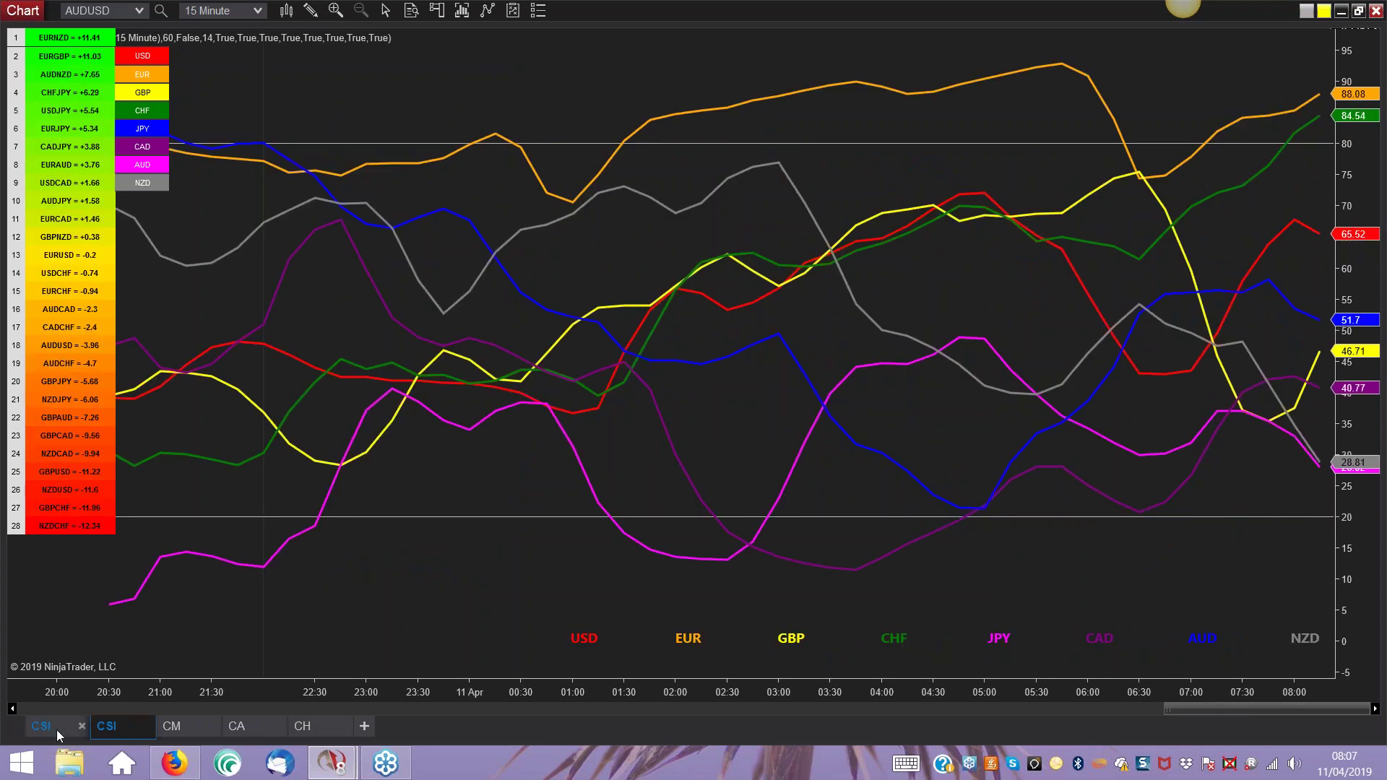
pyautogui.click(56, 730)
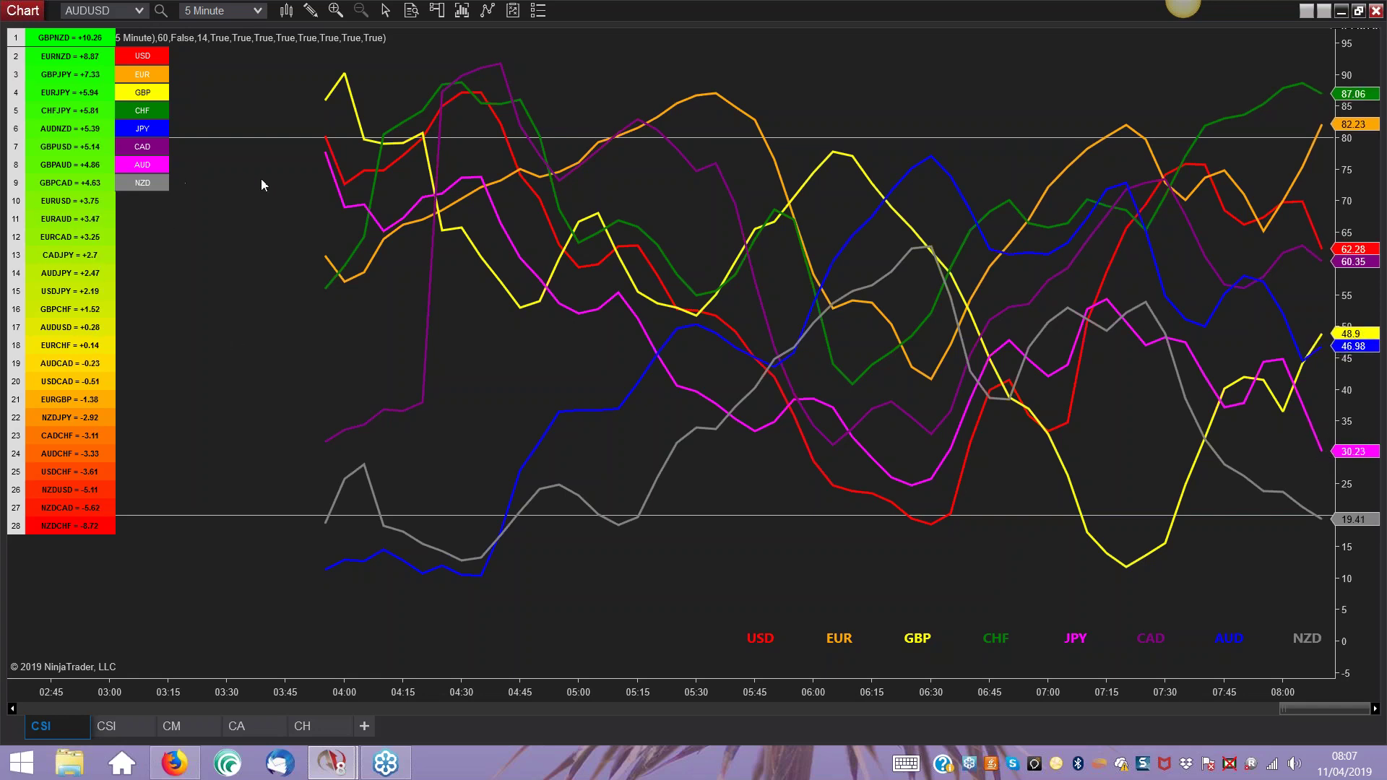
pyautogui.click(114, 726)
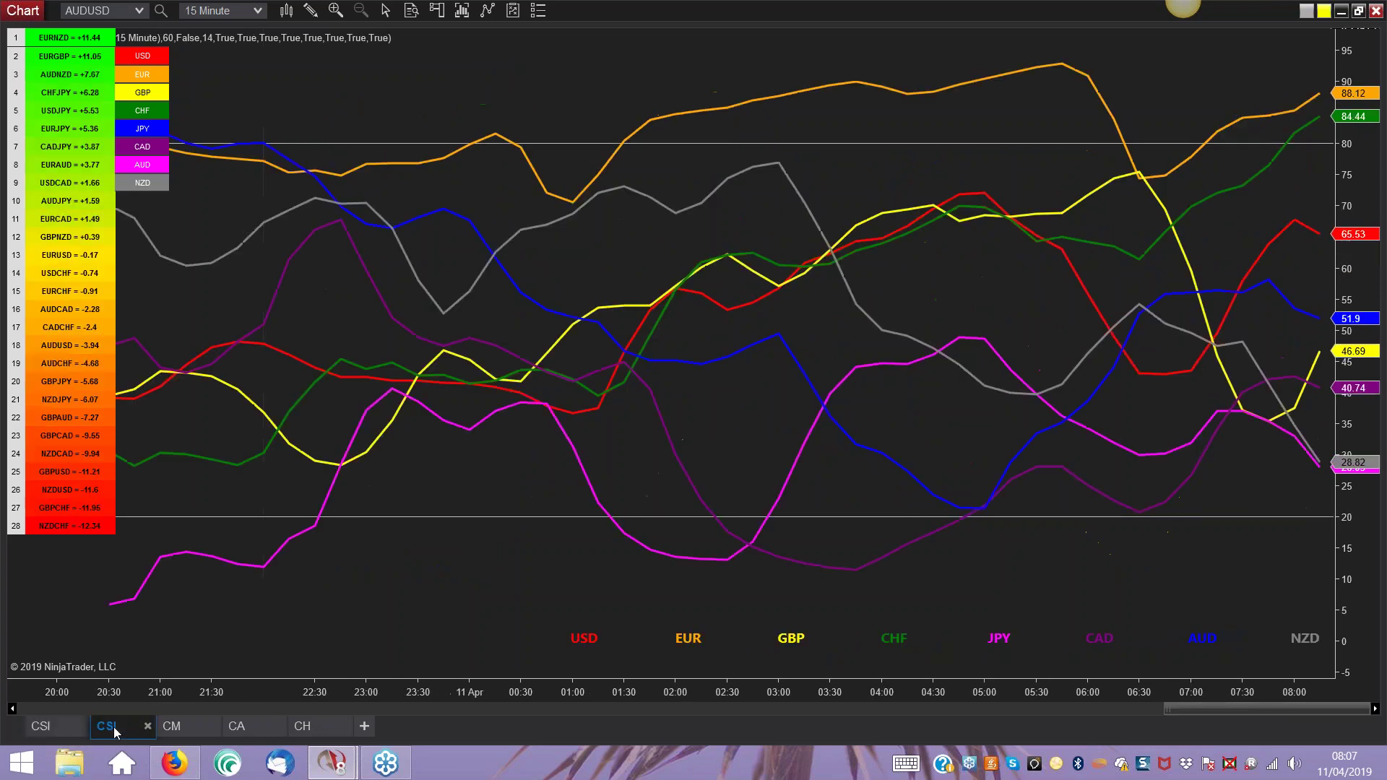
# - View the currency matrix (CM) chart, and filter the 10 Minute currency array (CA) chart to GBP pairs only
pyautogui.click(180, 726)
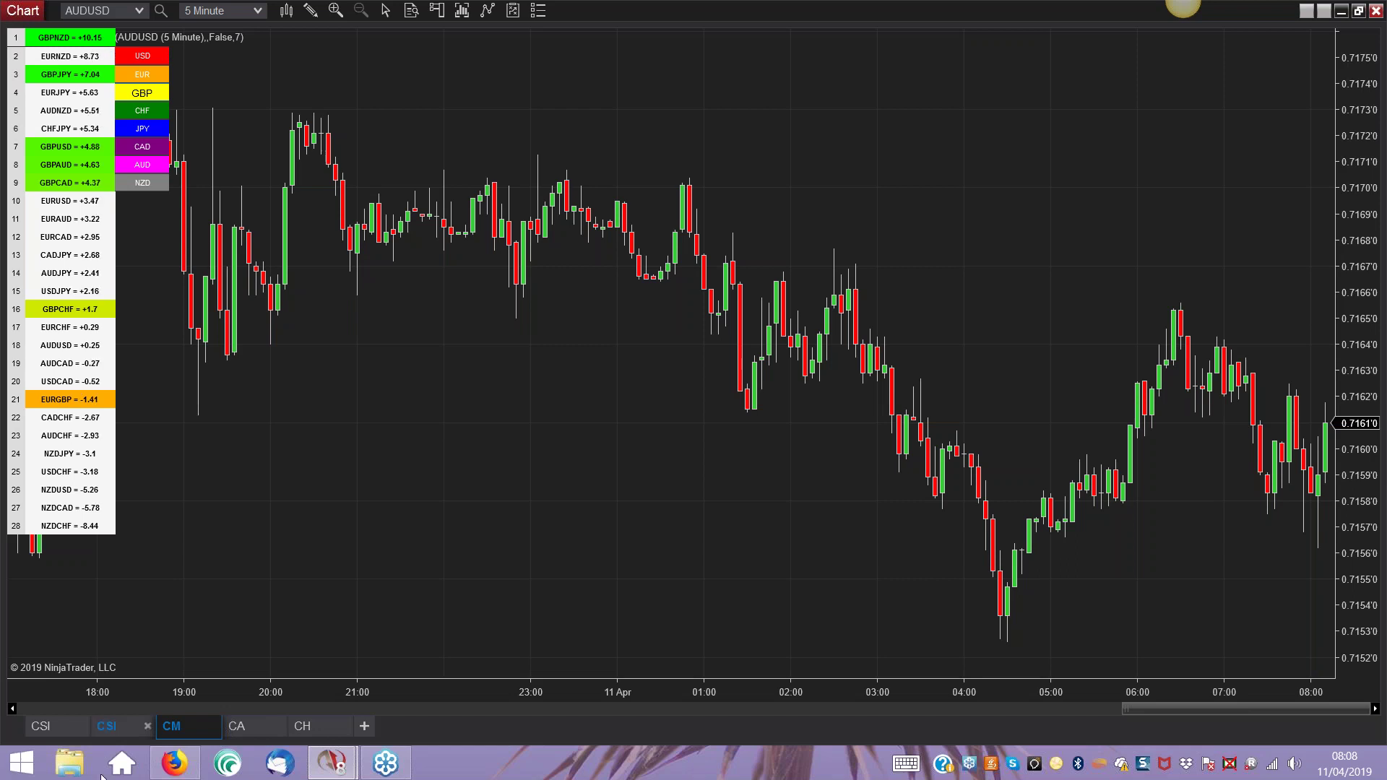
pyautogui.click(247, 733)
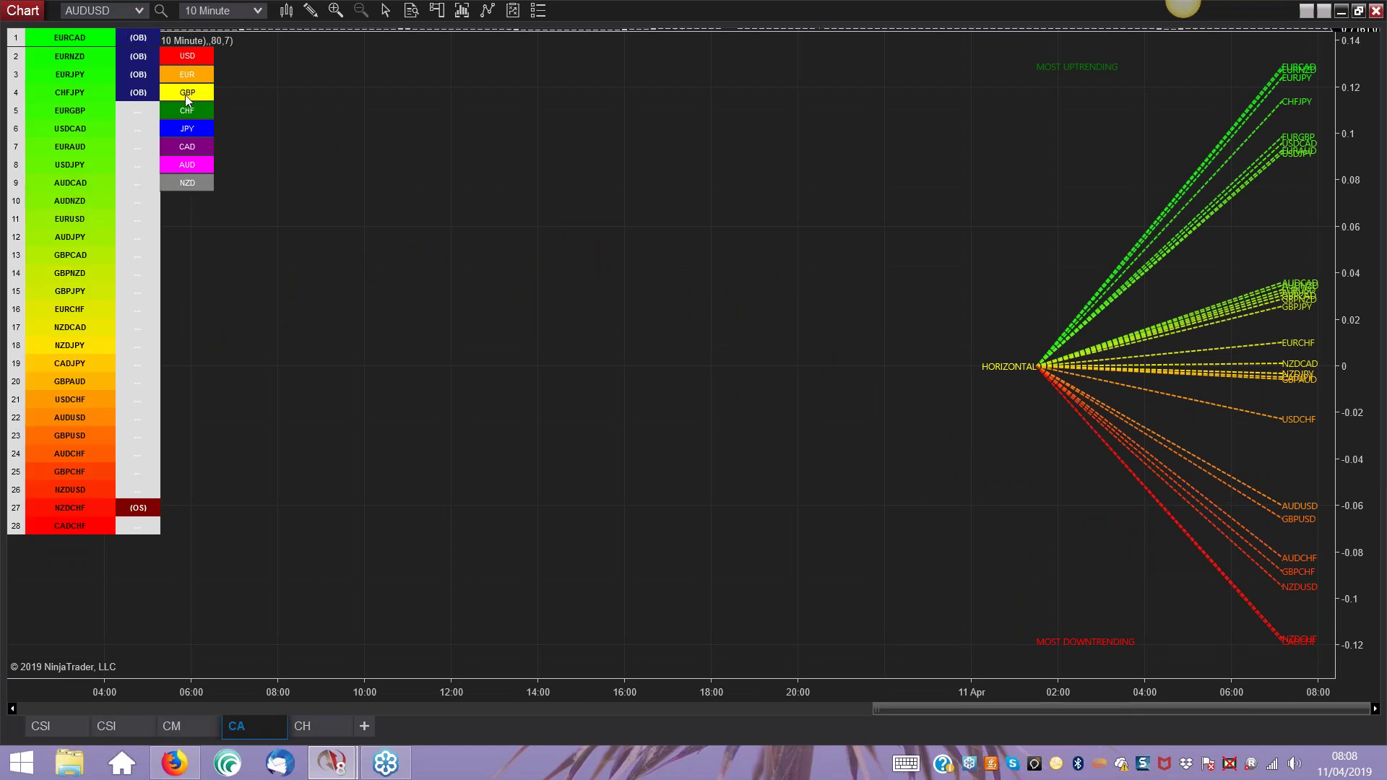
pyautogui.click(186, 95)
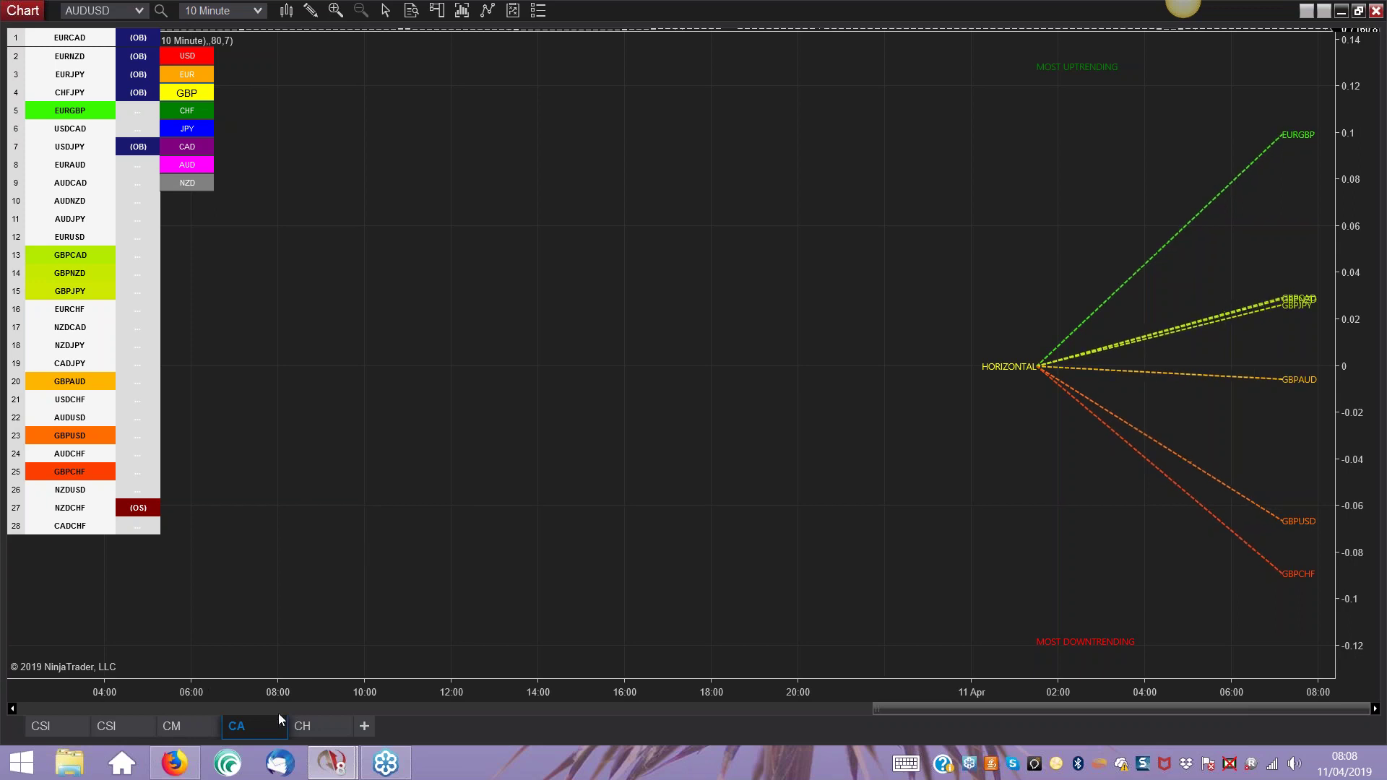
pyautogui.moveTo(331, 763)
pyautogui.click(292, 679)
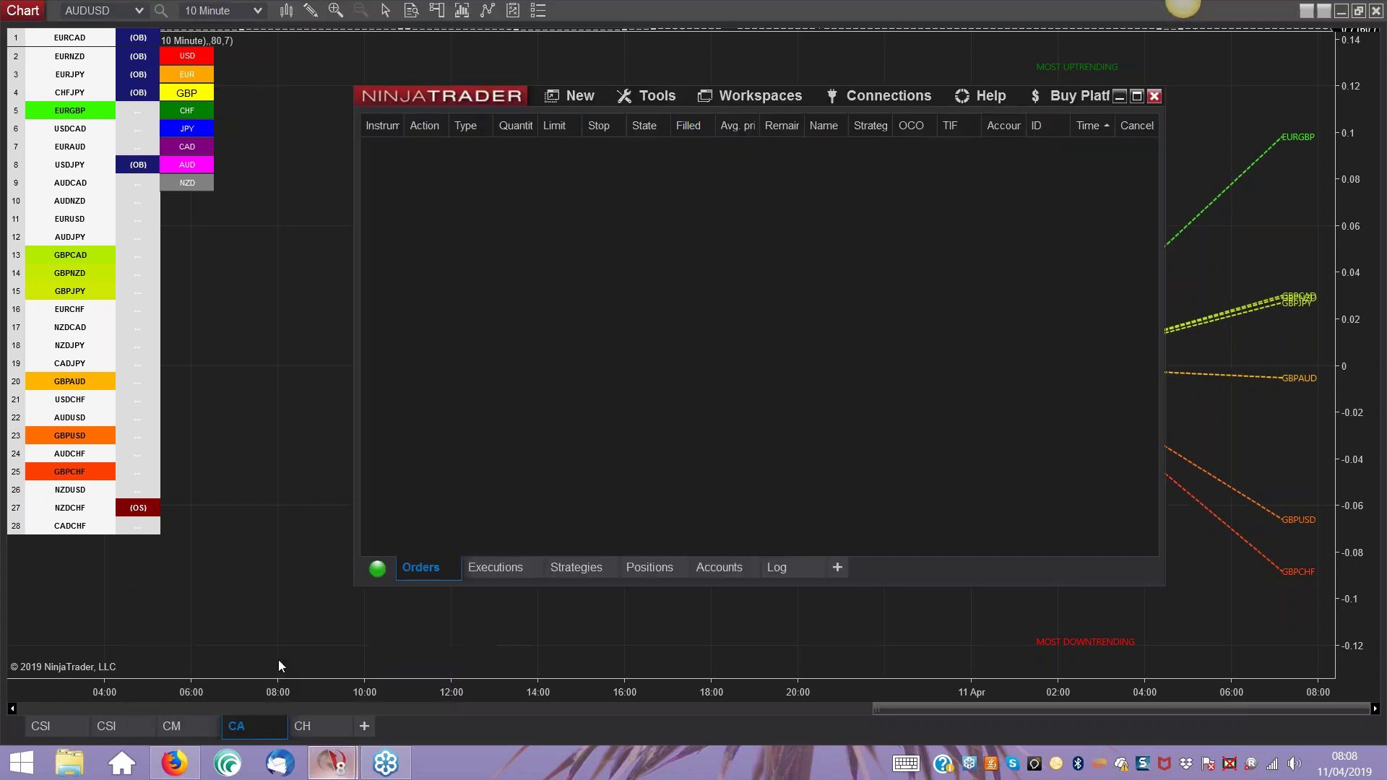
pyautogui.click(751, 96)
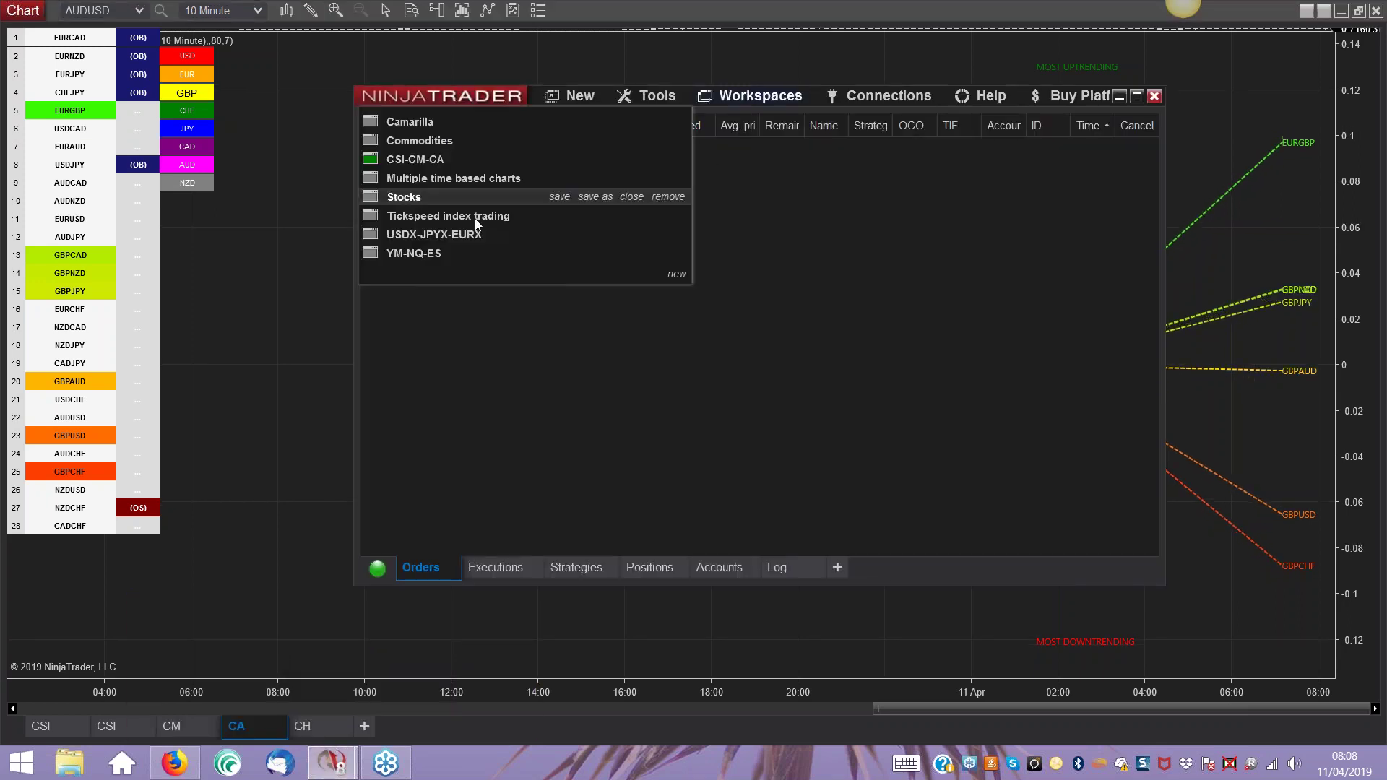
pyautogui.click(449, 157)
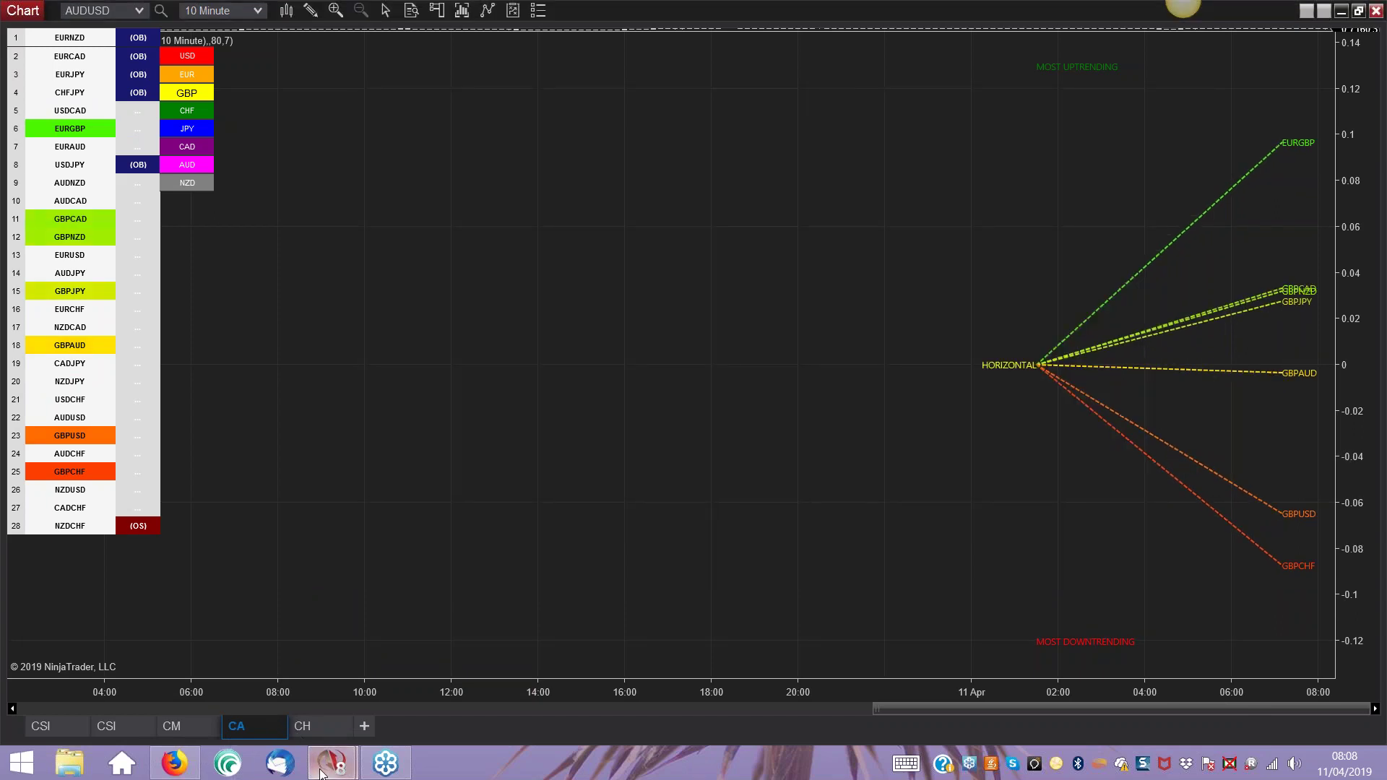
pyautogui.moveTo(332, 762)
pyautogui.click(228, 650)
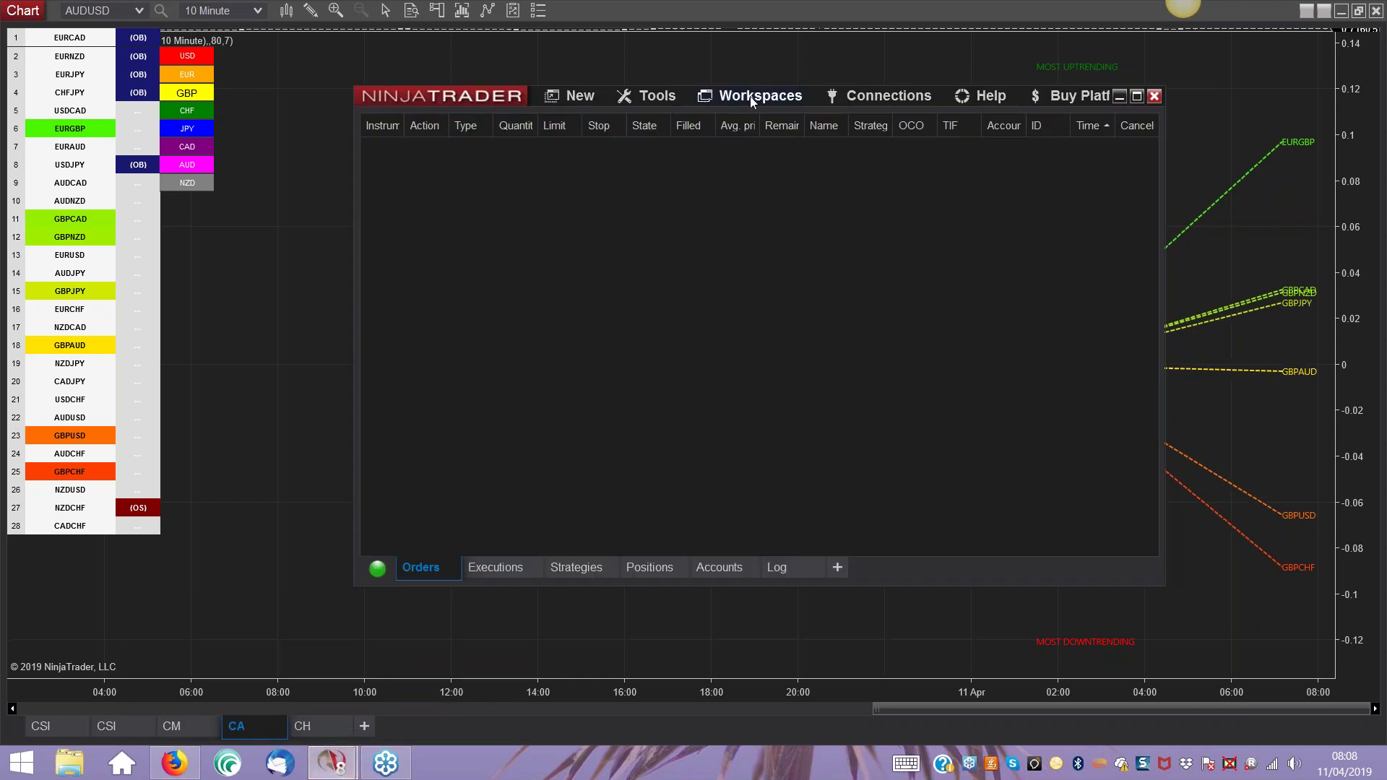
pyautogui.moveTo(729, 99)
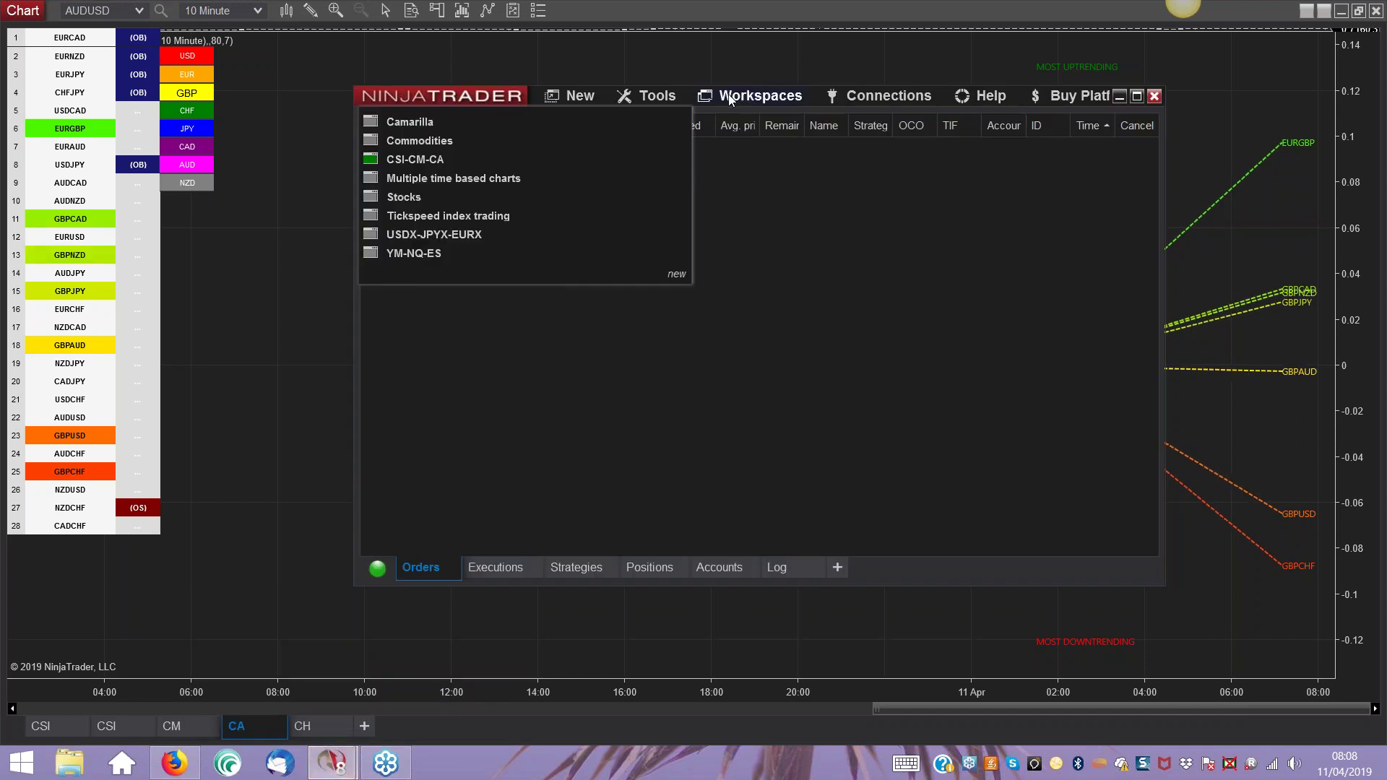
pyautogui.click(293, 274)
# - Compare the GBP line on the 5 Minute CSI chart with the one on the 15 Minute CSI chart
pyautogui.click(44, 726)
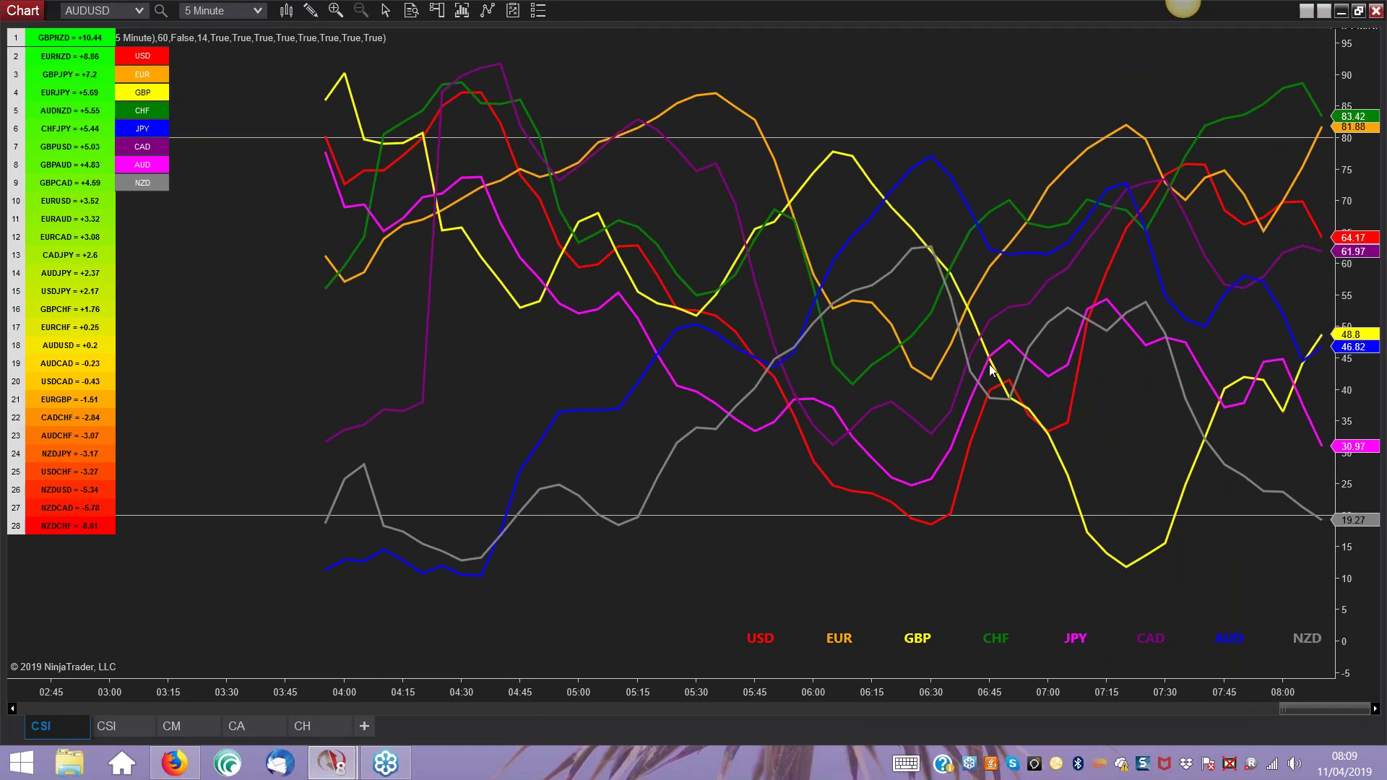
pyautogui.click(112, 724)
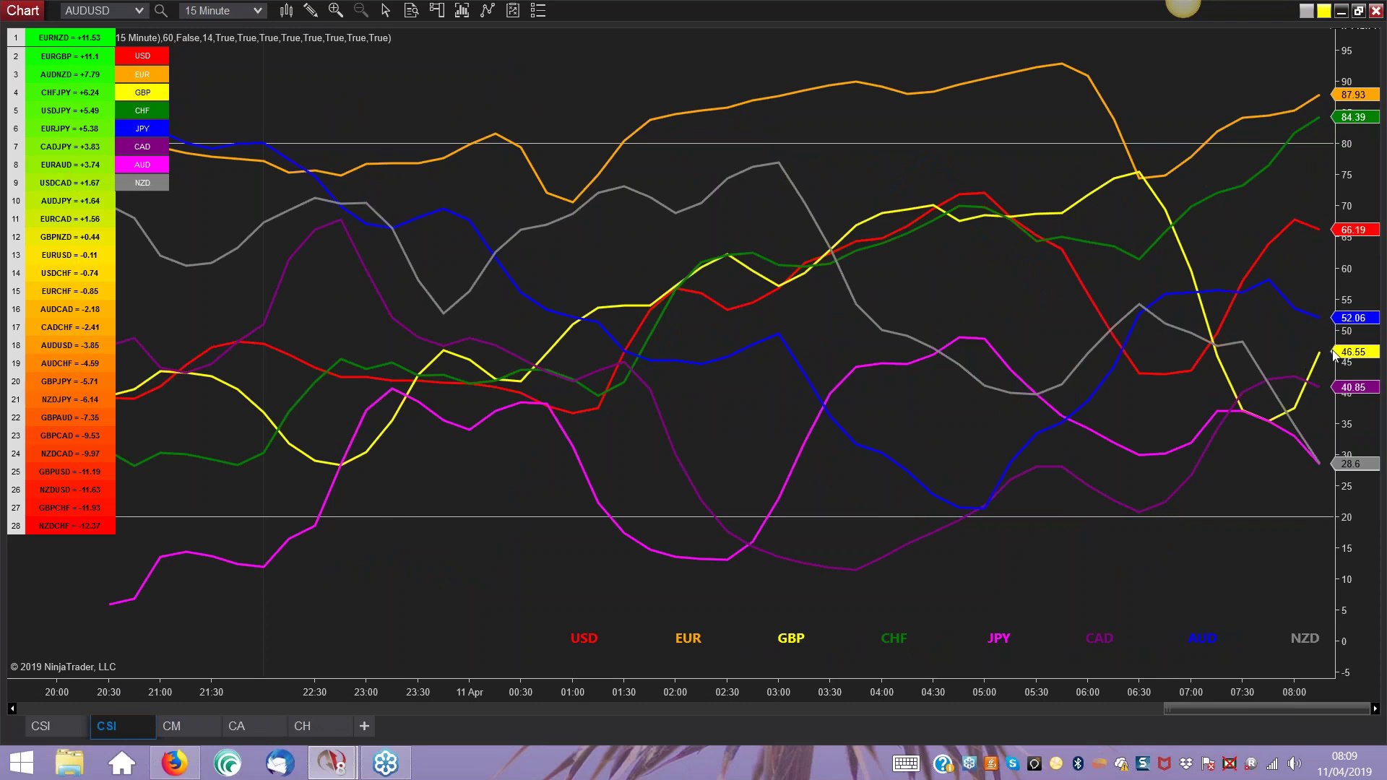
# - Load the Multiple time based charts workspace and adjust the time scale of the GBPUSD 2 Minute chart
pyautogui.moveTo(333, 774)
pyautogui.click(228, 662)
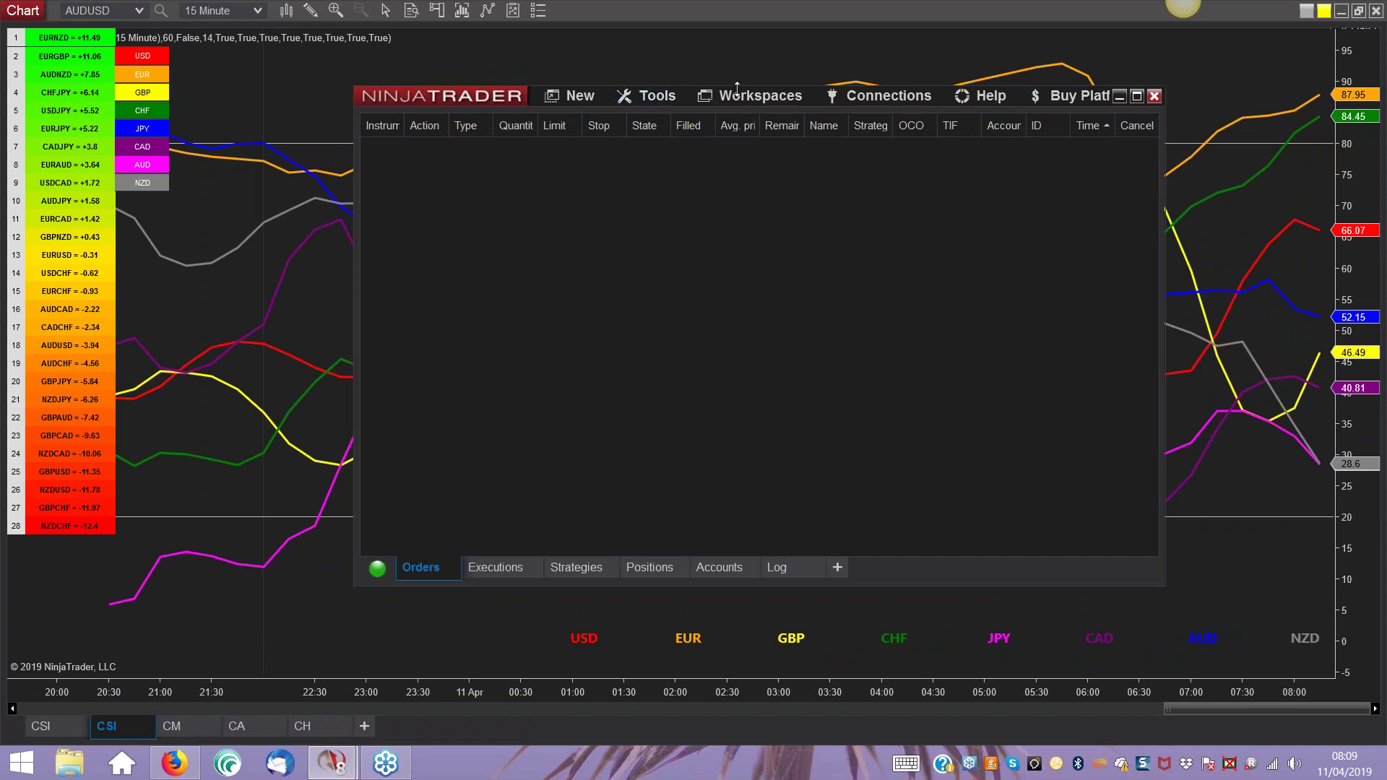
pyautogui.click(758, 95)
pyautogui.click(650, 96)
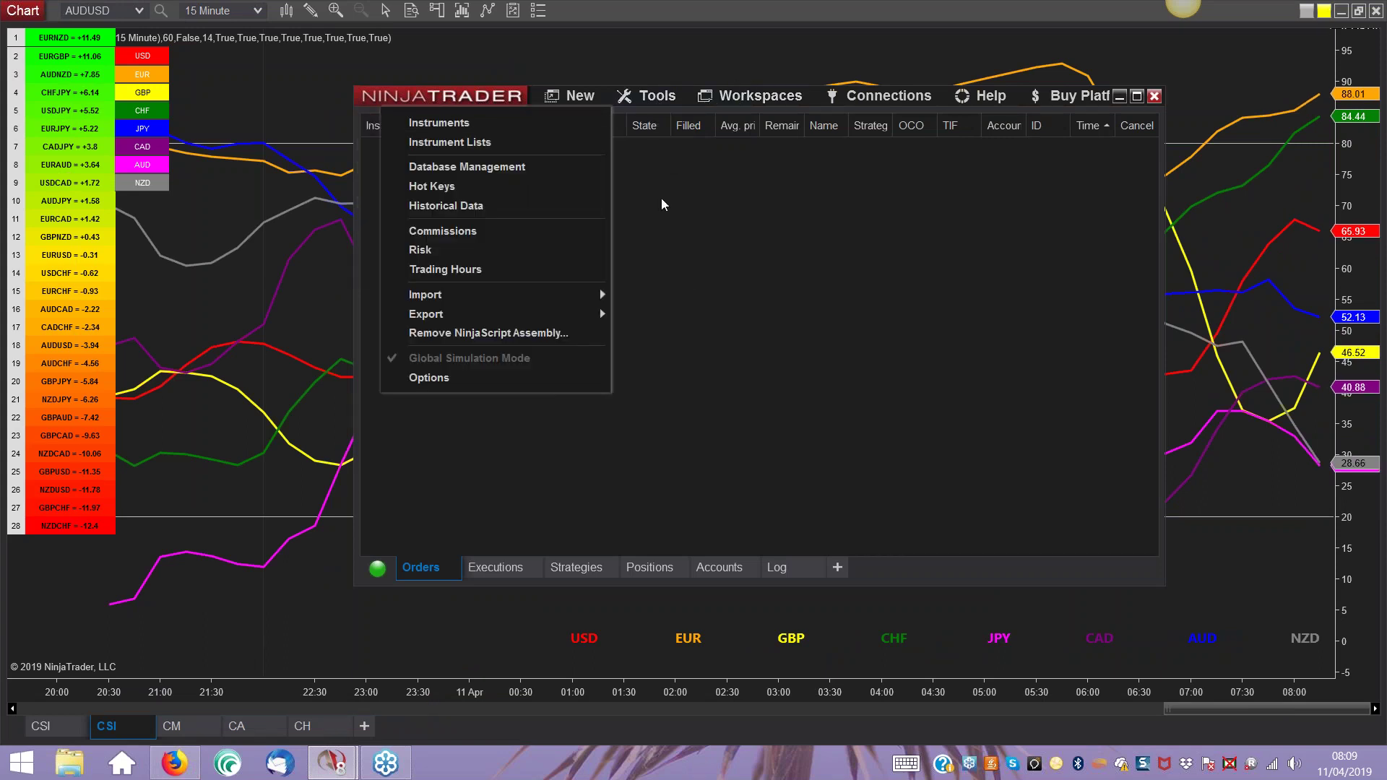
pyautogui.click(758, 95)
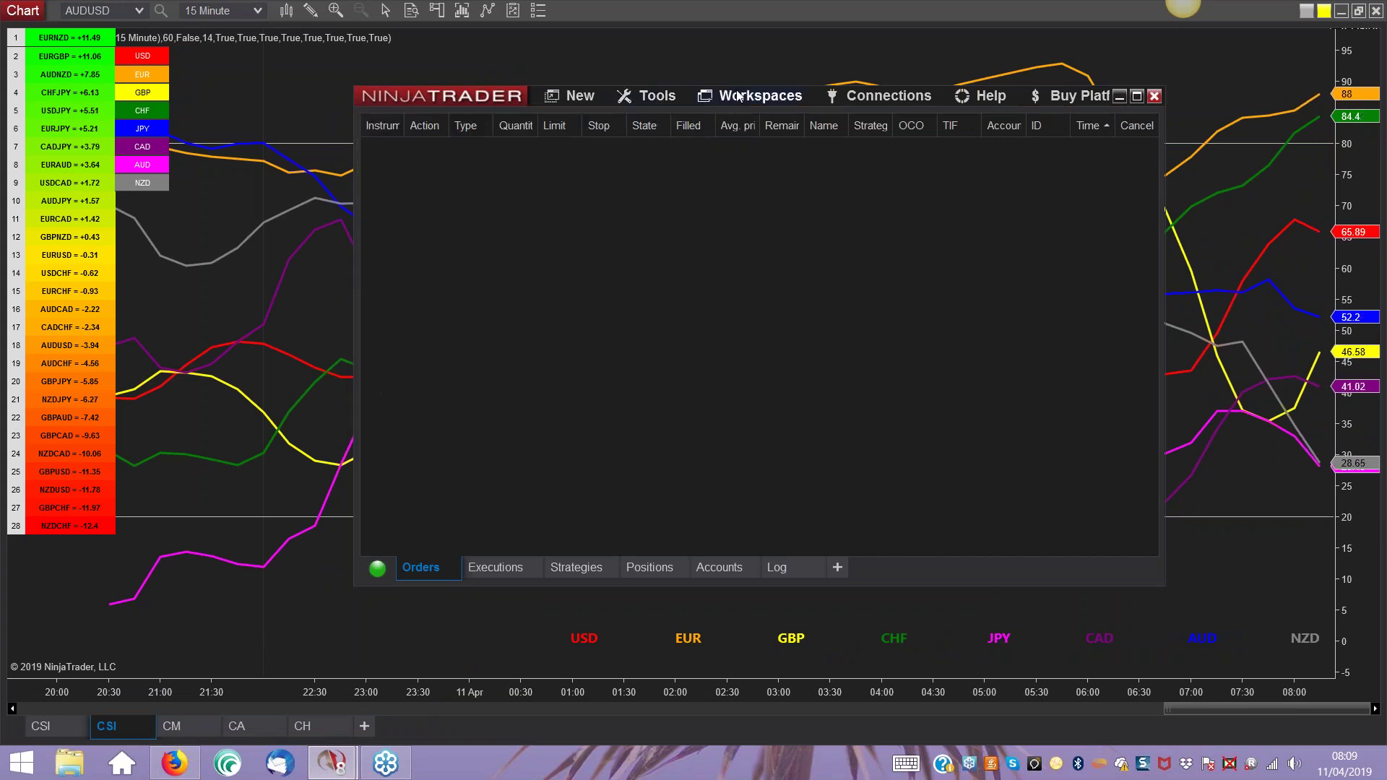
pyautogui.click(453, 178)
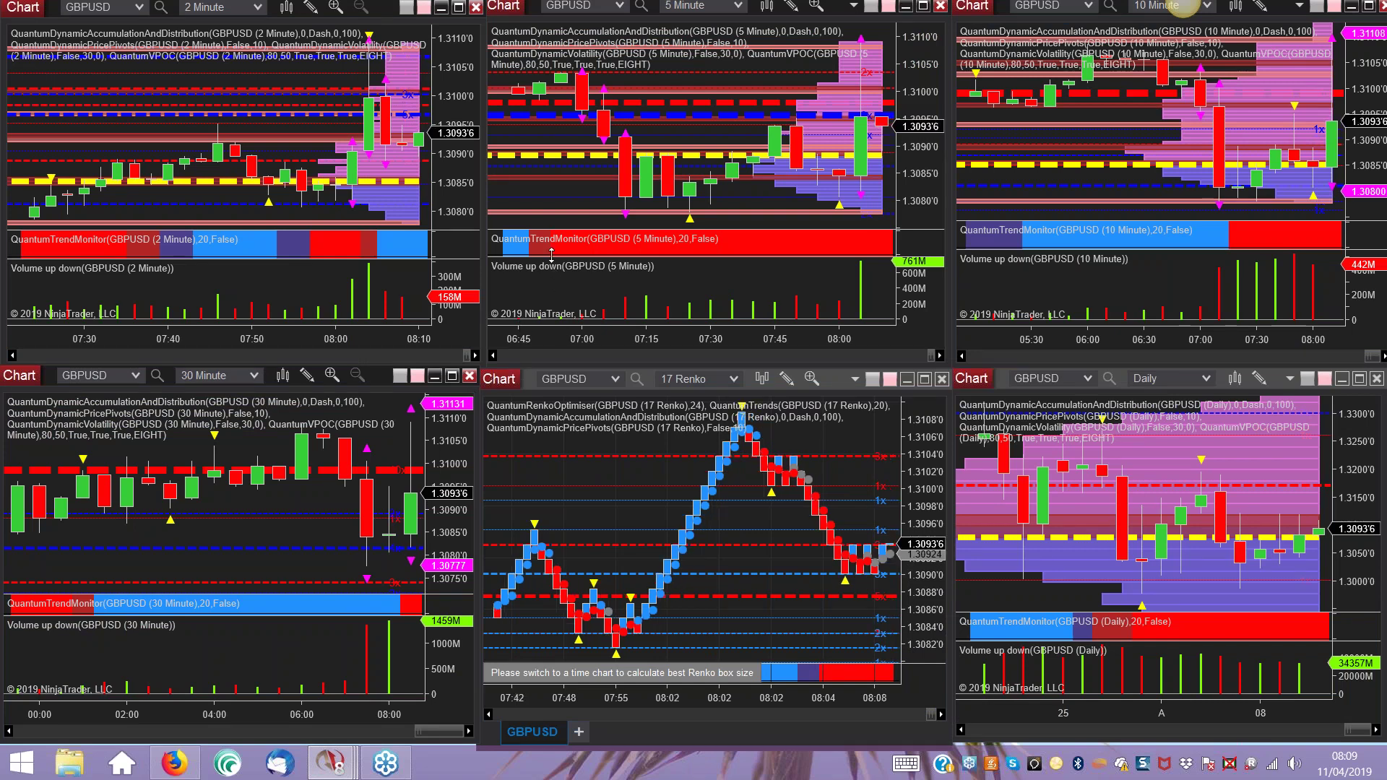
pyautogui.moveTo(328, 348); pyautogui.dragTo(260, 334)
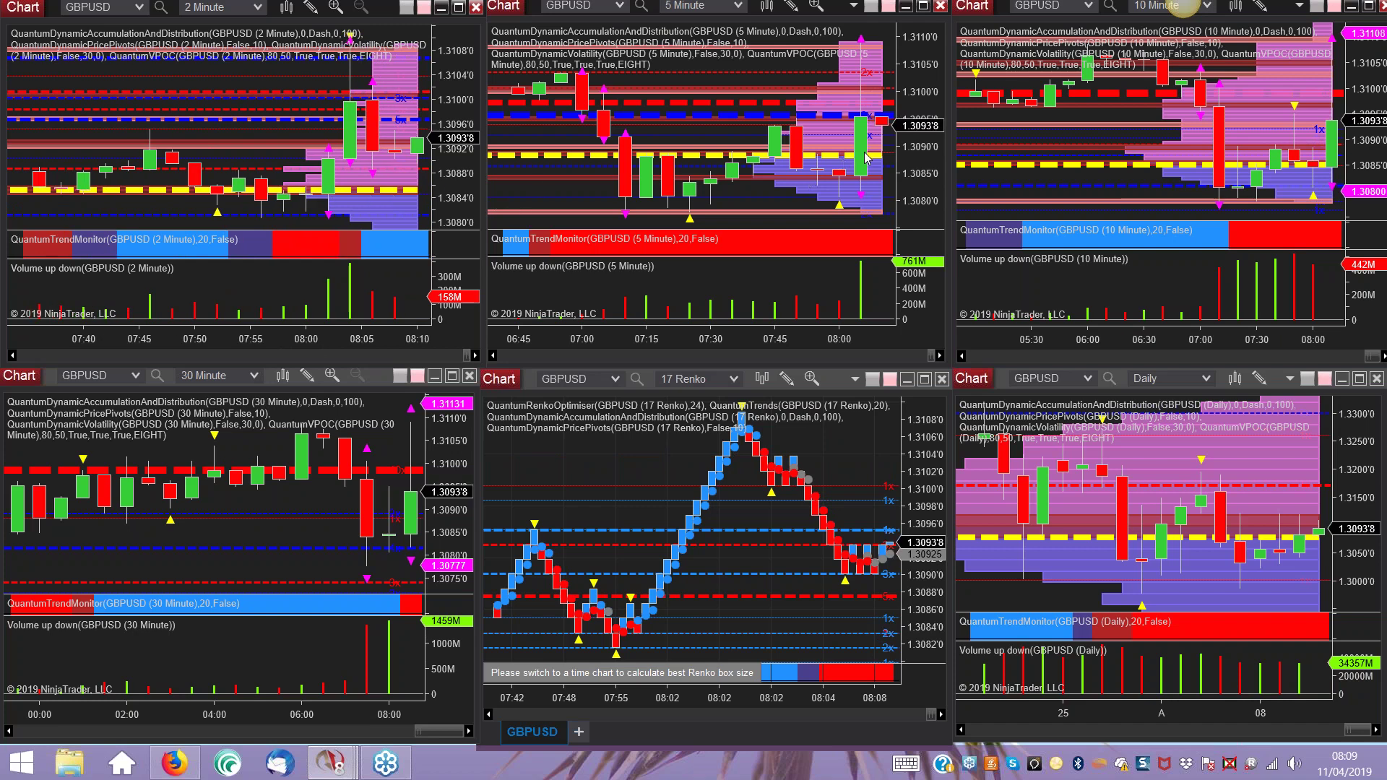
# - Reload all historical data on the maximised GBPUSD 30 Minute chart, examine its price levels, and restore the multi-chart layout
pyautogui.click(452, 376)
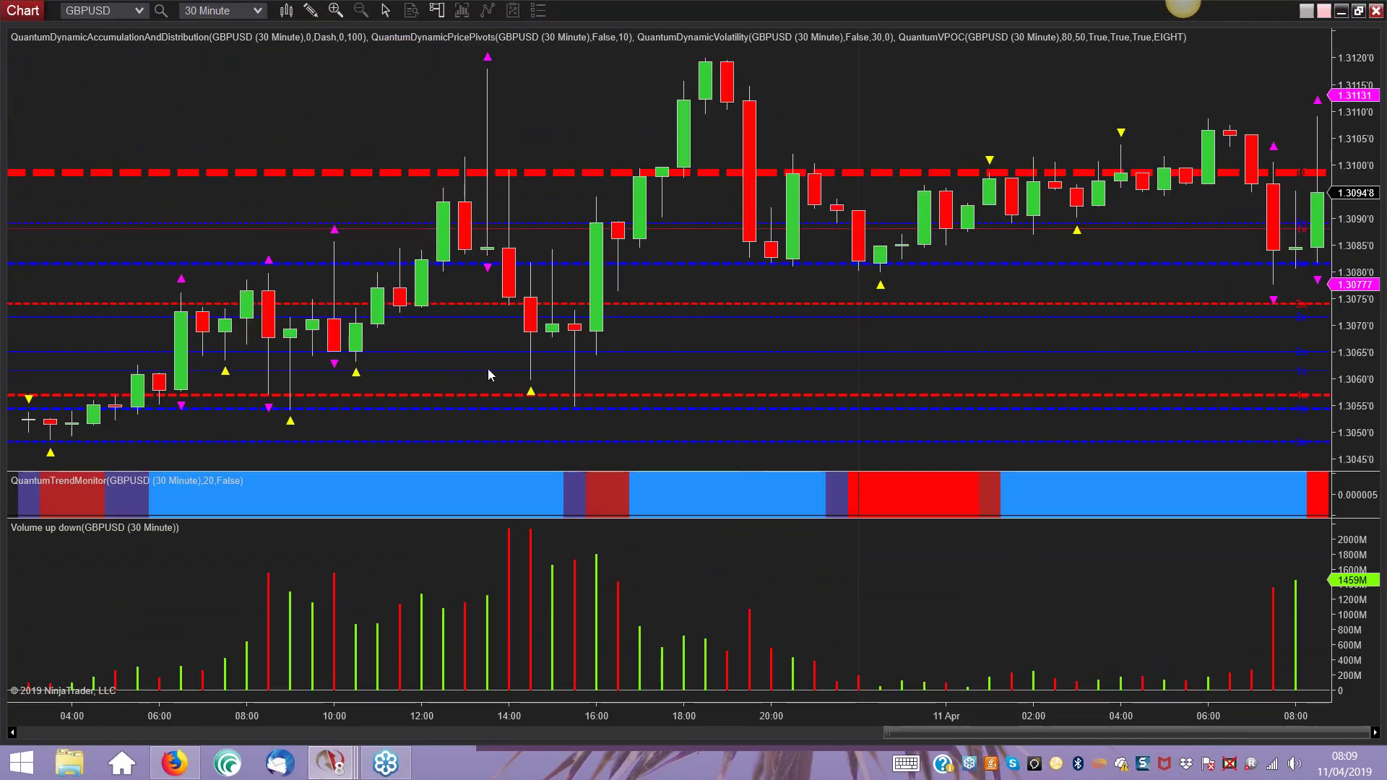
pyautogui.rightClick(846, 90)
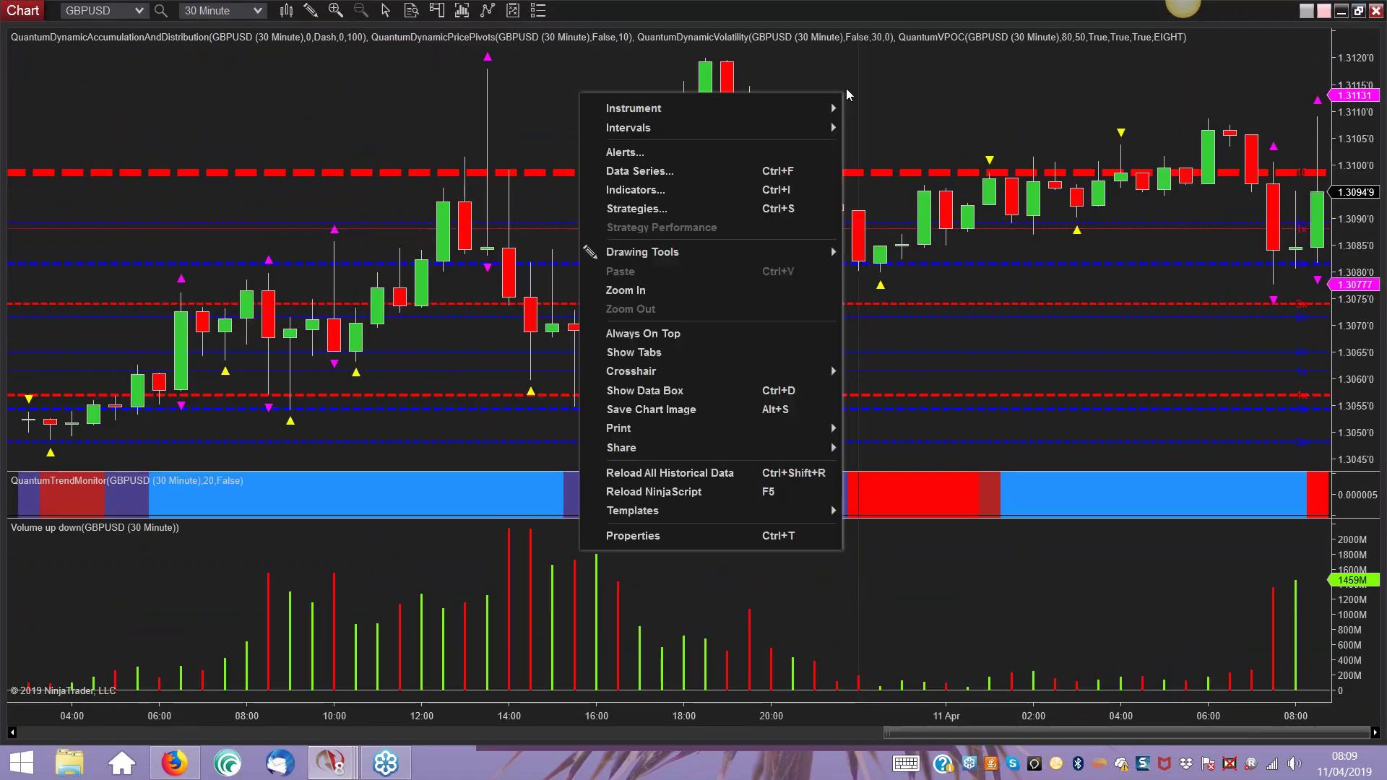
pyautogui.click(636, 472)
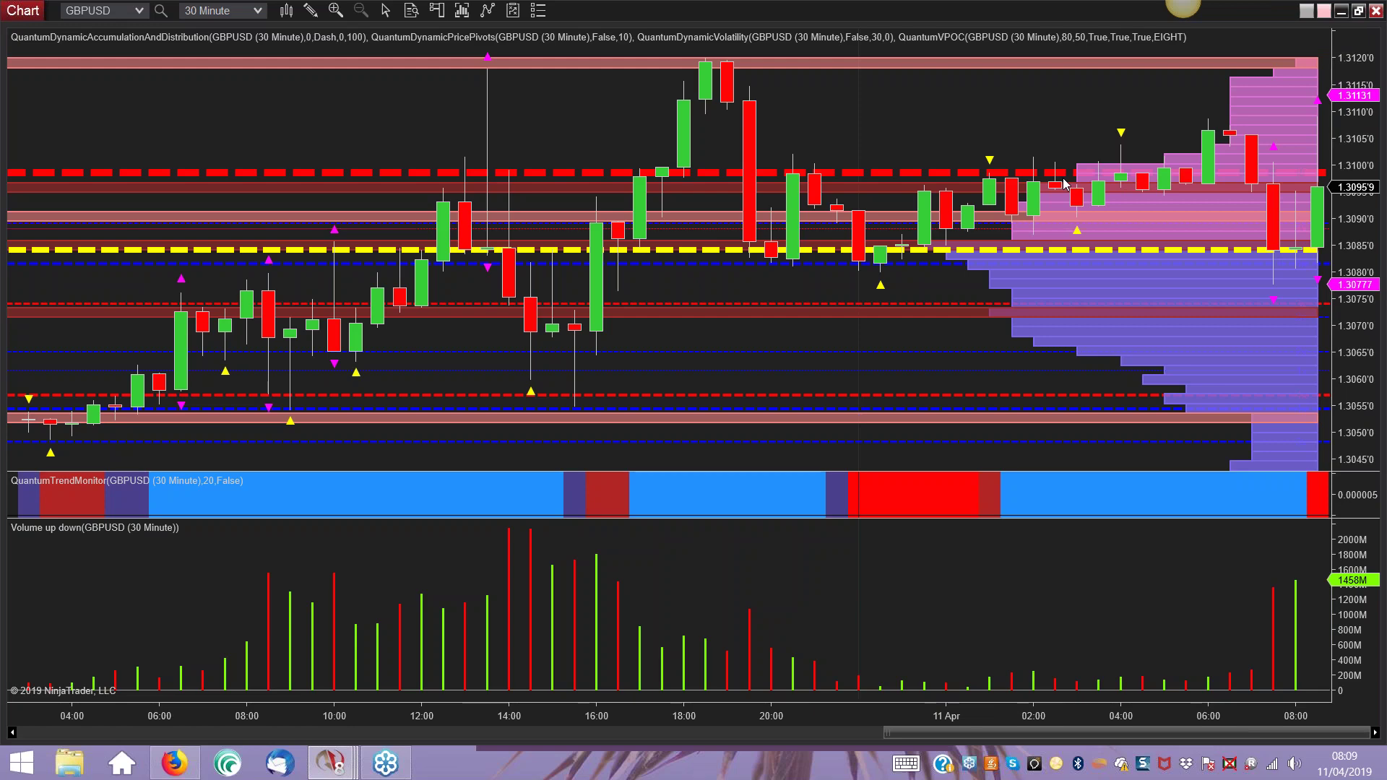
pyautogui.click(1351, 12)
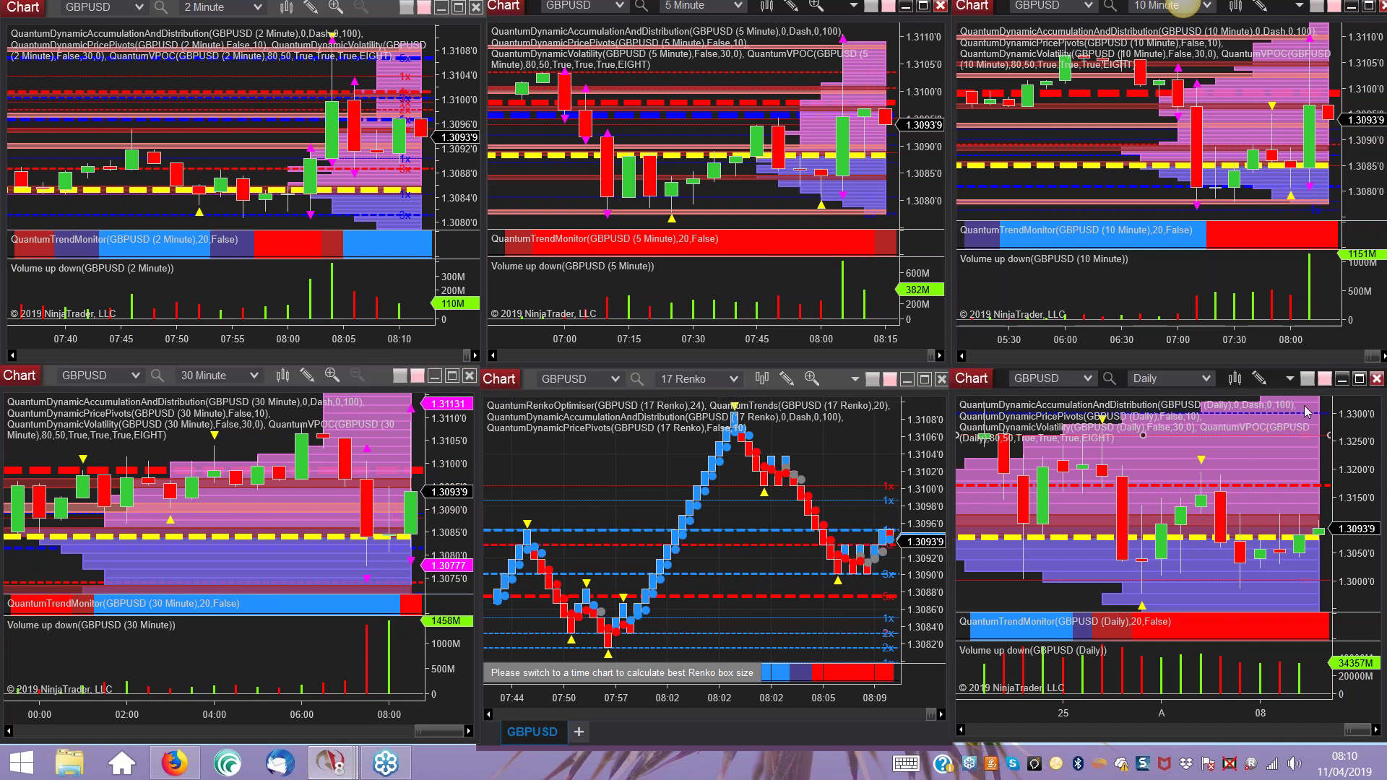
# - Maximise the Daily chart, change its instrument to AUDJPY, and display a longer price history before restoring the chart's size
pyautogui.click(1360, 379)
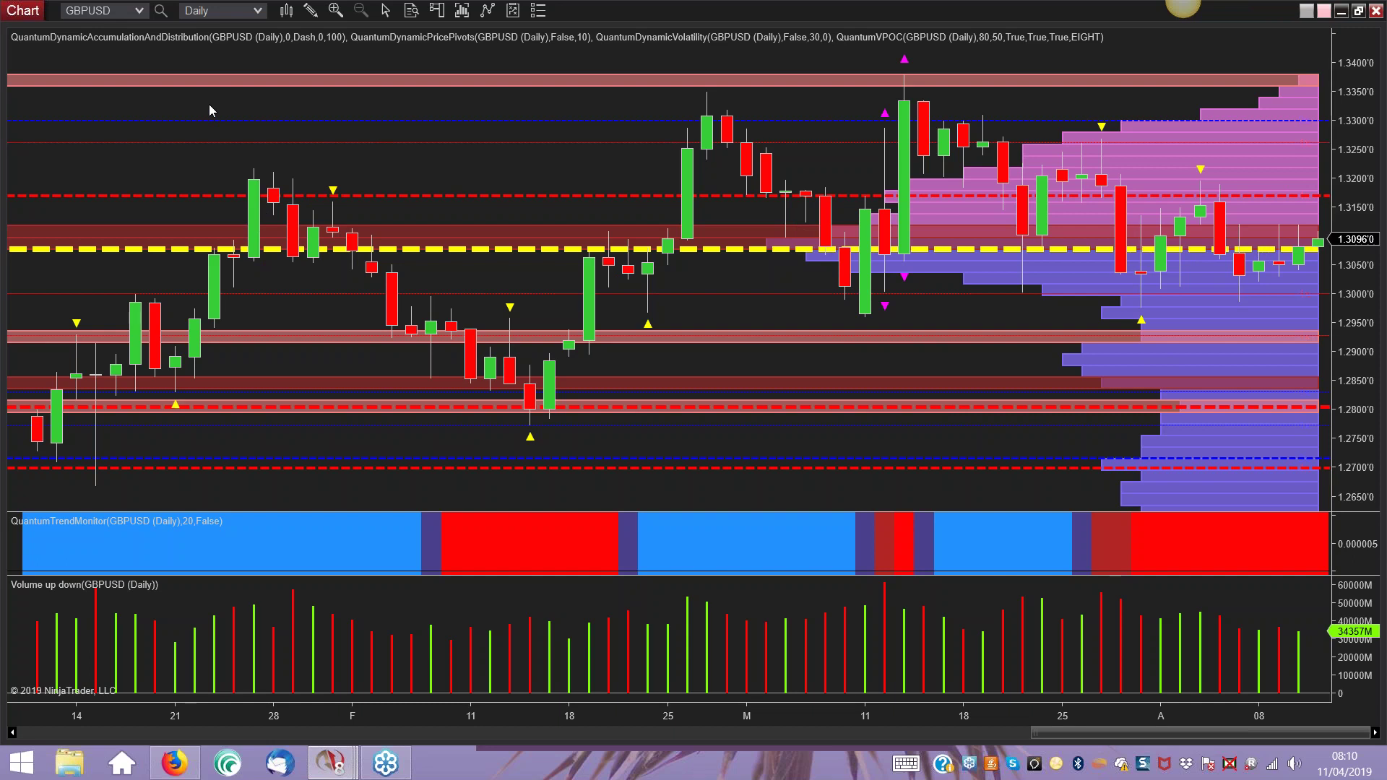
pyautogui.write('AUDJPY')
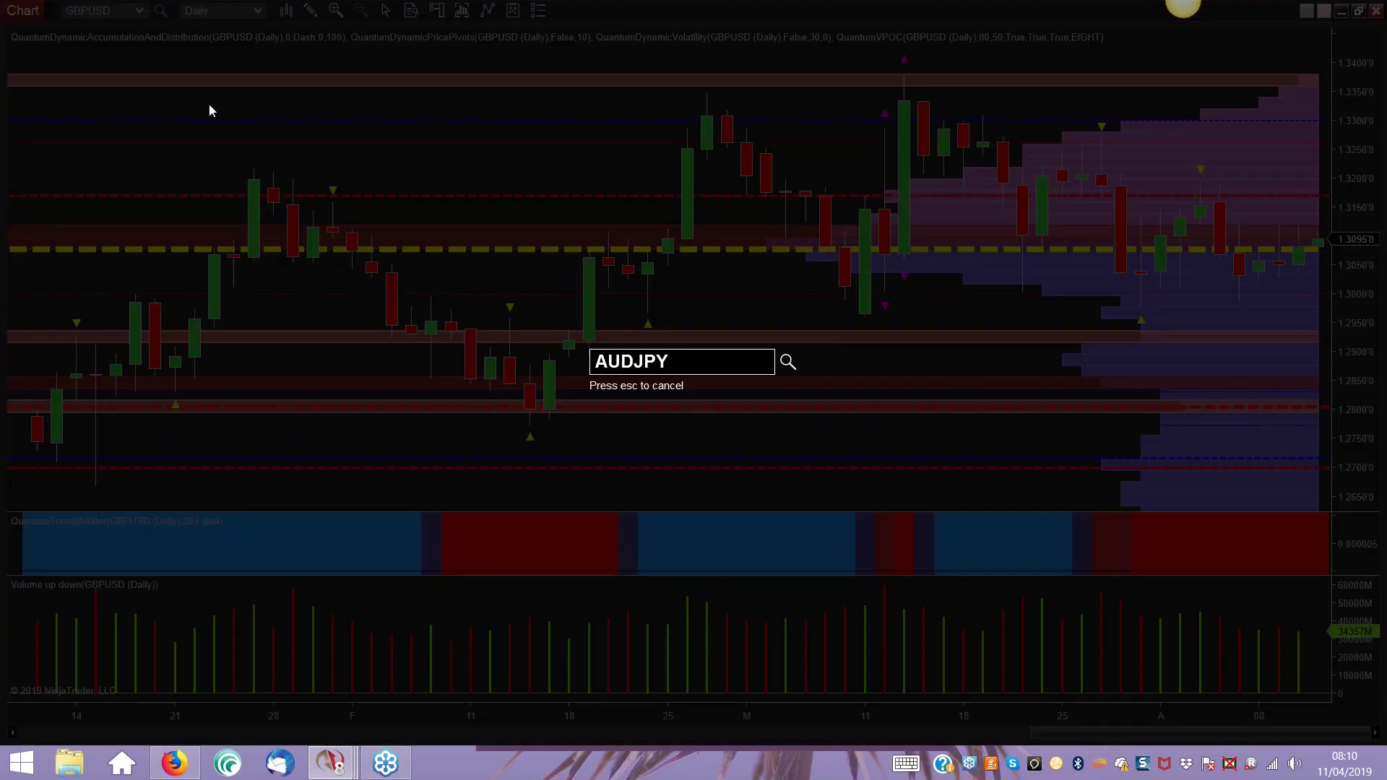
pyautogui.press('Return')
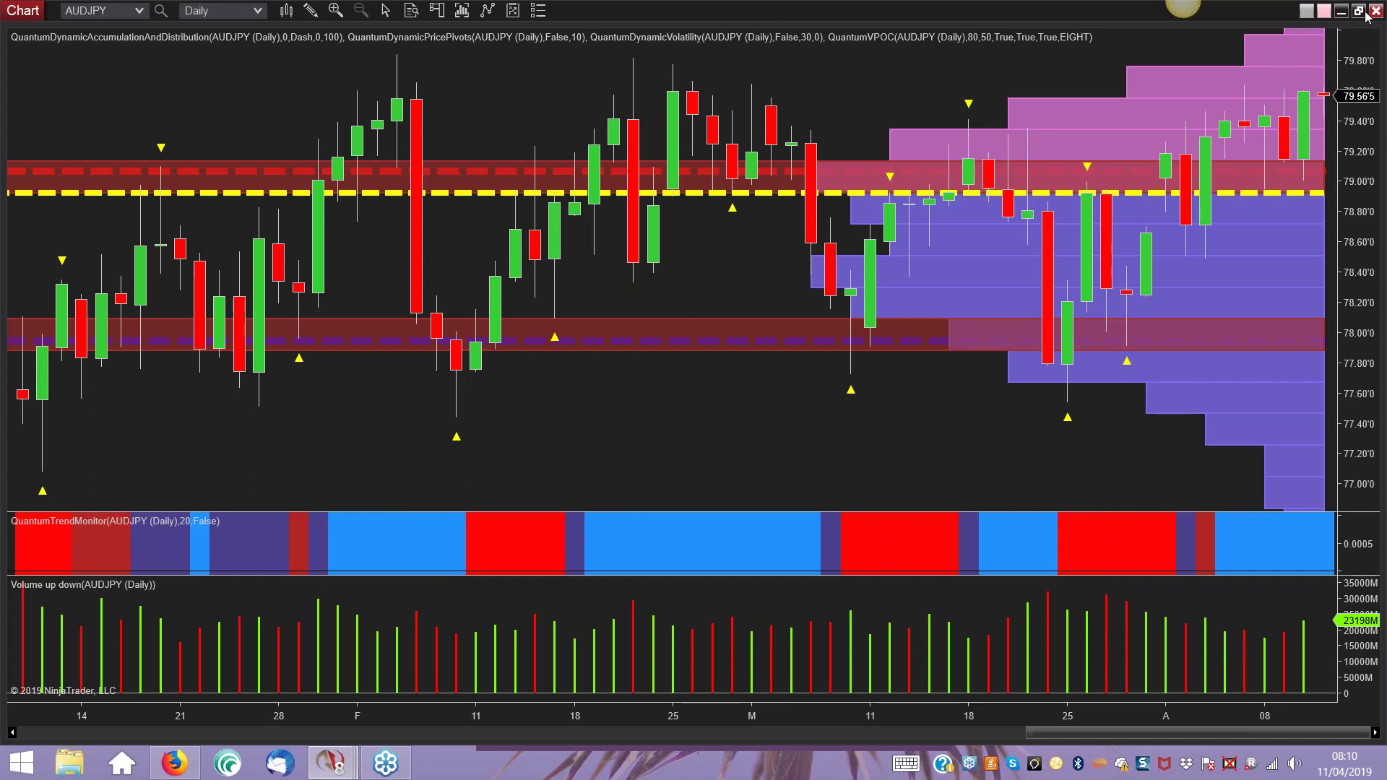
pyautogui.moveTo(1036, 705); pyautogui.dragTo(1074, 714)
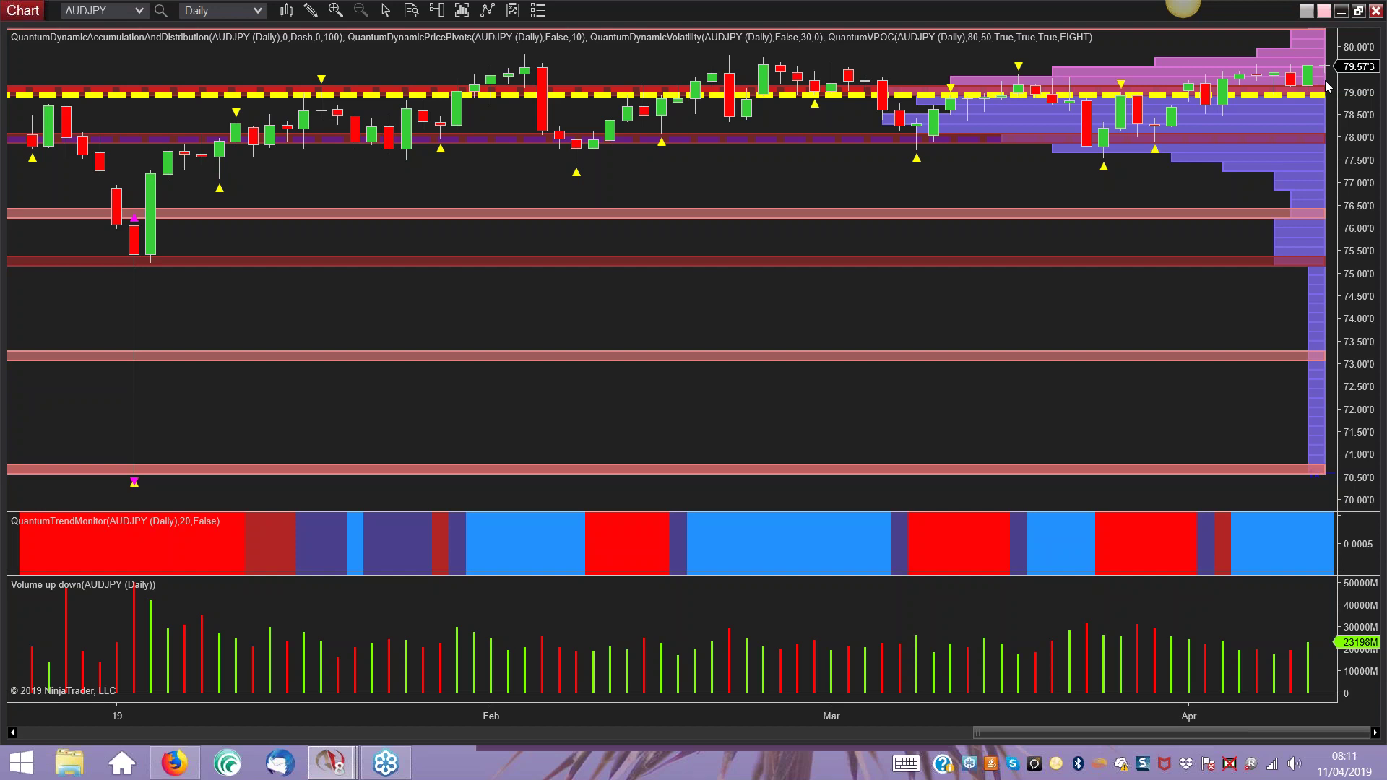
pyautogui.click(1359, 11)
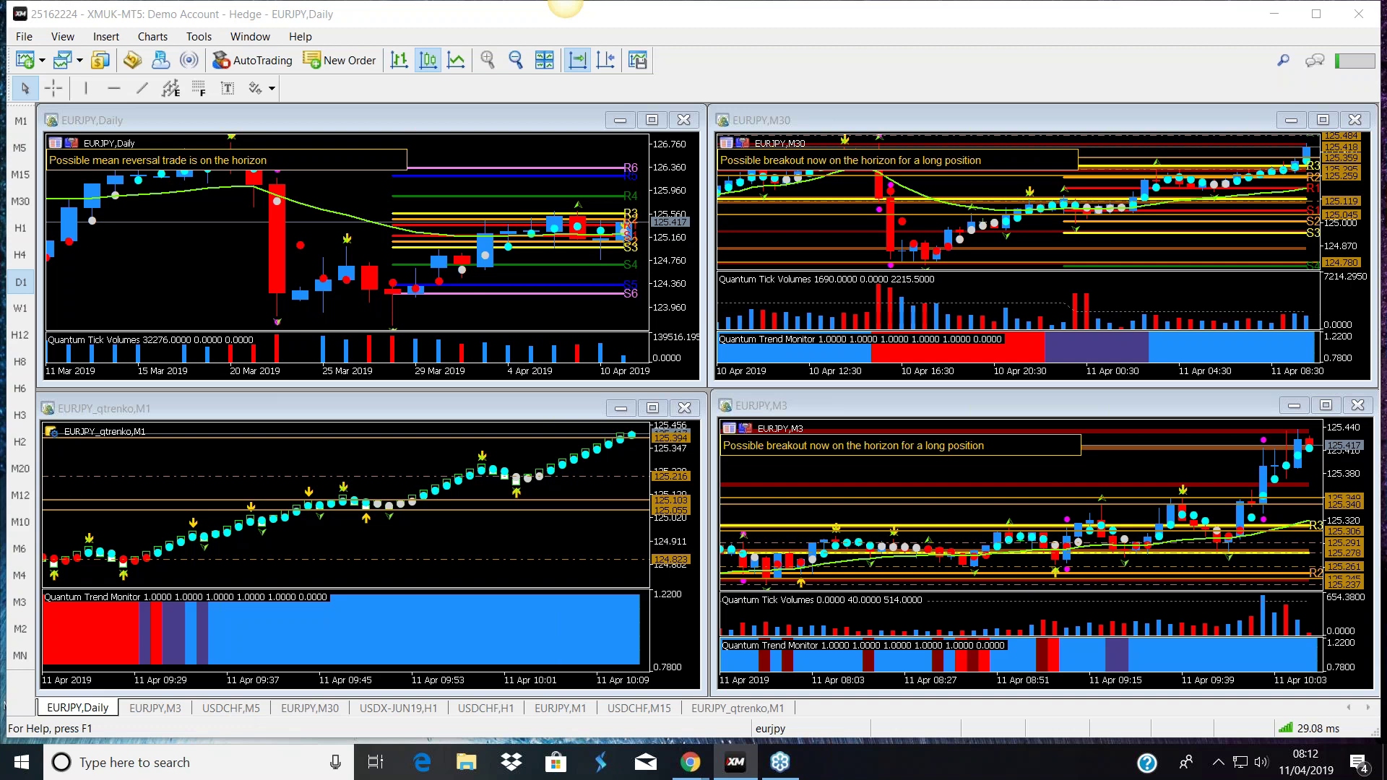
# - Dock the floating USDCHF,M5 currency strength chart in the platform and maximise it
pyautogui.moveTo(920, 10); pyautogui.dragTo(650, 34)
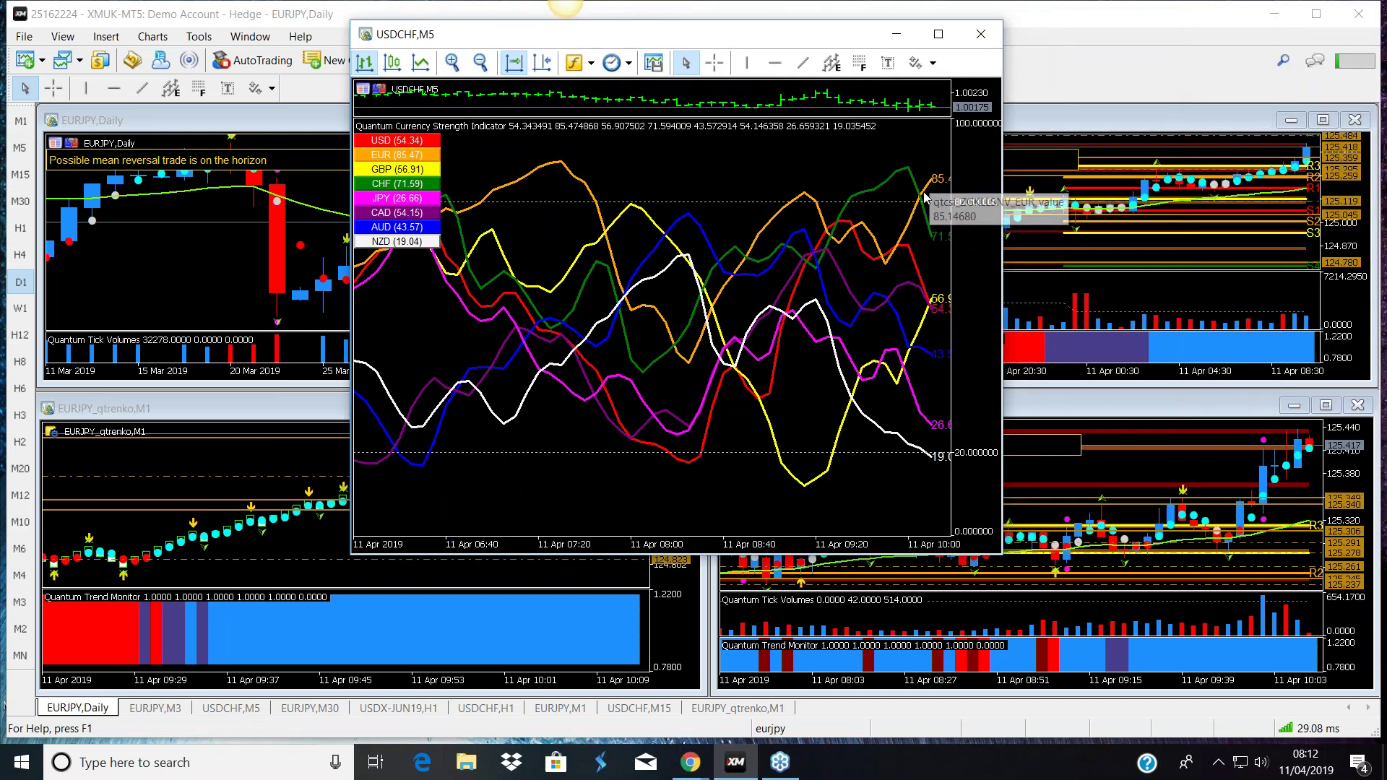
pyautogui.rightClick(709, 162)
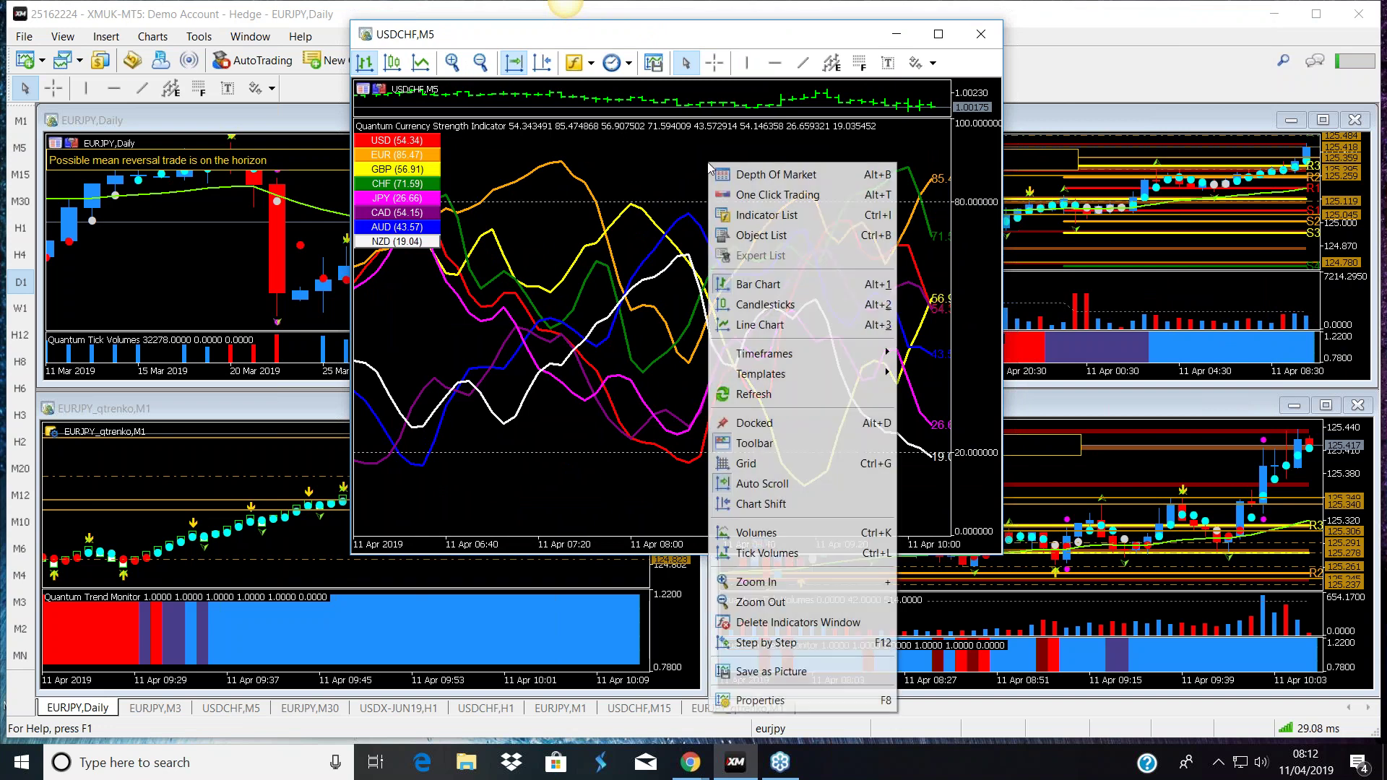
pyautogui.click(754, 425)
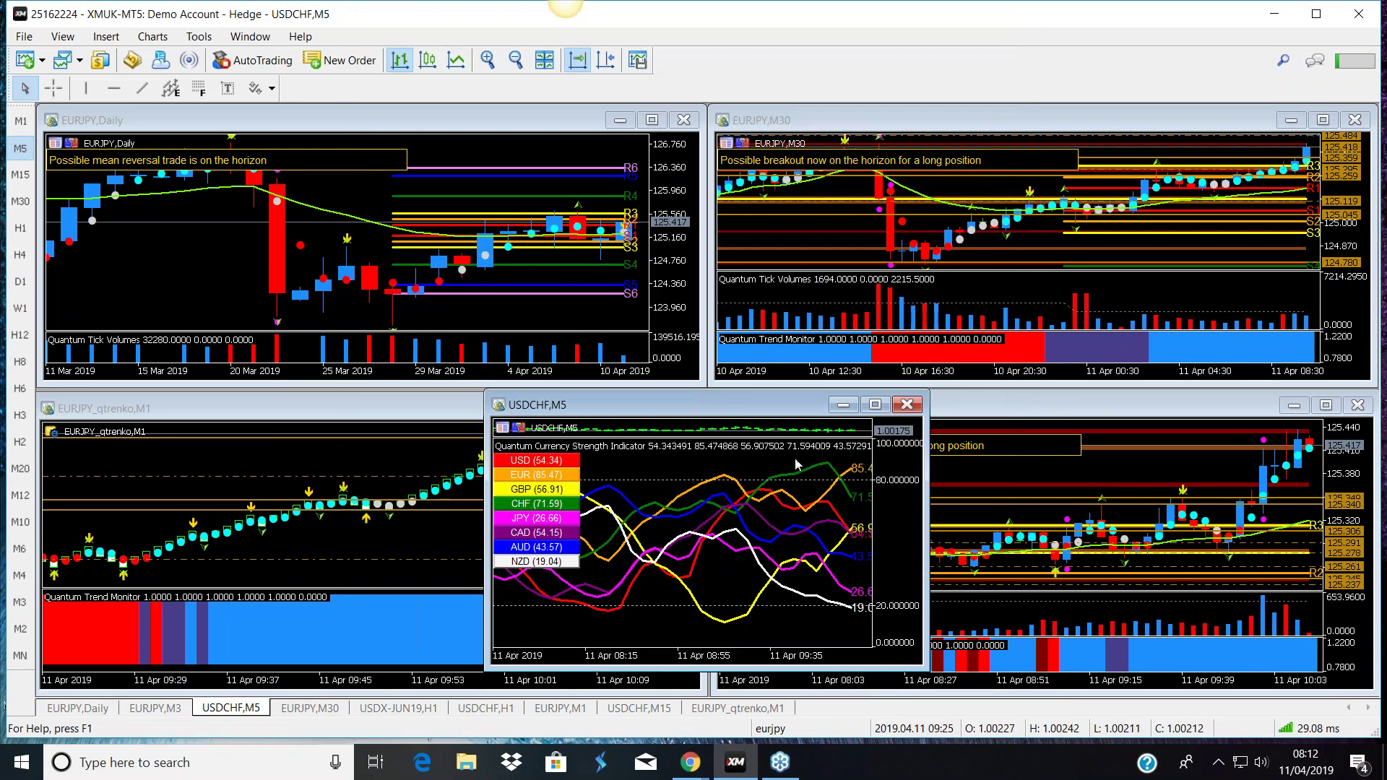
pyautogui.click(875, 406)
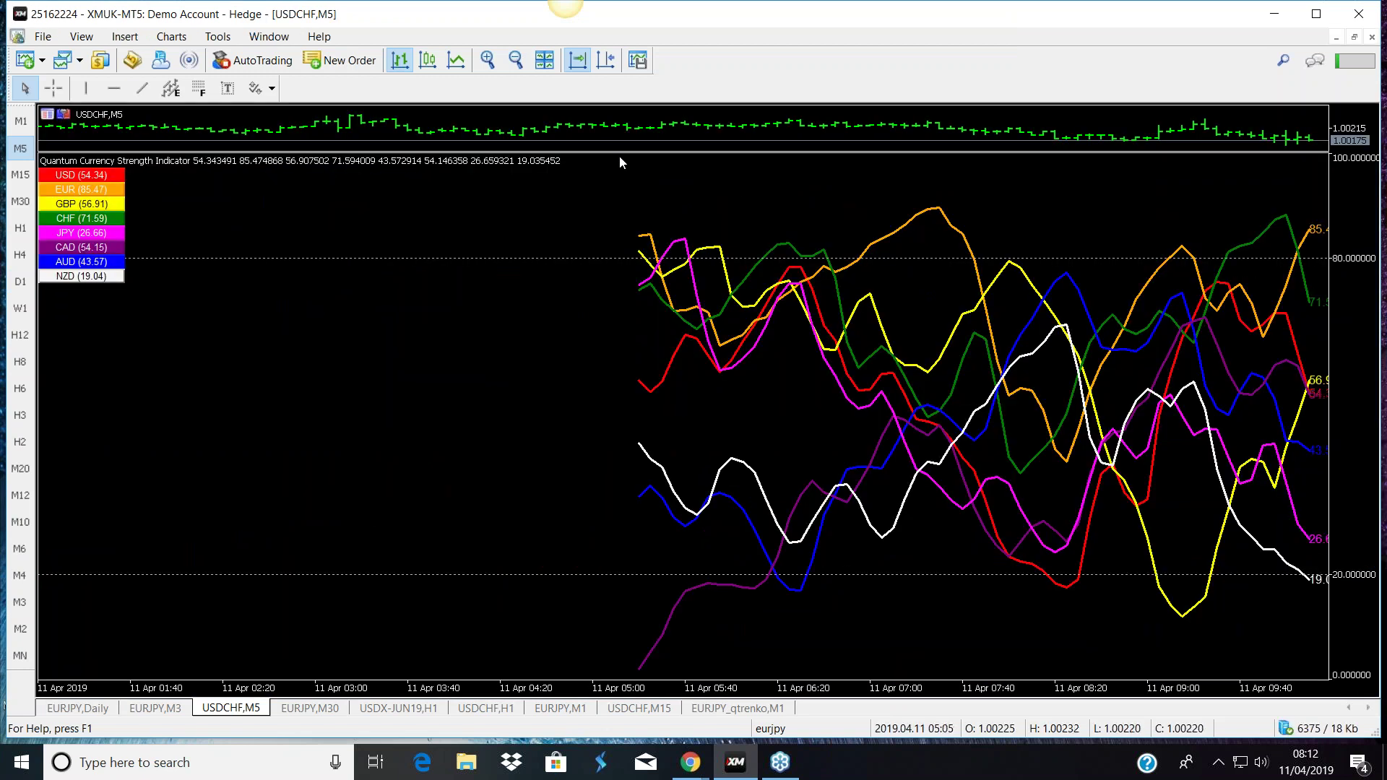
# - Set the USDCHF currency strength chart to the M30 timeframe, examine its currency lines, and minimise the chart
pyautogui.click(22, 201)
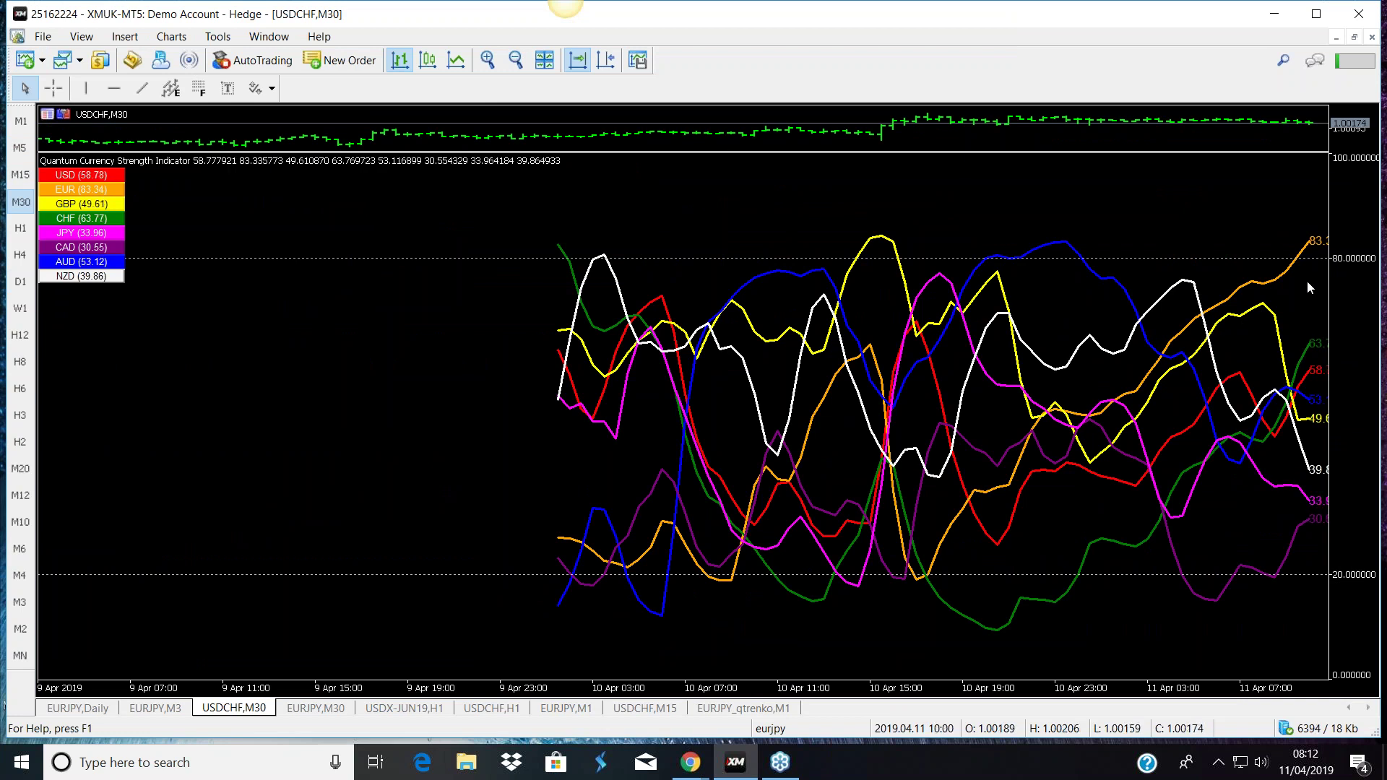
pyautogui.moveTo(1299, 382)
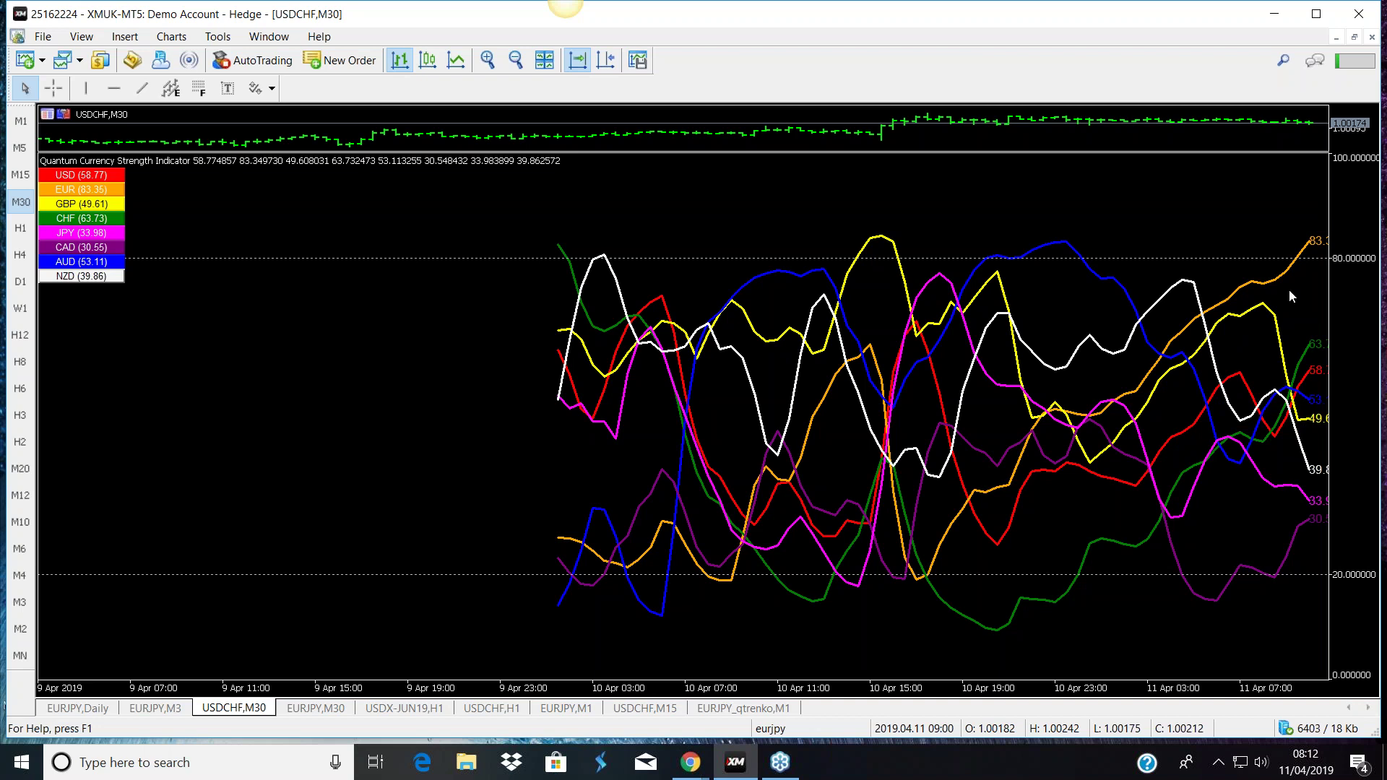
pyautogui.moveTo(1309, 250)
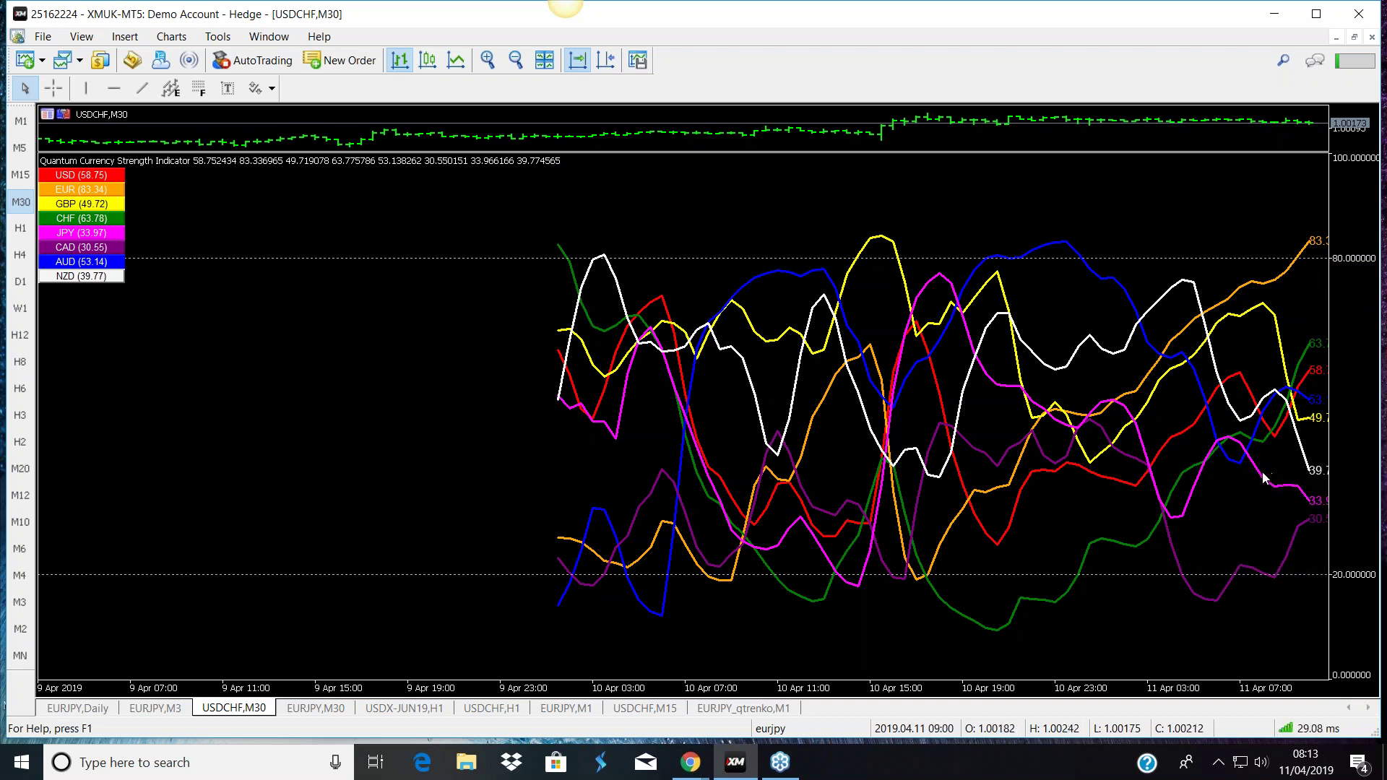
pyautogui.moveTo(1301, 494)
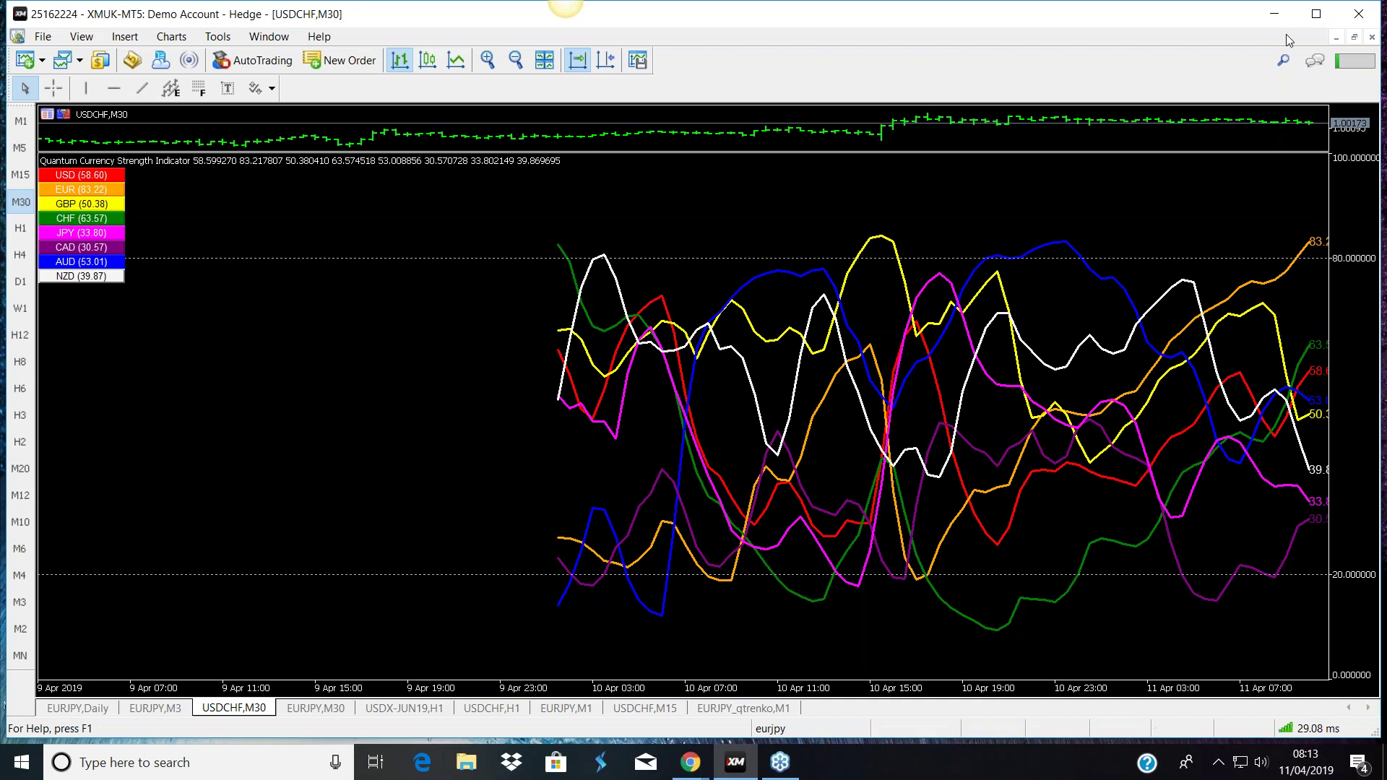
pyautogui.click(1354, 36)
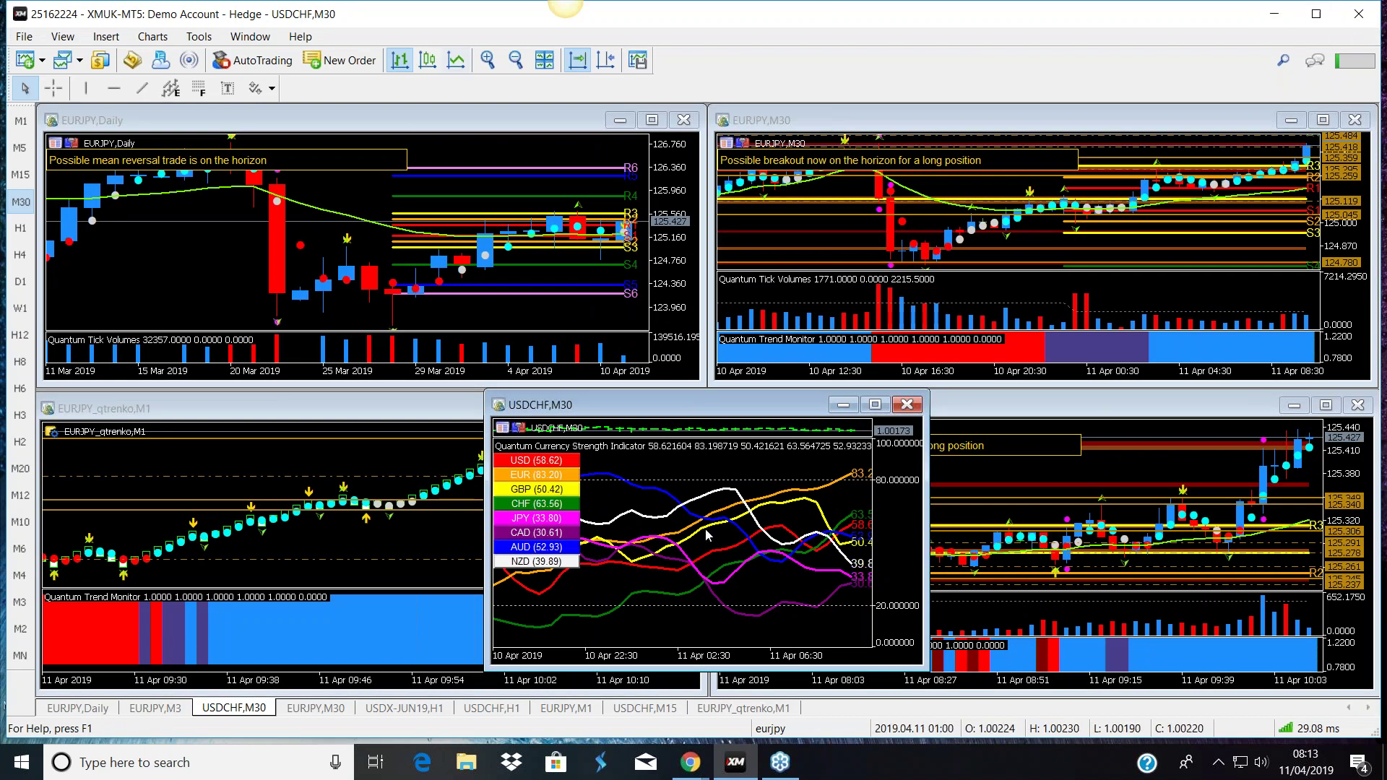
pyautogui.click(844, 406)
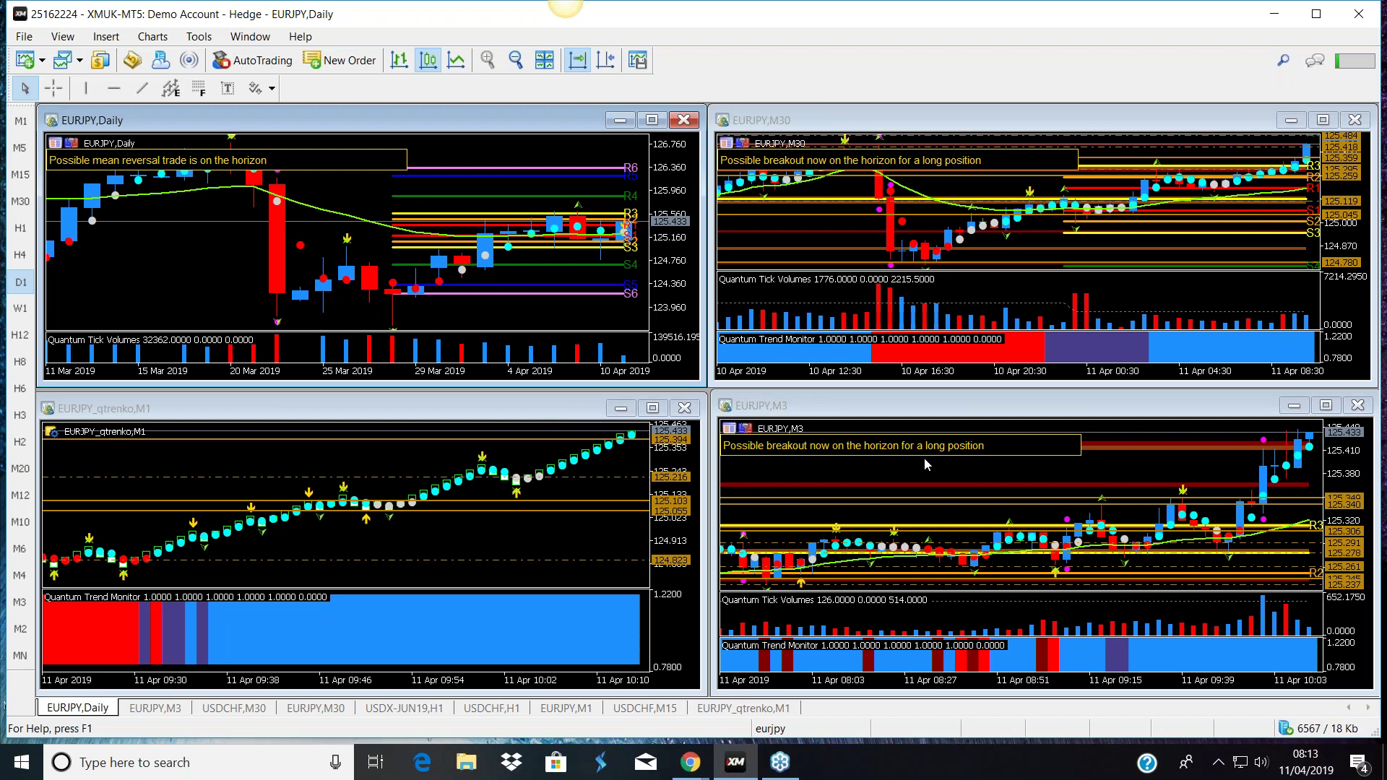
# - Maximise the EURJPY_qtrenko,M1 chart and examine its Quantum Trends dots, pivot arrows and Quantum Trend Monitor bars
pyautogui.click(652, 409)
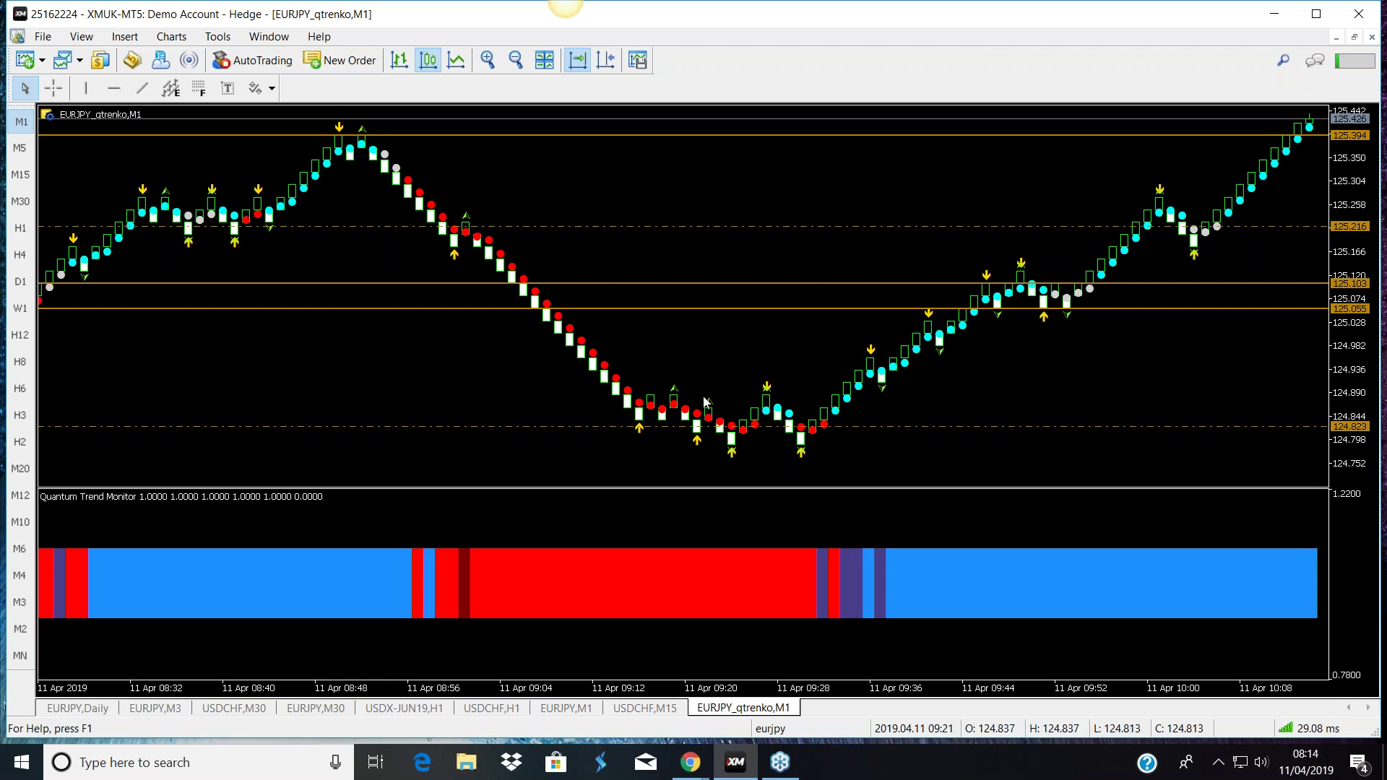
pyautogui.moveTo(694, 424)
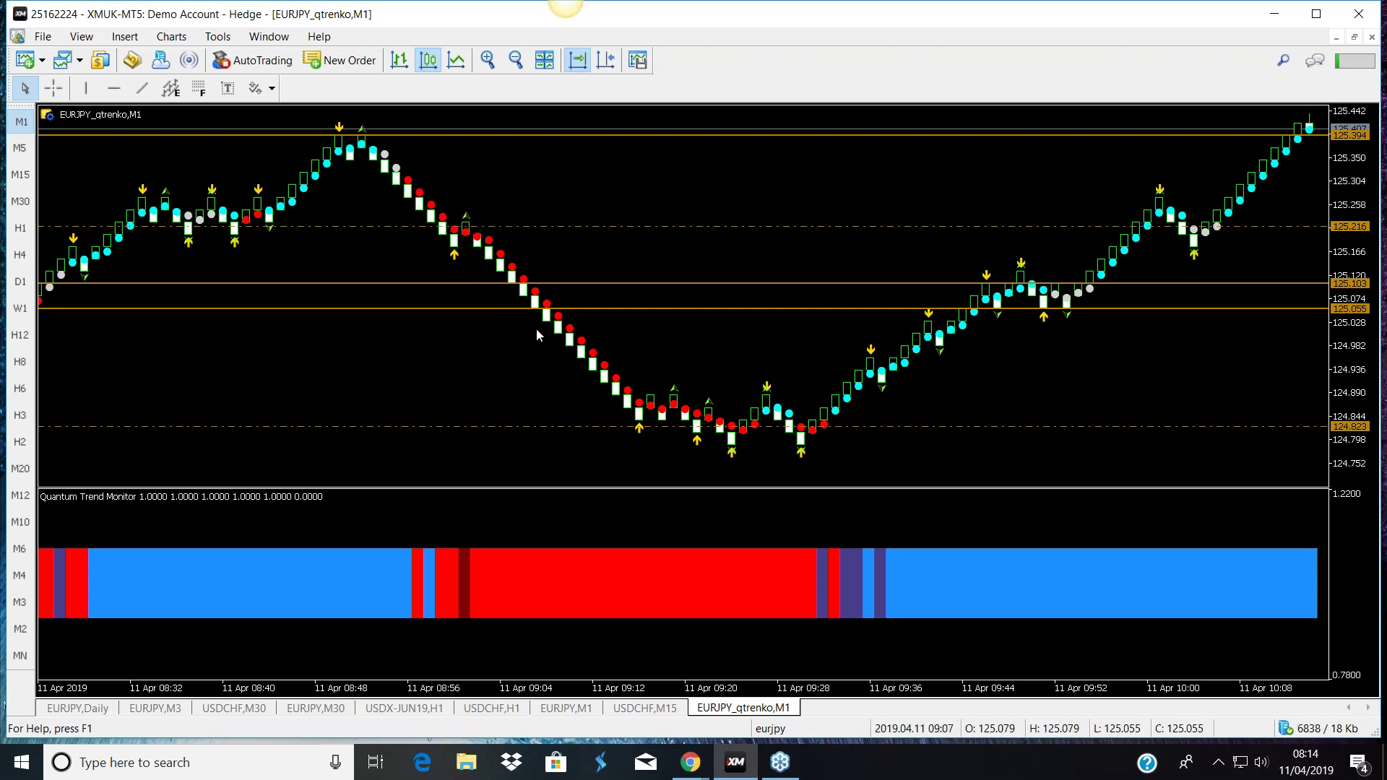
pyautogui.moveTo(647, 413)
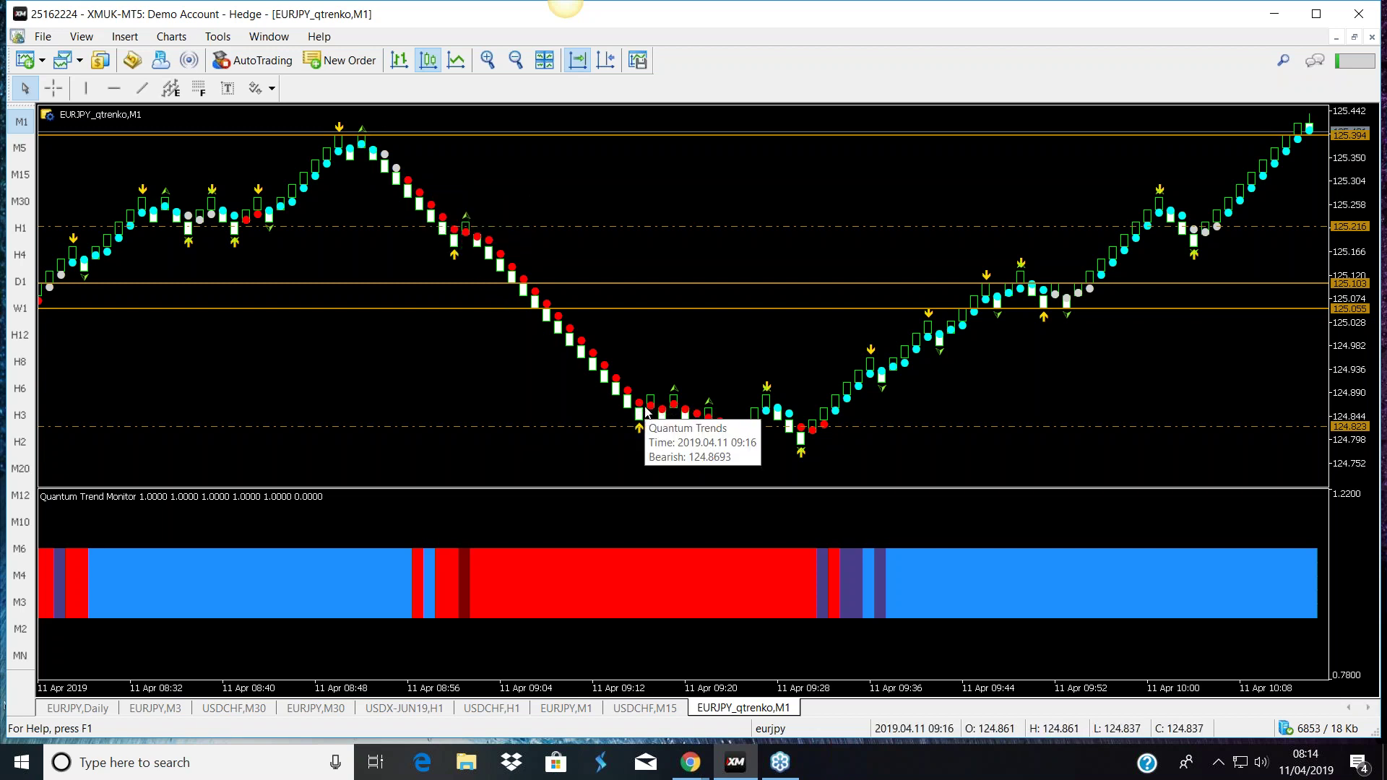
pyautogui.moveTo(468, 228)
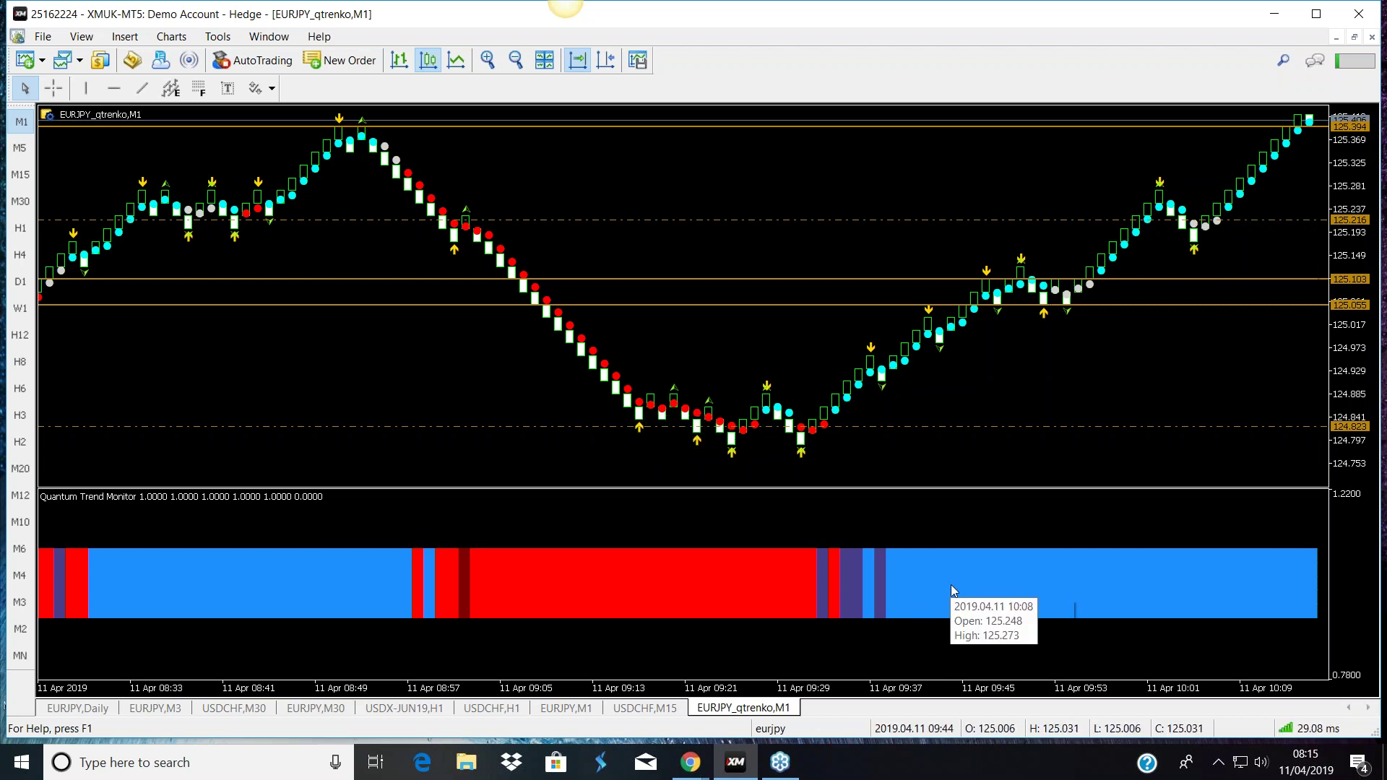
pyautogui.moveTo(1267, 582)
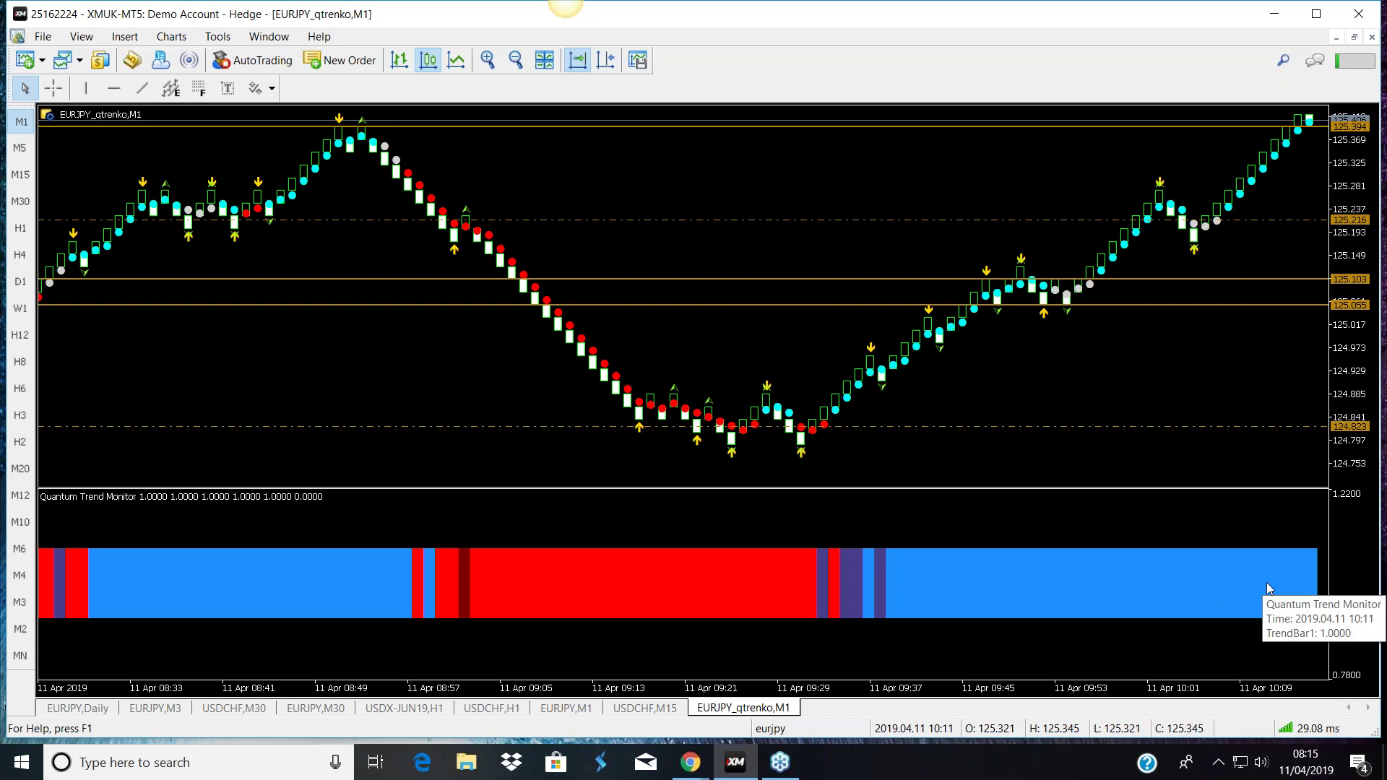
pyautogui.moveTo(864, 364)
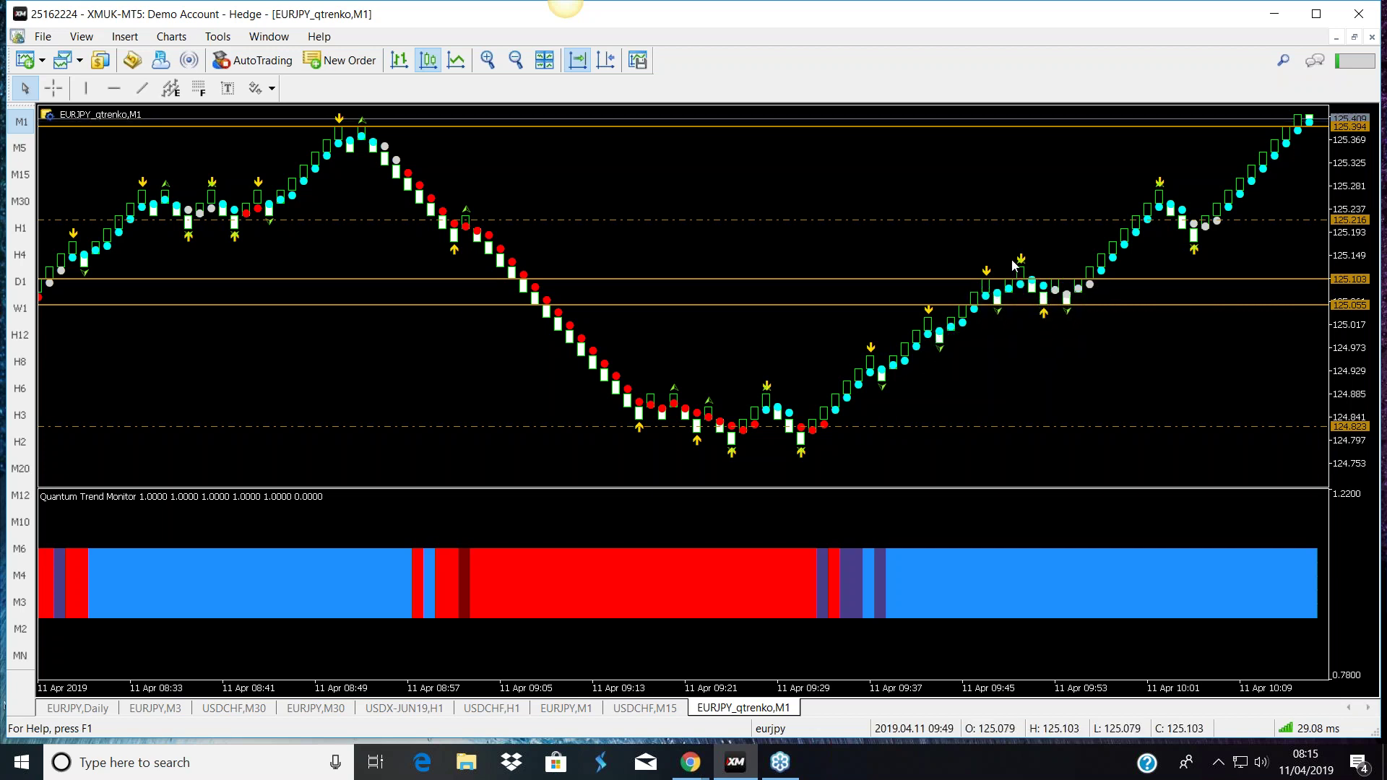
pyautogui.moveTo(1268, 167)
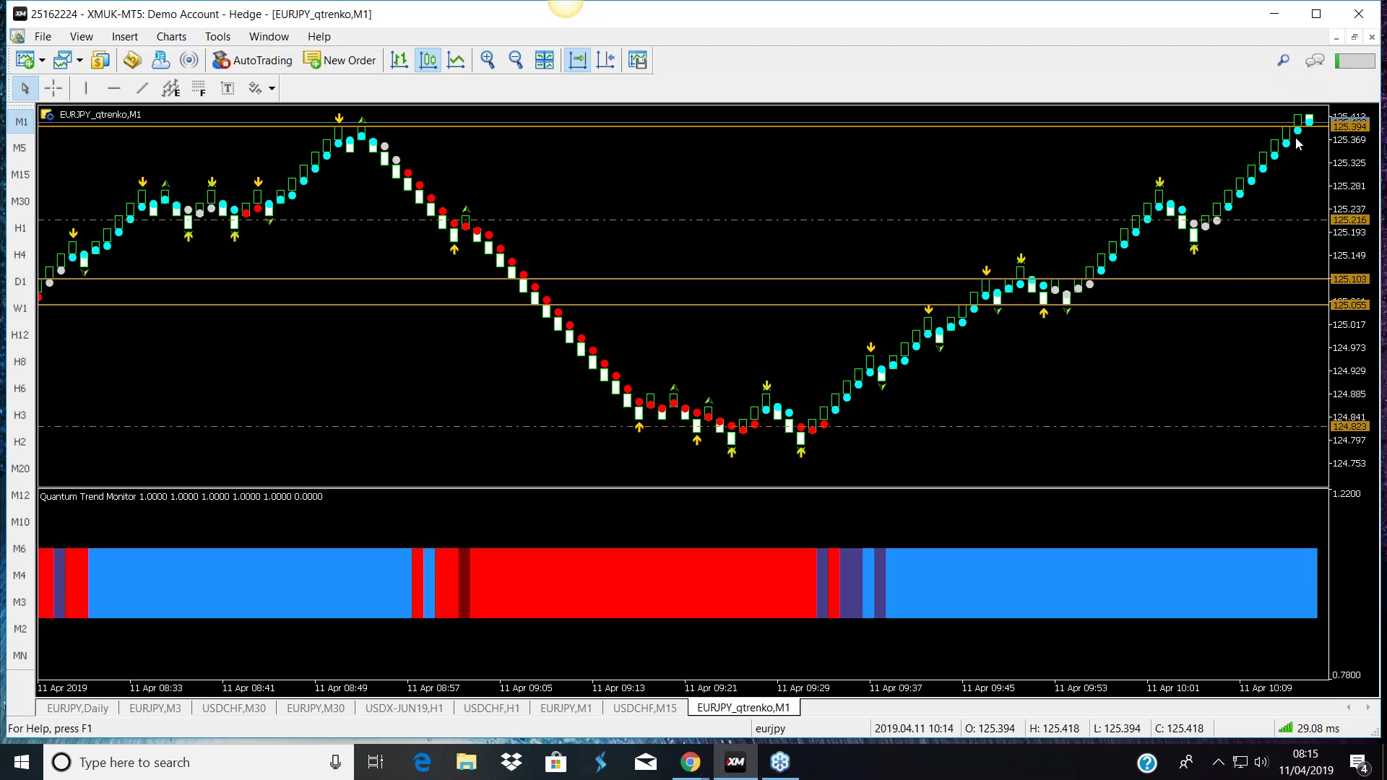
# - Restore the EURJPY_qtrenko,M1 chart's size, examine the latest EURJPY,M3 candles maximised, and restore that chart to the tiled layout
pyautogui.click(1356, 38)
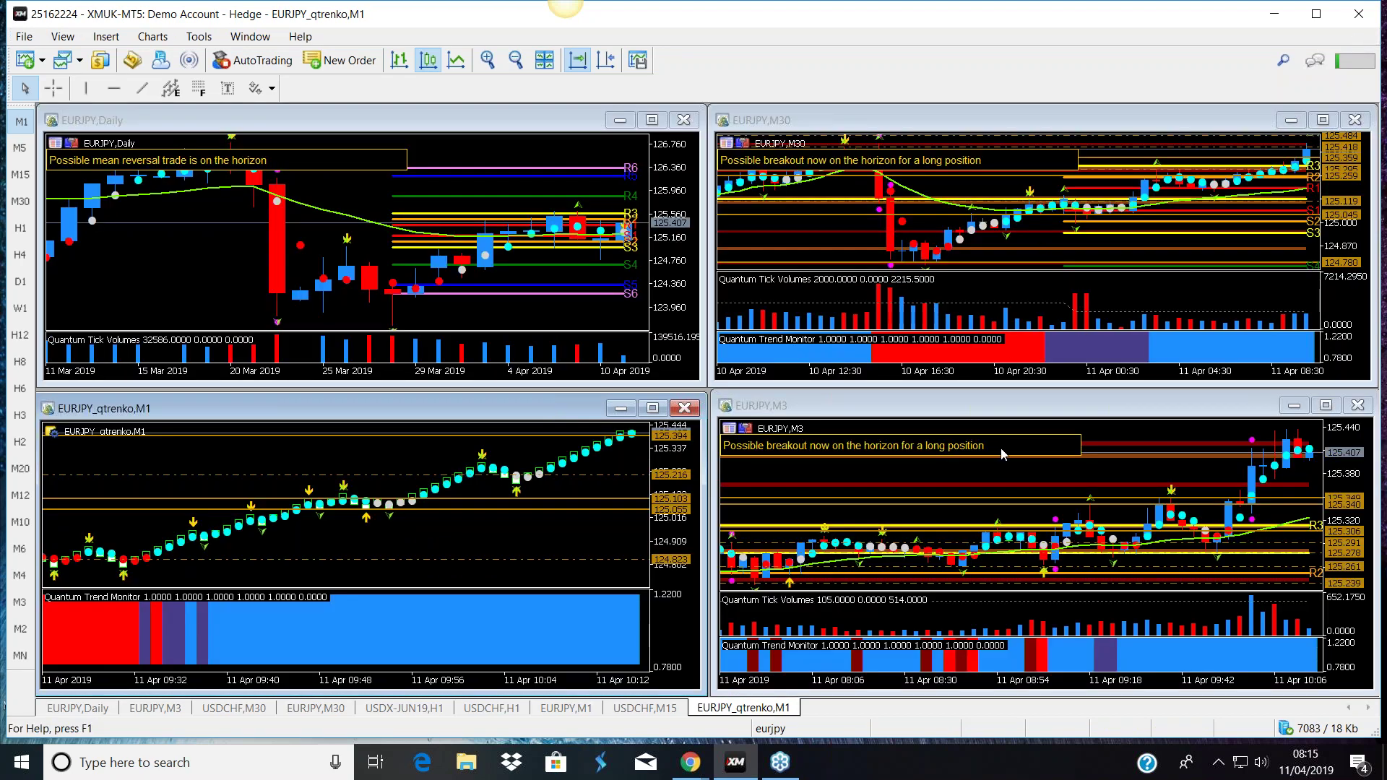
pyautogui.click(1326, 406)
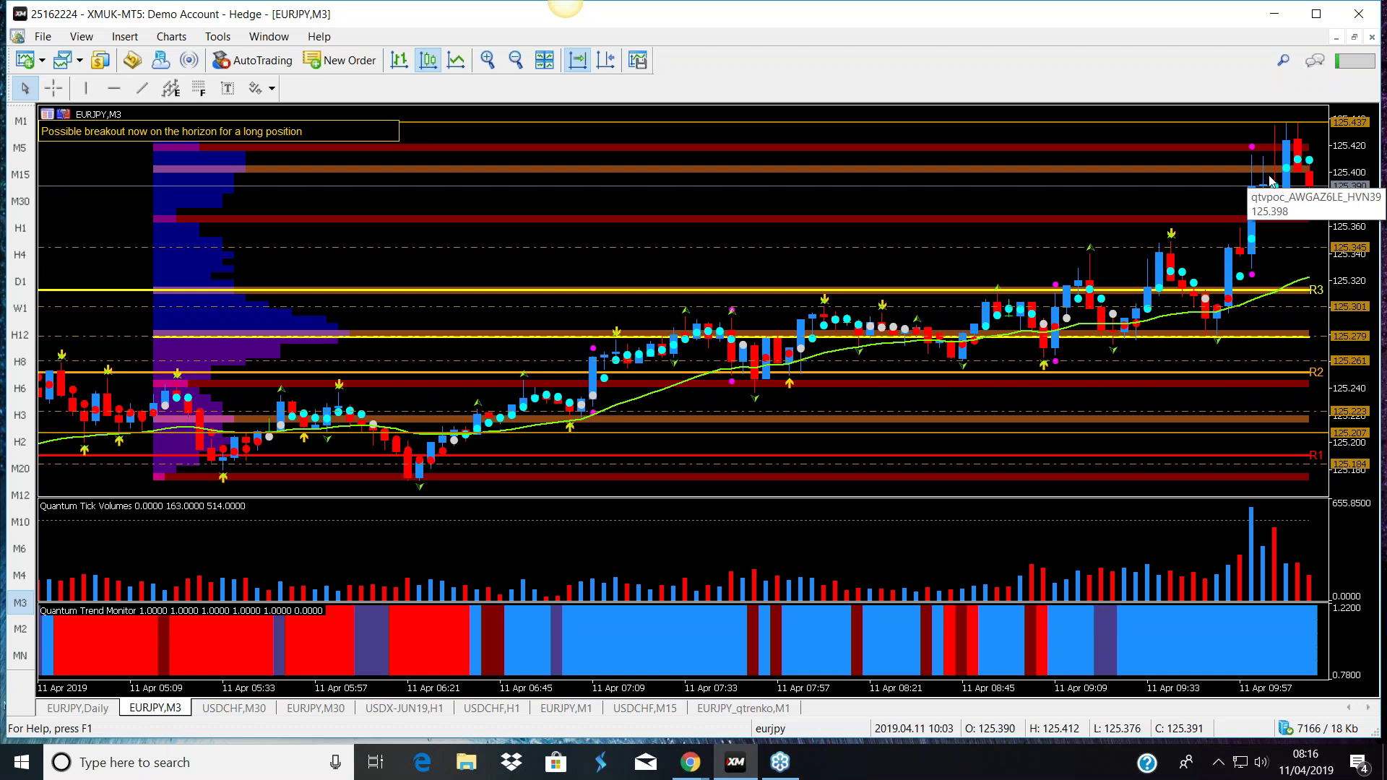
pyautogui.click(1353, 36)
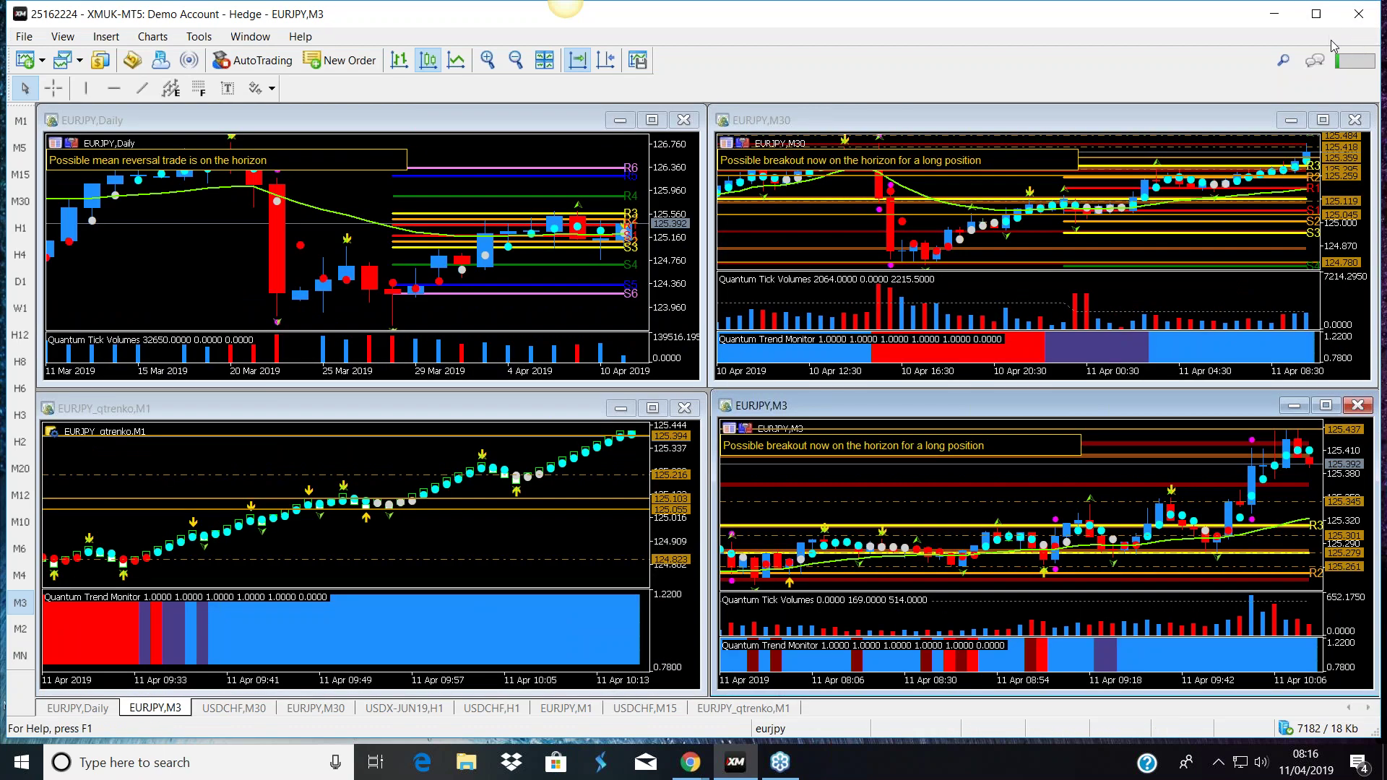
# - Examine the EURJPY,M30 candles and tick volumes, followed by the EURJPY,M3 price action, maximising and restoring each chart
pyautogui.click(1324, 120)
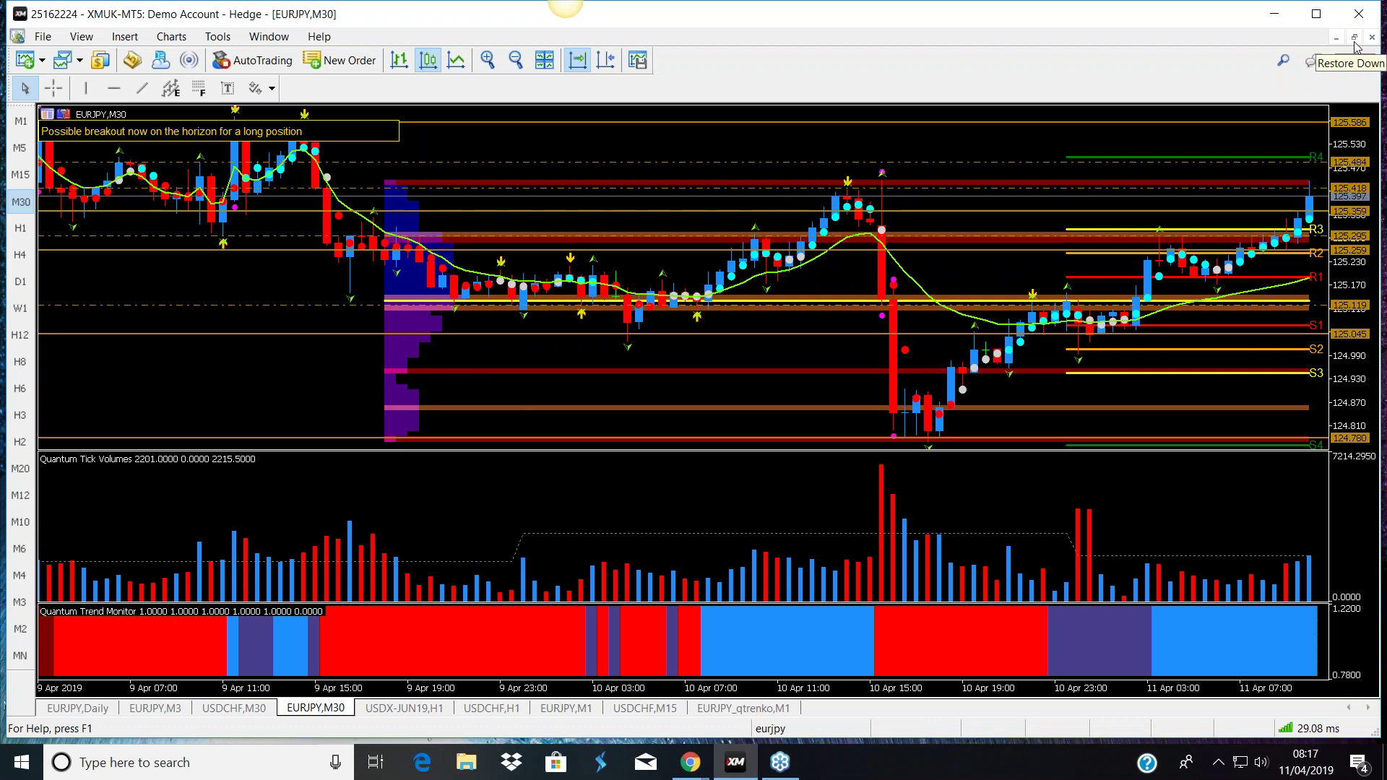
pyautogui.moveTo(1310, 557)
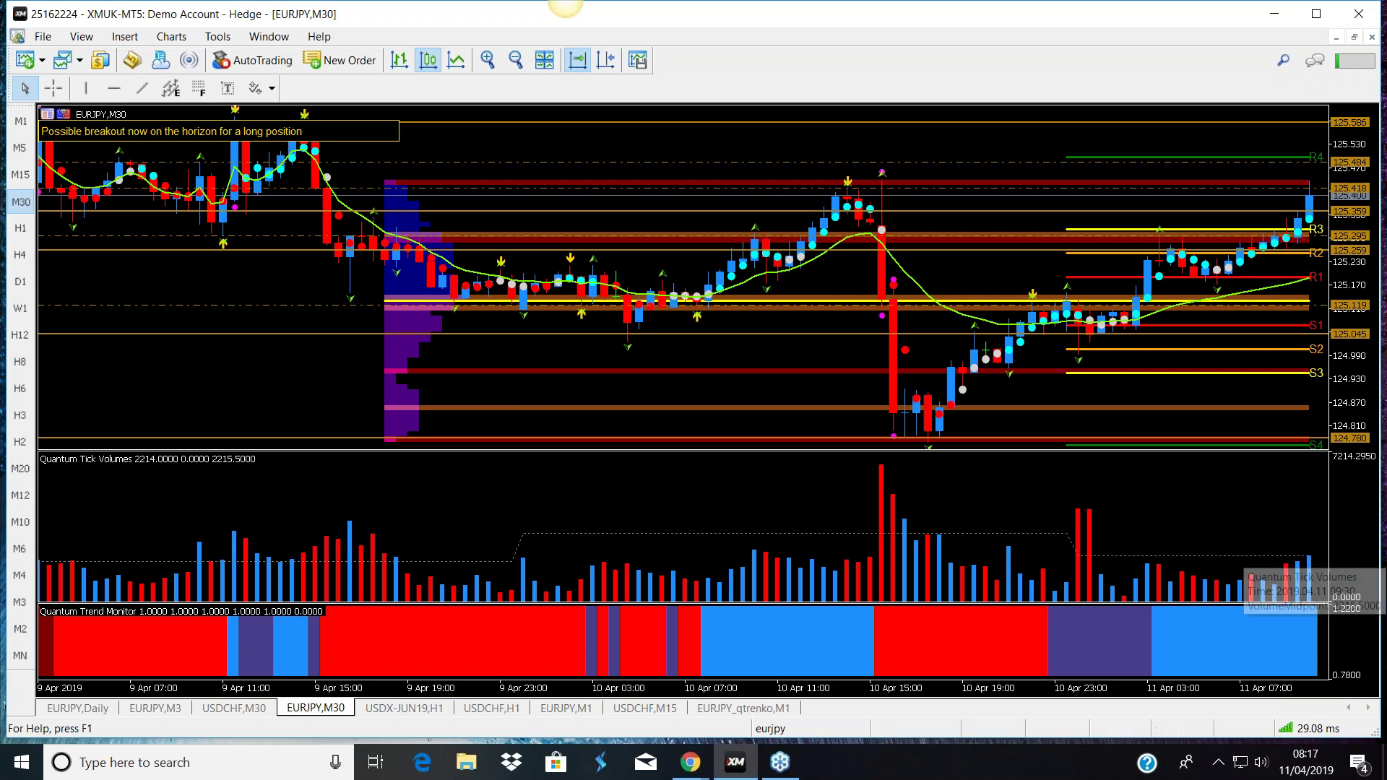
pyautogui.click(1355, 38)
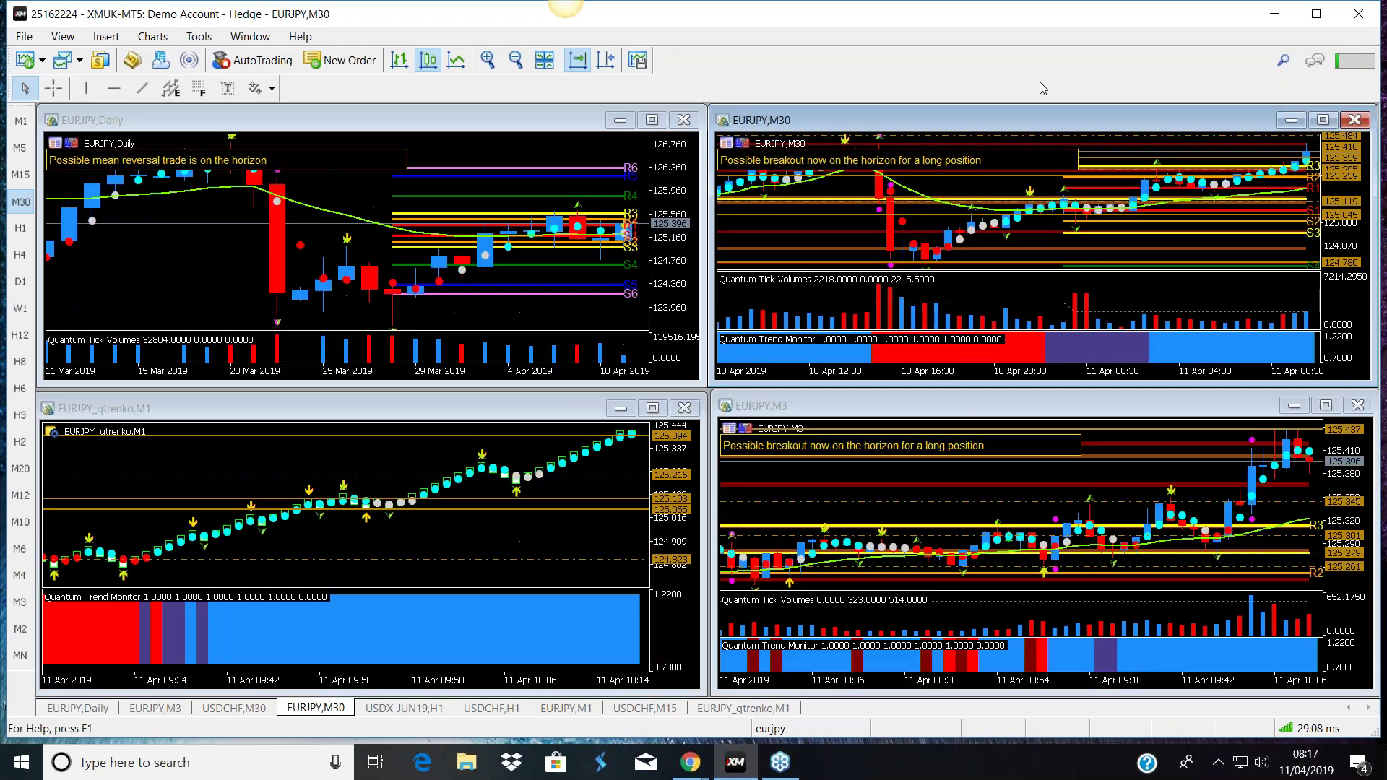
pyautogui.click(1327, 406)
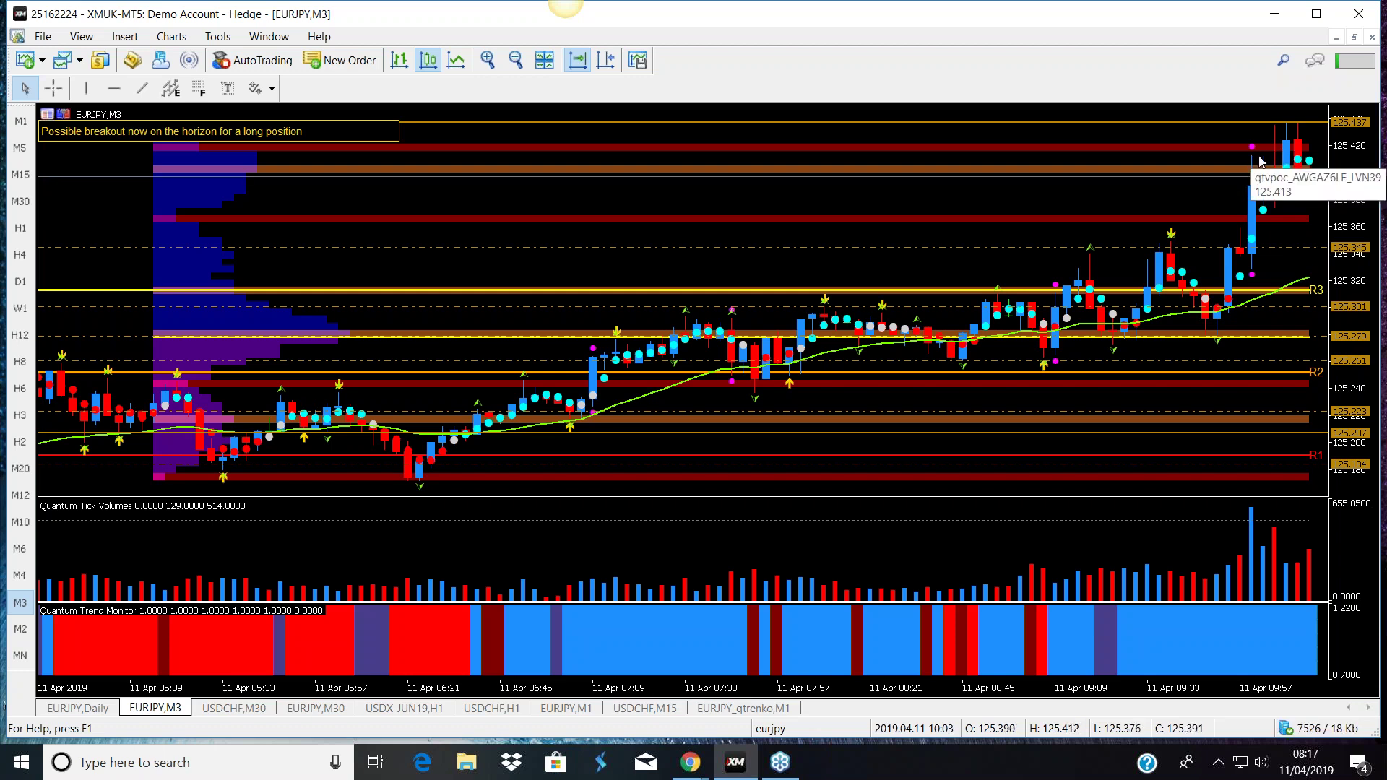
pyautogui.click(1356, 38)
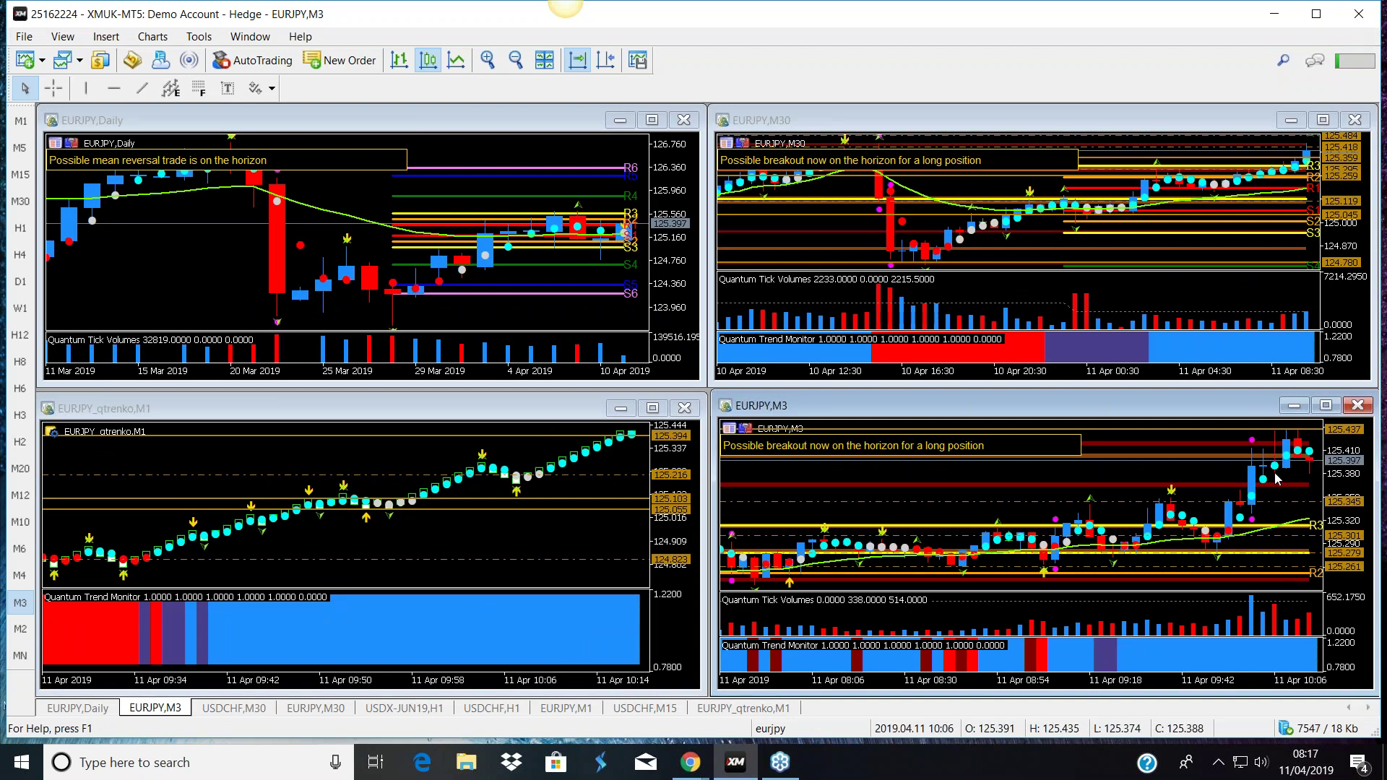
# - Maximise the EURJPY,Daily chart, remove its QuantumLiveCamarillaLevels indicator, examine the cleared price action, and restore the chart's size
pyautogui.click(653, 121)
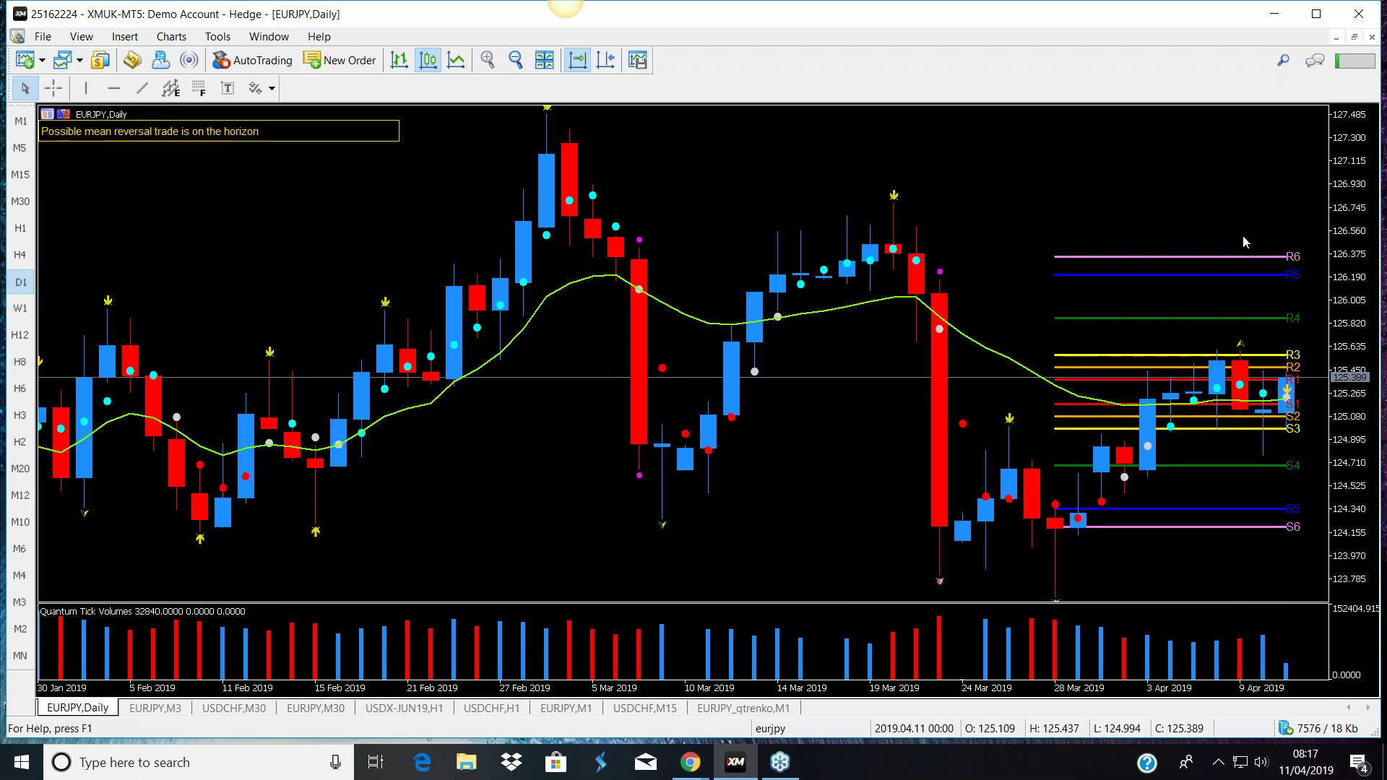
pyautogui.rightClick(959, 149)
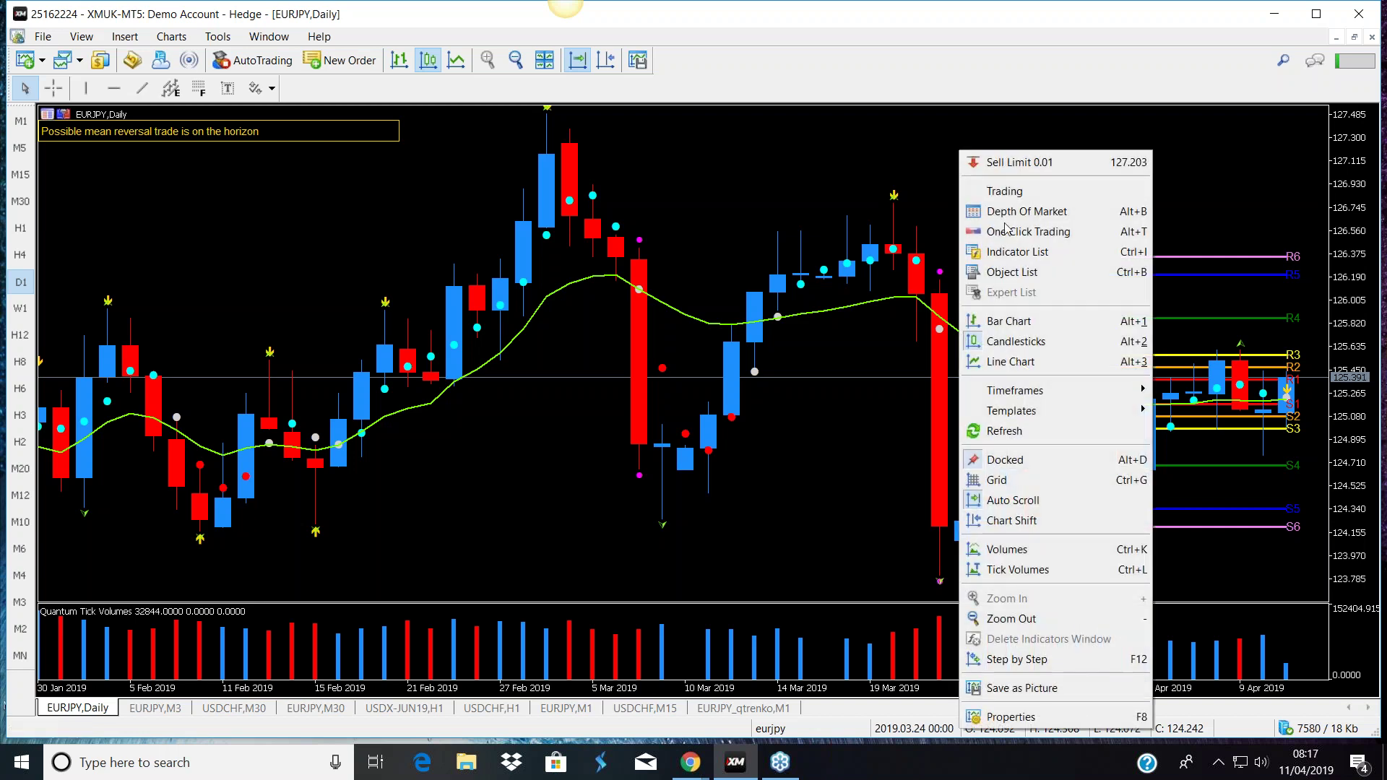
pyautogui.click(1035, 257)
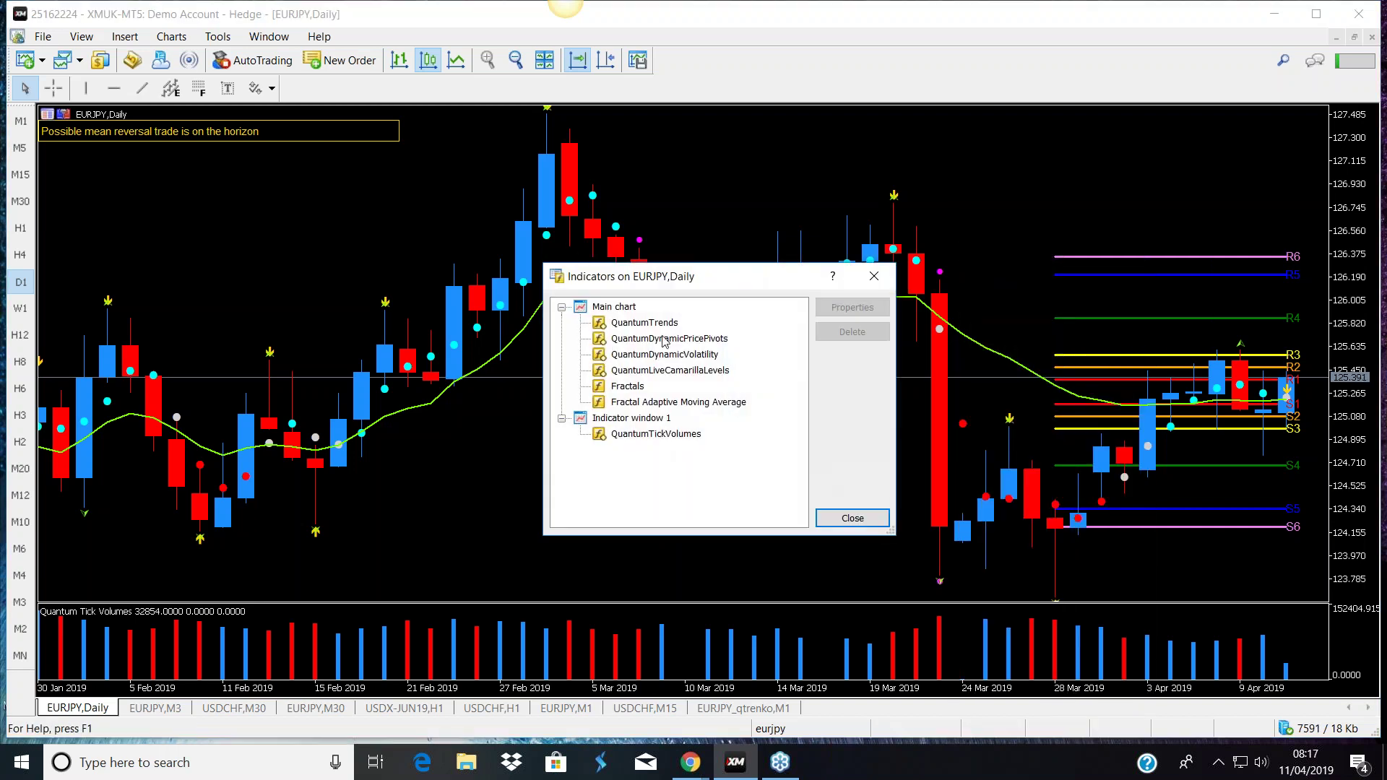
pyautogui.click(669, 370)
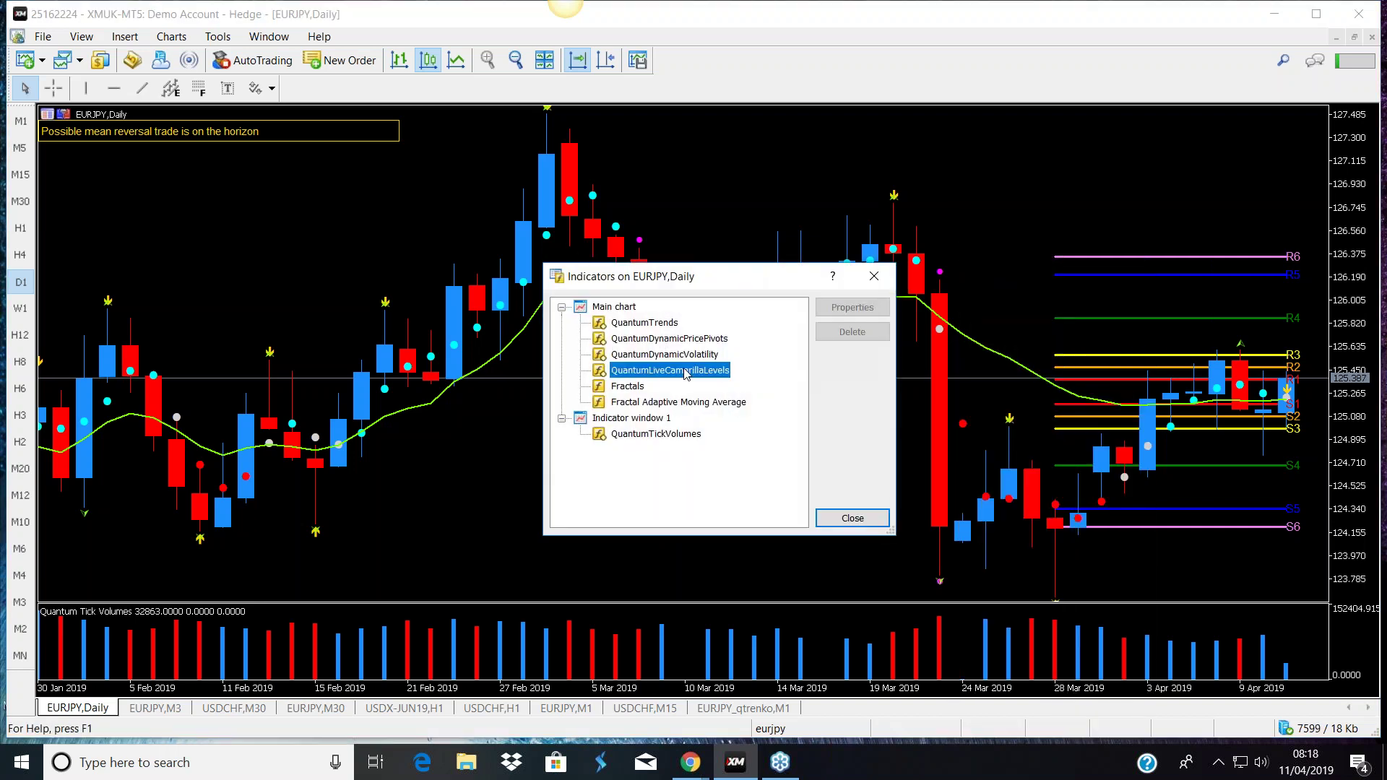
pyautogui.click(848, 334)
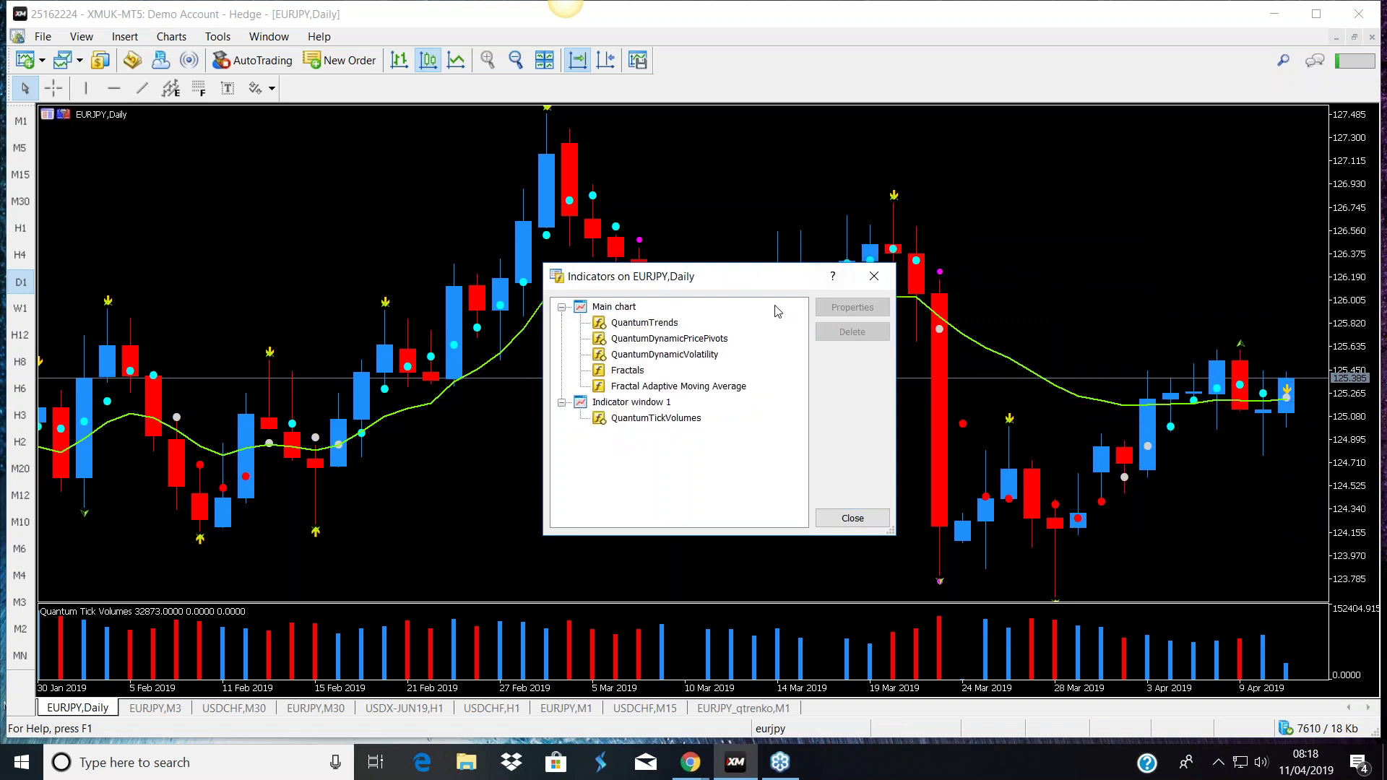
pyautogui.click(874, 278)
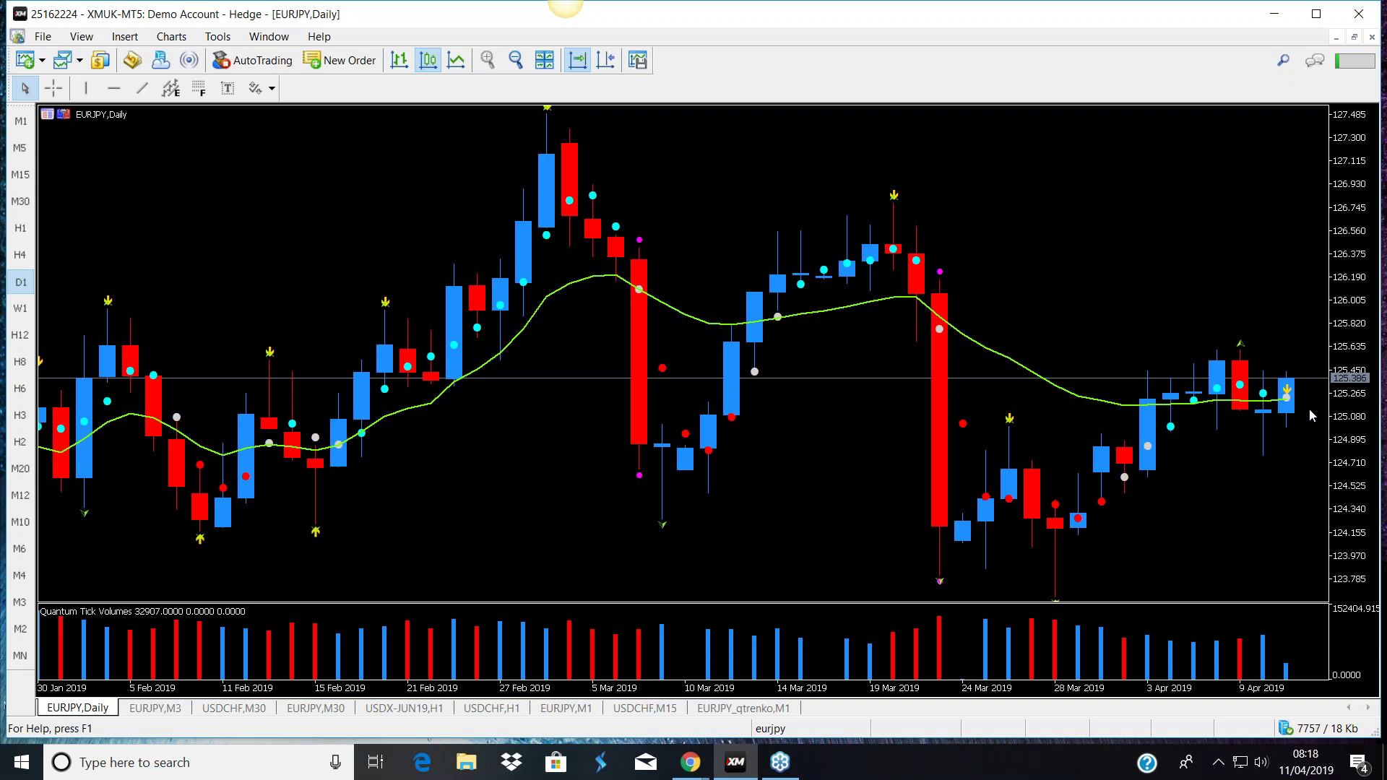
pyautogui.click(1355, 38)
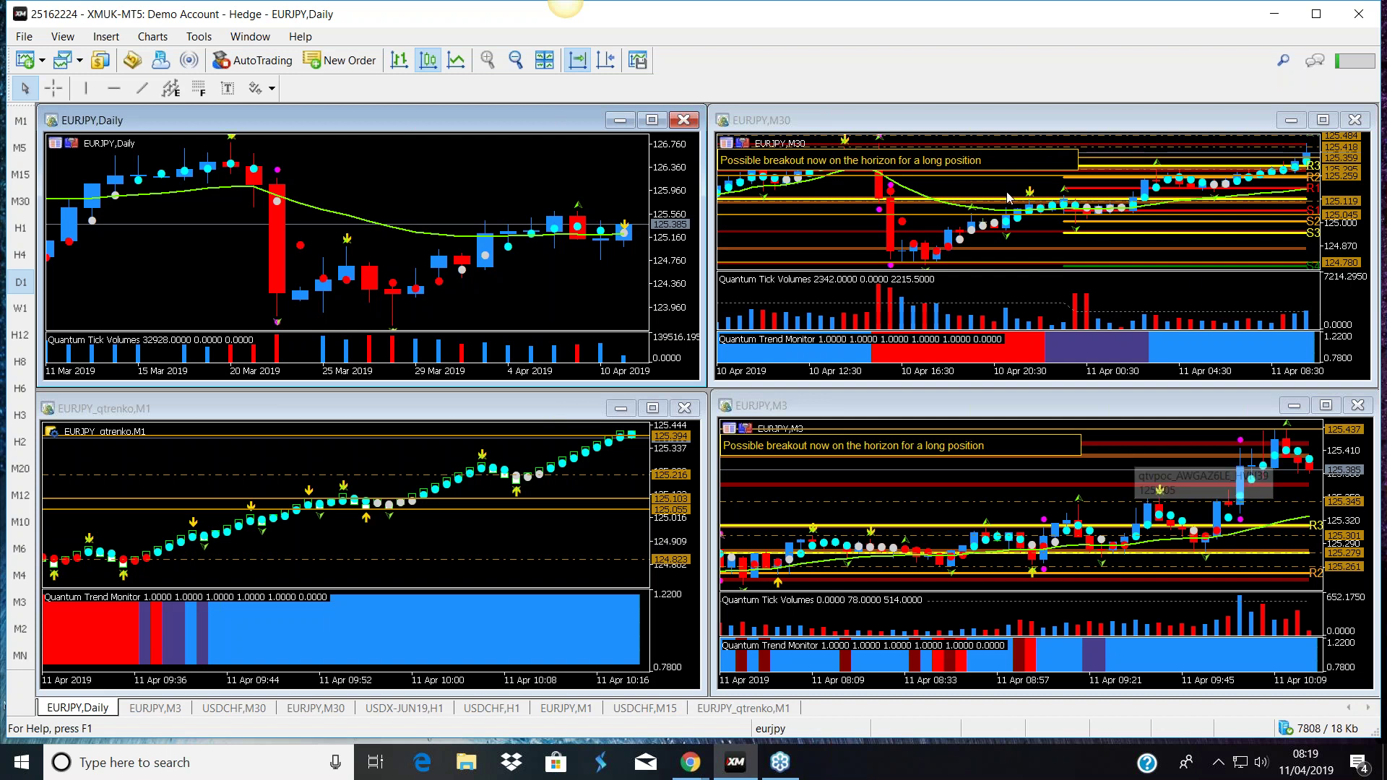
# - Switch the EURJPY,M30 chart to H1 and examine it maximised, return it to M30, and restore its size
pyautogui.click(835, 220)
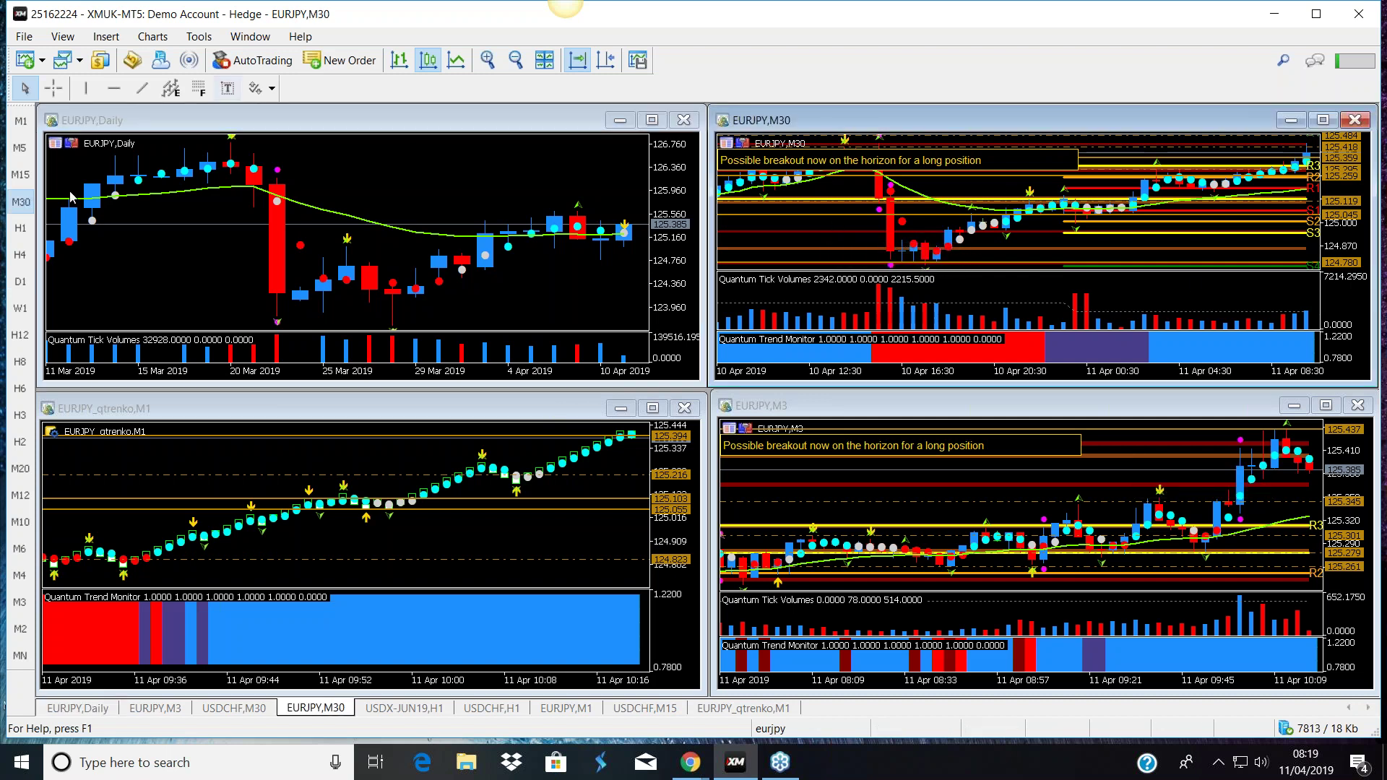
pyautogui.click(21, 228)
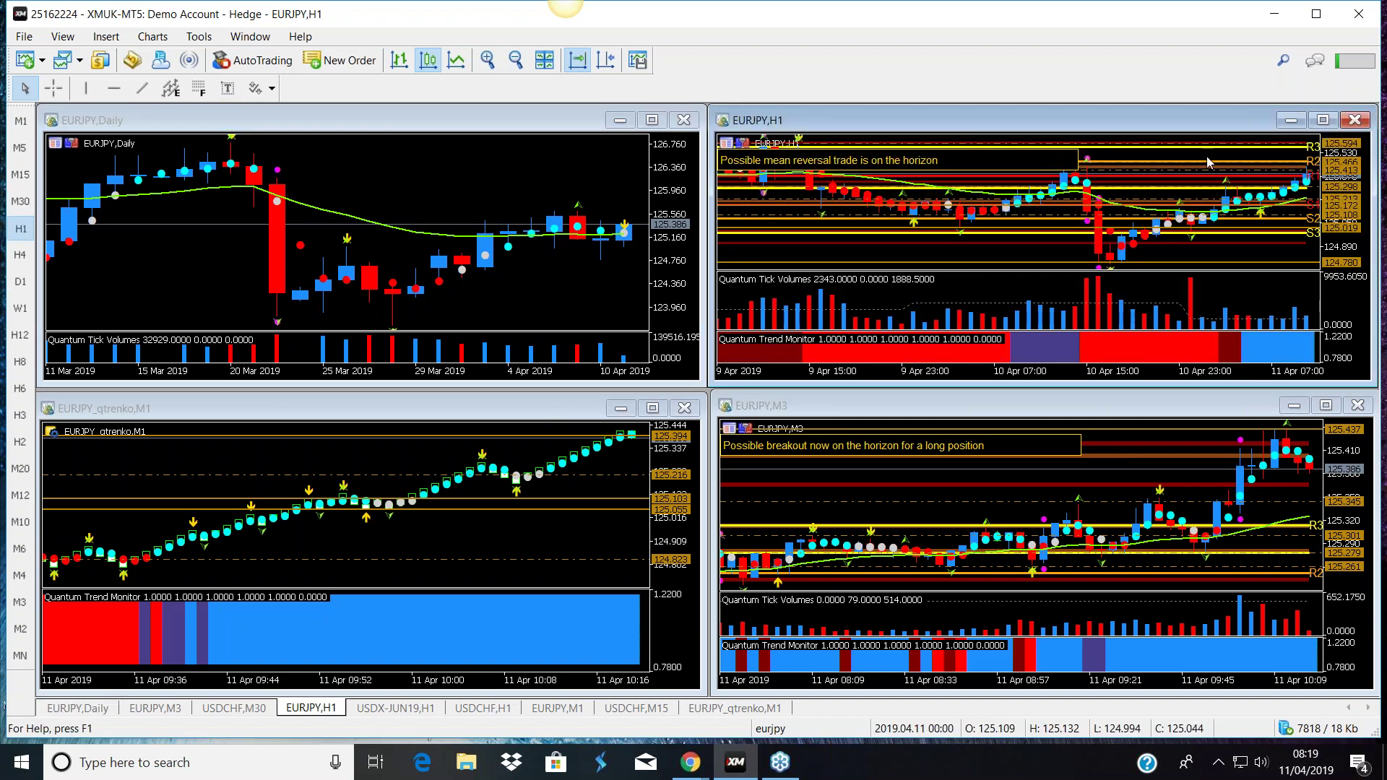
pyautogui.click(1325, 123)
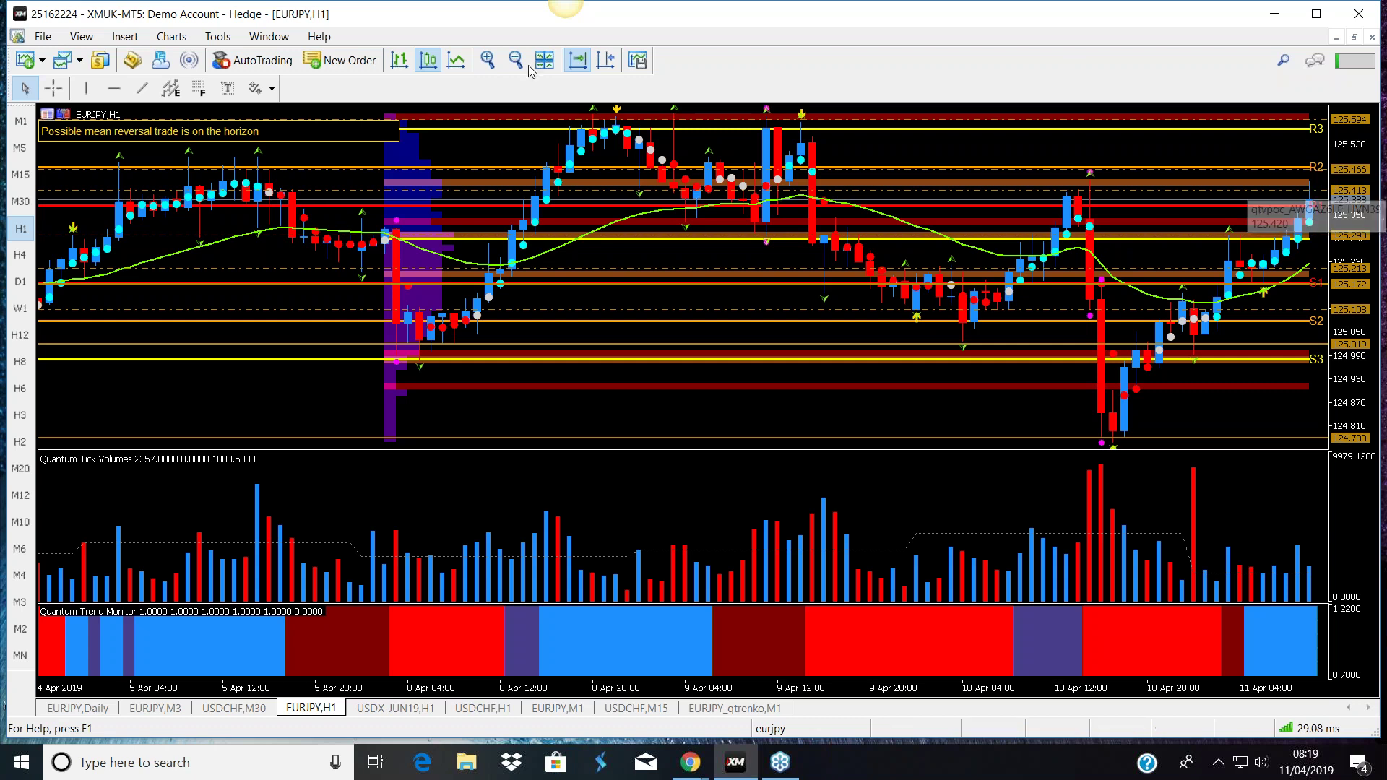
pyautogui.click(21, 202)
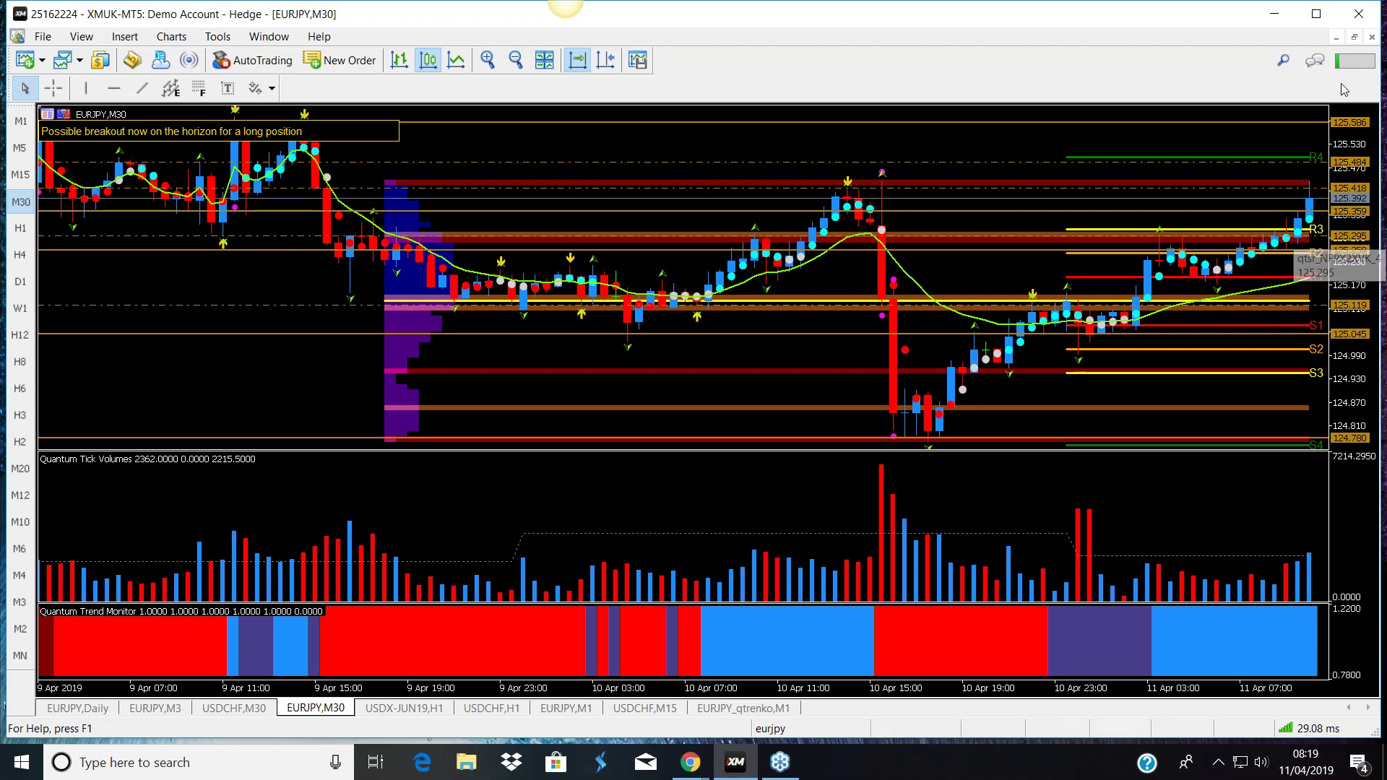
pyautogui.click(1355, 37)
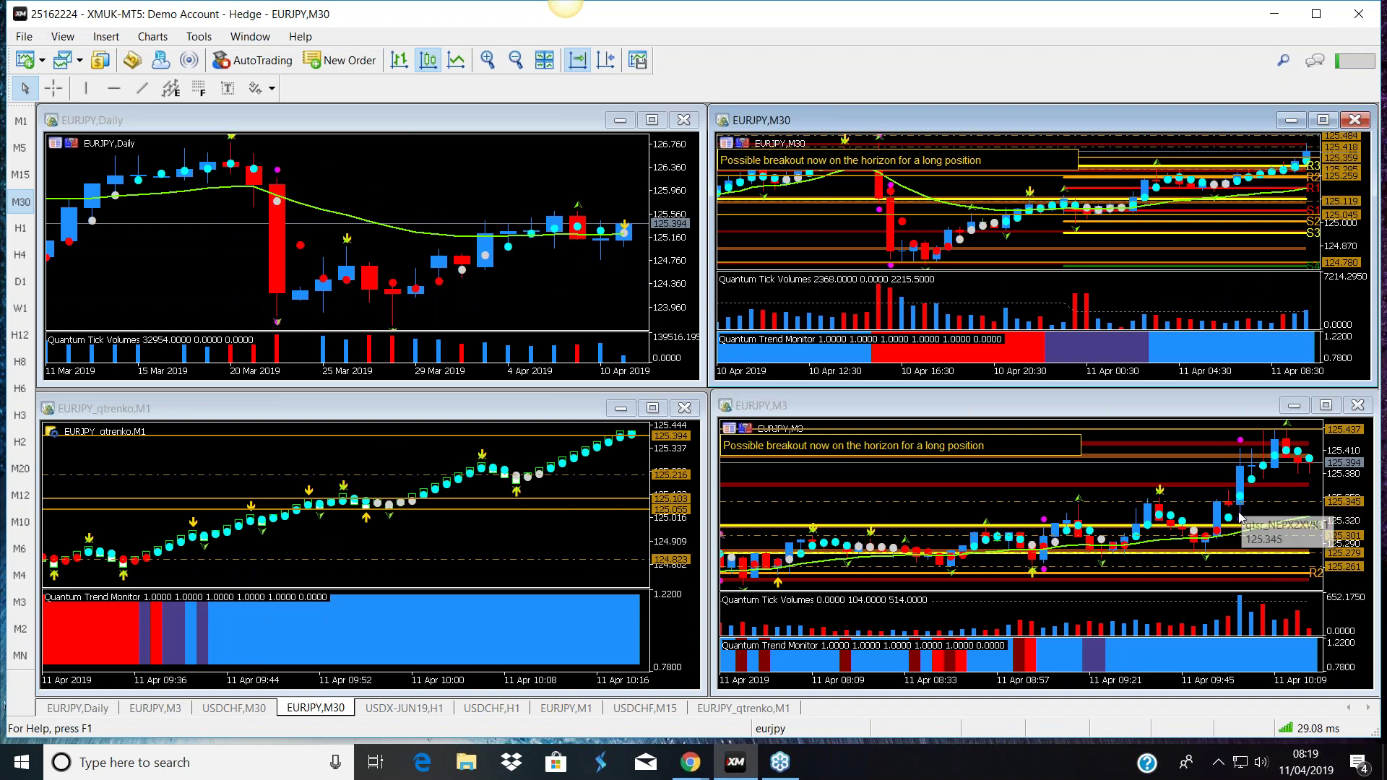
# - Maximise the EURJPY,M3 chart, compare its most recent candles with their tick volume bars, and restore the chart's size
pyautogui.click(1326, 405)
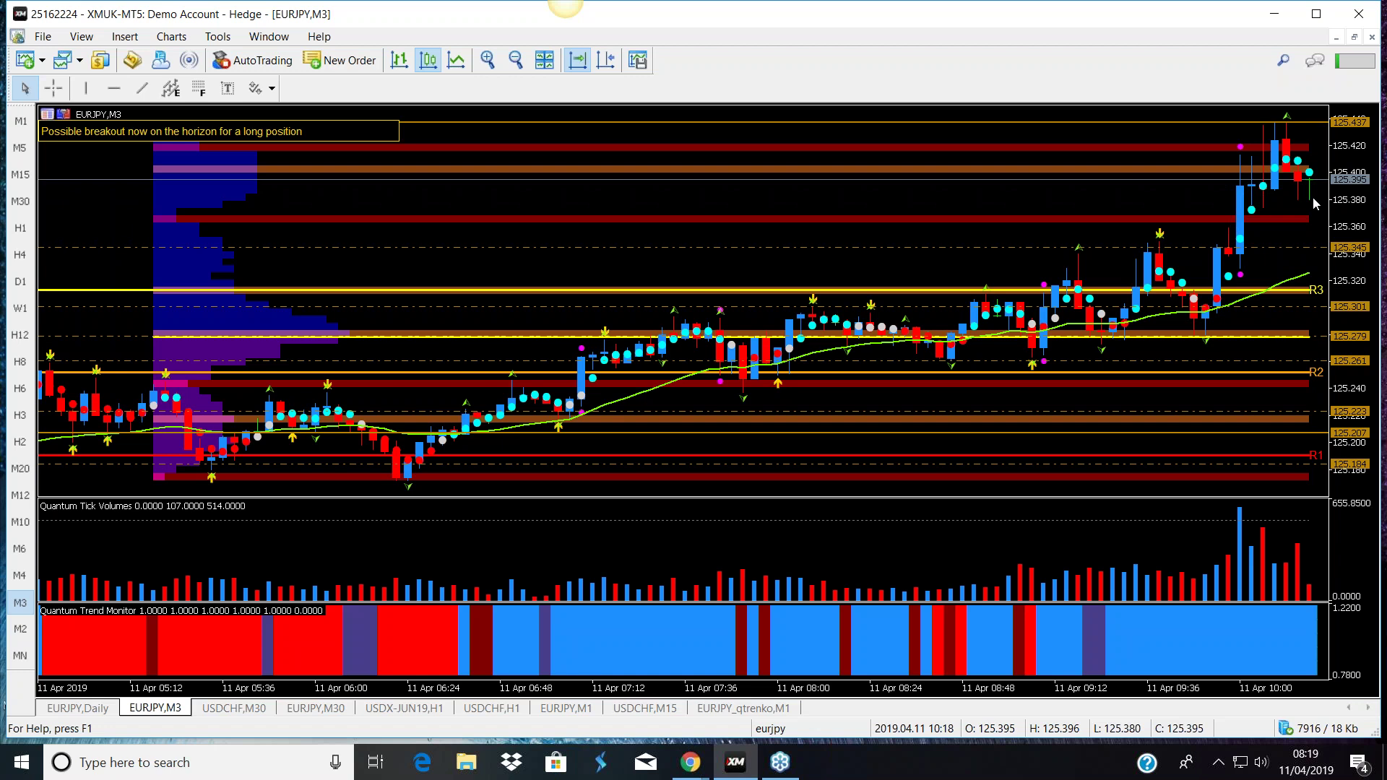
pyautogui.moveTo(1297, 191)
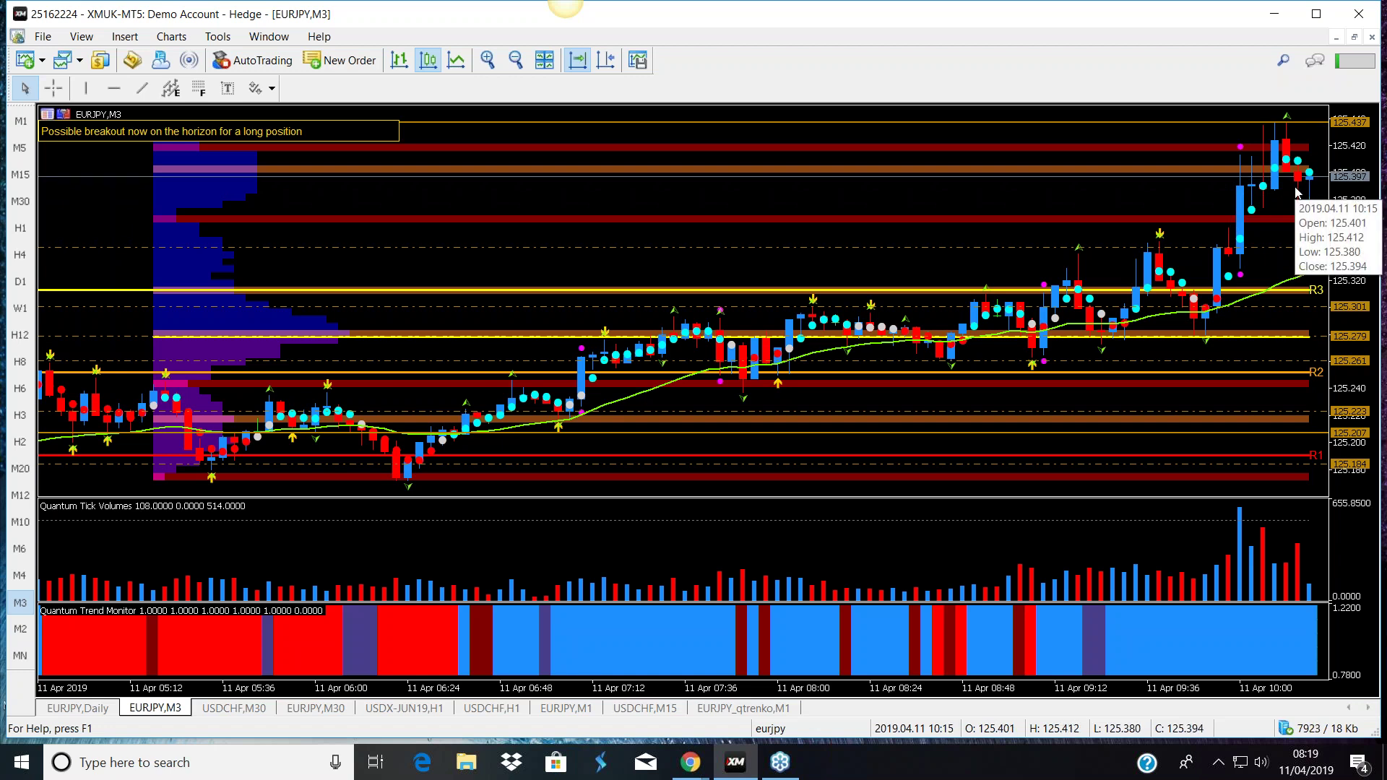
pyautogui.moveTo(1301, 568)
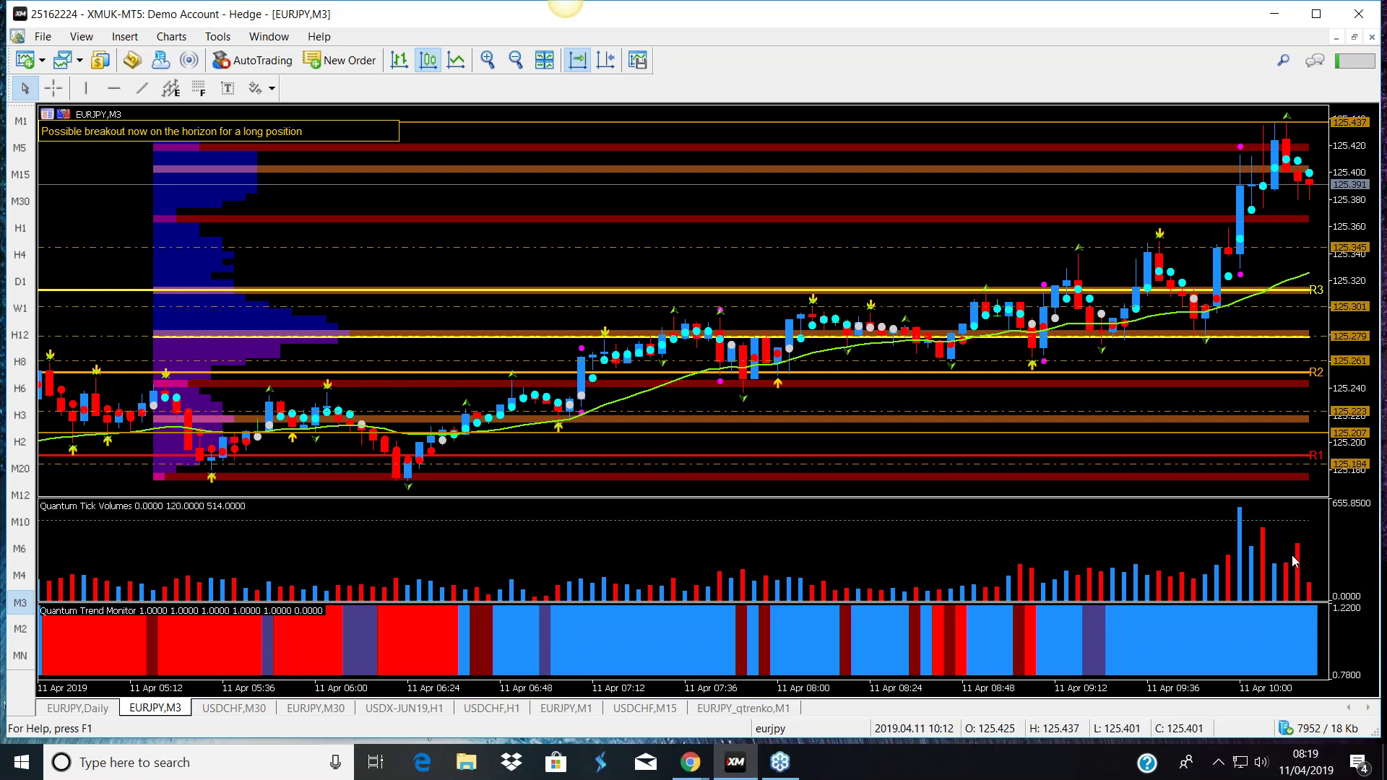
pyautogui.click(1355, 37)
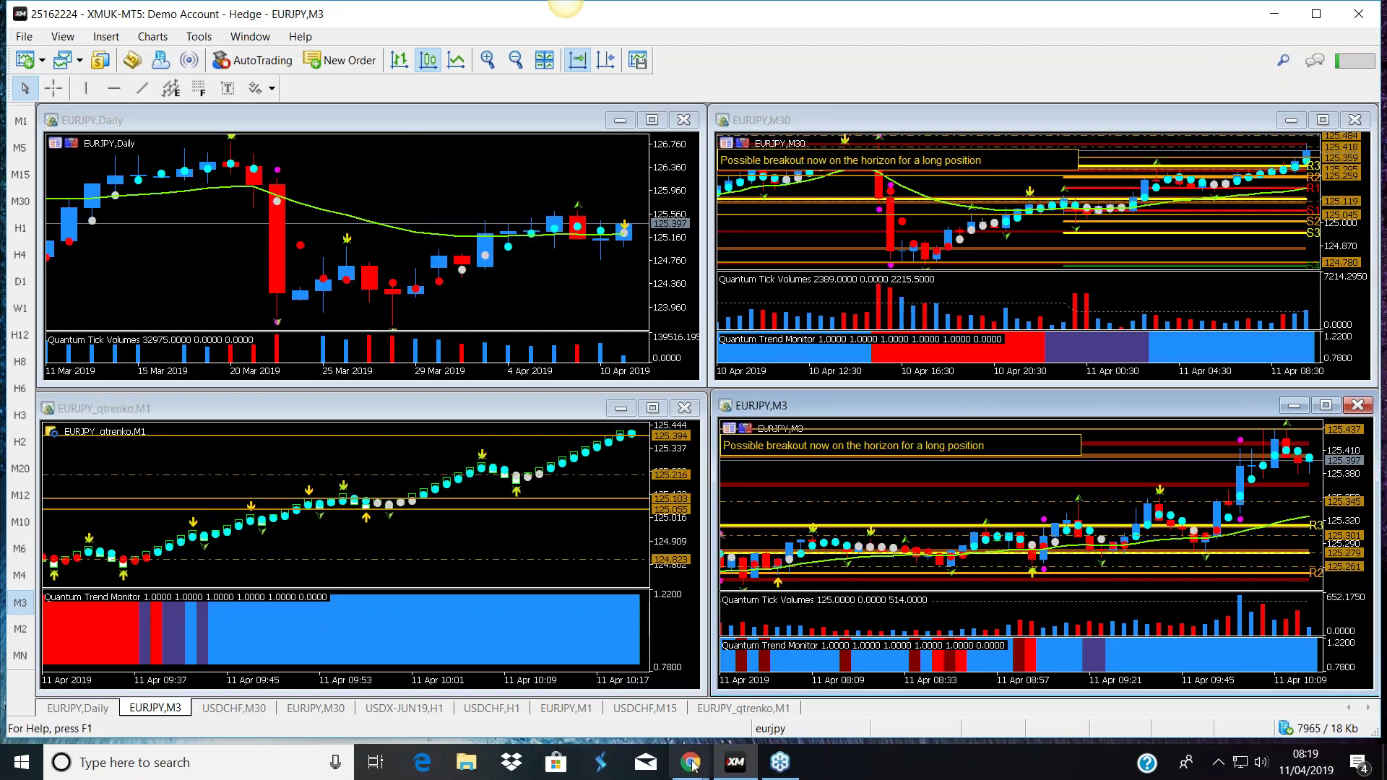
# - Switch to Chrome and review the Myfxbook Forex Liquidity page and the stock index quotes on the Investing.com home page
pyautogui.moveTo(692, 763)
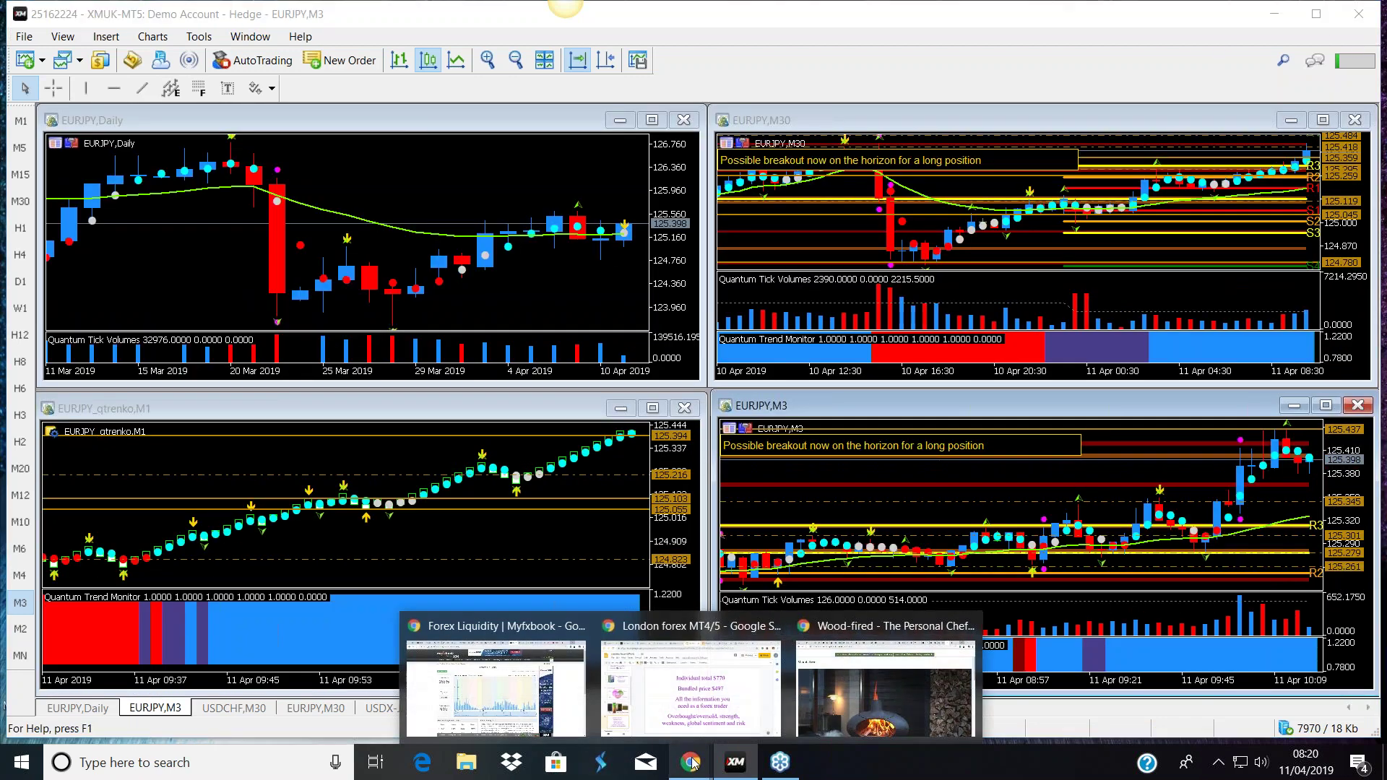
pyautogui.click(511, 663)
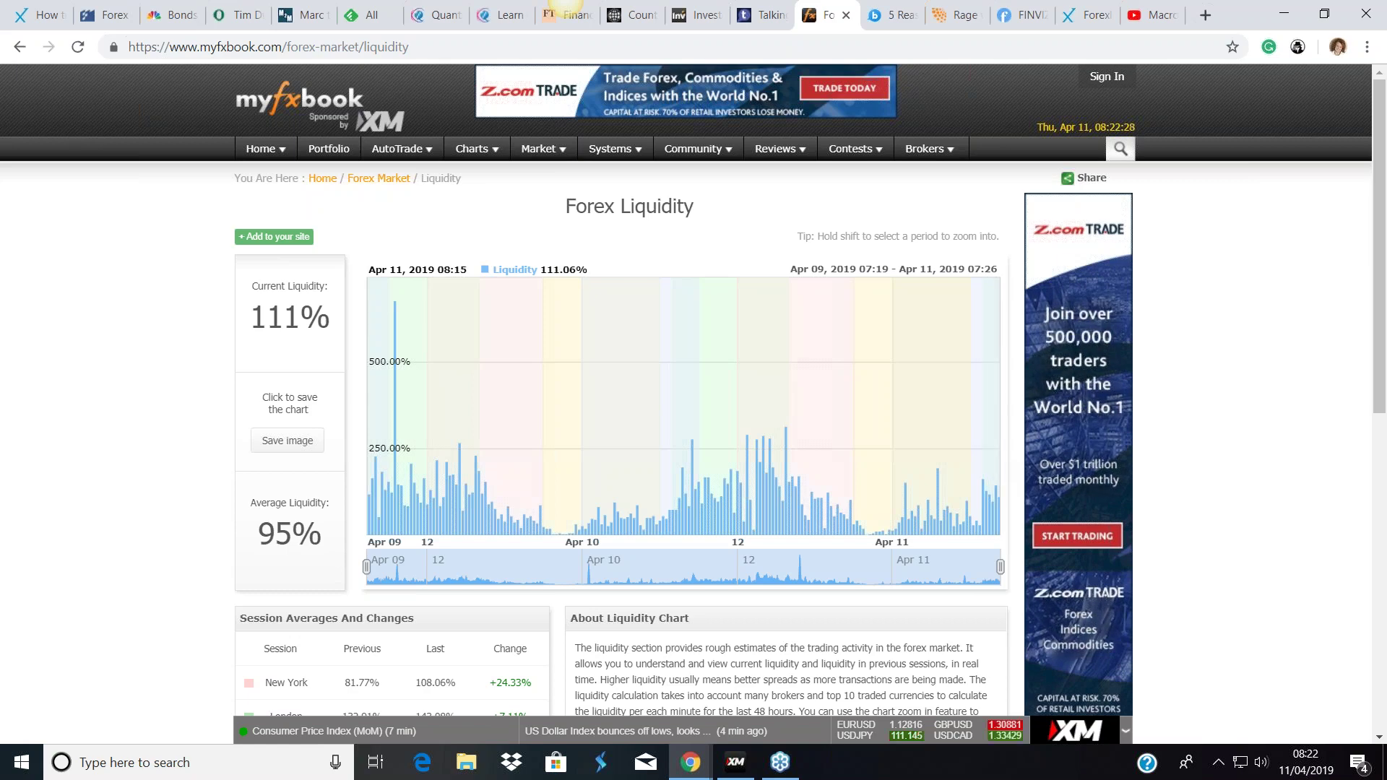
pyautogui.click(705, 24)
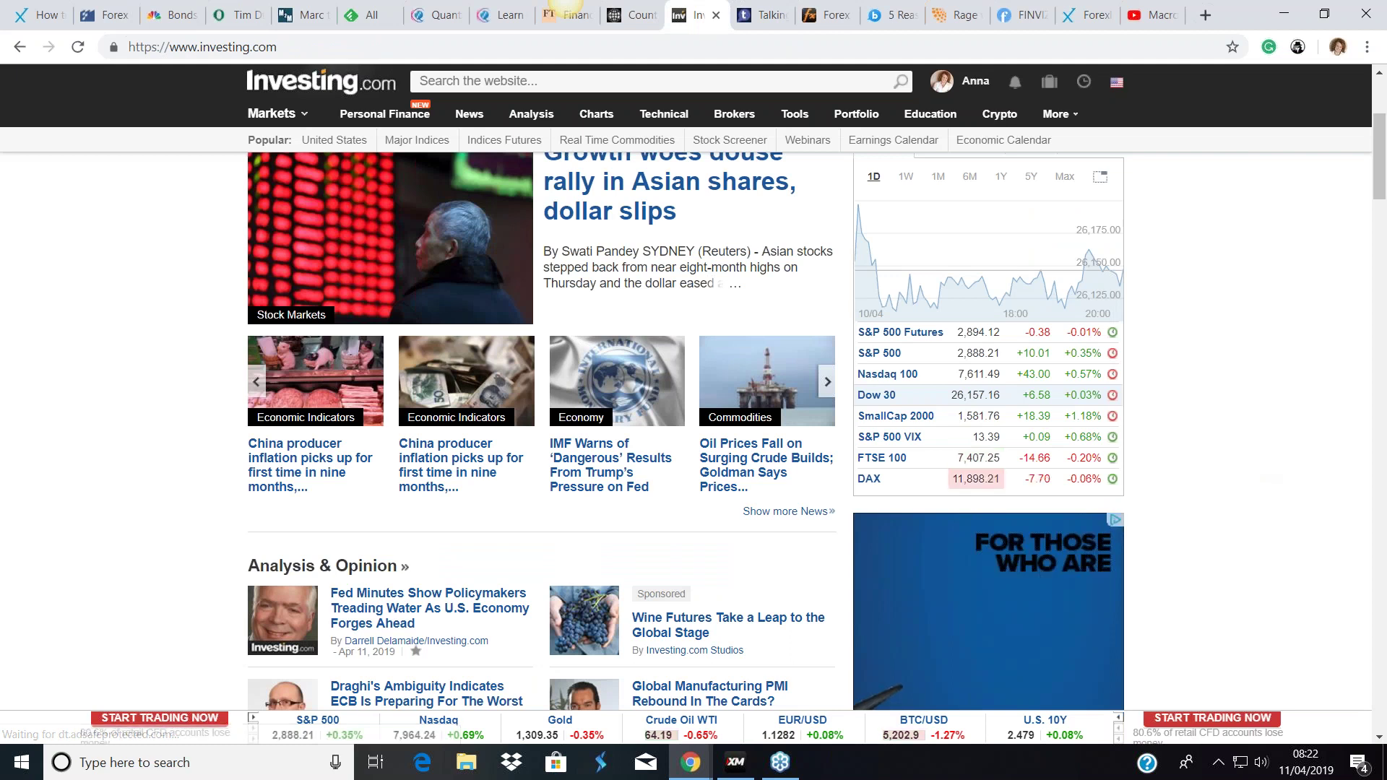
pyautogui.moveTo(882, 338)
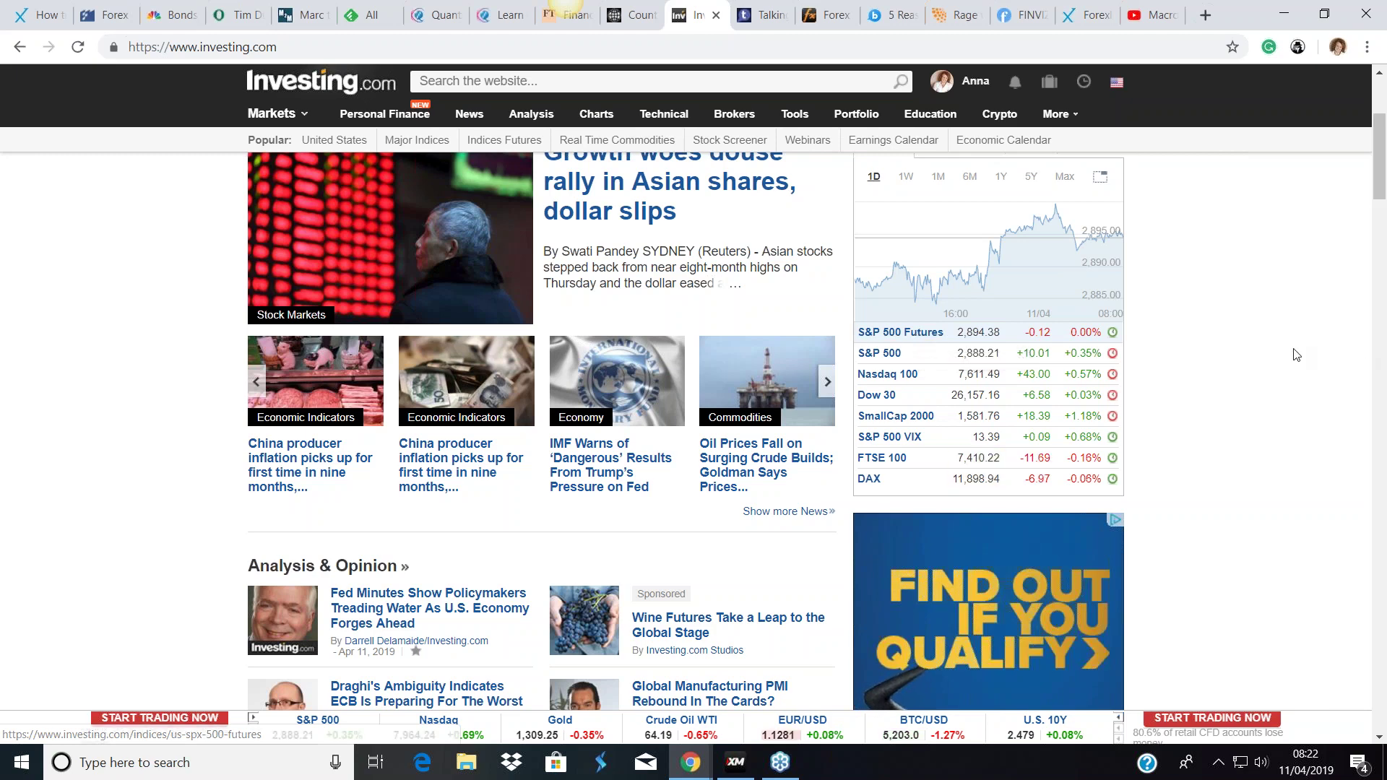
# - Display the Bonds quotes in the Investing.com market summary and examine the yields and the U.S. 10Y chart
pyautogui.scroll(1, 1244, 359)
pyautogui.scroll(2, 1245, 360)
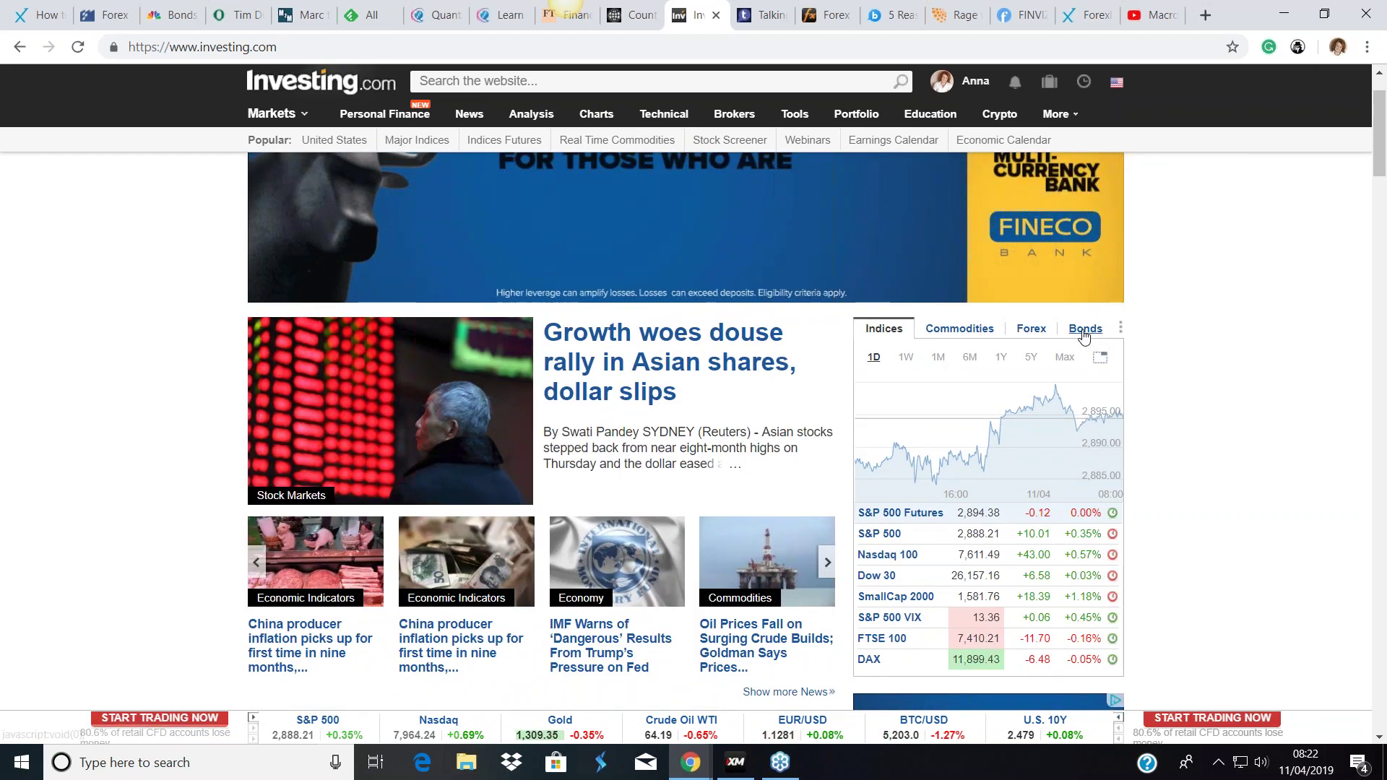
pyautogui.click(1091, 329)
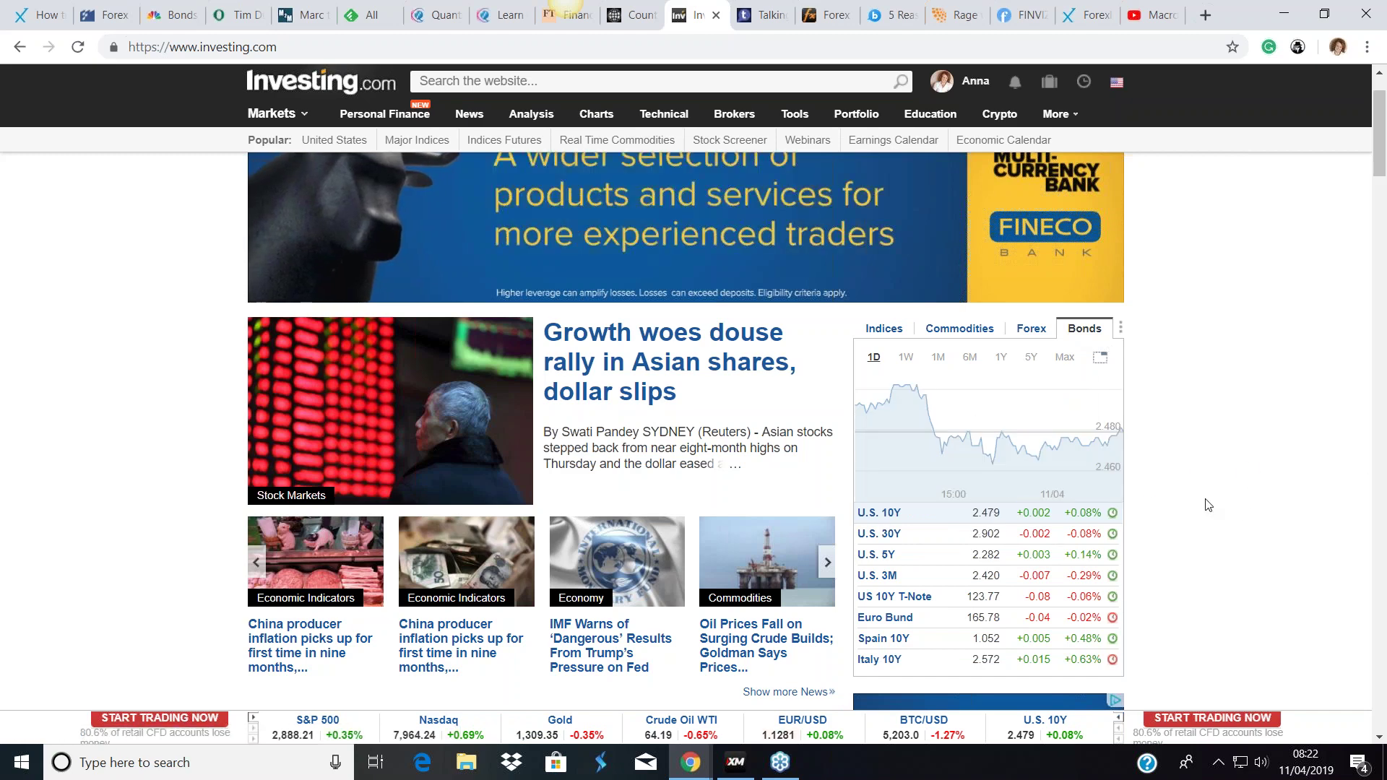
pyautogui.scroll(-2, 1215, 497)
pyautogui.scroll(2, 1213, 494)
pyautogui.scroll(1, 1212, 487)
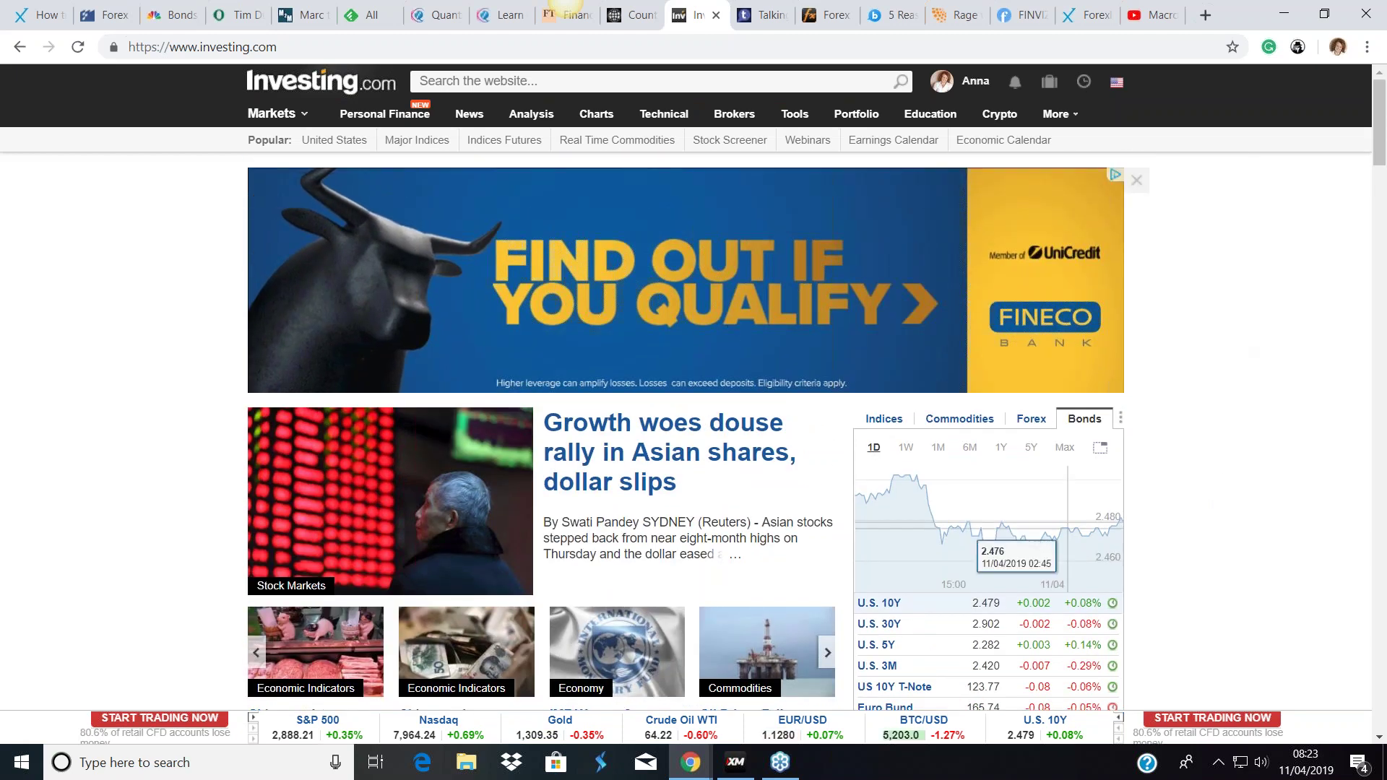
# - Switch back to MetaTrader 5, view and minimise the EURJPY,M1 chart, and bring up the USDCHF,M30 currency strength chart
pyautogui.click(735, 765)
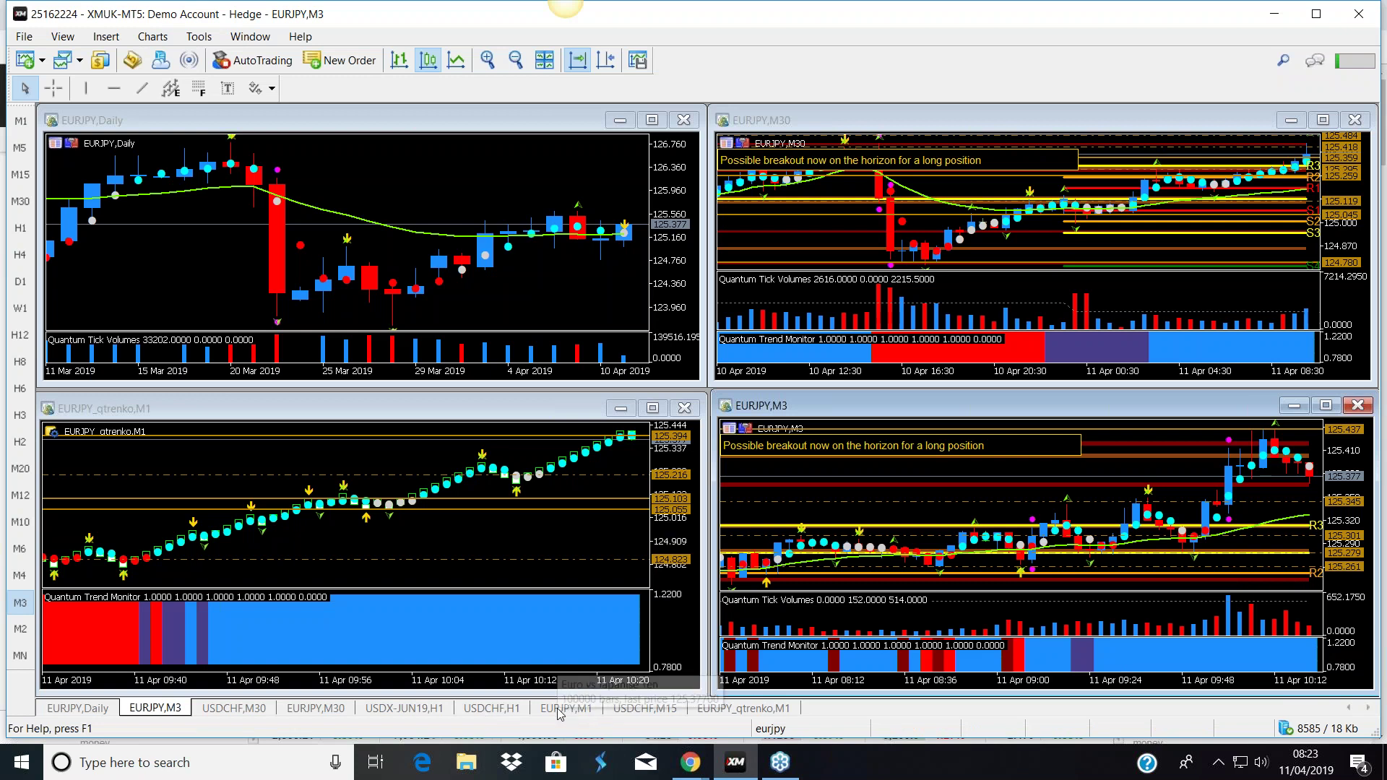
pyautogui.click(558, 710)
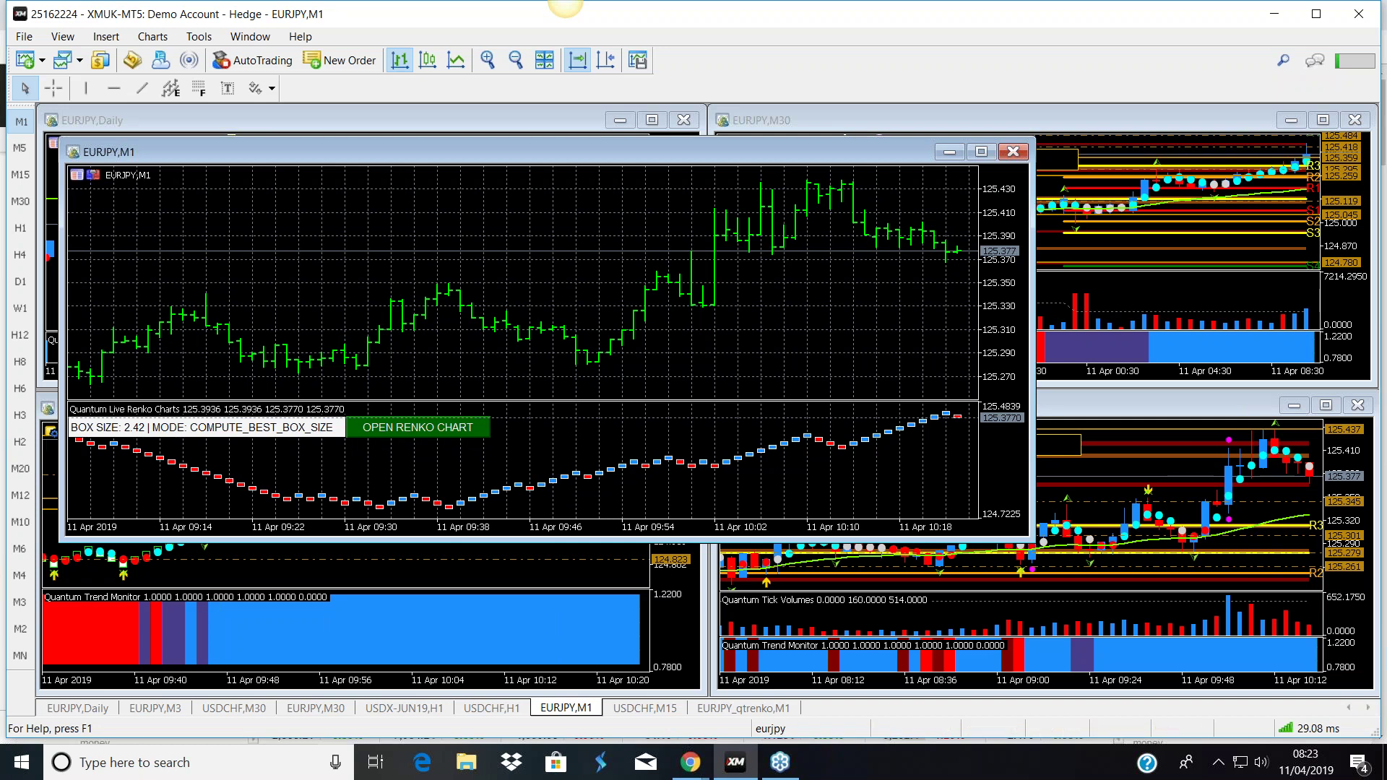
pyautogui.click(949, 152)
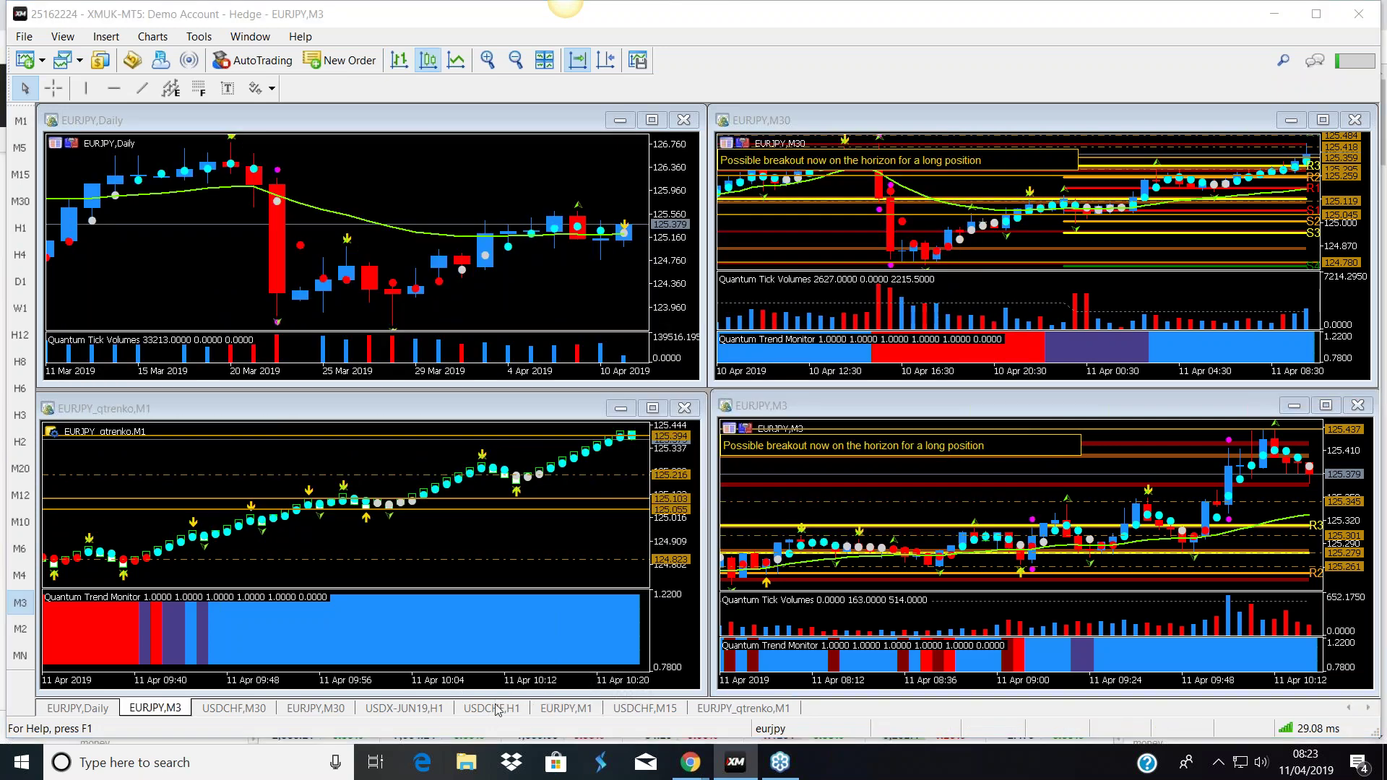
pyautogui.click(231, 710)
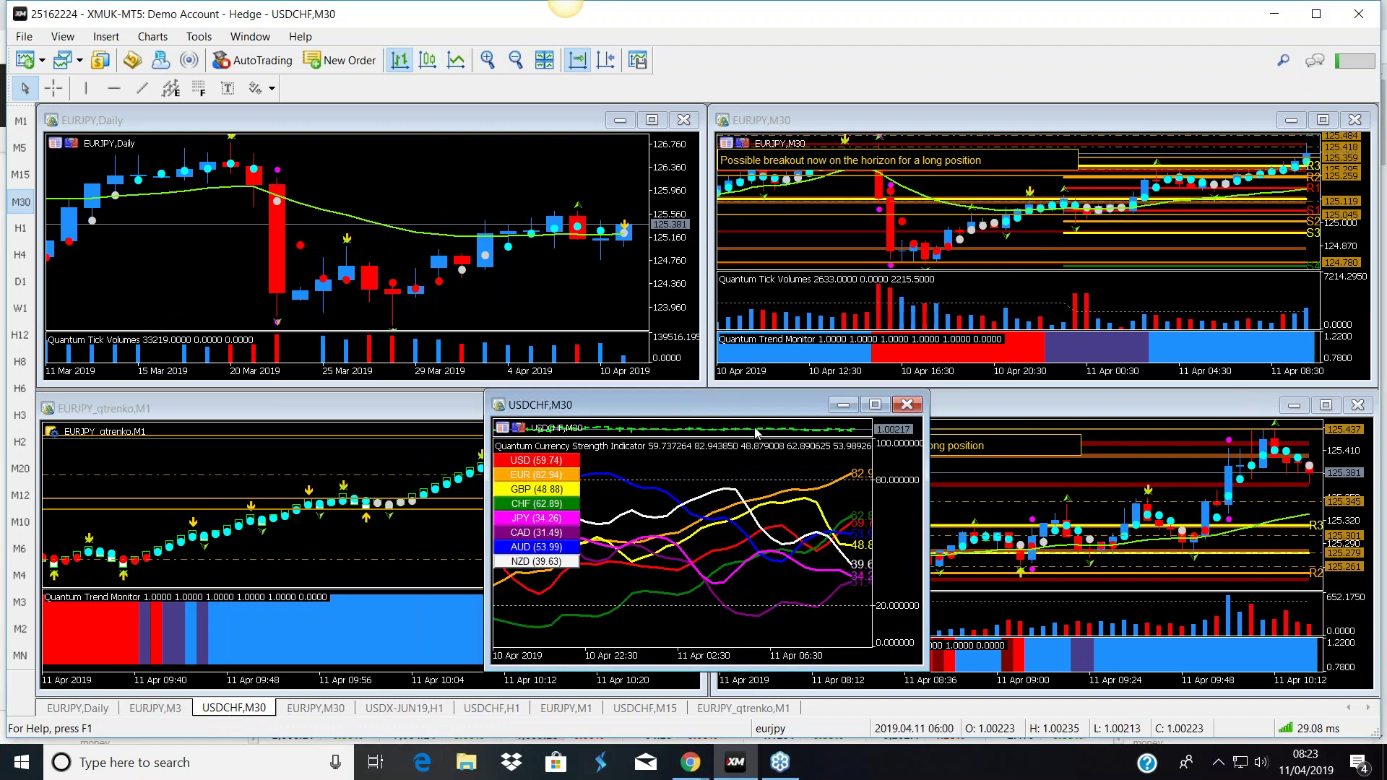
# - Maximise the USDCHF,M30 currency strength chart and examine the most recent moves of the EUR, JPY and other currency lines
pyautogui.click(875, 405)
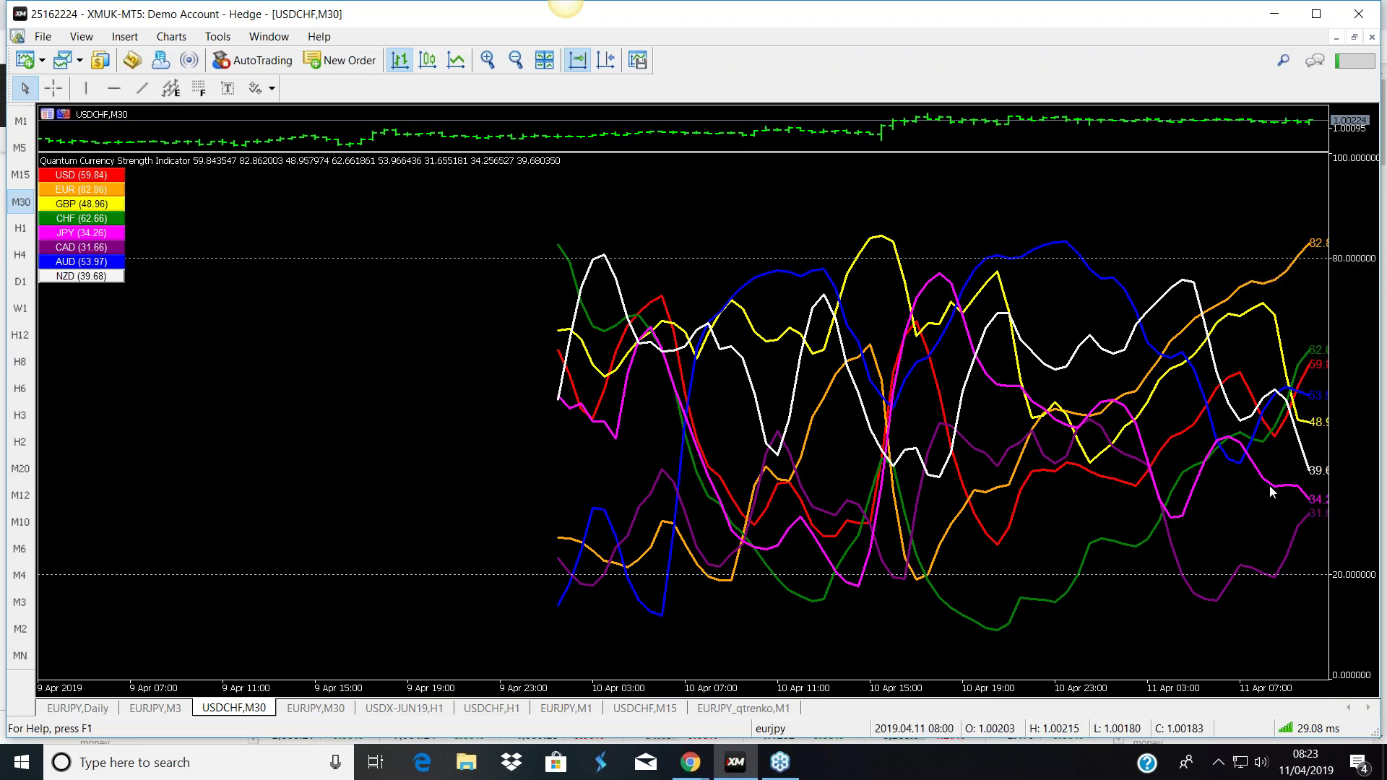
pyautogui.moveTo(1296, 494)
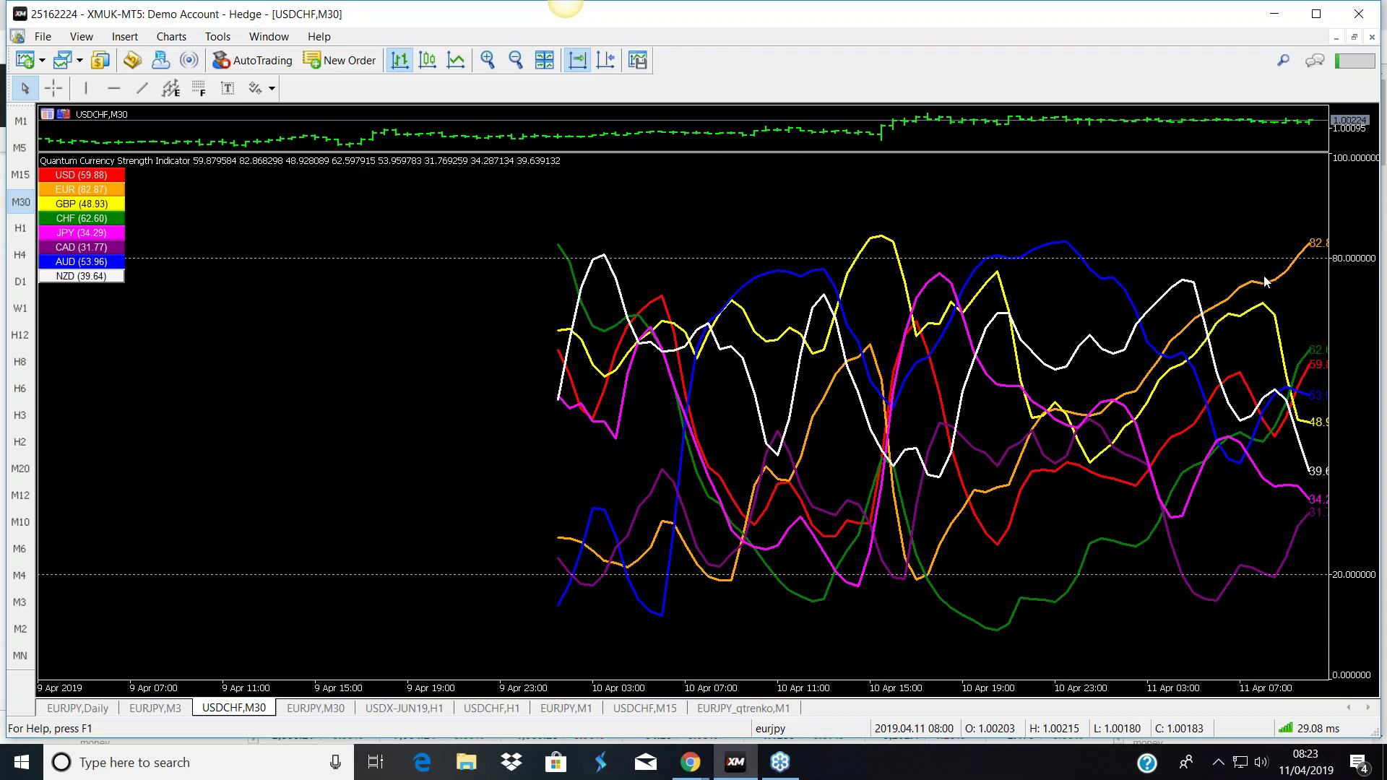
pyautogui.moveTo(1252, 306)
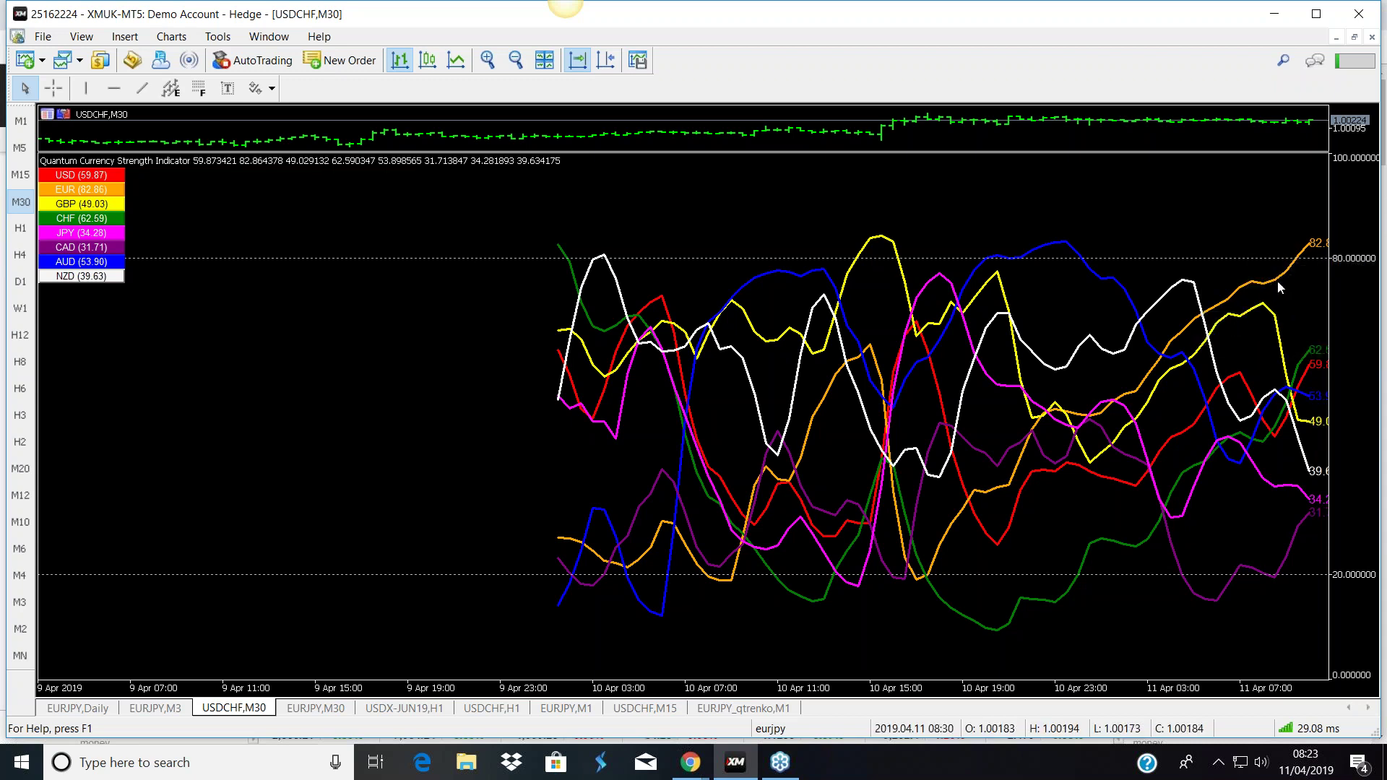
pyautogui.moveTo(1286, 281)
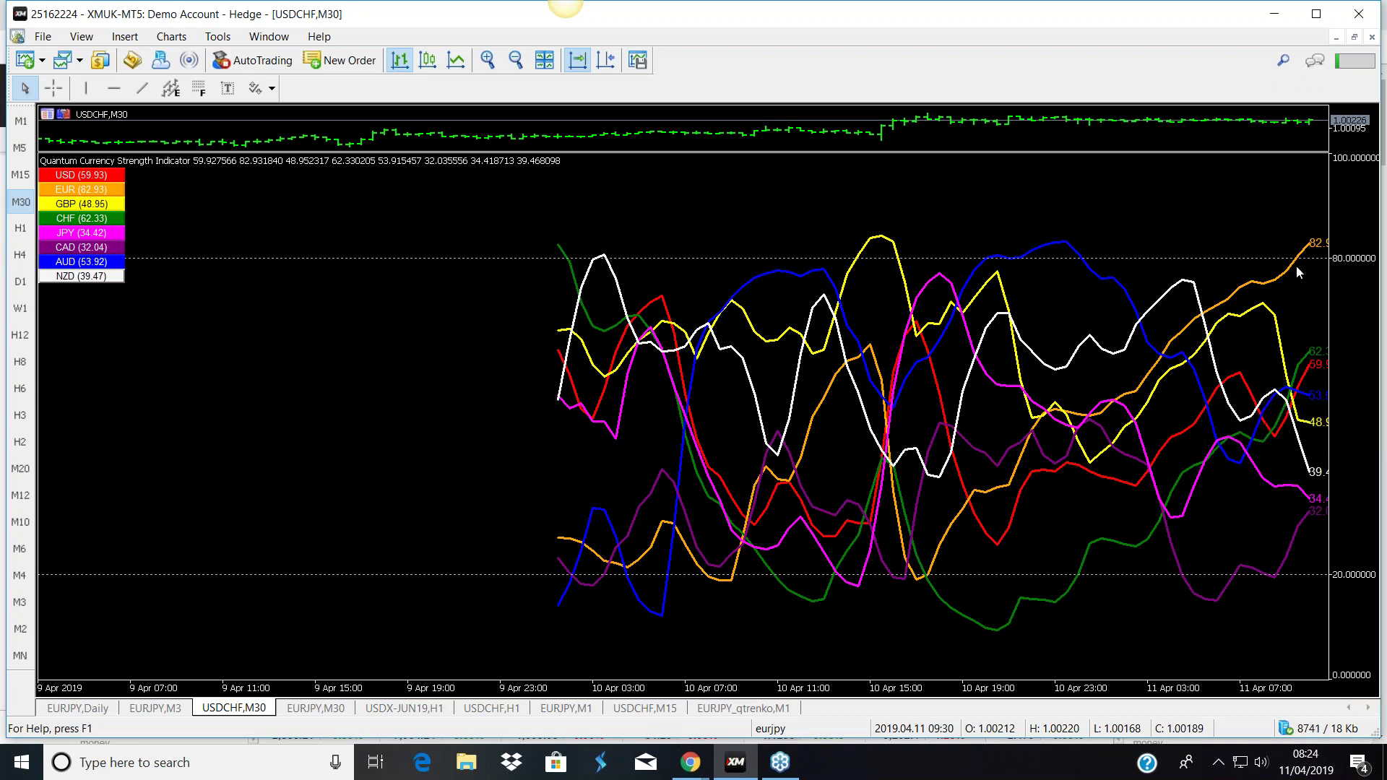
pyautogui.moveTo(1303, 390)
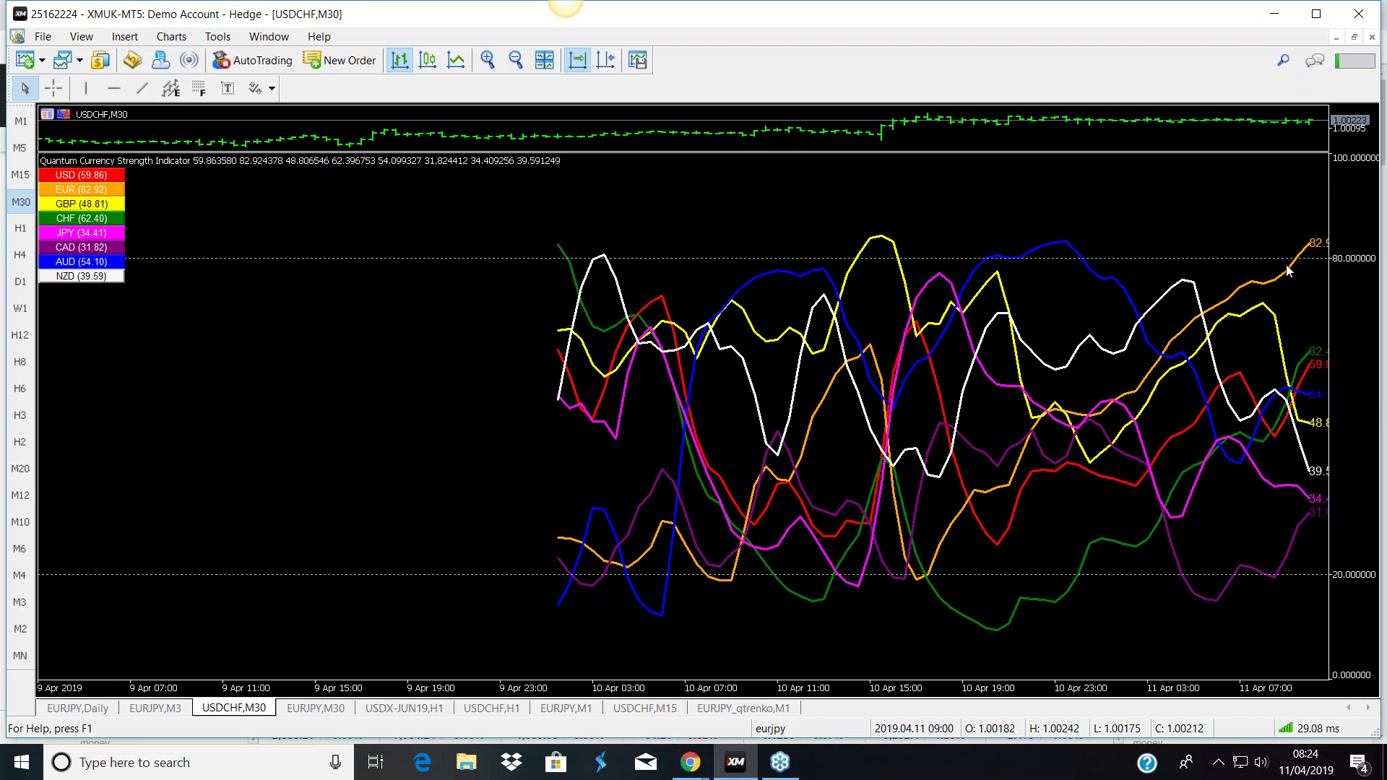
pyautogui.moveTo(1327, 427)
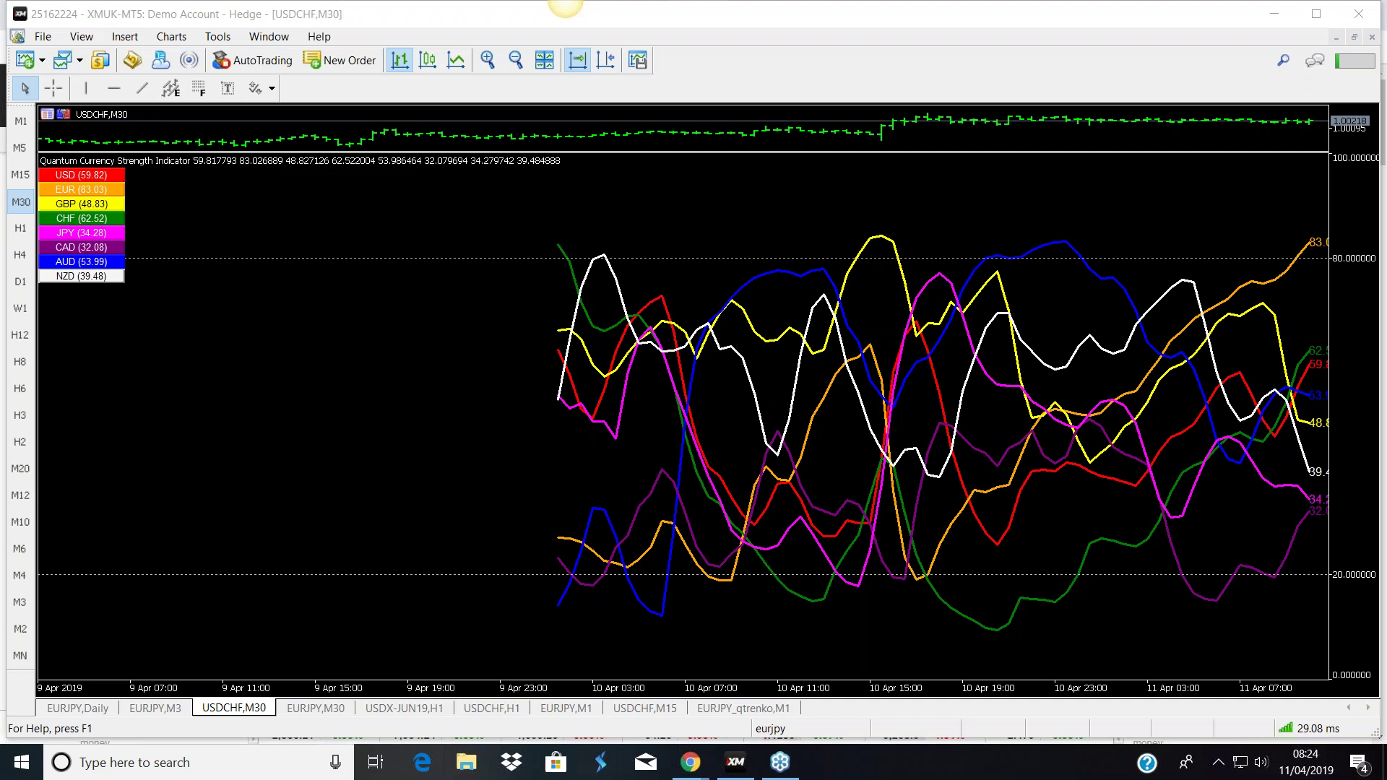
# - Hide the USD, EUR, CHF, CAD, AUD and NZD lines in the currency strength indicator, leaving only GBP and JPY
pyautogui.click(62, 174)
pyautogui.click(67, 189)
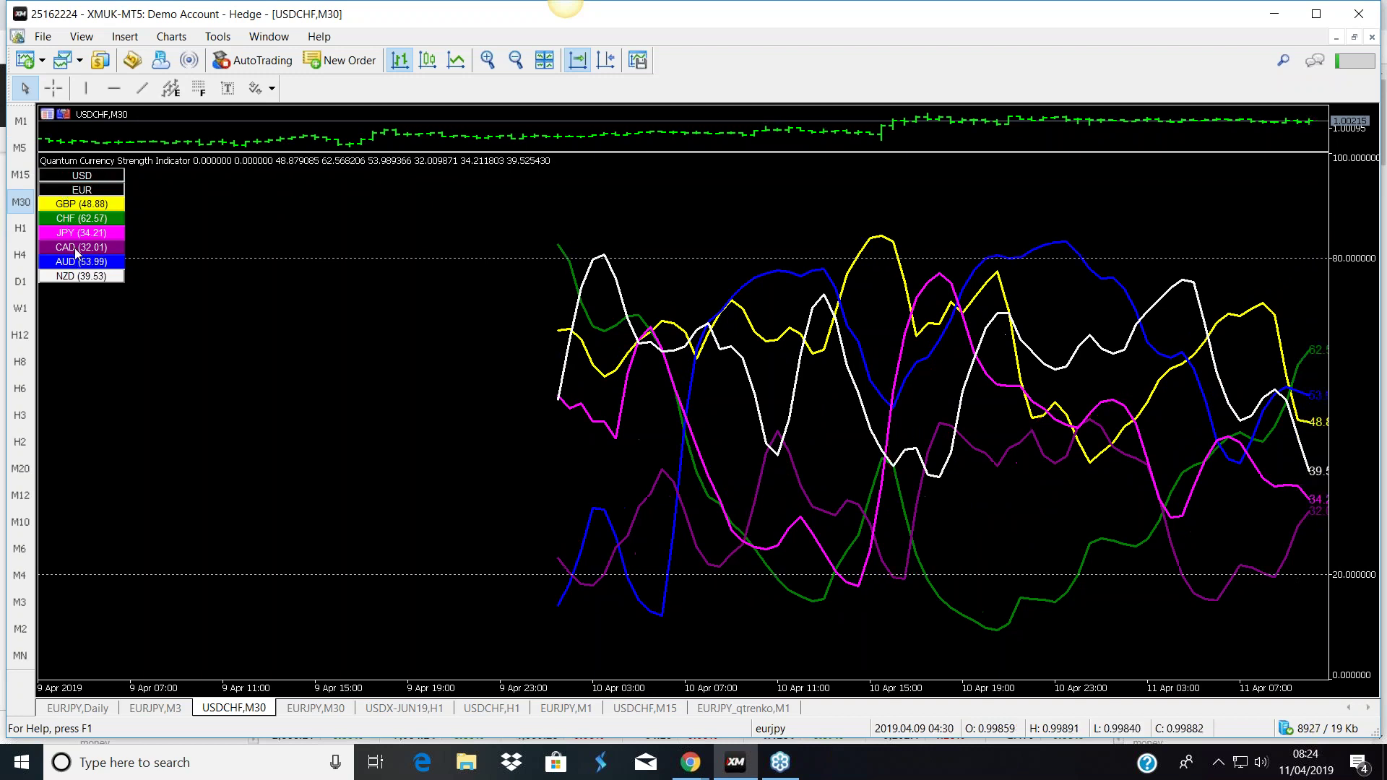
pyautogui.click(75, 220)
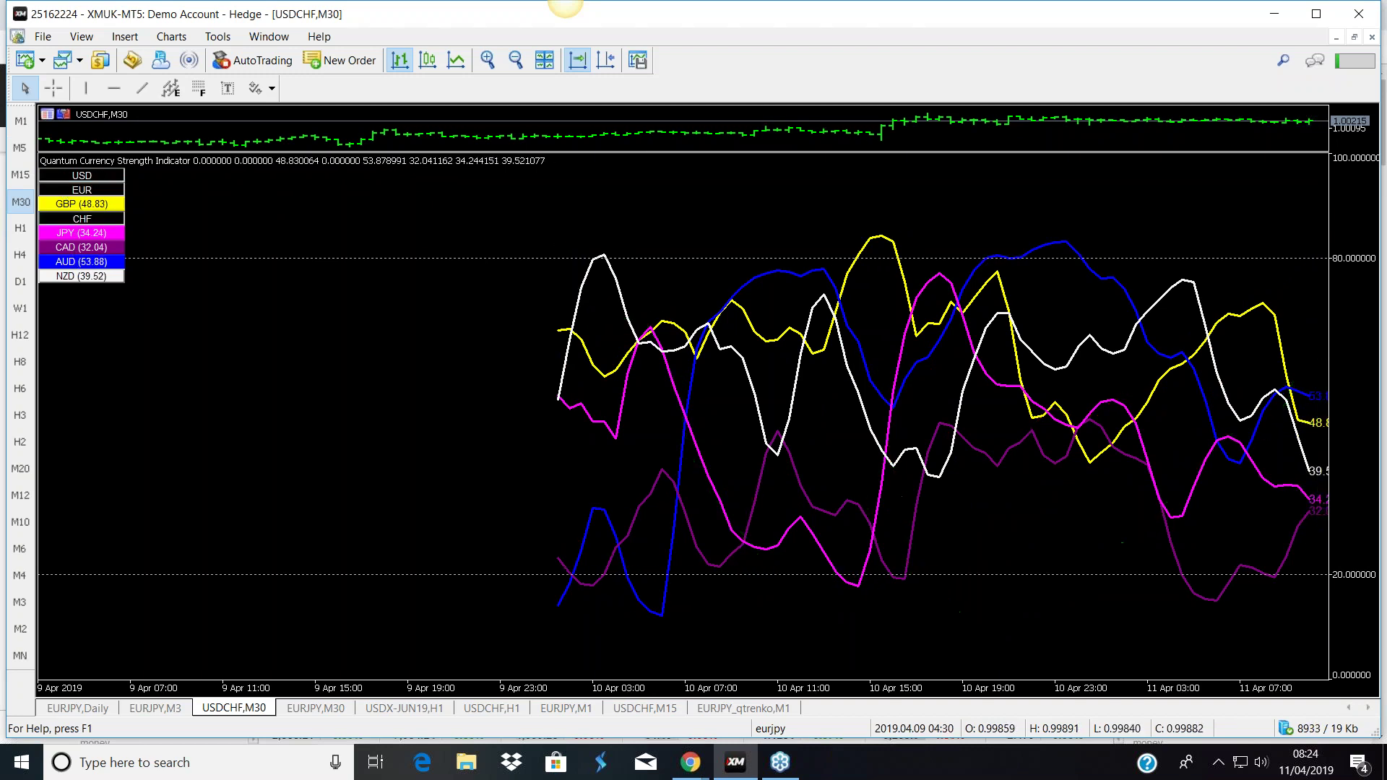
pyautogui.click(76, 248)
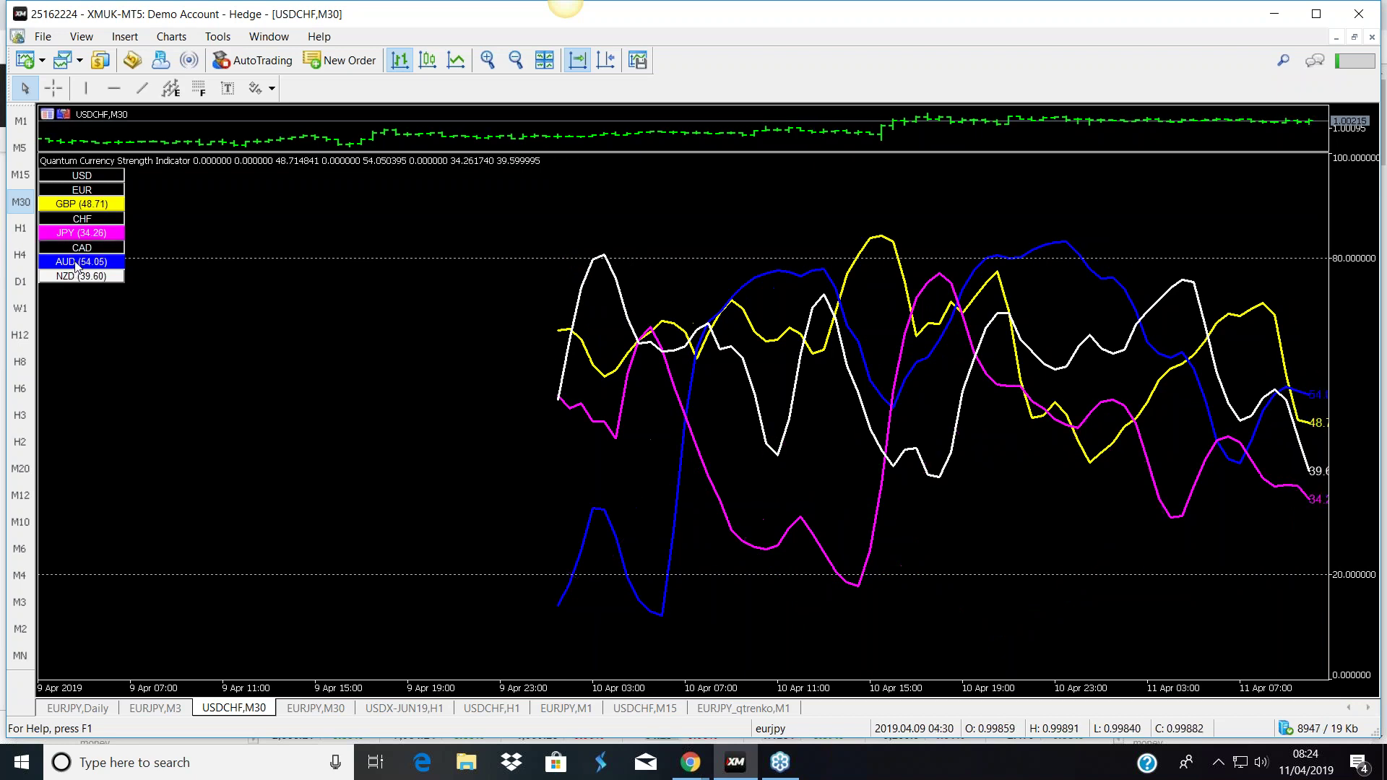
pyautogui.scroll(1, 91, 271)
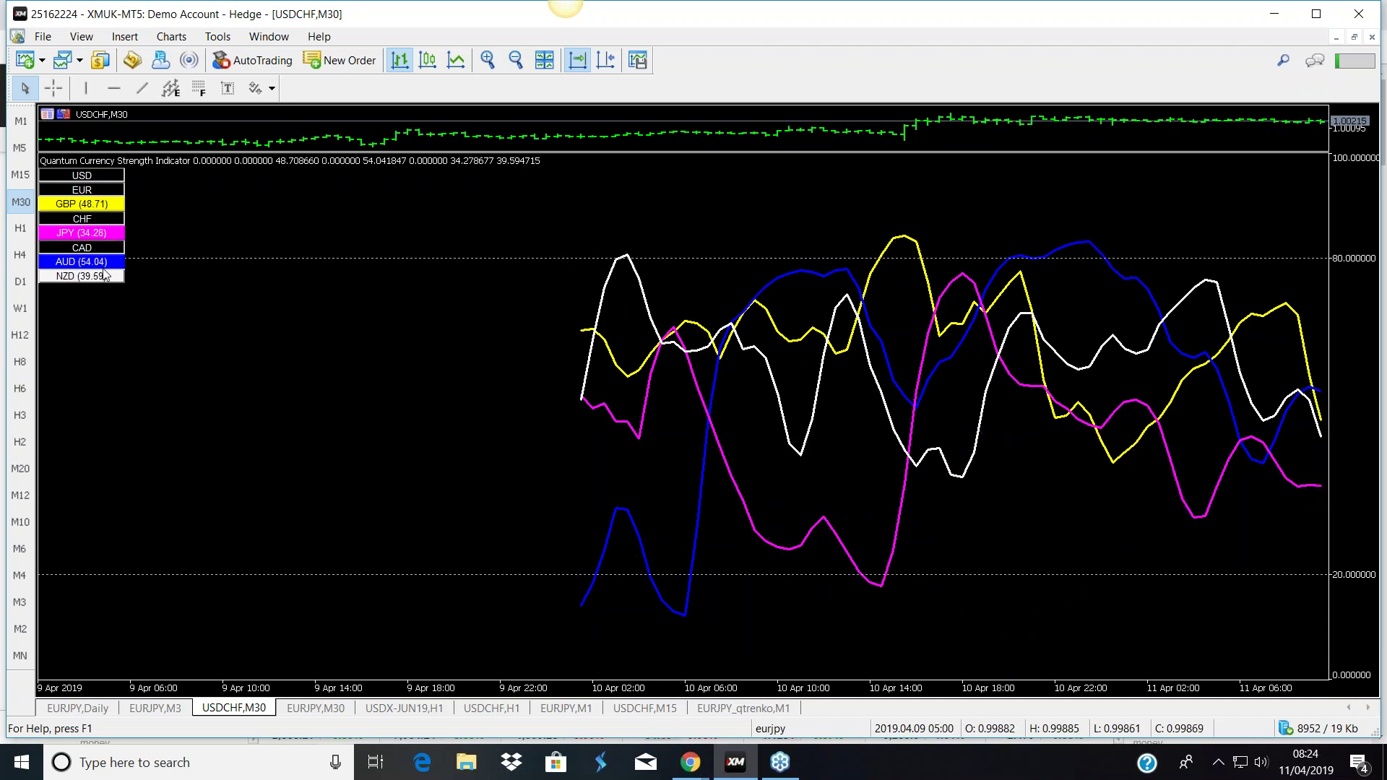
pyautogui.scroll(-1, 104, 273)
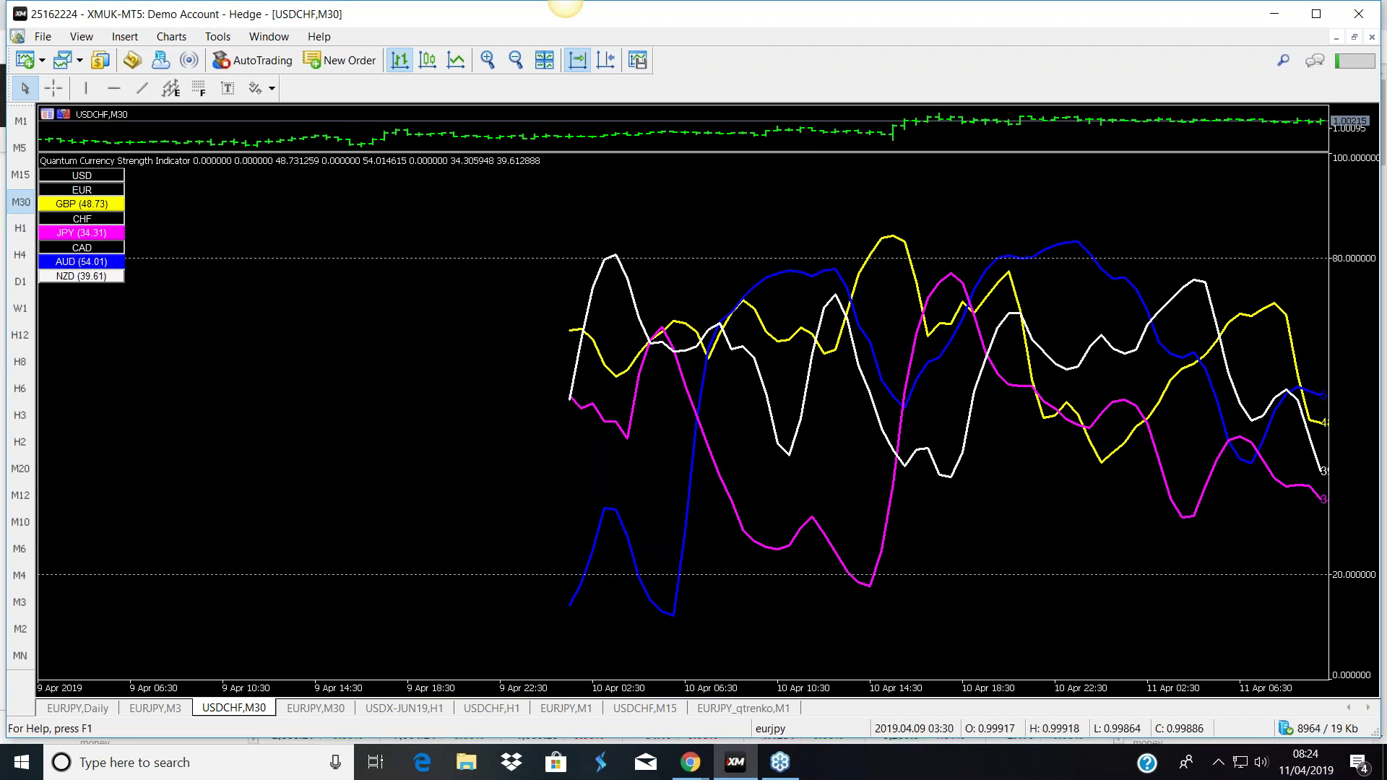
pyautogui.click(74, 264)
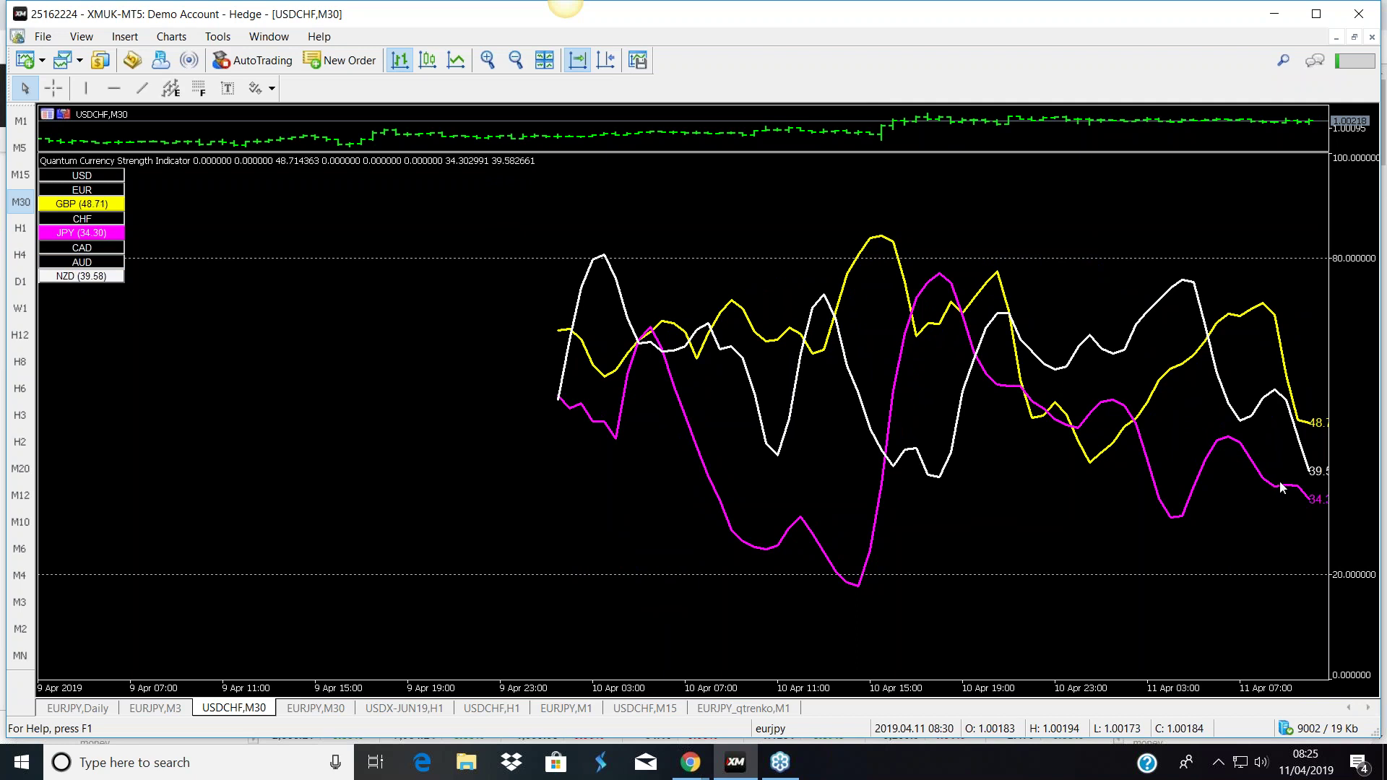
pyautogui.click(69, 276)
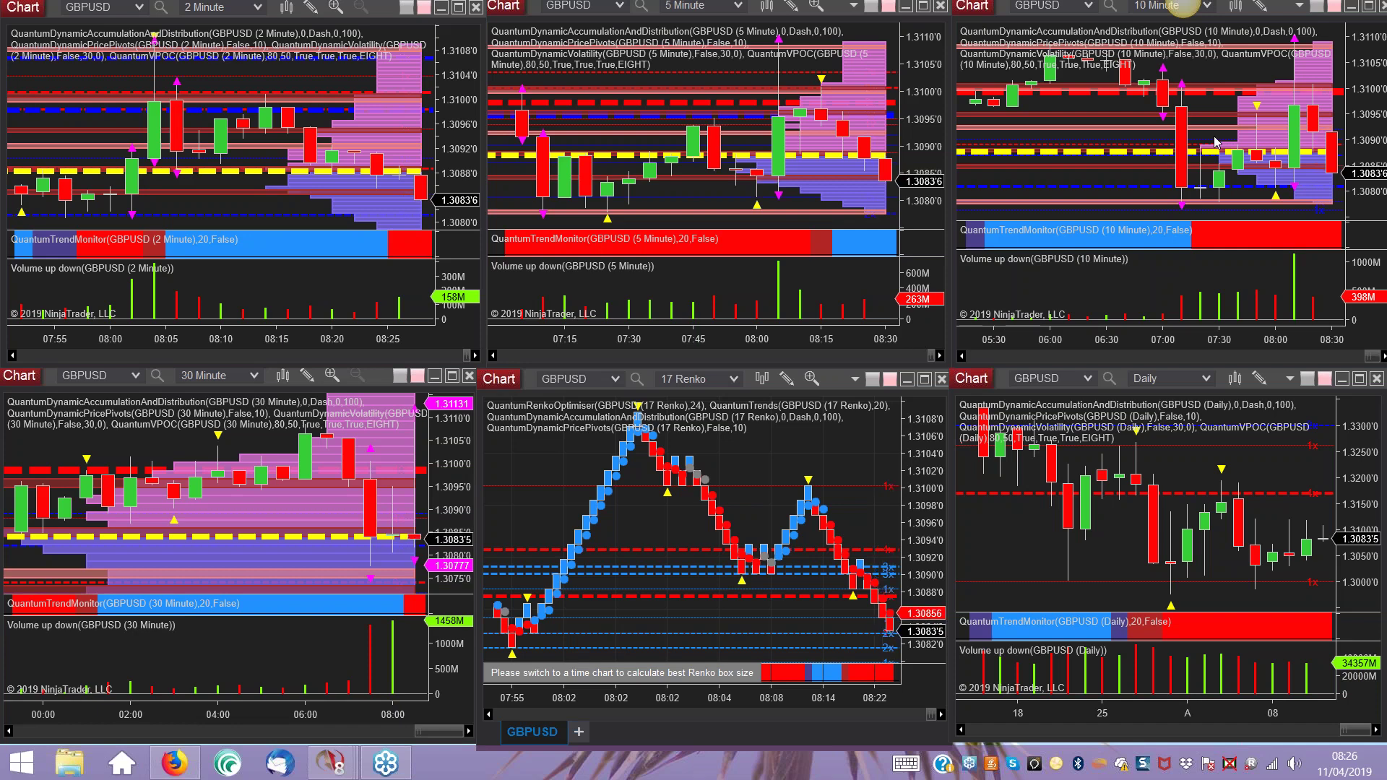
# - Examine the GBPUSD 30 Minute and 2 Minute charts one after the other at full size, restoring each to the grid
pyautogui.click(278, 77)
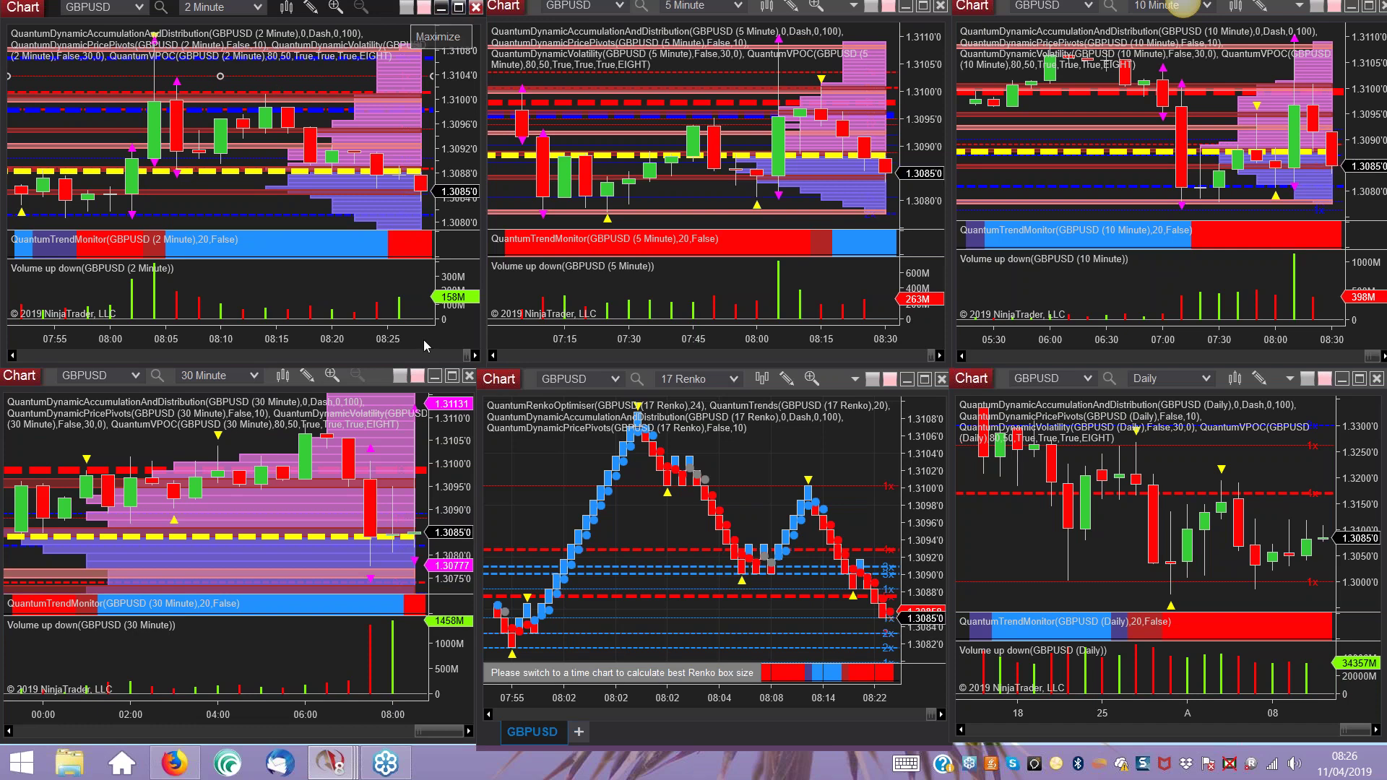
pyautogui.click(452, 376)
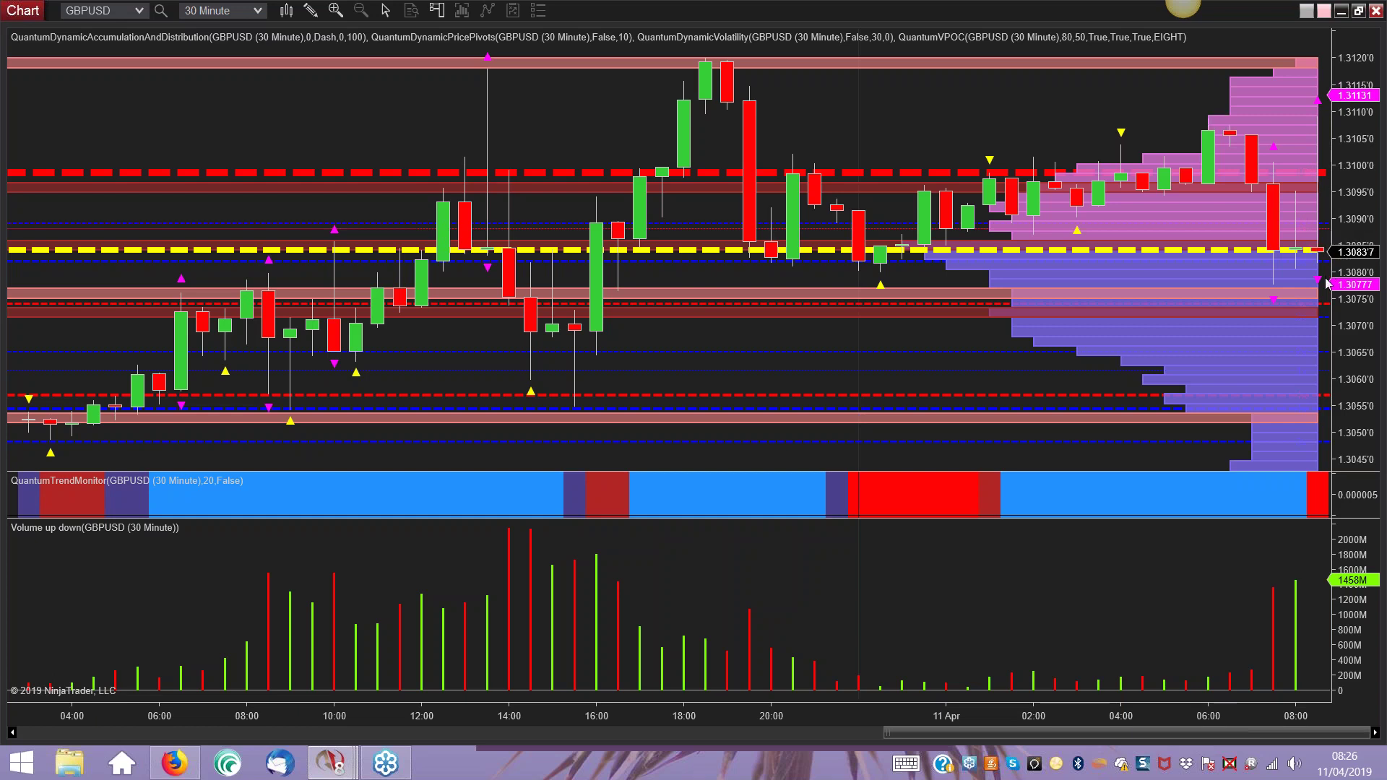
pyautogui.click(1359, 10)
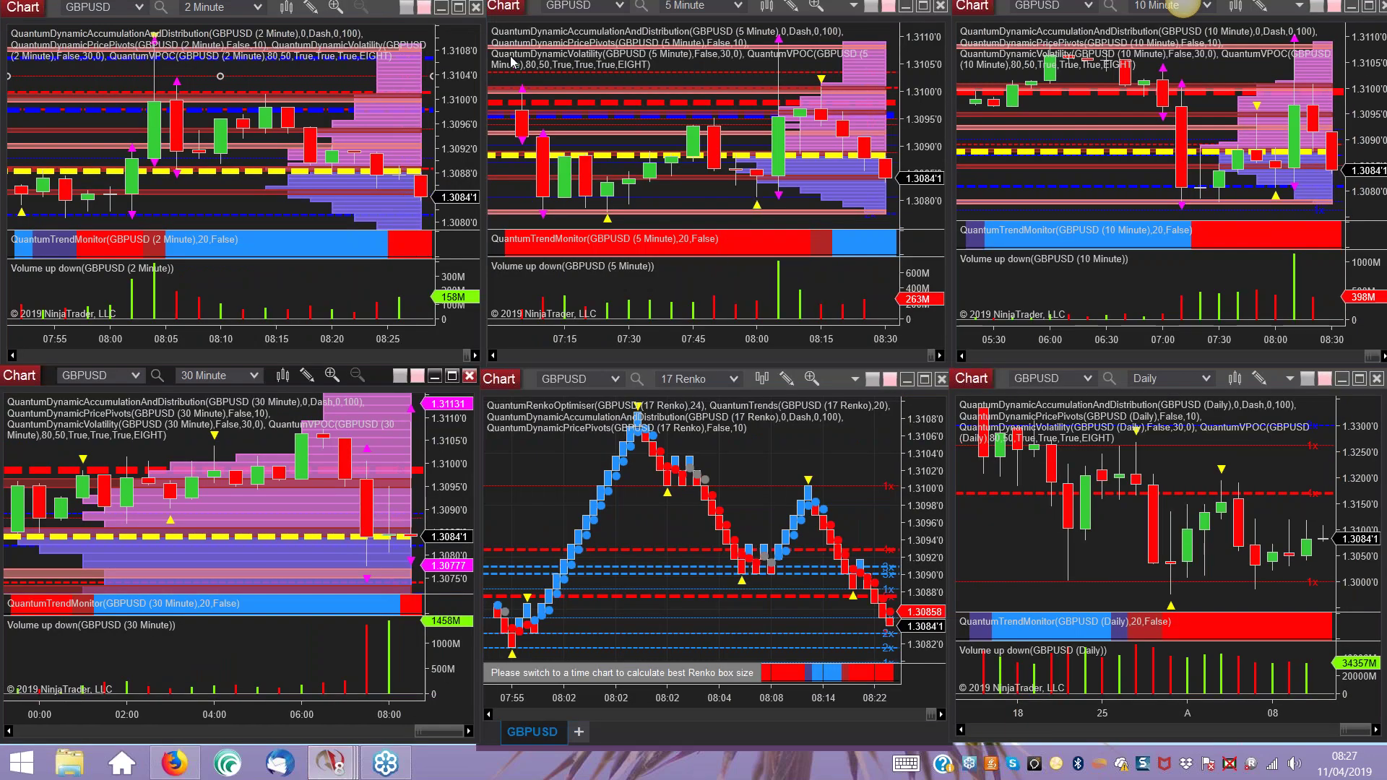
pyautogui.click(458, 9)
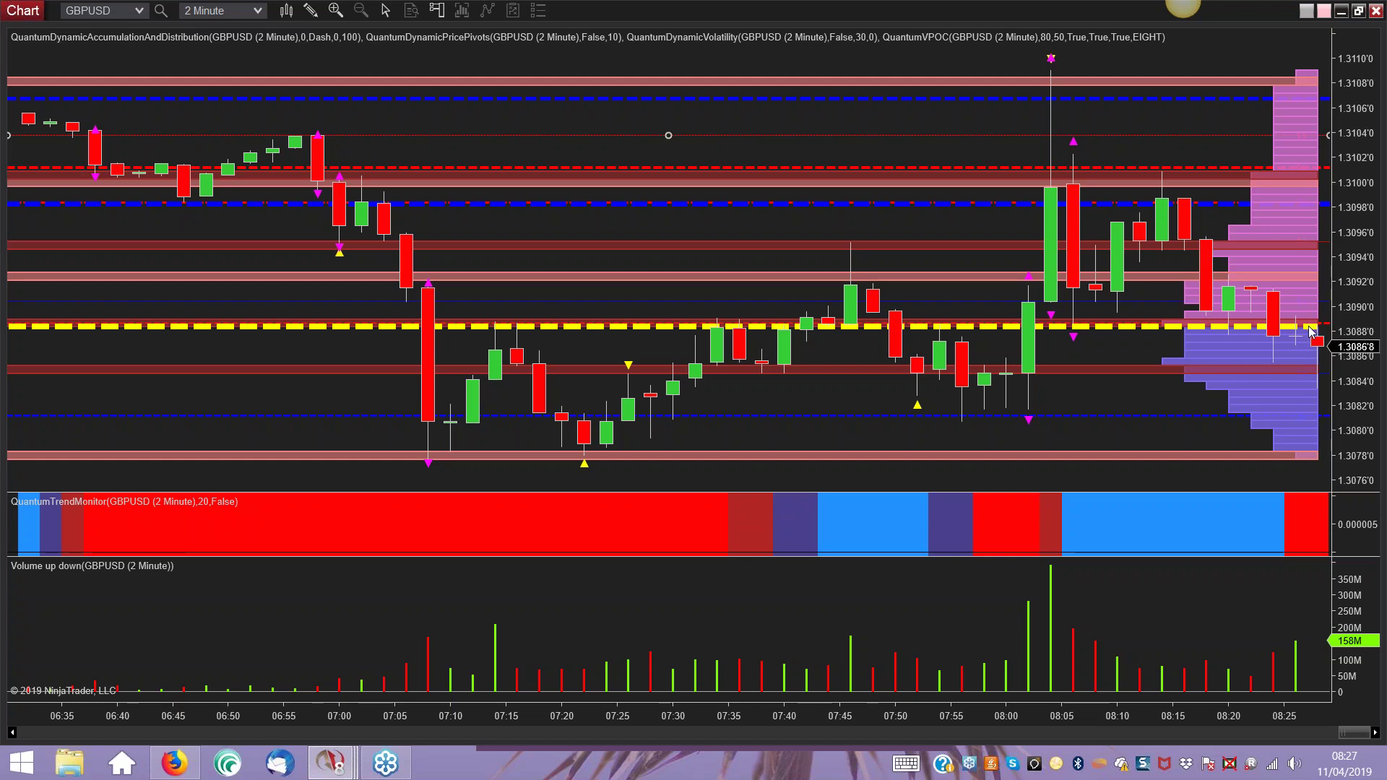
pyautogui.click(1358, 10)
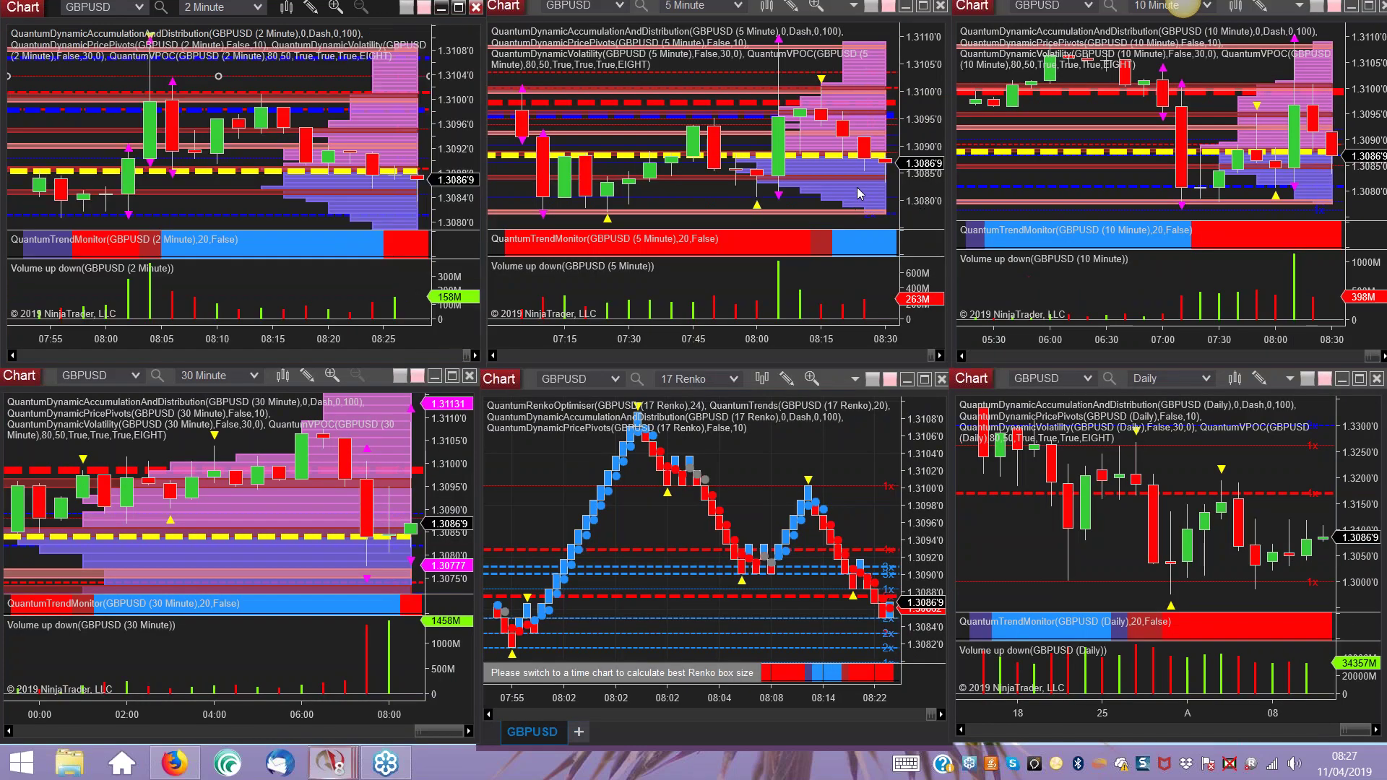
# - View the GBPUSD 5 Minute and 10 Minute charts maximised in turn, checking recent candles against volume, and restore both
pyautogui.click(923, 6)
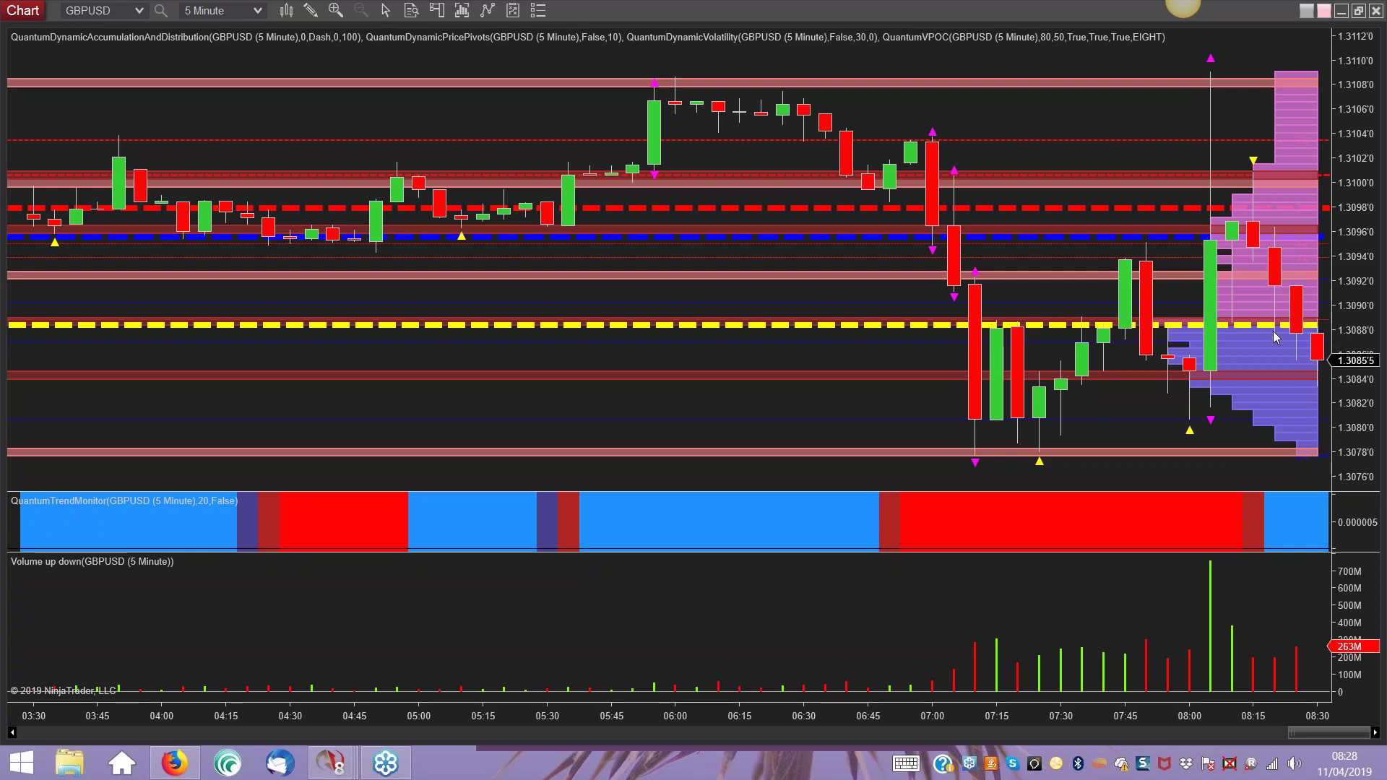
pyautogui.click(1359, 12)
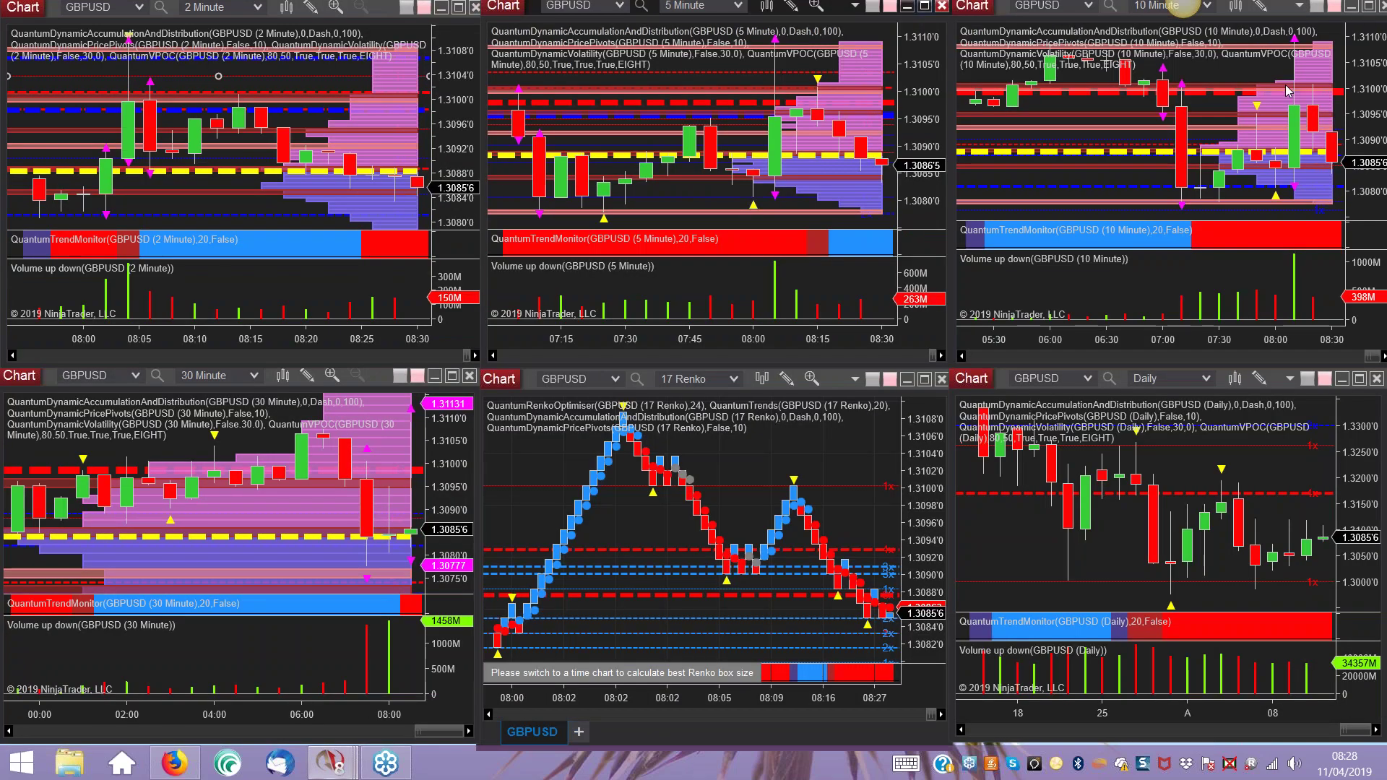
pyautogui.click(1368, 7)
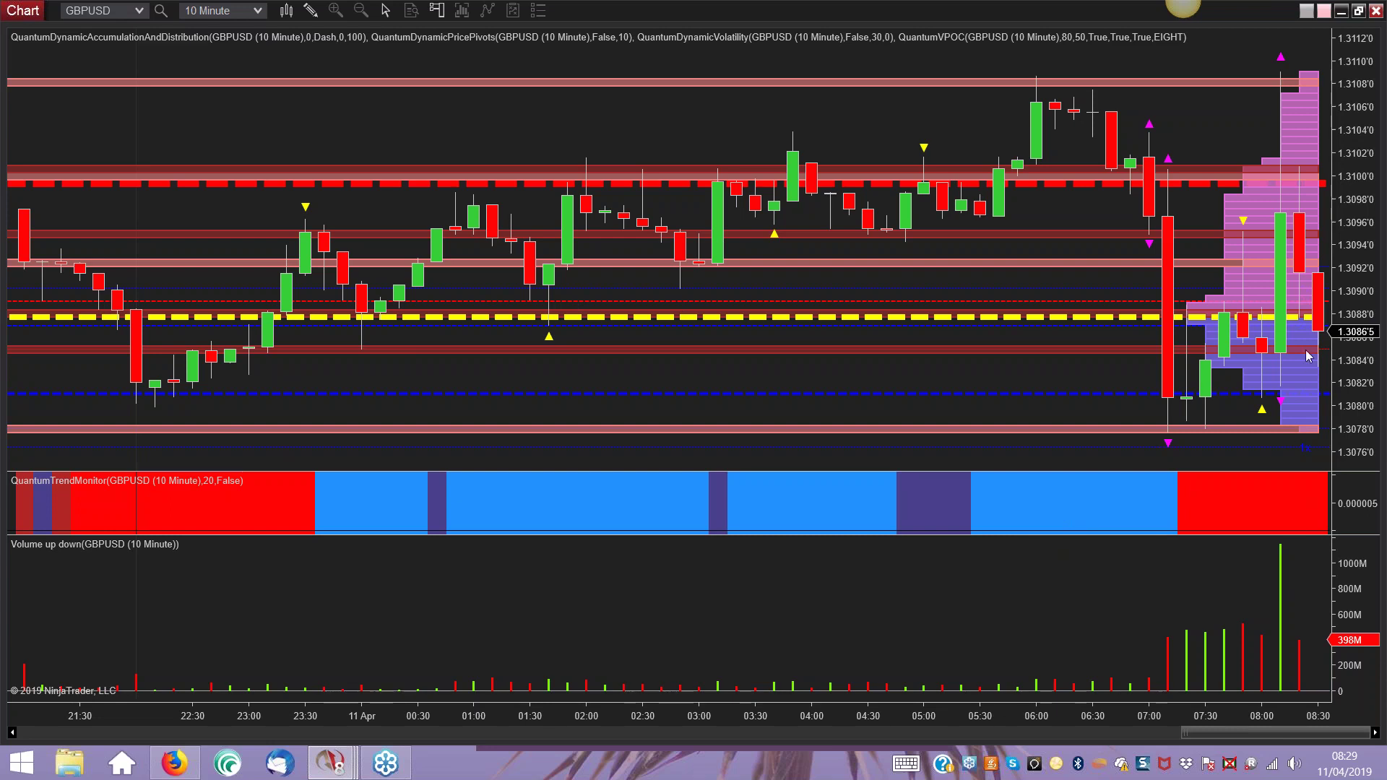
pyautogui.click(1358, 12)
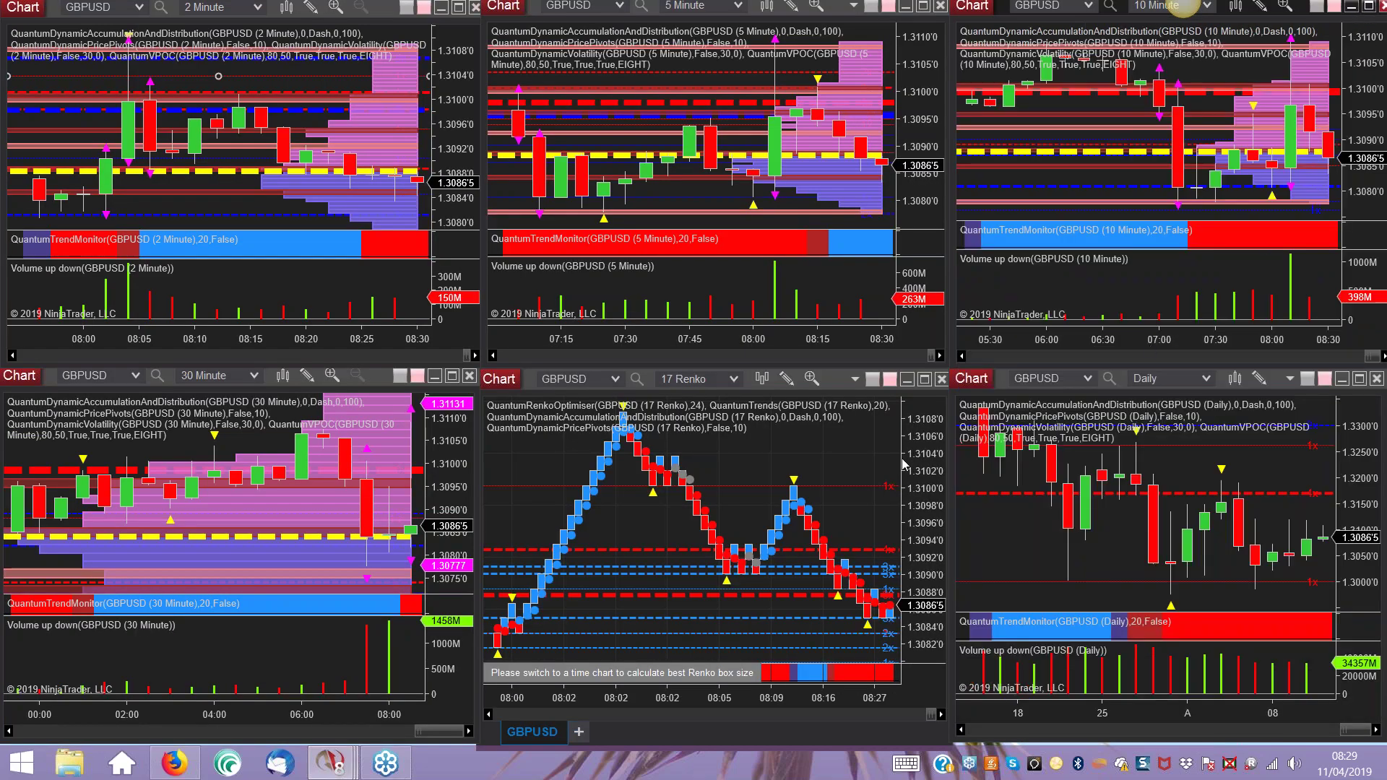
# - Maximise the GBPUSD 17 Renko chart, widen its brick spacing along the time axis, and restore the chart's size
pyautogui.click(924, 380)
pyautogui.moveTo(892, 695); pyautogui.dragTo(462, 650)
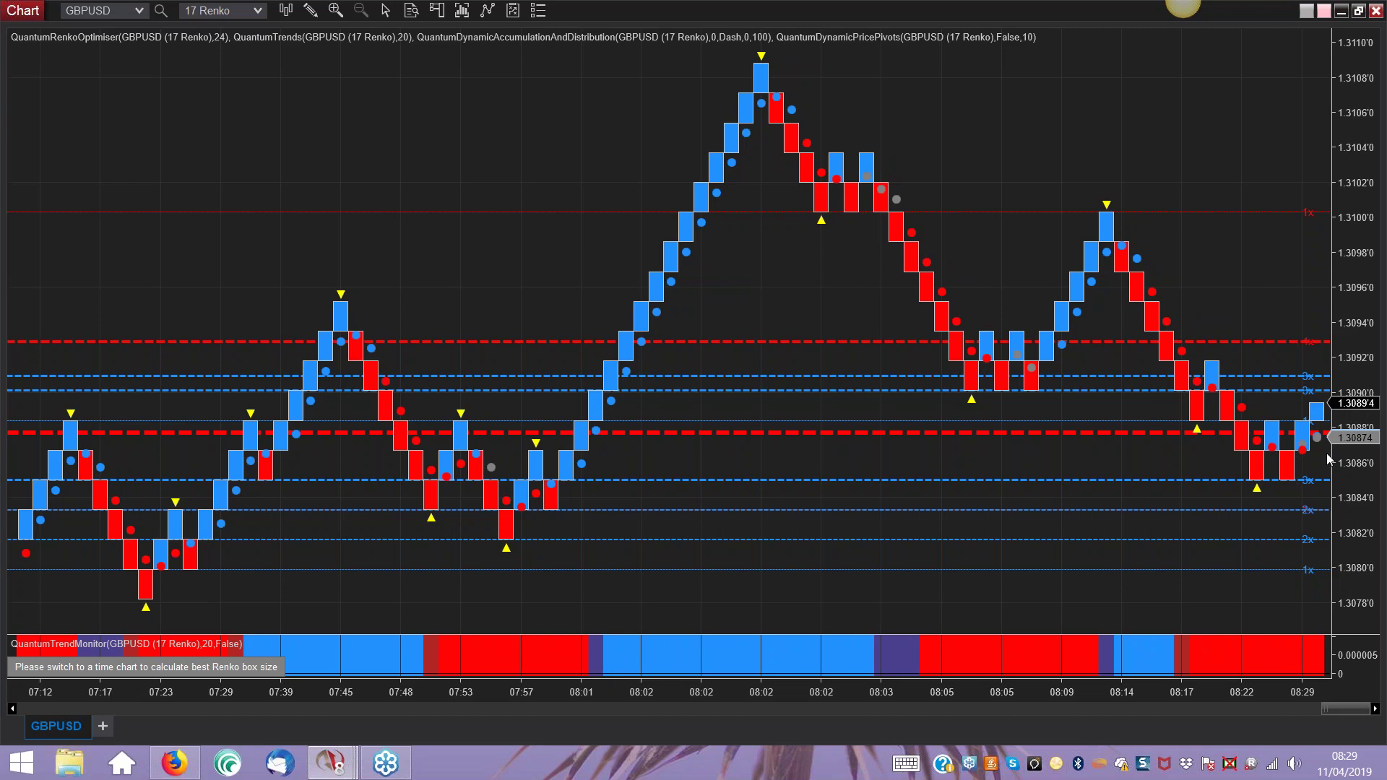
pyautogui.click(1358, 12)
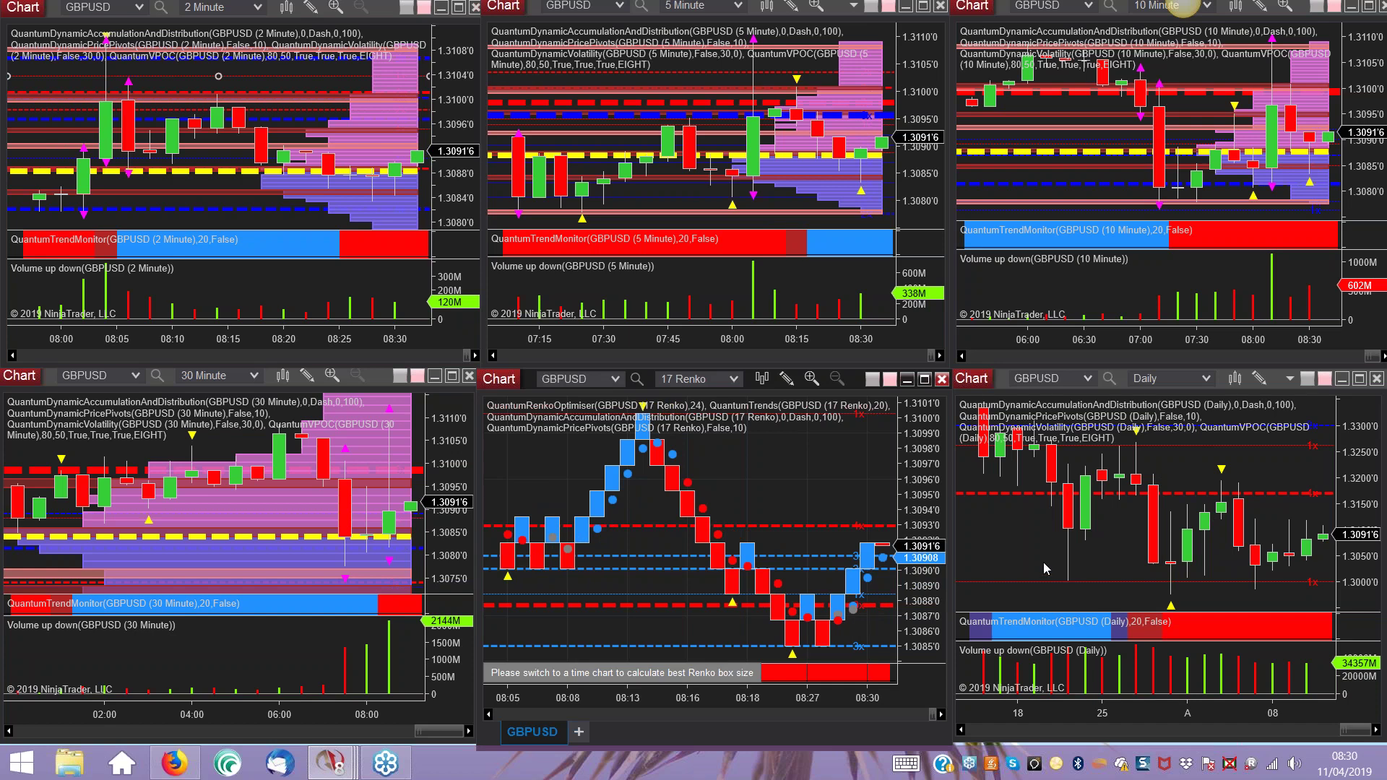
# - Maximise the GBPUSD Daily chart, bring up the QuantumVPOC volume profile on it, and restore the chart to the grid
pyautogui.click(1220, 634)
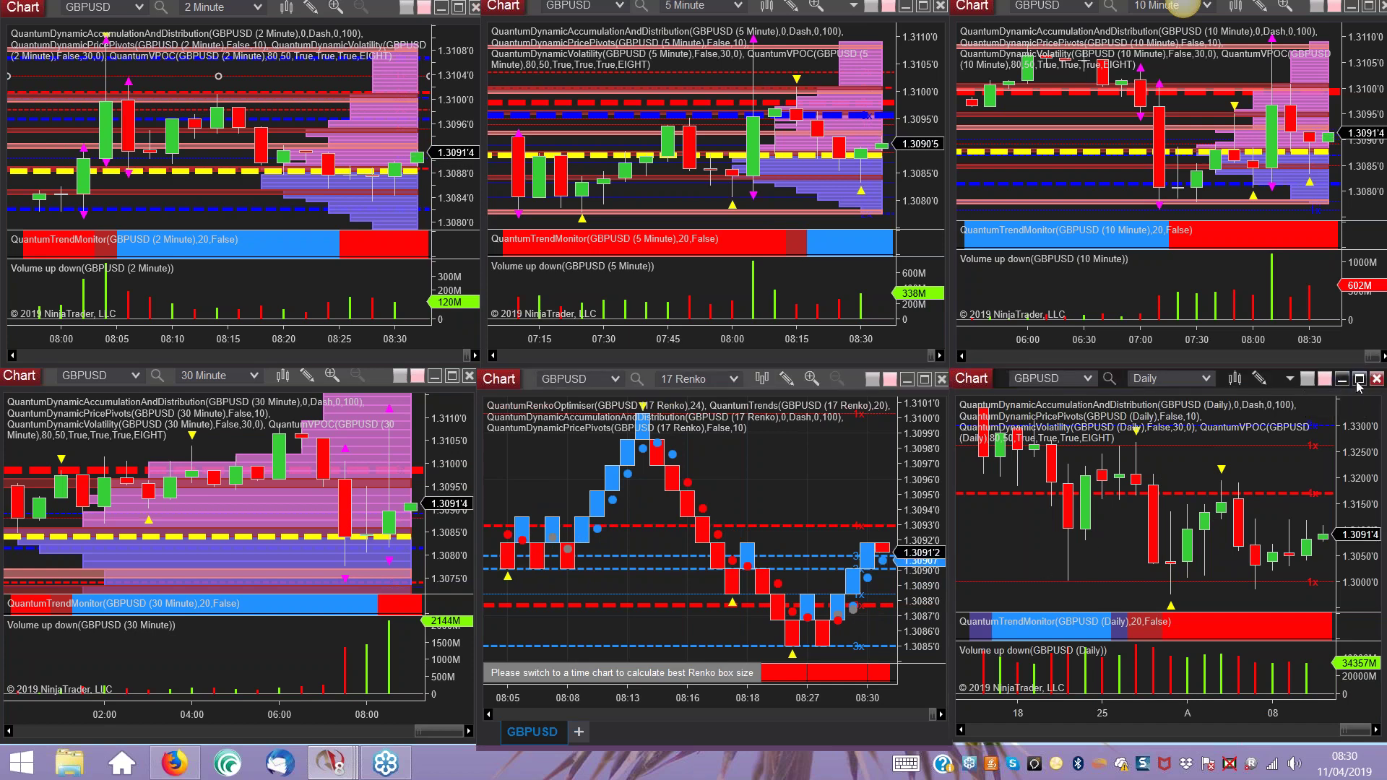
pyautogui.click(1358, 381)
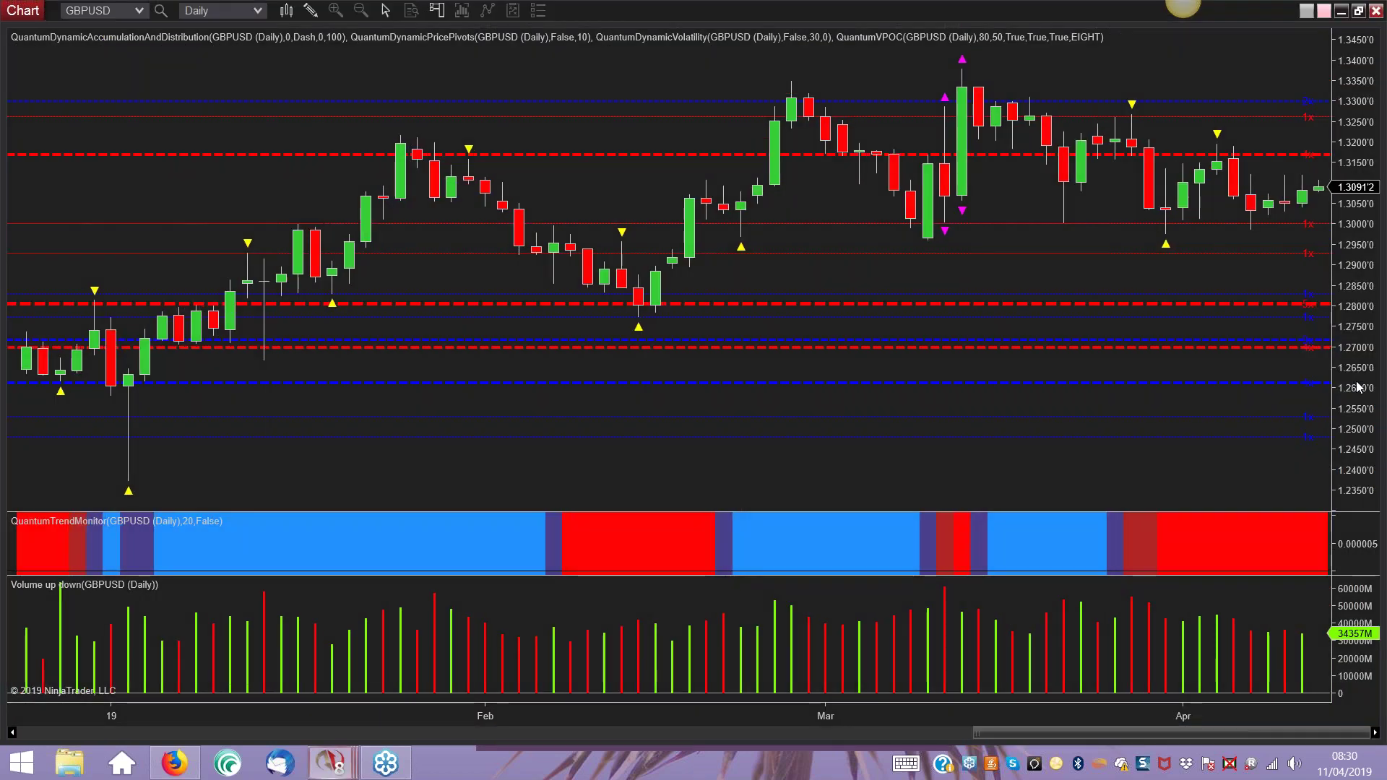
pyautogui.rightClick(423, 81)
pyautogui.click(322, 381)
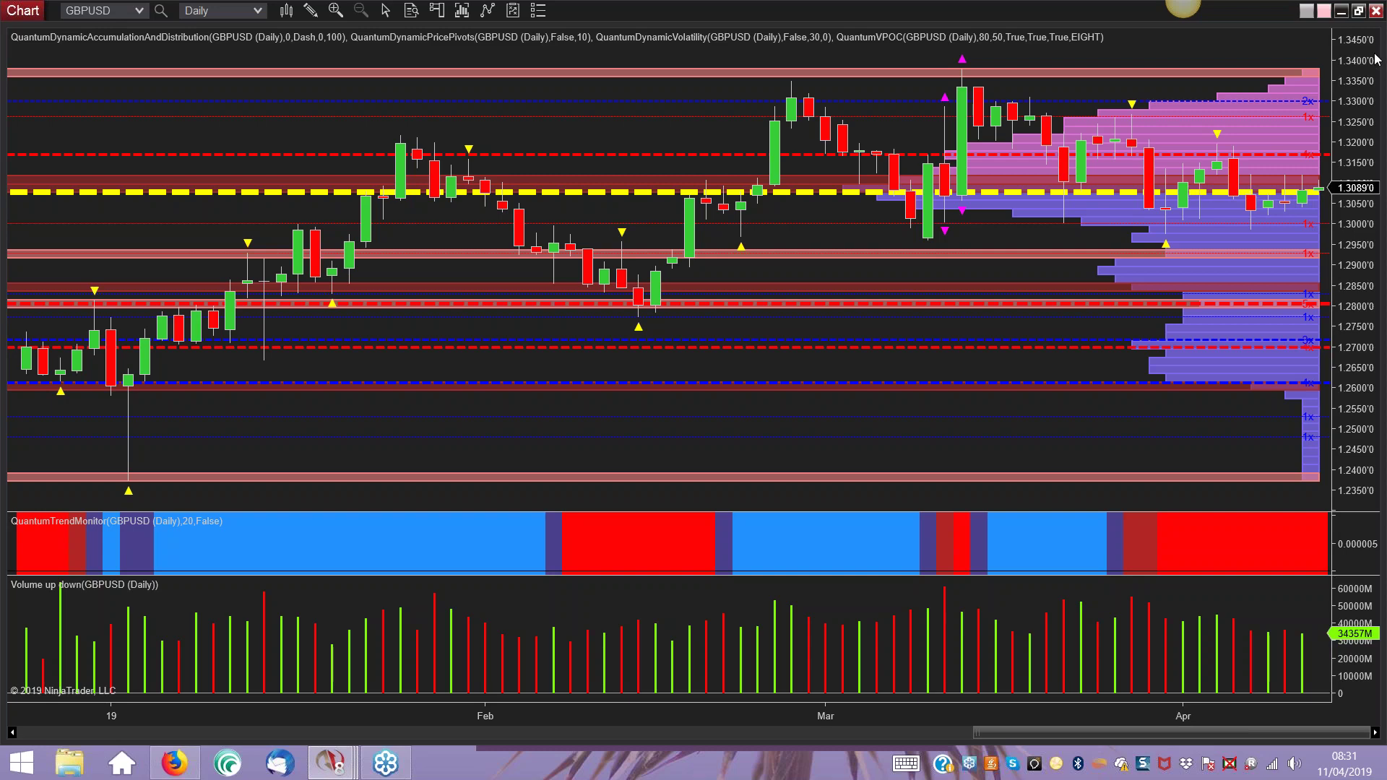
pyautogui.click(1358, 10)
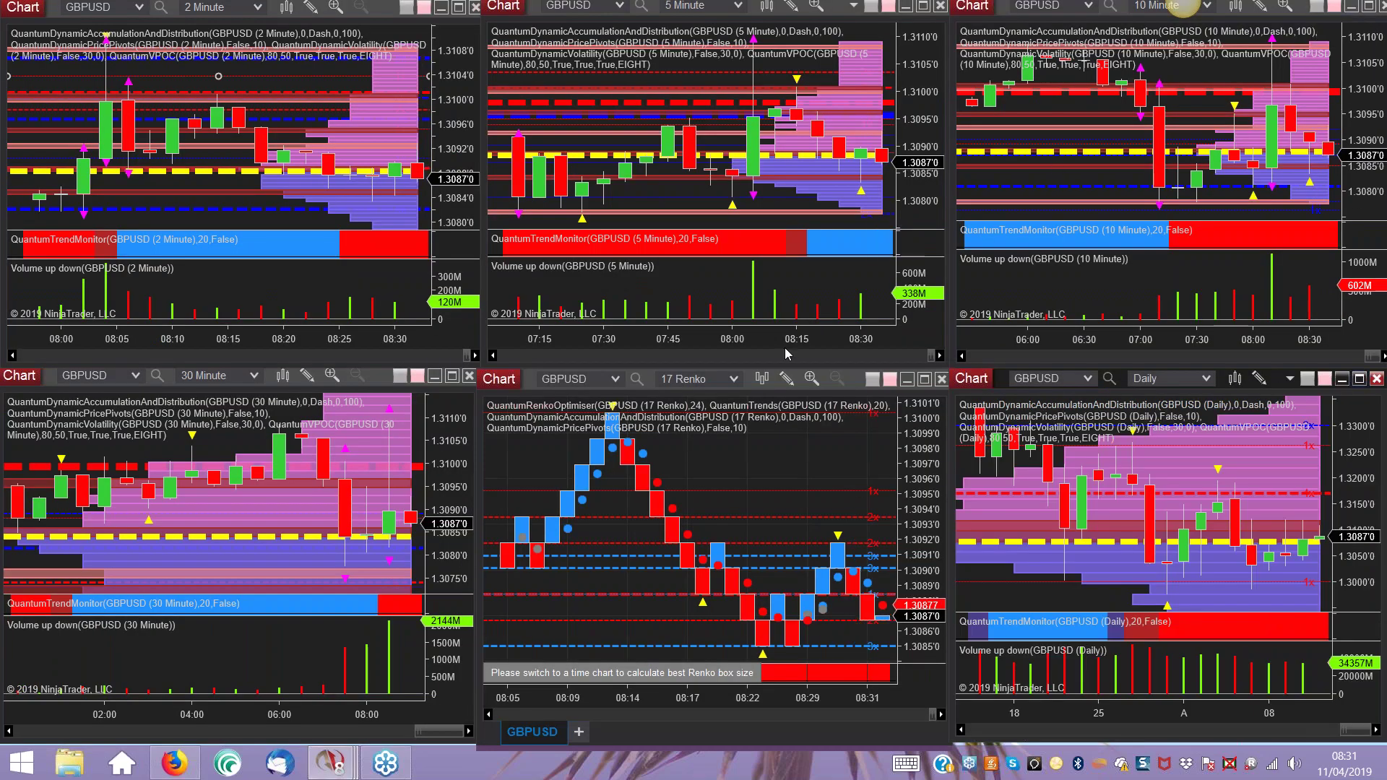
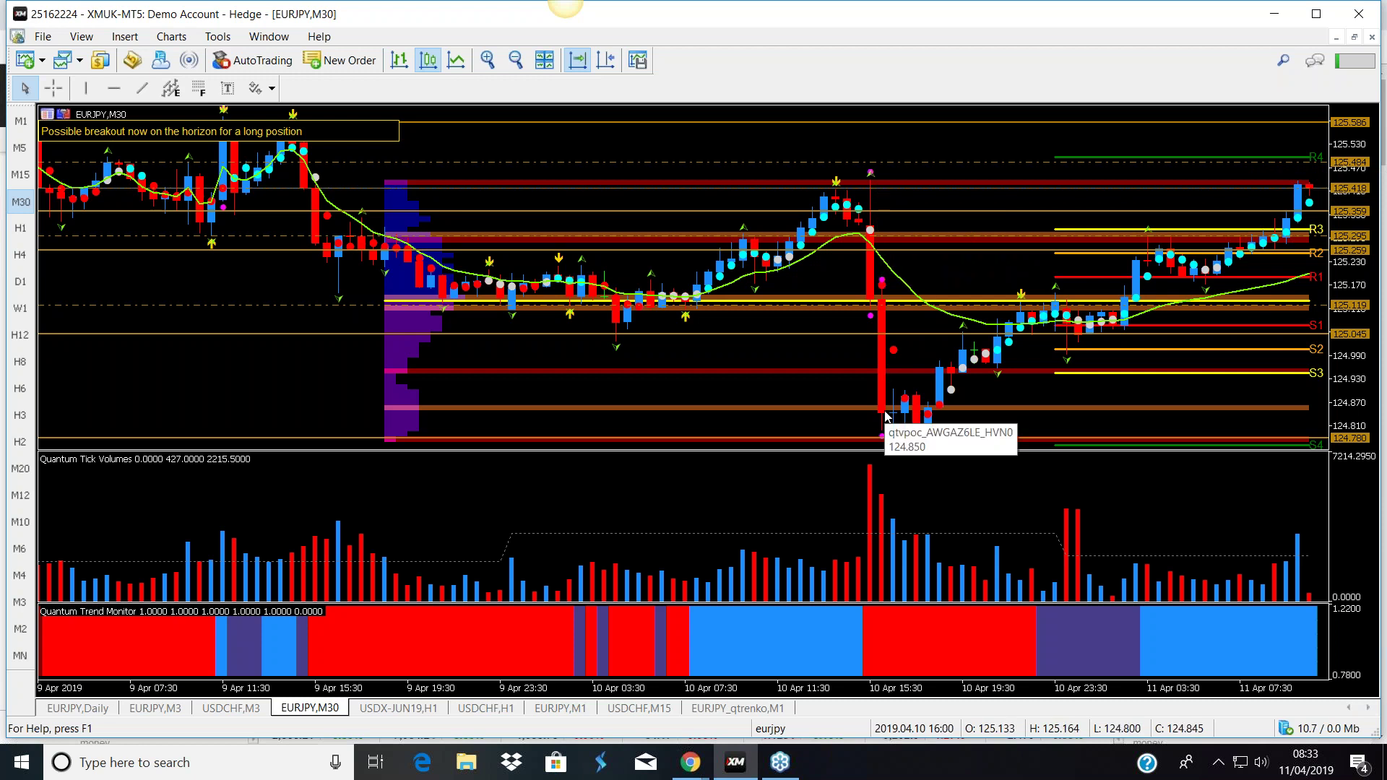
# - Restore the EURJPY,M30 chart in MetaTrader 5, and view the EURJPY,M3 chart maximised to check its latest candles against the resistance levels
pyautogui.click(1356, 38)
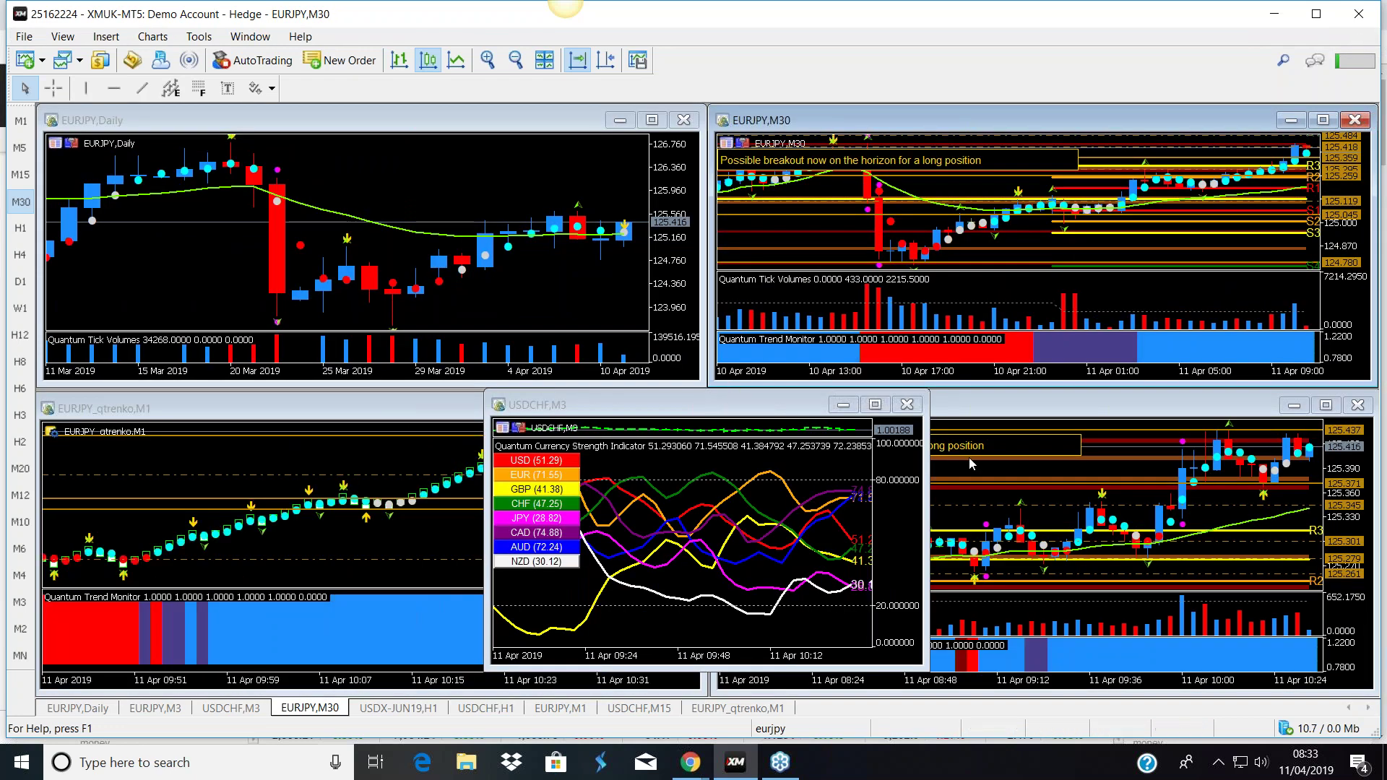
pyautogui.click(1045, 476)
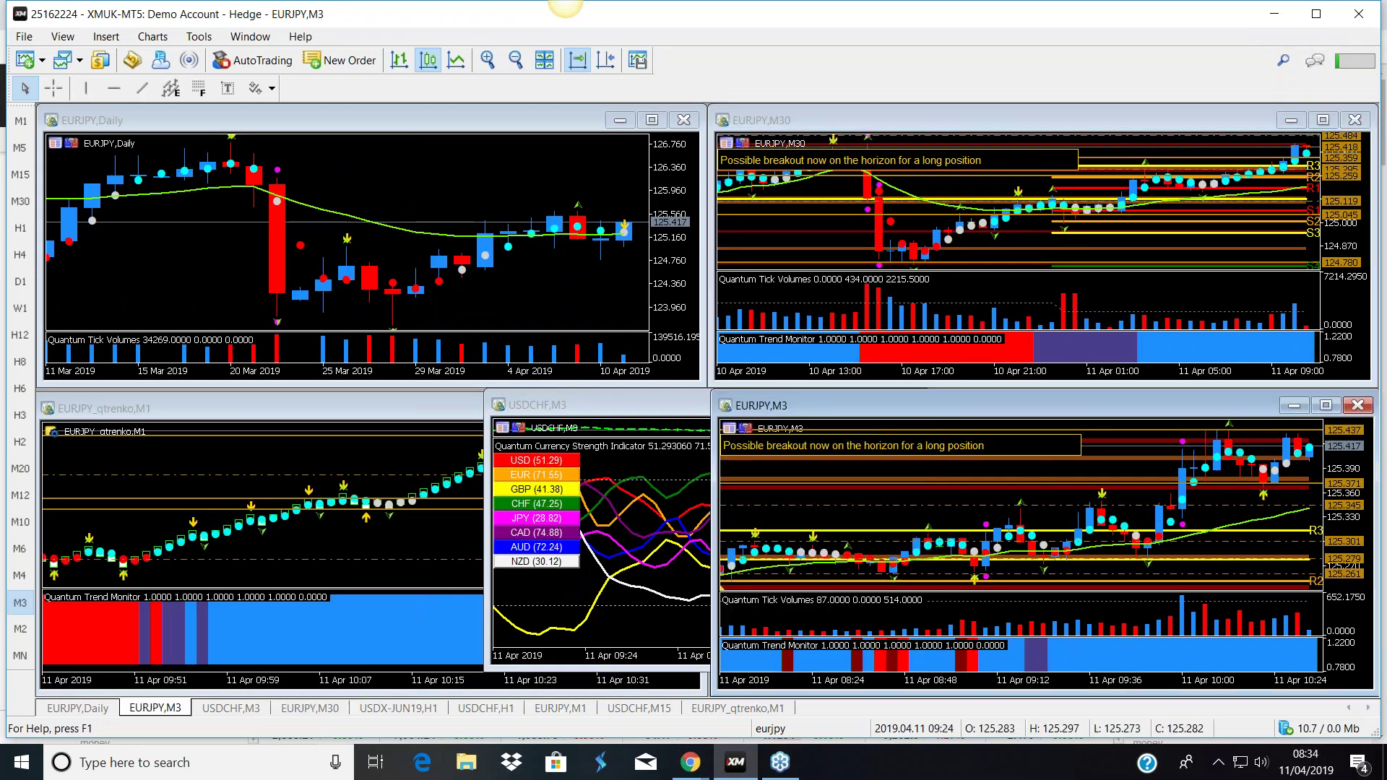
pyautogui.click(1326, 405)
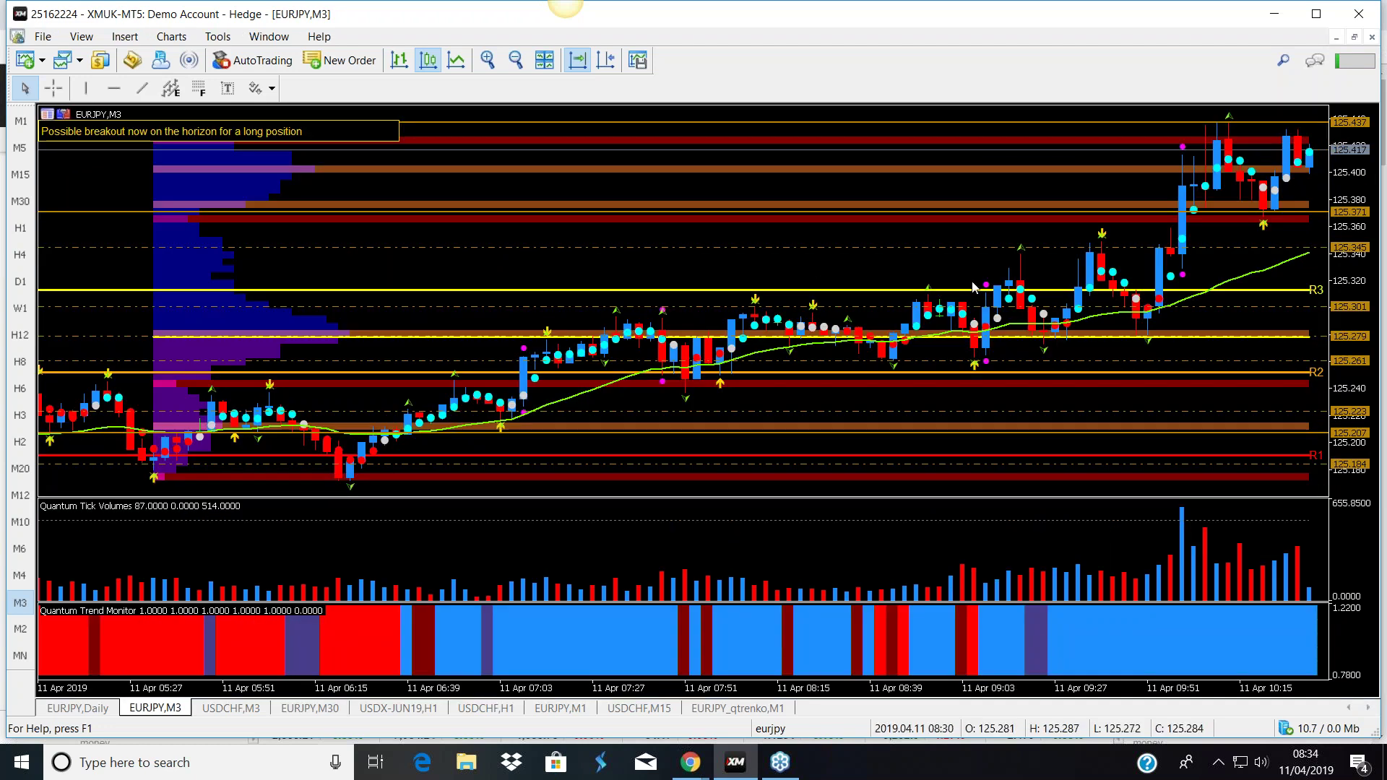
pyautogui.moveTo(1185, 157)
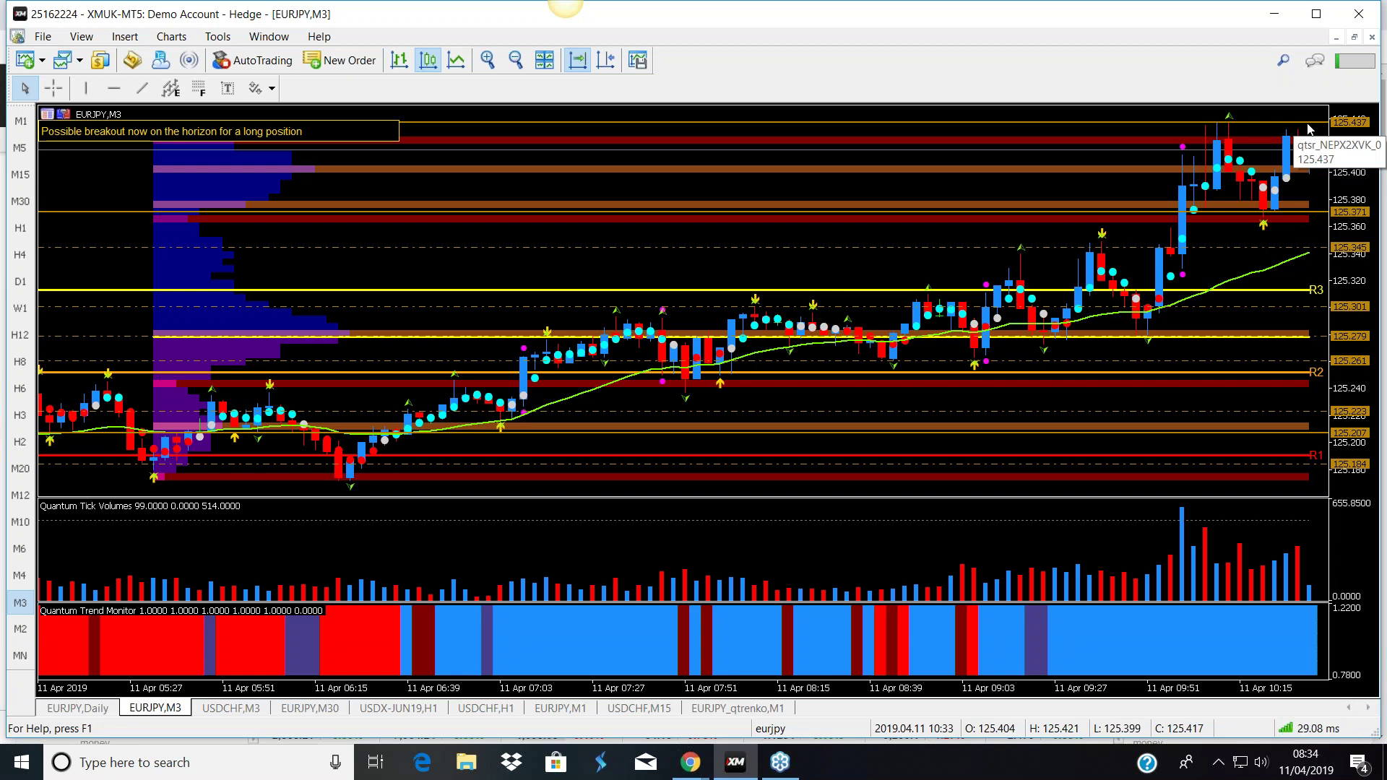
pyautogui.click(1353, 38)
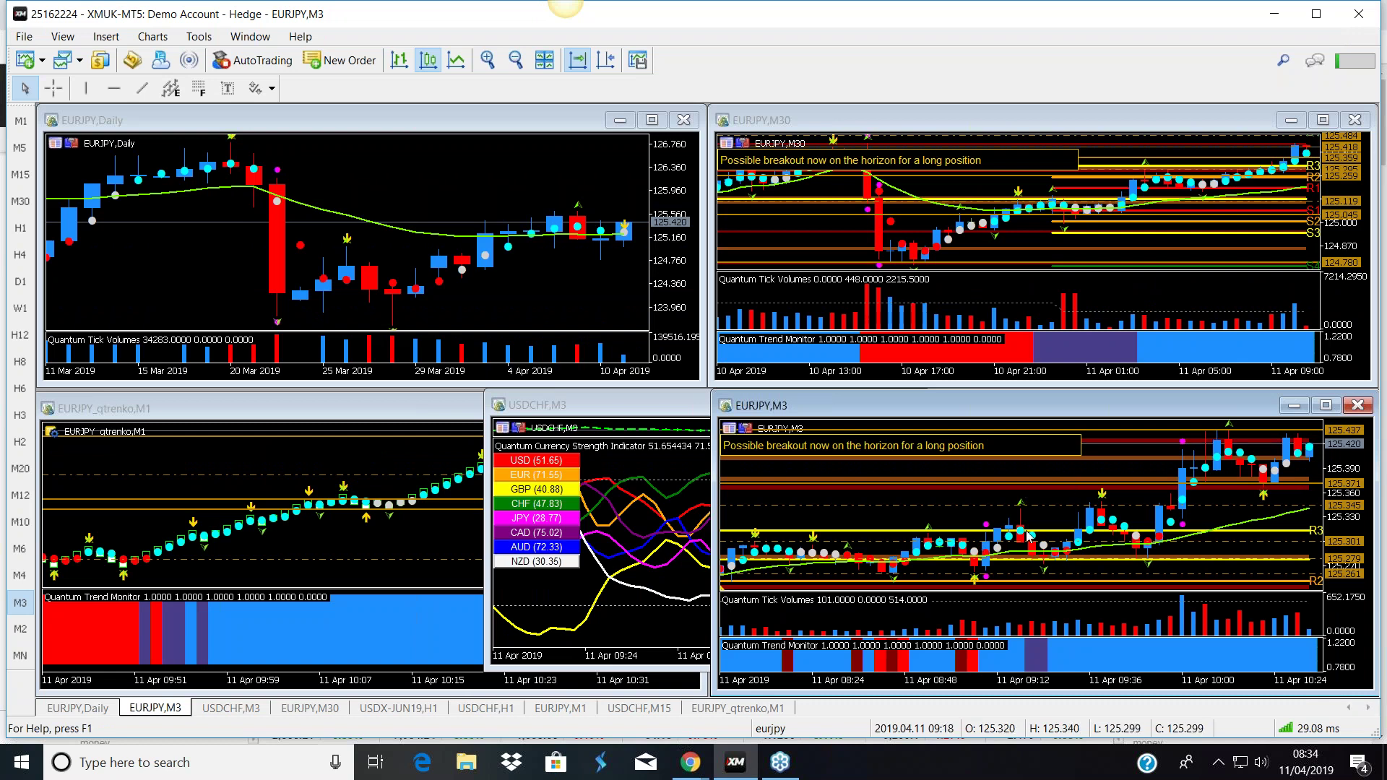
pyautogui.moveTo(1028, 535)
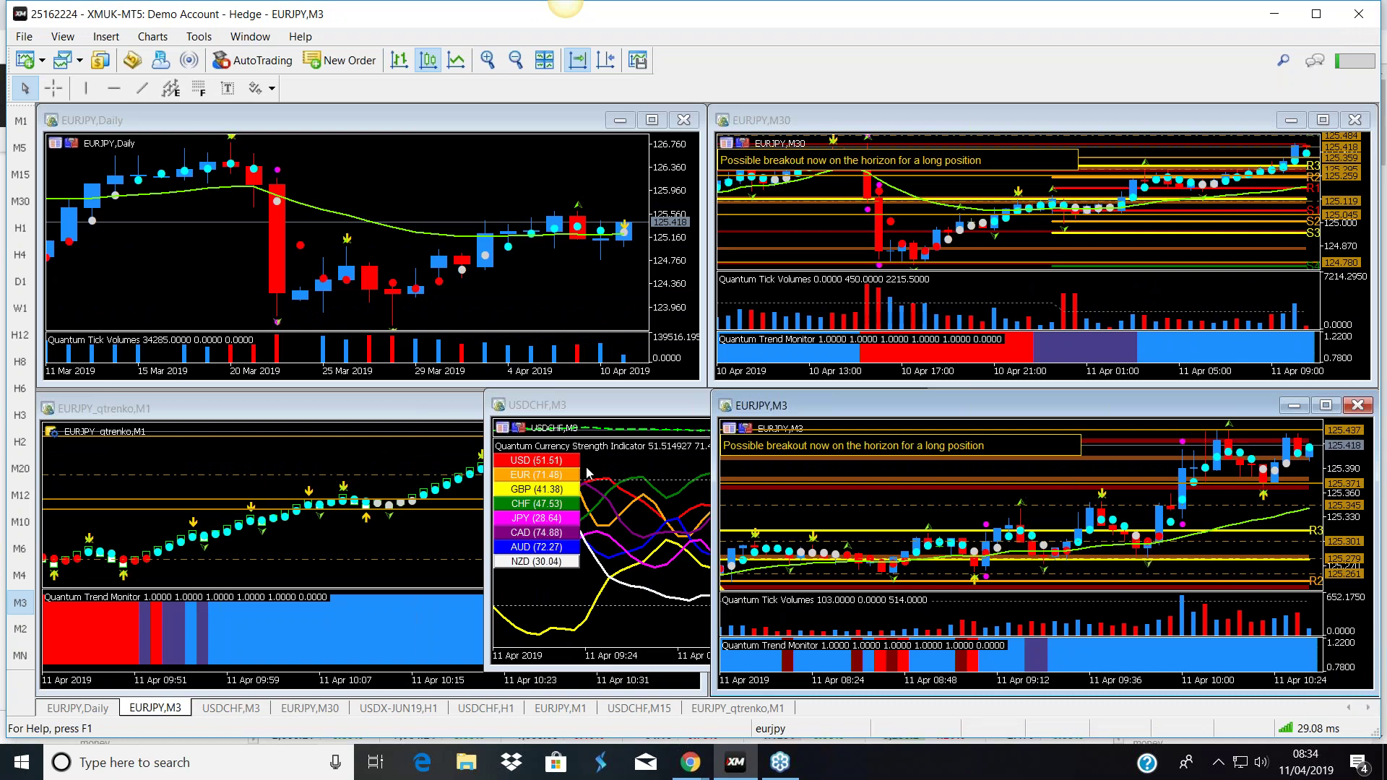
# - View the EURJPY_qtrenko,M1 chart maximised, examining the recent bricks and trend changes against the price levels, and restore it to the grid
pyautogui.click(382, 468)
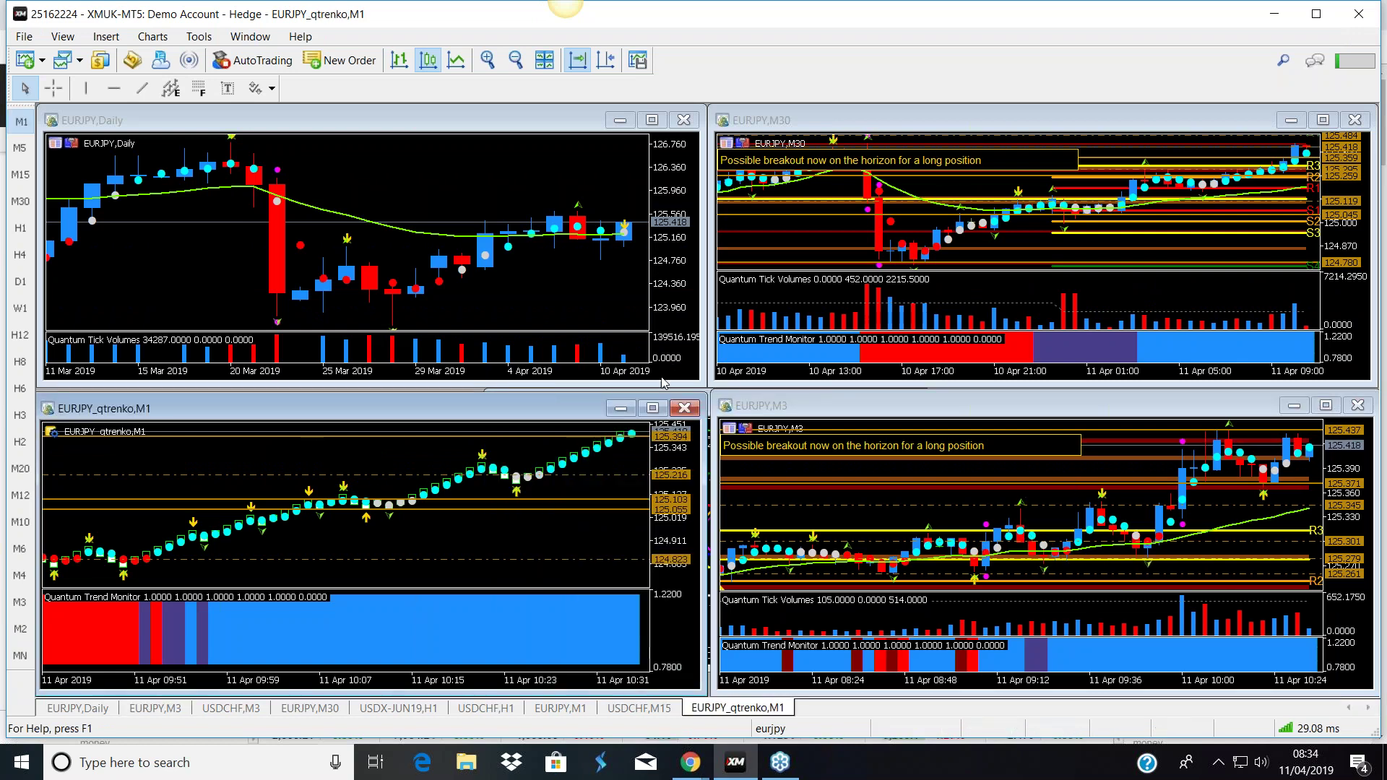
pyautogui.click(653, 408)
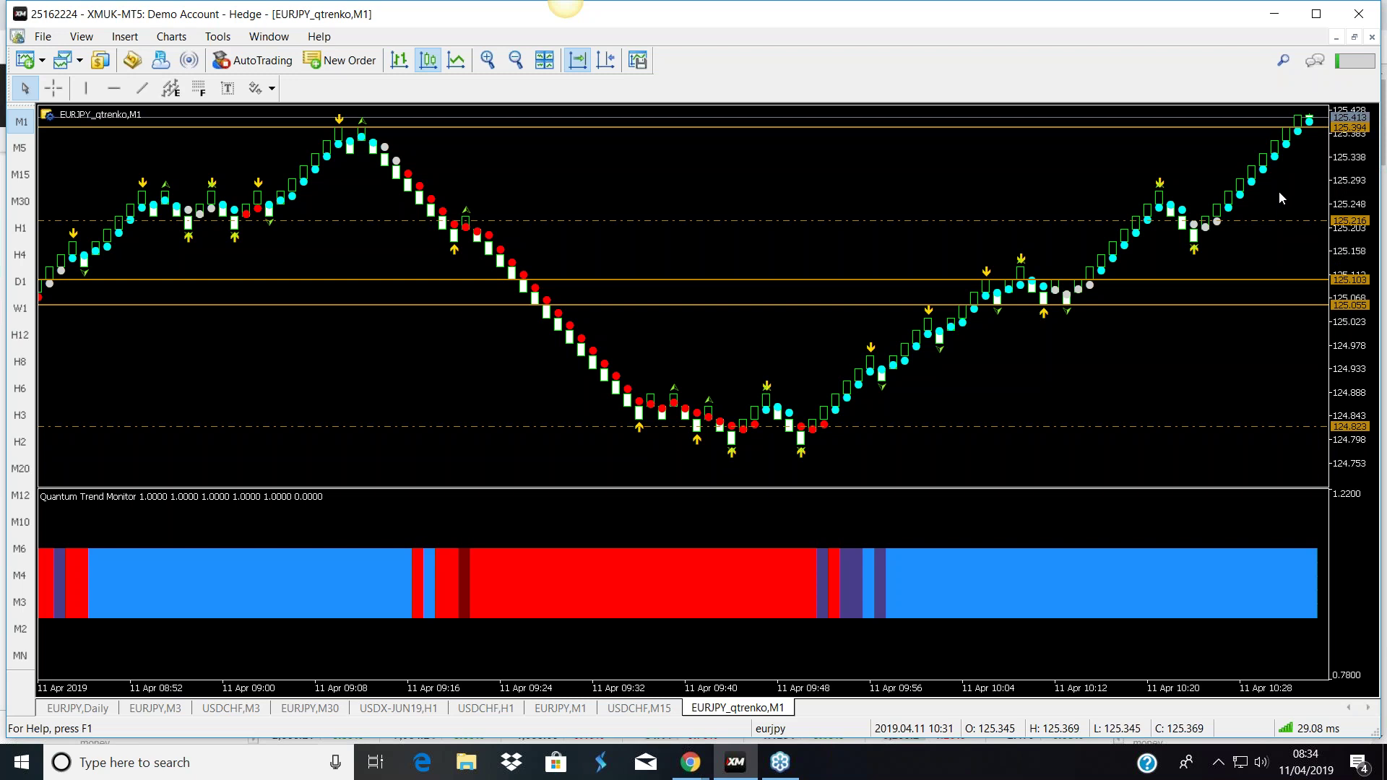
pyautogui.moveTo(1169, 200)
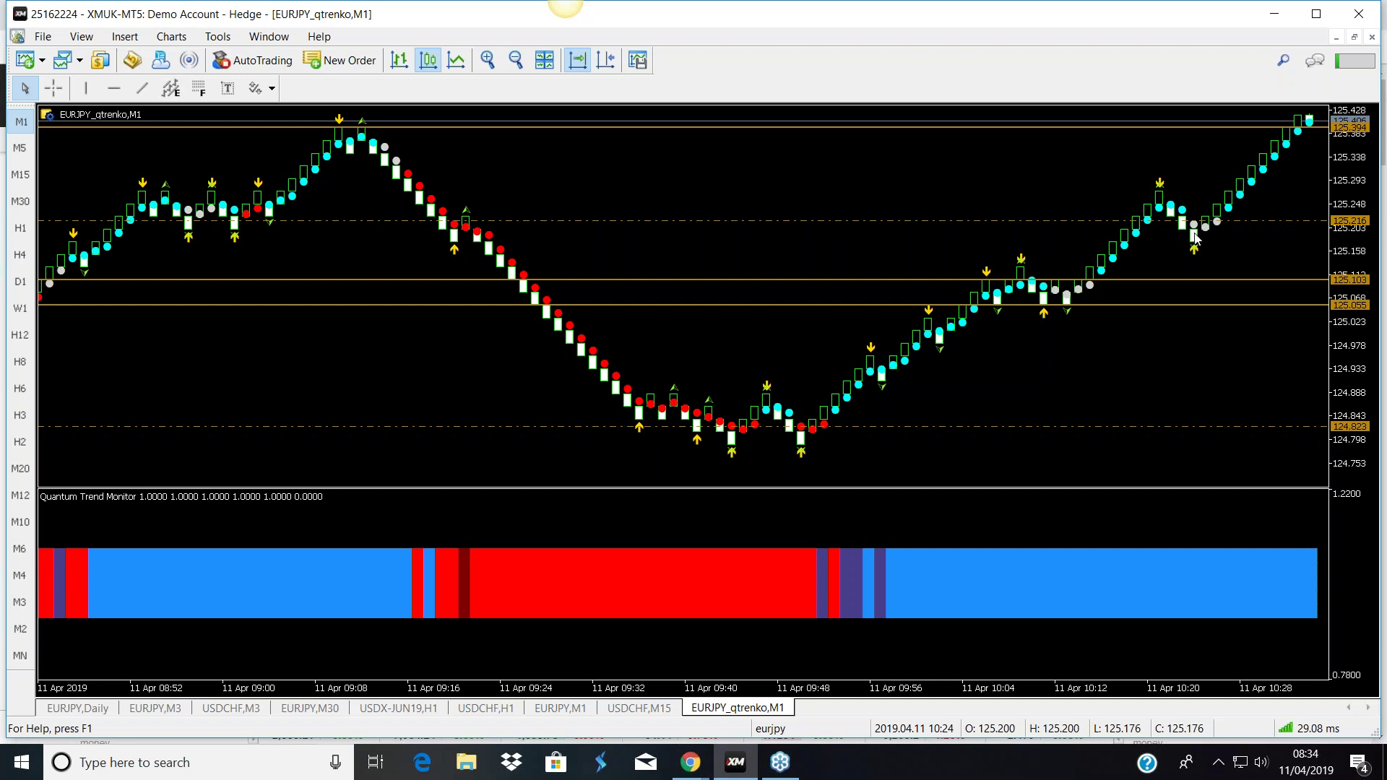
pyautogui.moveTo(1208, 235)
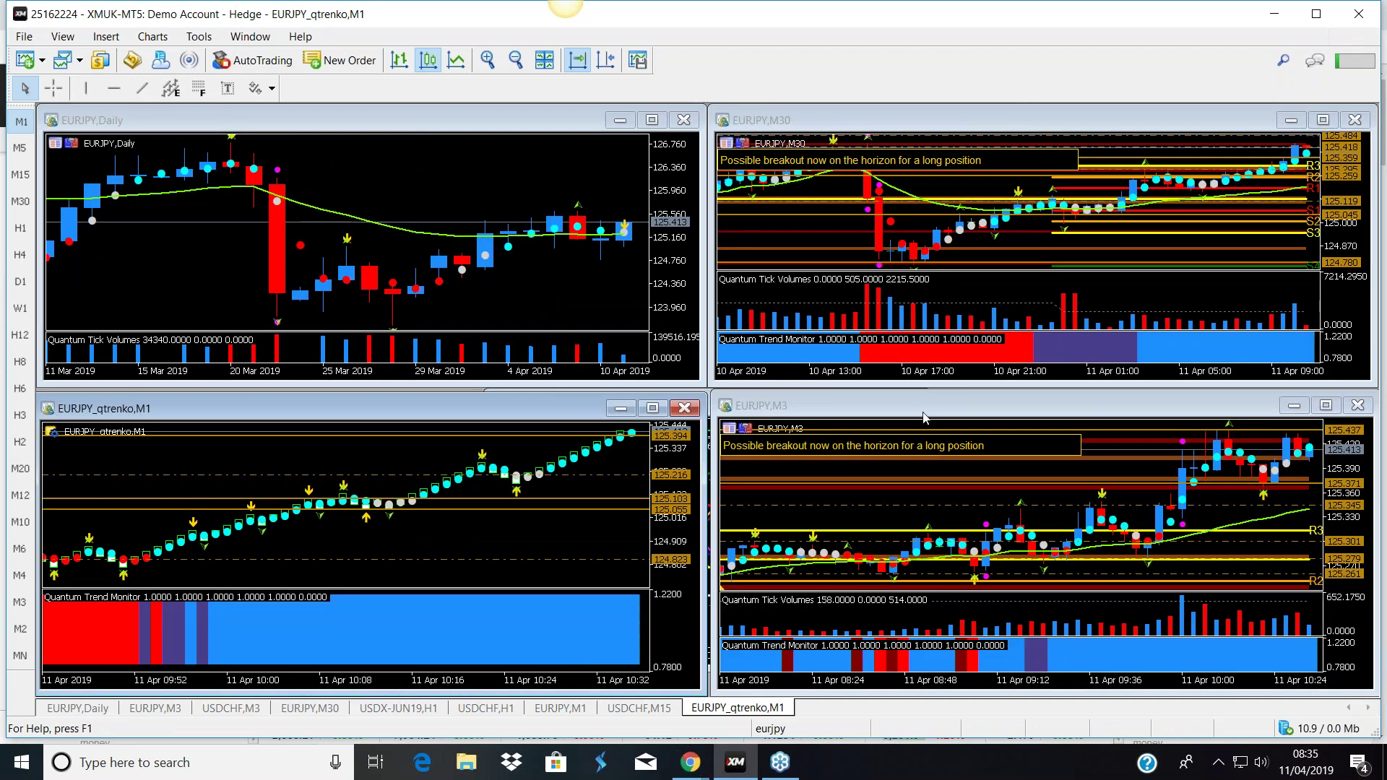
pyautogui.click(1355, 37)
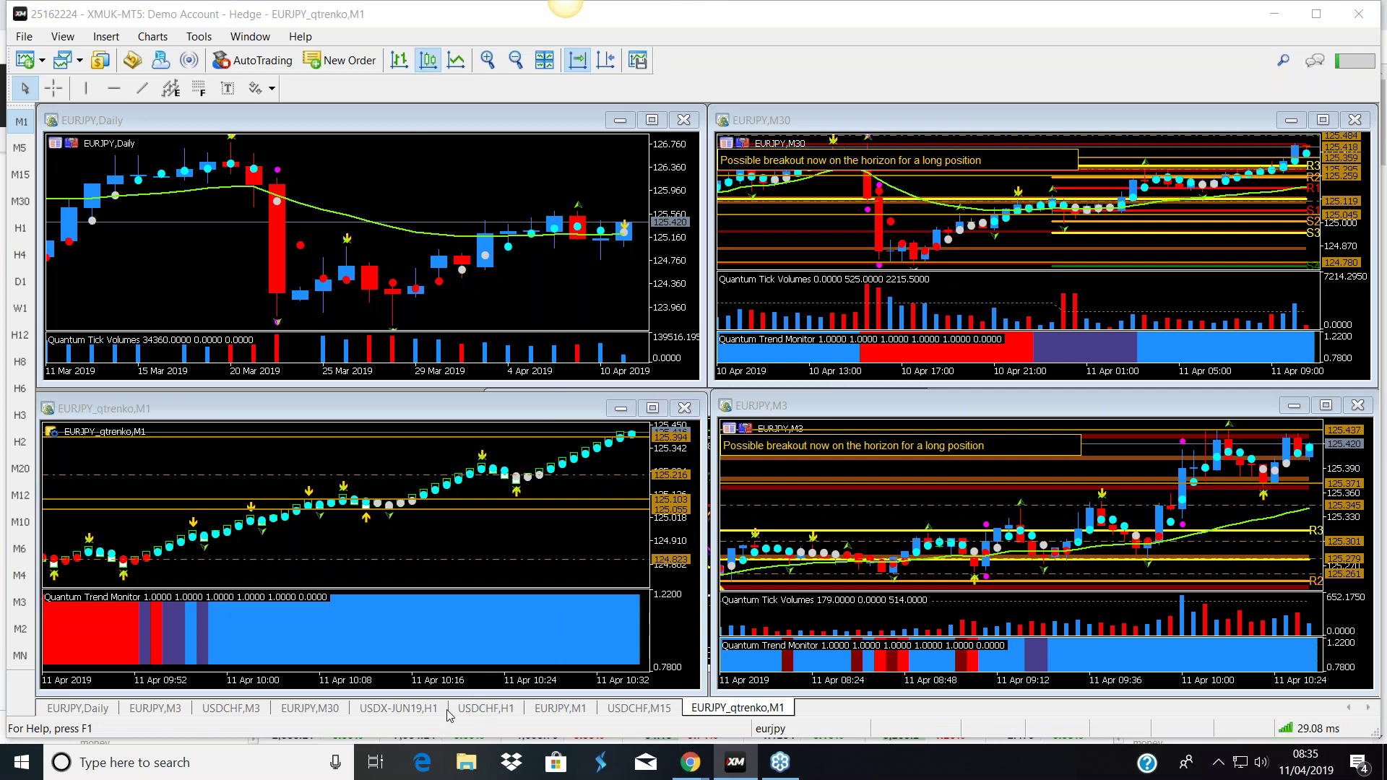
# - Maximise the USDCHF,M3 currency strength chart and switch its timeframe to M15 and finally M30, comparing the currency lines
pyautogui.click(231, 712)
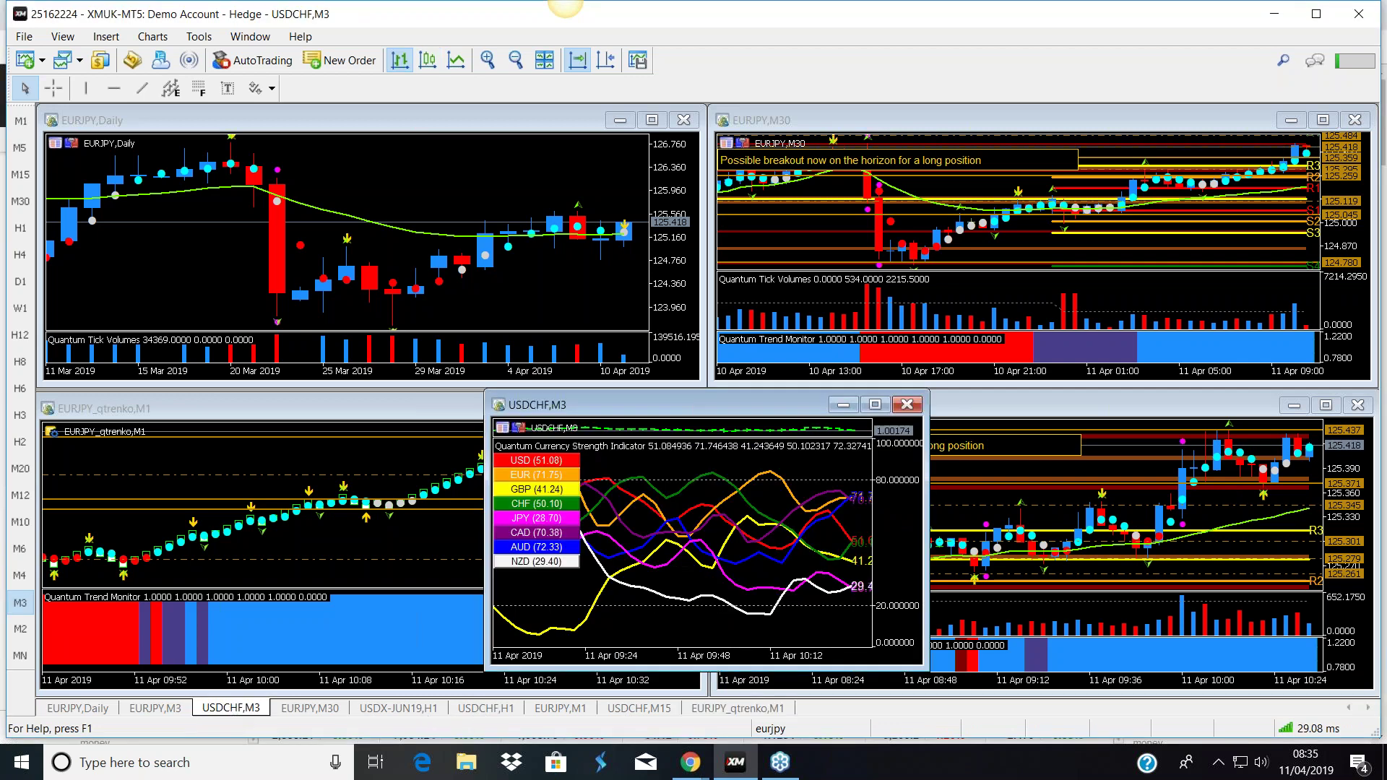
pyautogui.click(875, 405)
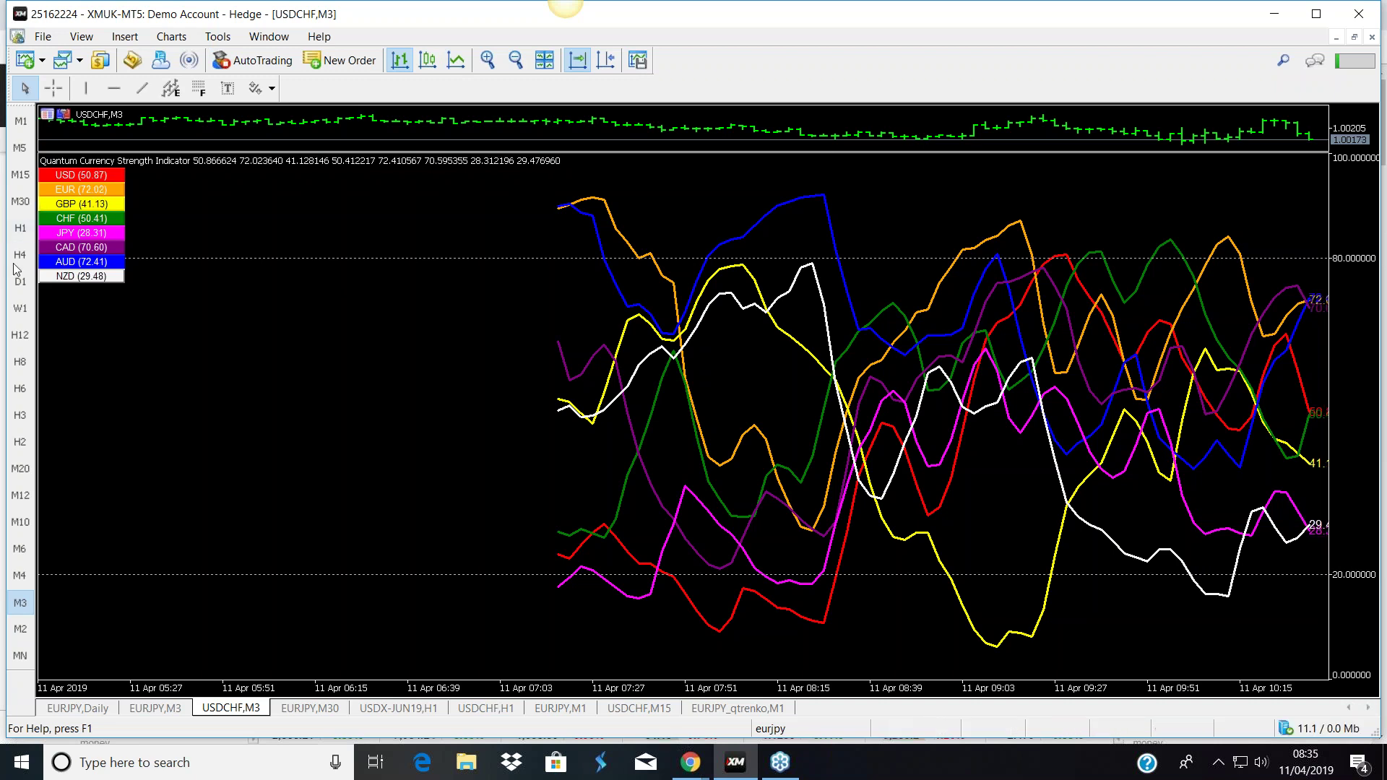
pyautogui.click(21, 175)
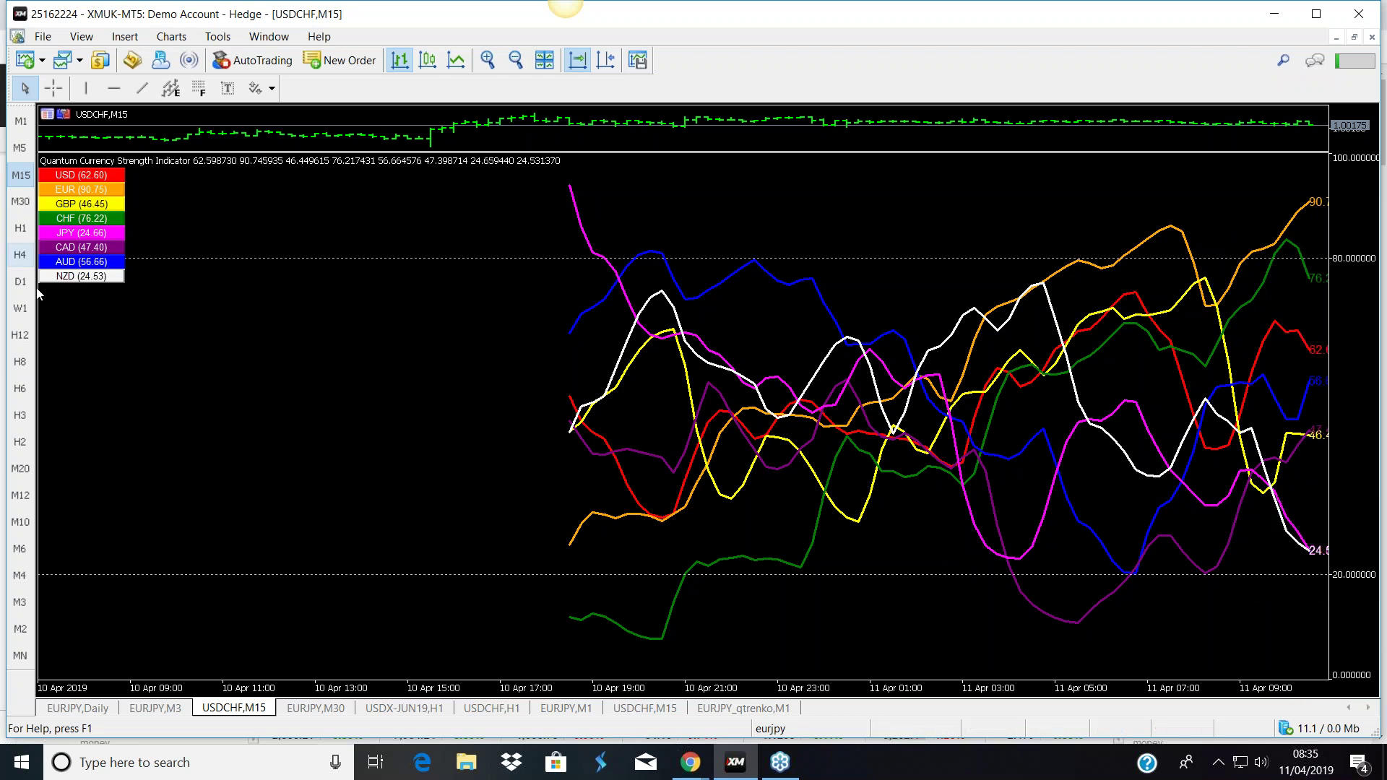
pyautogui.click(21, 203)
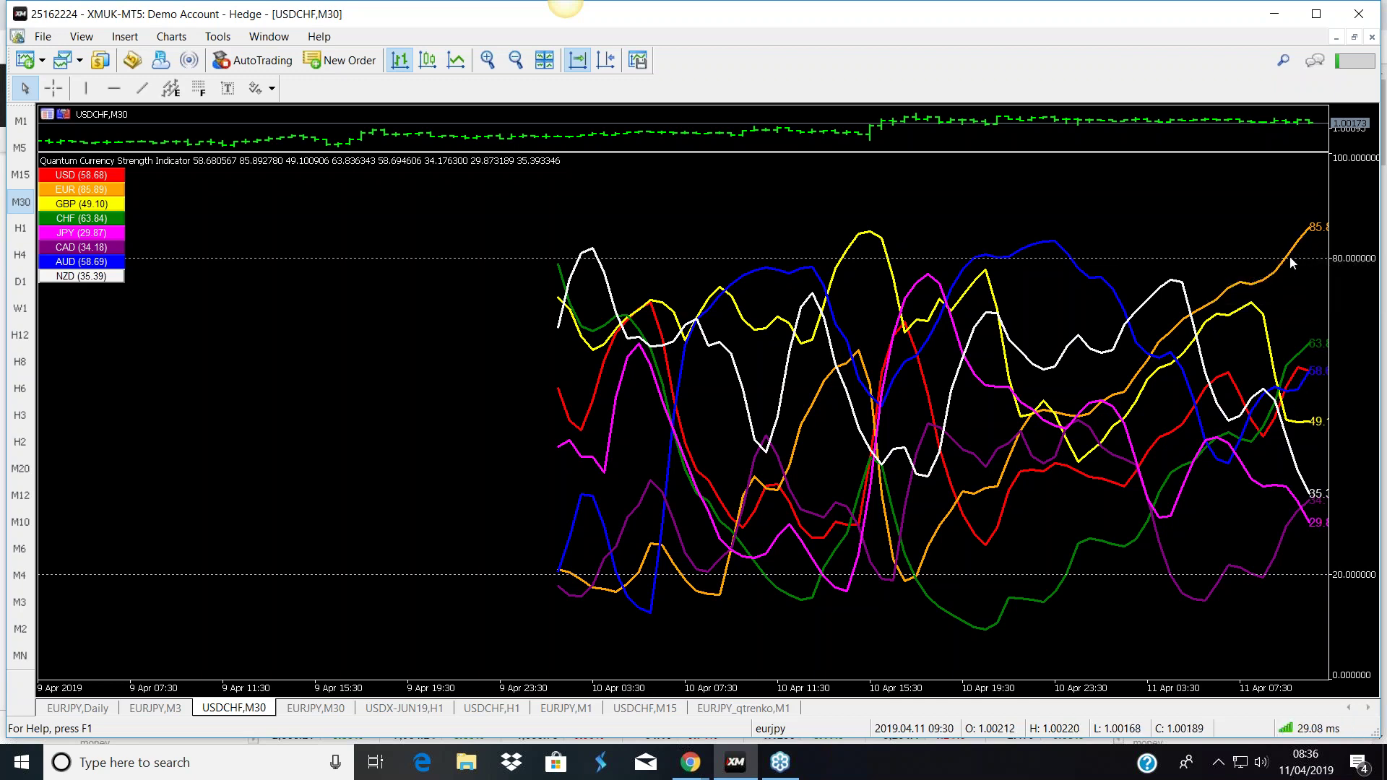
pyautogui.moveTo(1301, 397)
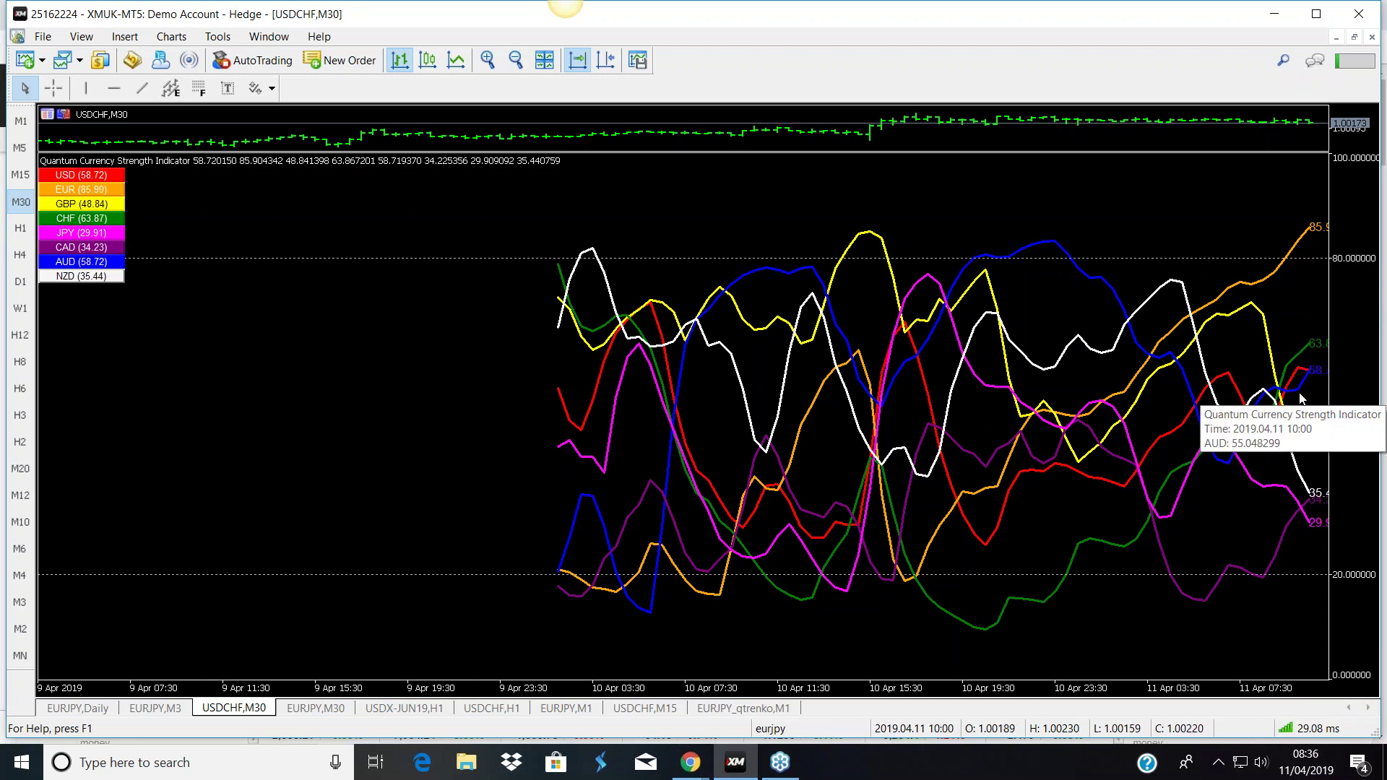
pyautogui.moveTo(1293, 504)
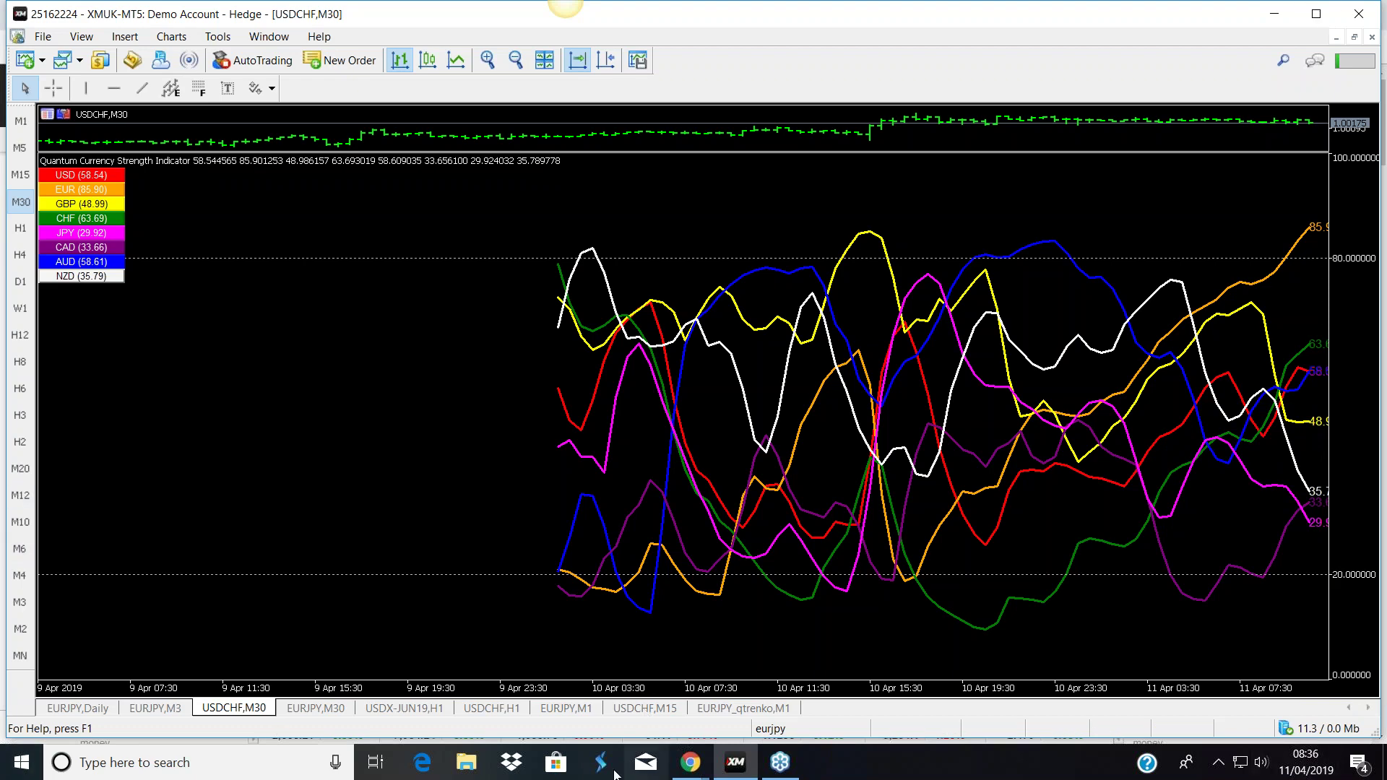
# - Switch to Investing.com in Chrome, check the Indices quotes and the S&P 500 VIX chart, and view the Myfxbook Forex Liquidity page
pyautogui.click(691, 763)
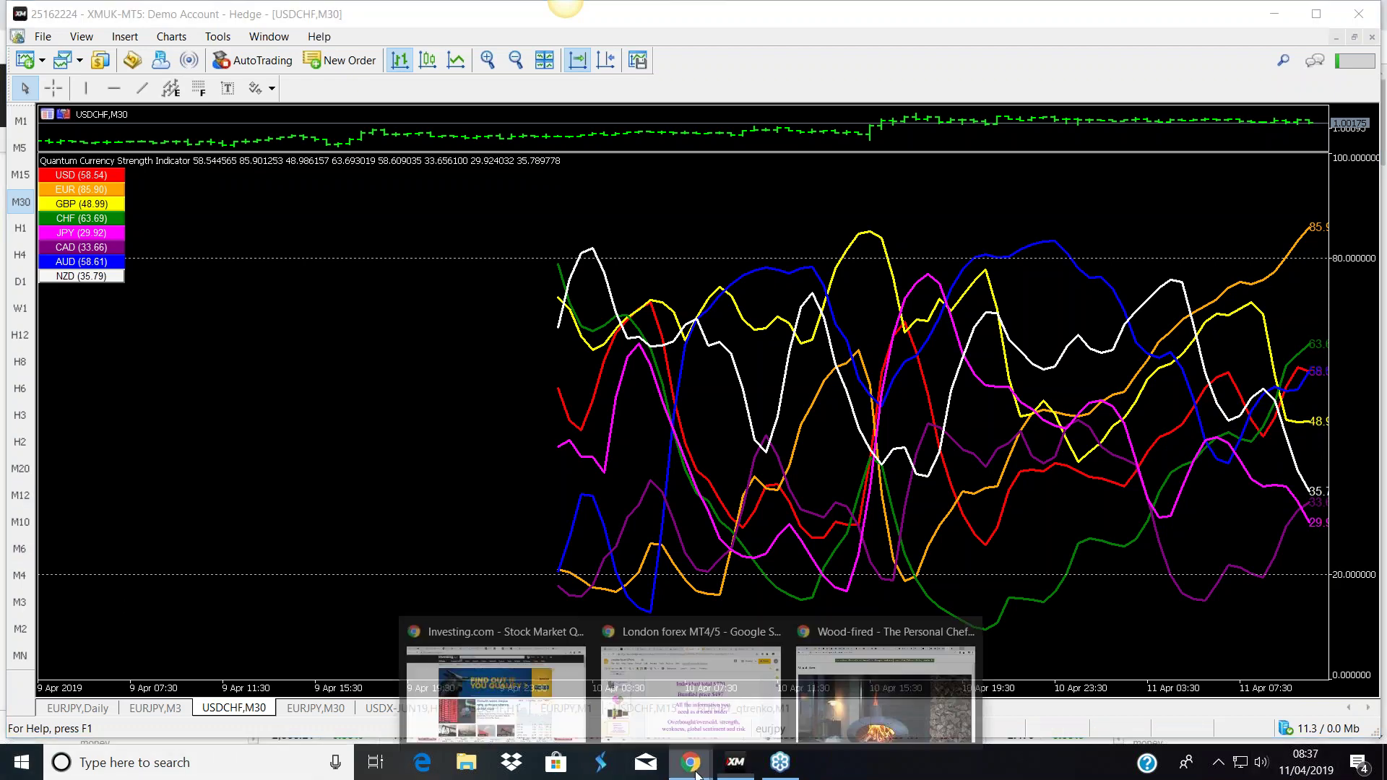
pyautogui.moveTo(660, 677)
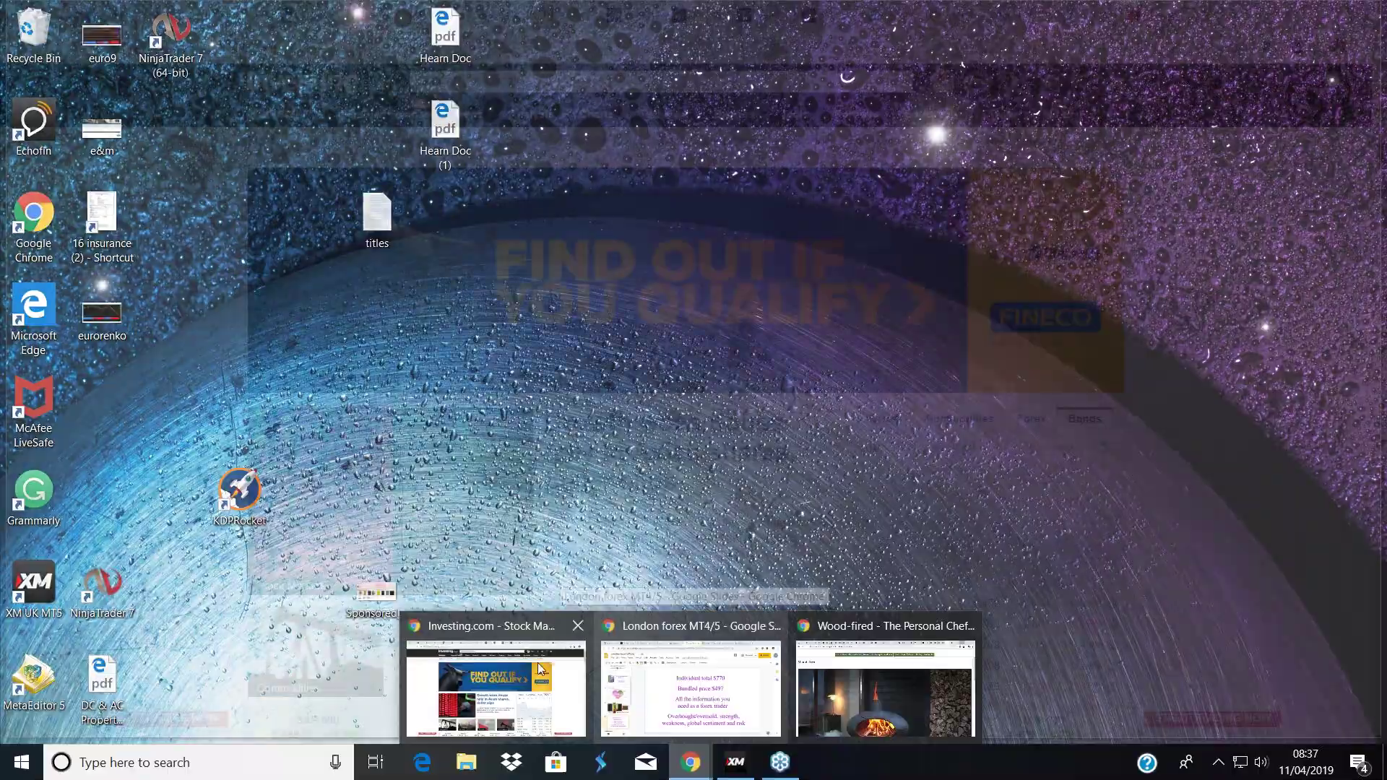
pyautogui.click(496, 687)
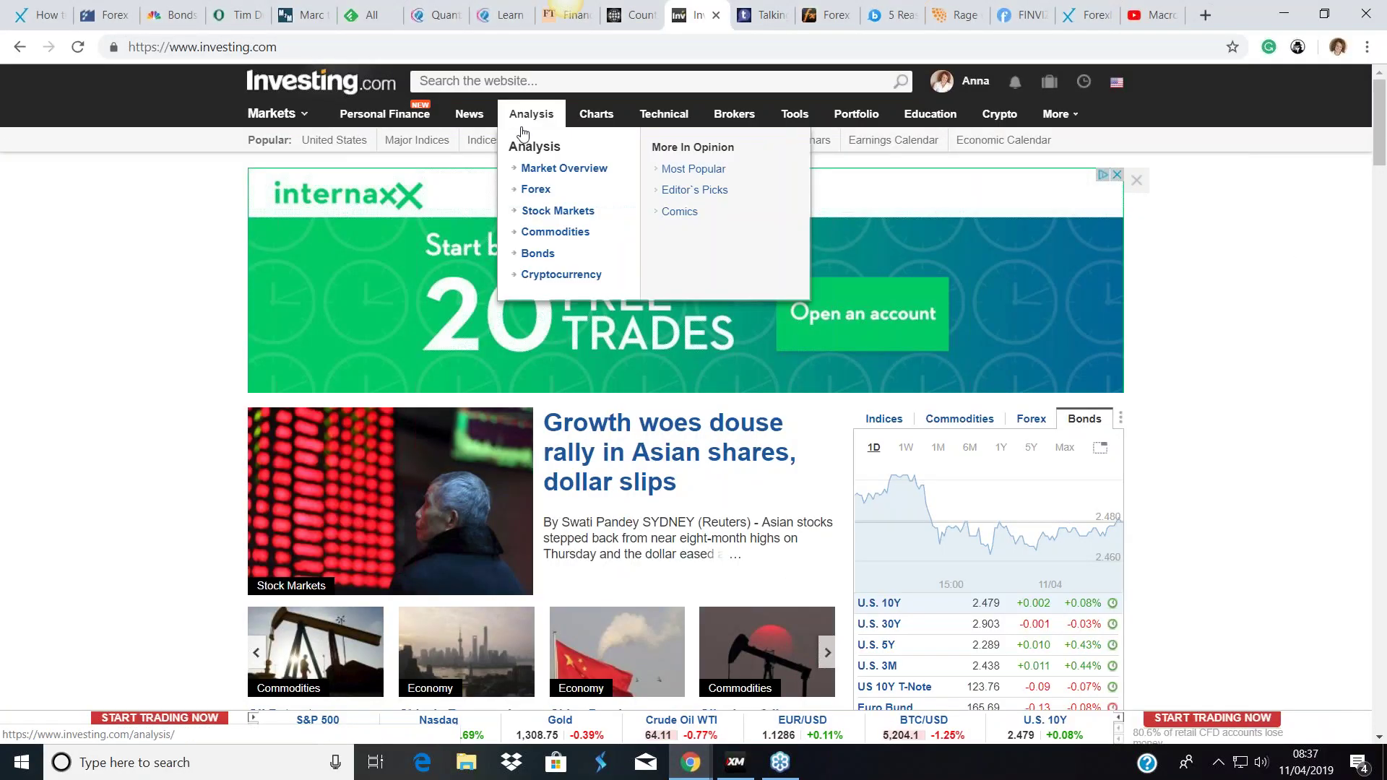
pyautogui.scroll(-3, 1213, 415)
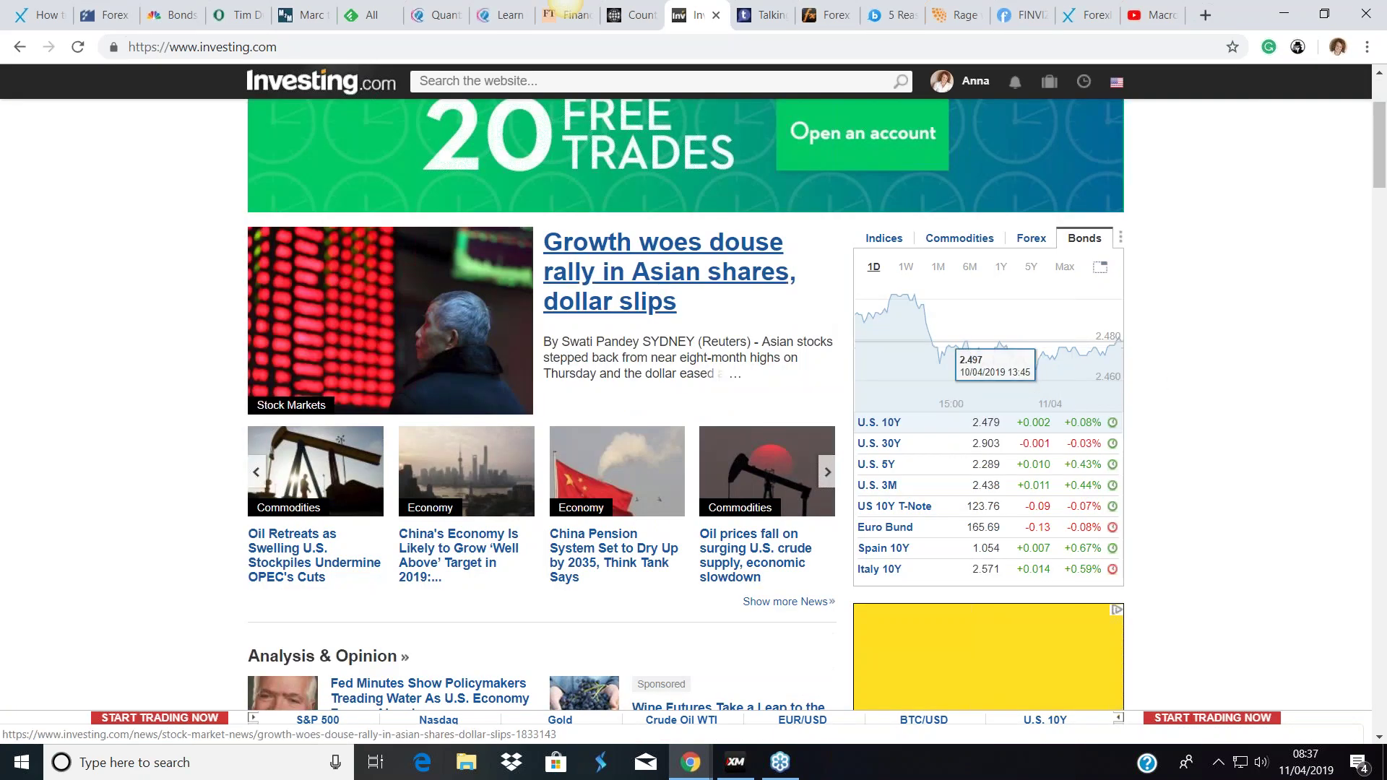
pyautogui.click(884, 238)
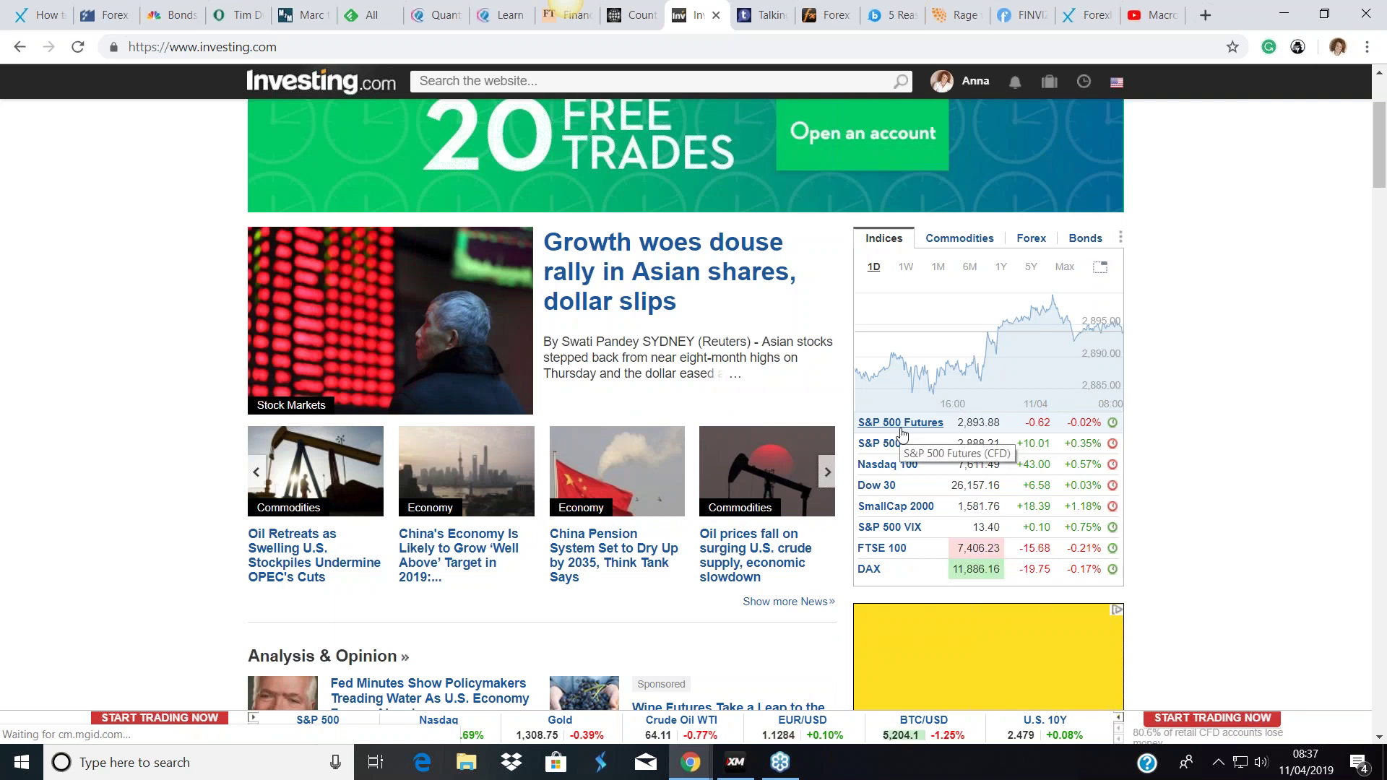
pyautogui.moveTo(896, 527)
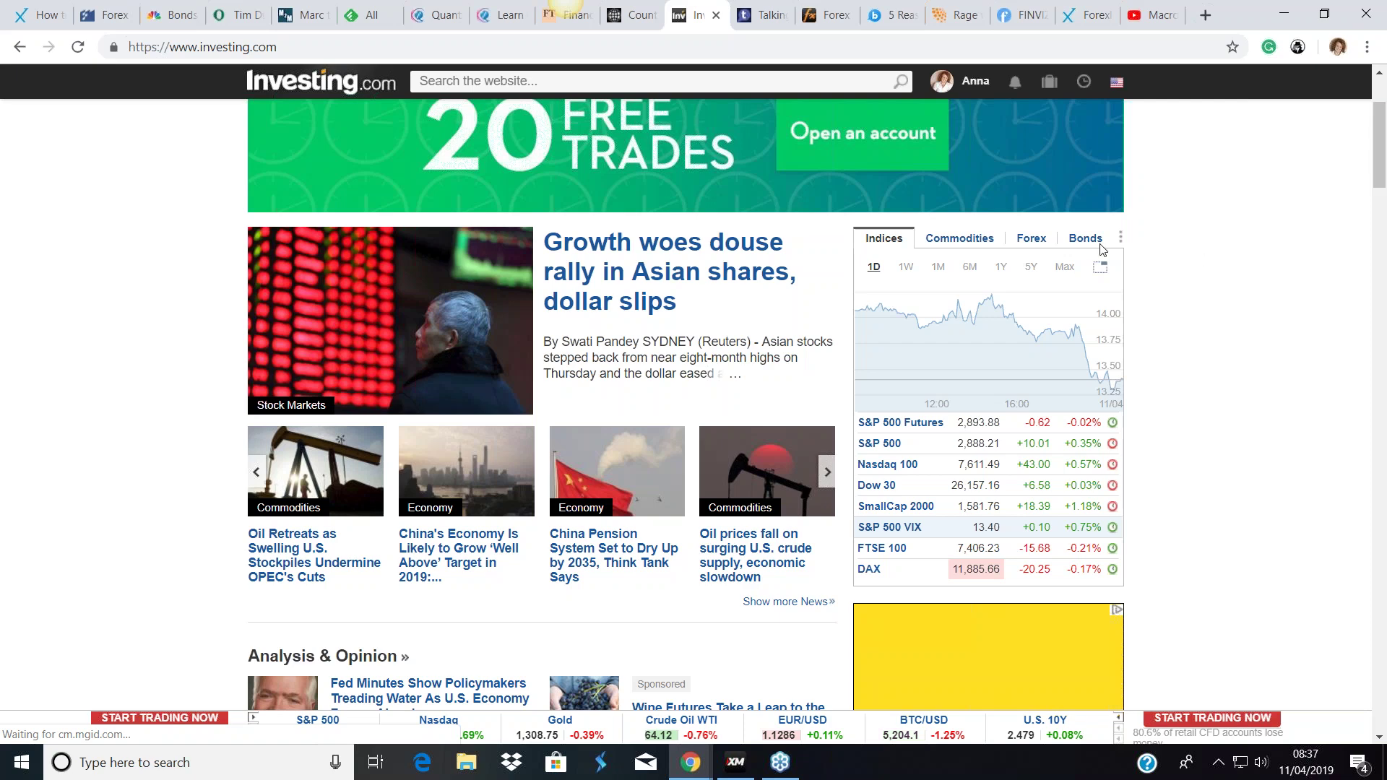
pyautogui.click(826, 26)
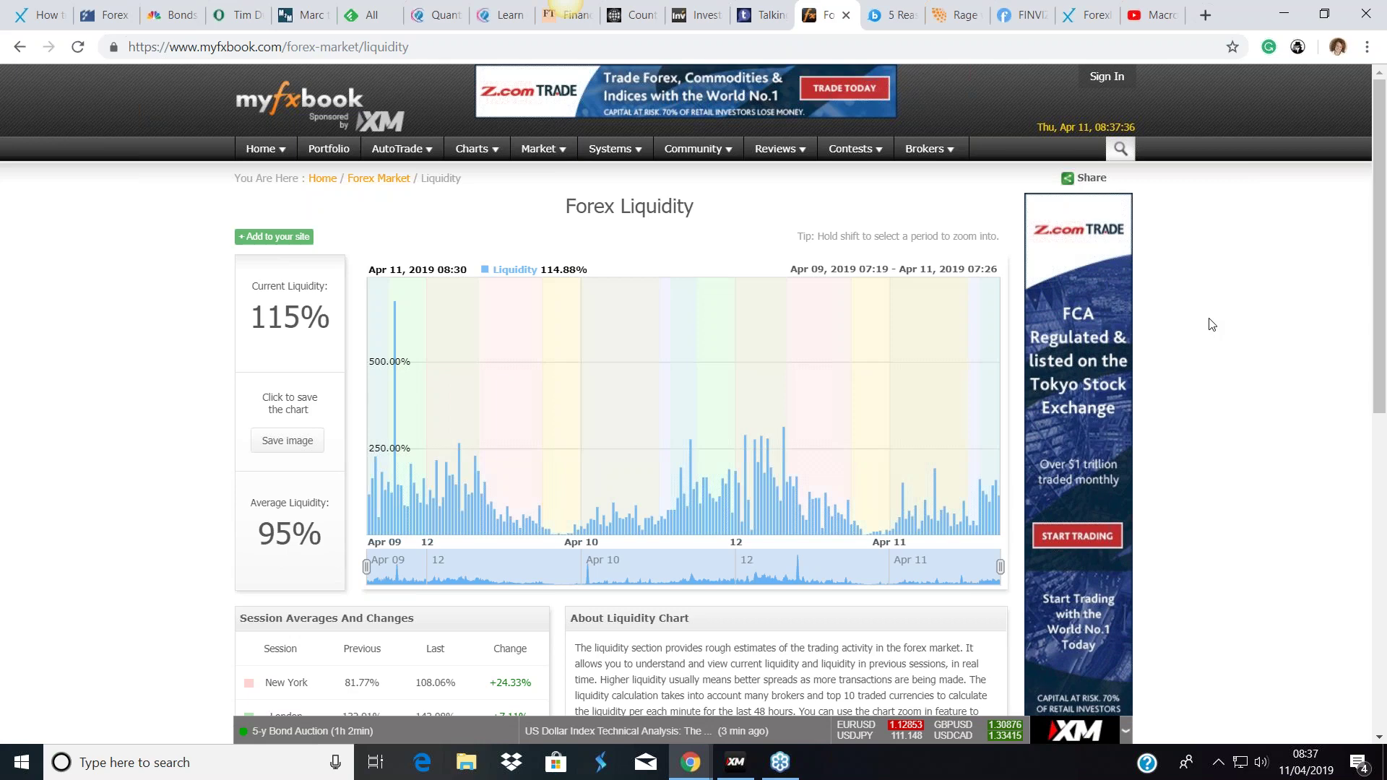
# - Look through the Quantum Trading home page, from the platform indicator packages down to the Our Indicators section
pyautogui.click(433, 15)
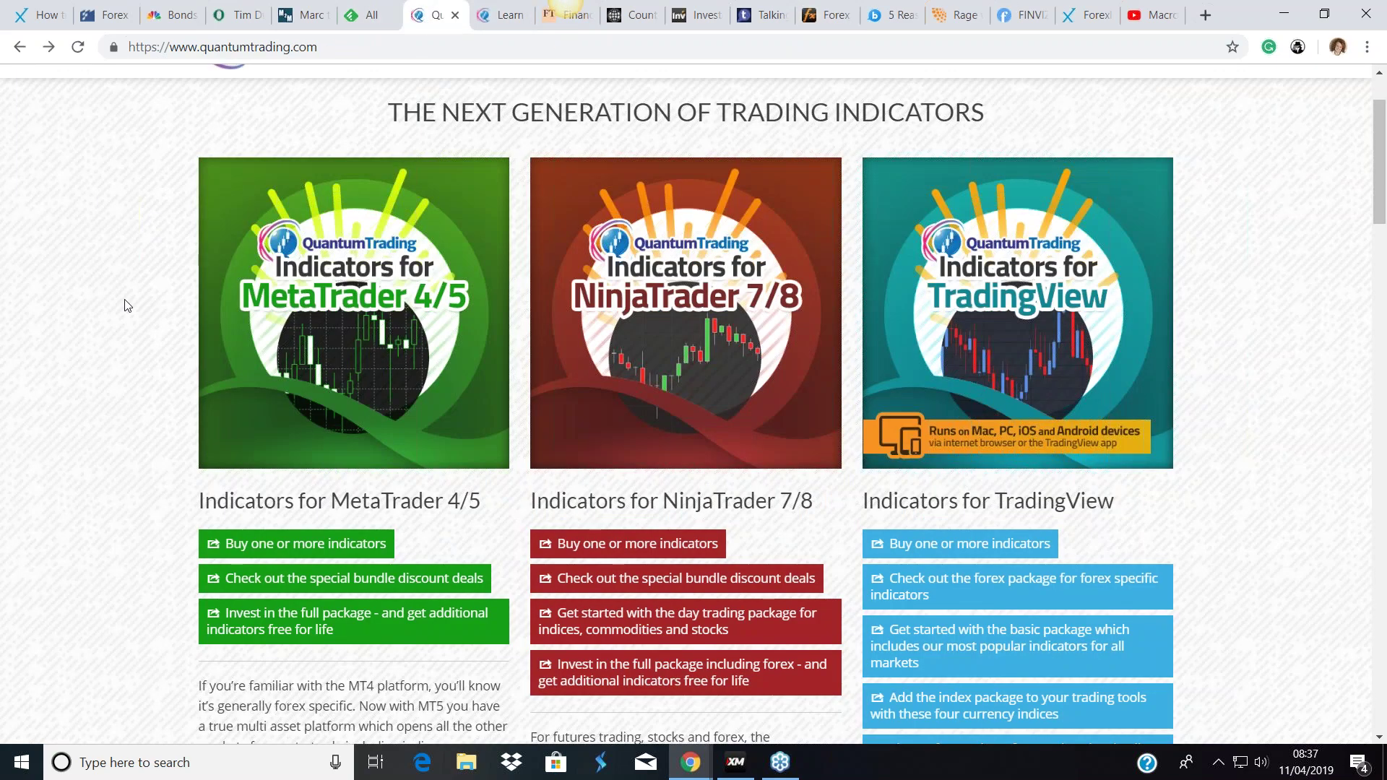
pyautogui.scroll(2, 124, 305)
pyautogui.scroll(-1, 125, 304)
pyautogui.scroll(1, 124, 305)
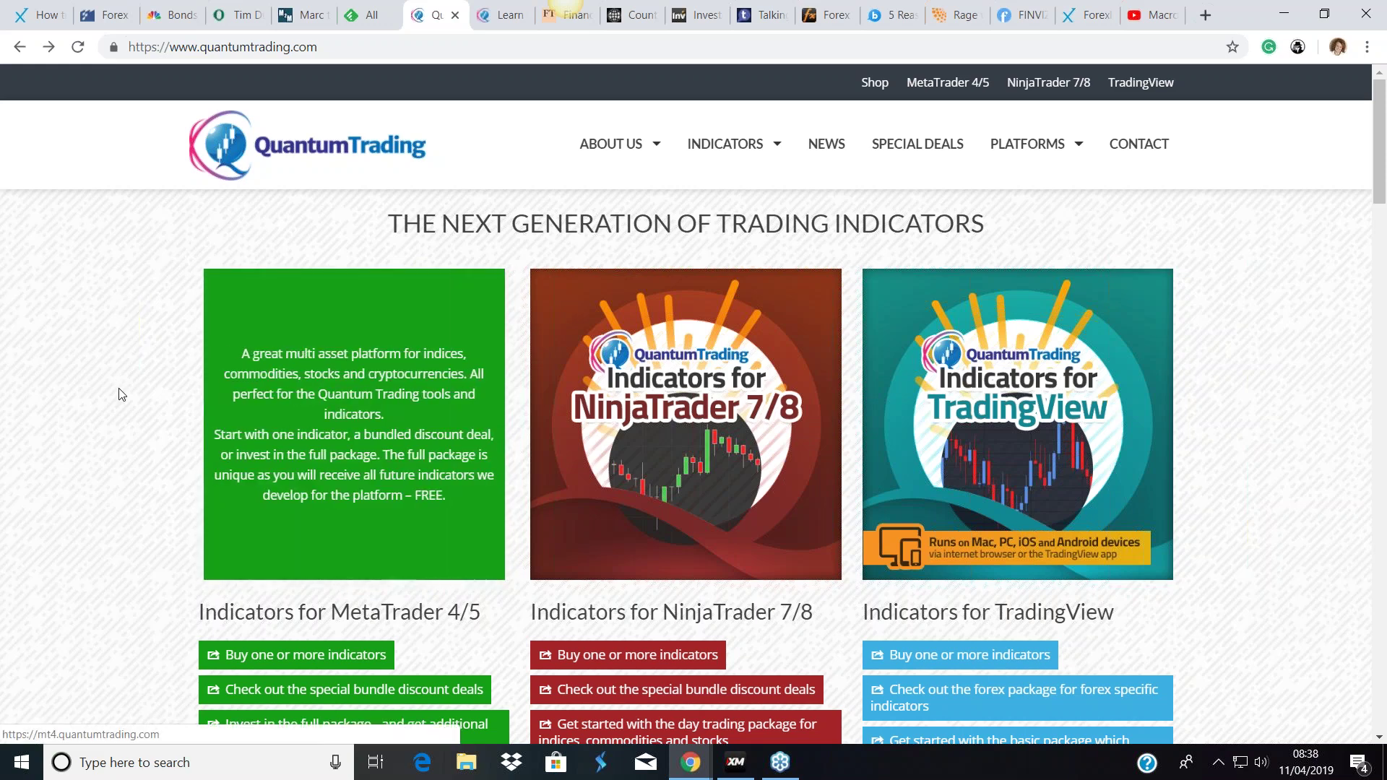
pyautogui.scroll(-10, 115, 387)
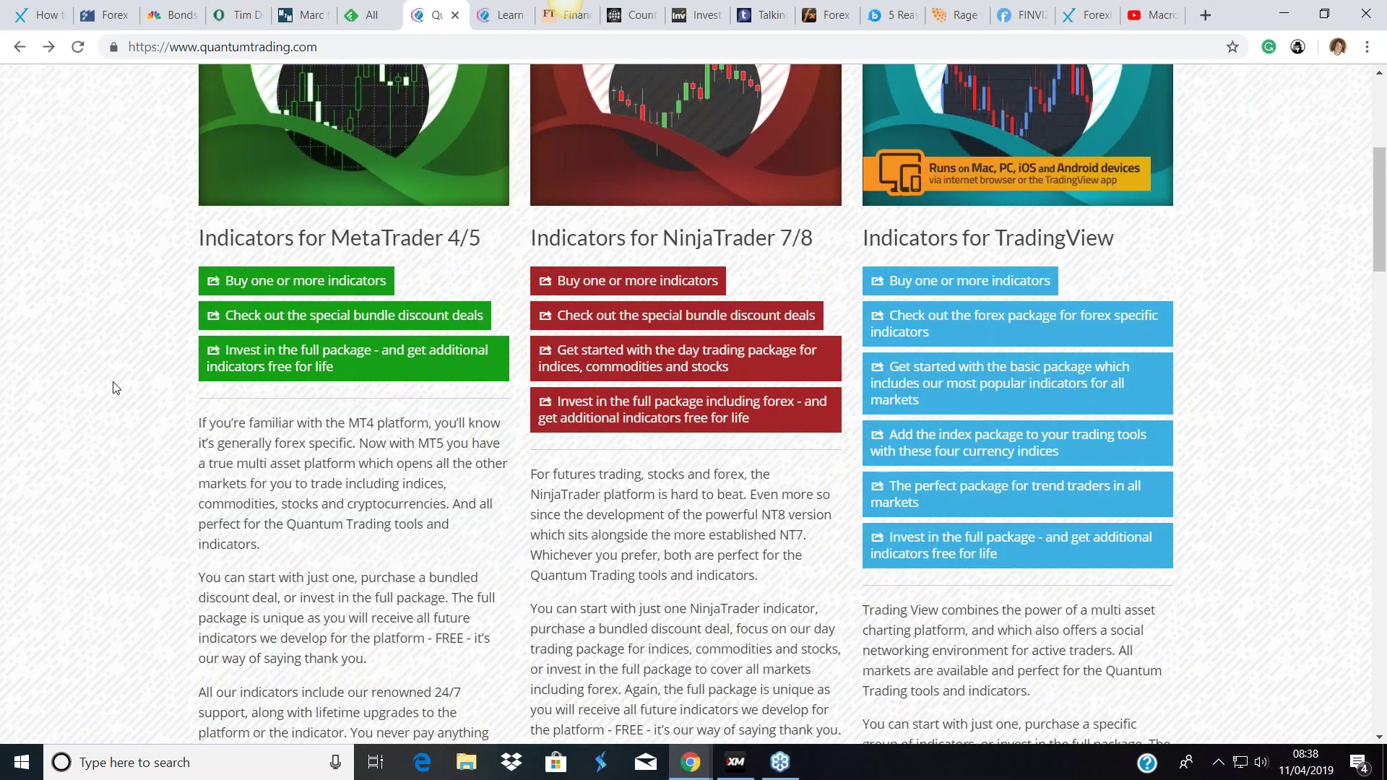
pyautogui.scroll(-3, 121, 379)
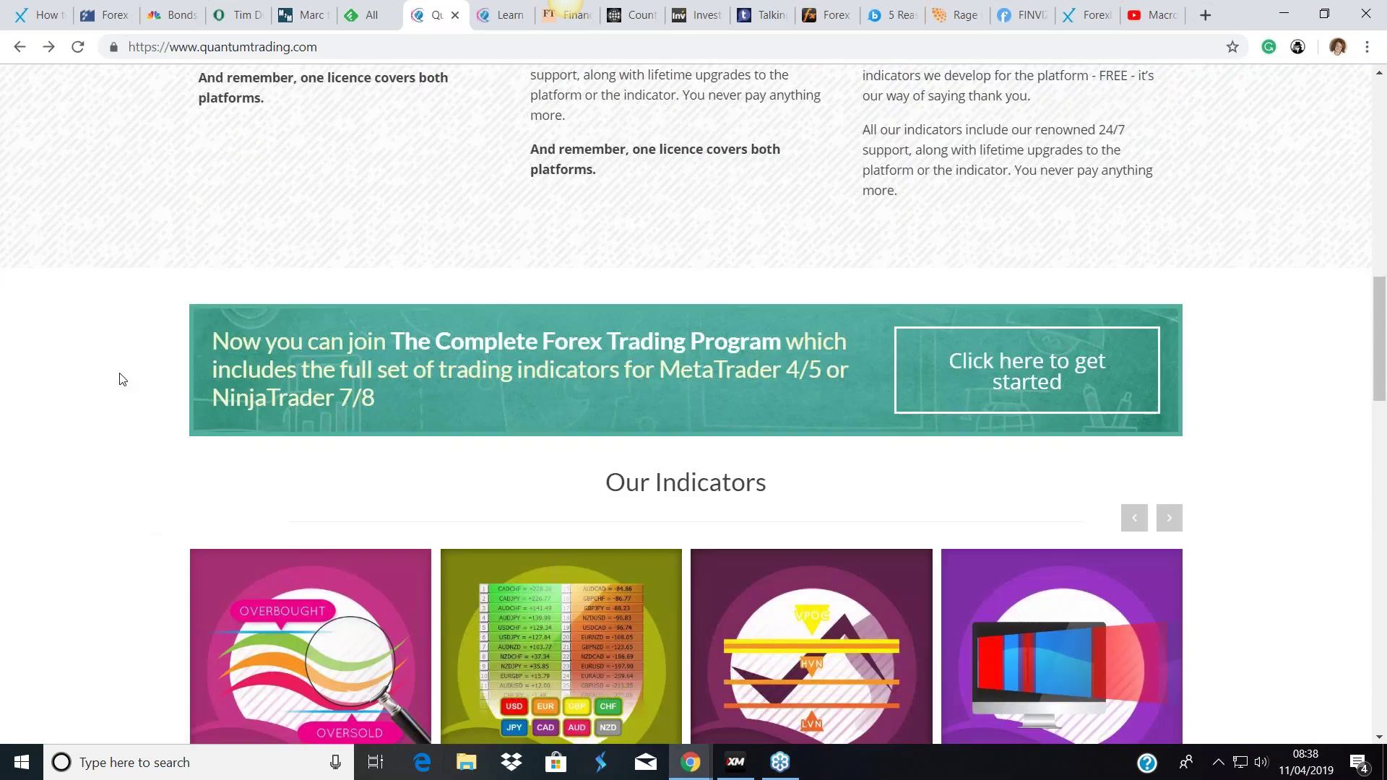
pyautogui.scroll(-2, 121, 380)
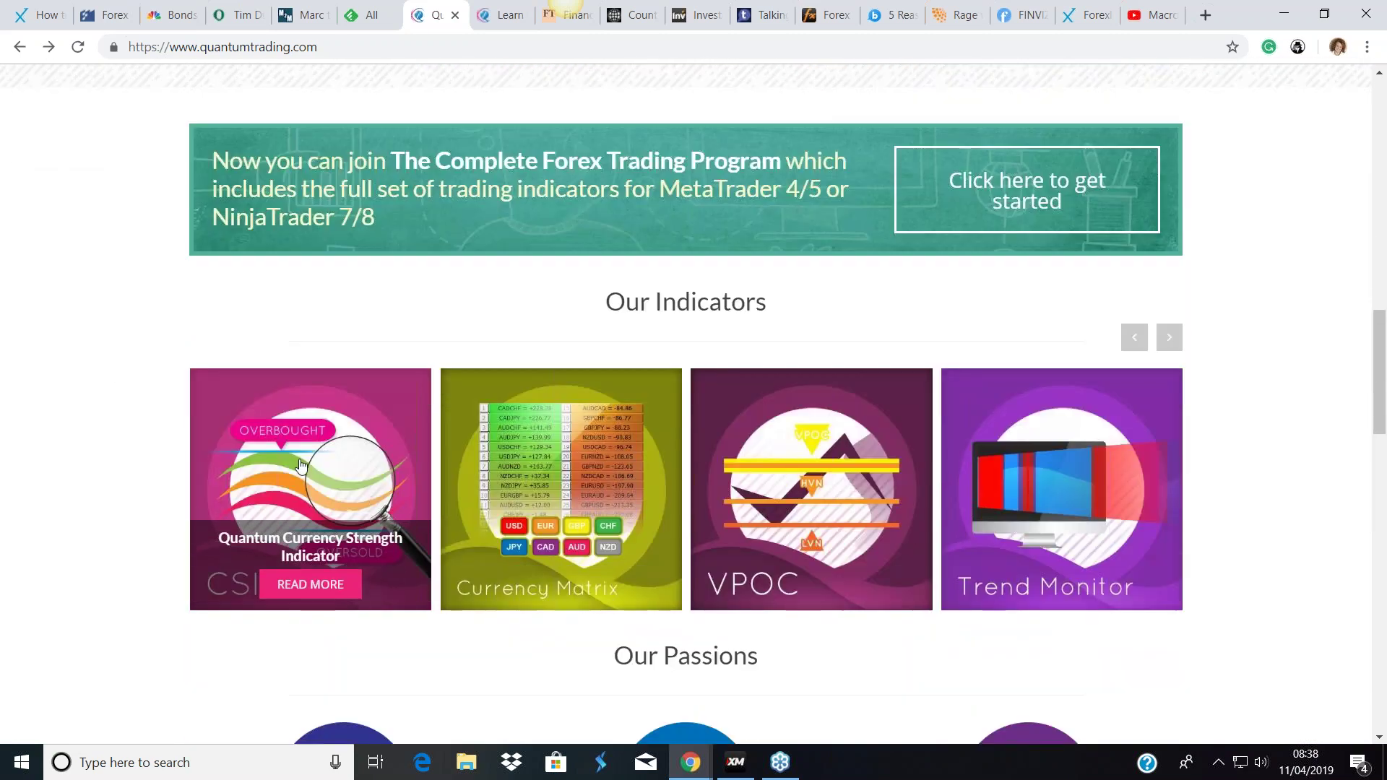
# - Open the Quantum Currency Strength Indicator product page and look through its description, contents list and example videos
pyautogui.click(302, 466)
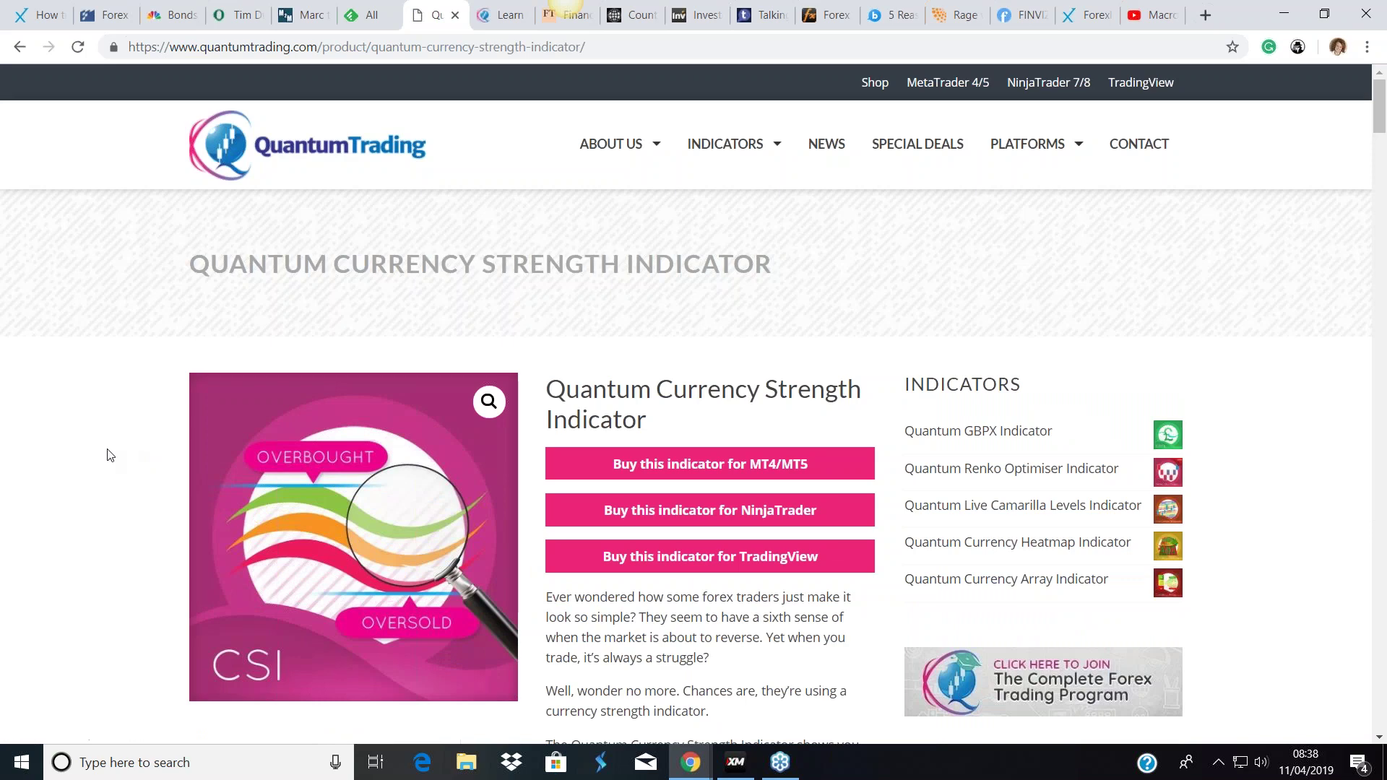
pyautogui.scroll(-3, 110, 452)
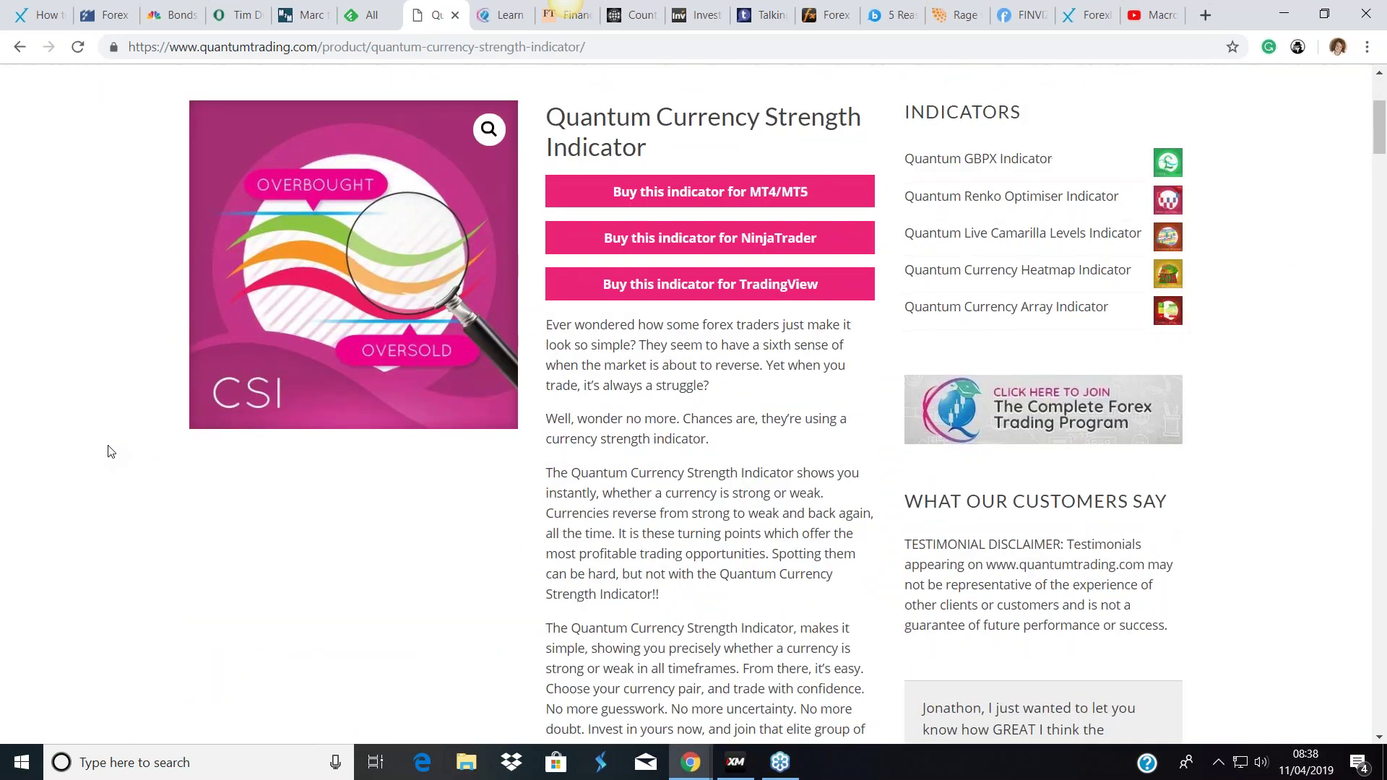
pyautogui.scroll(-6, 111, 452)
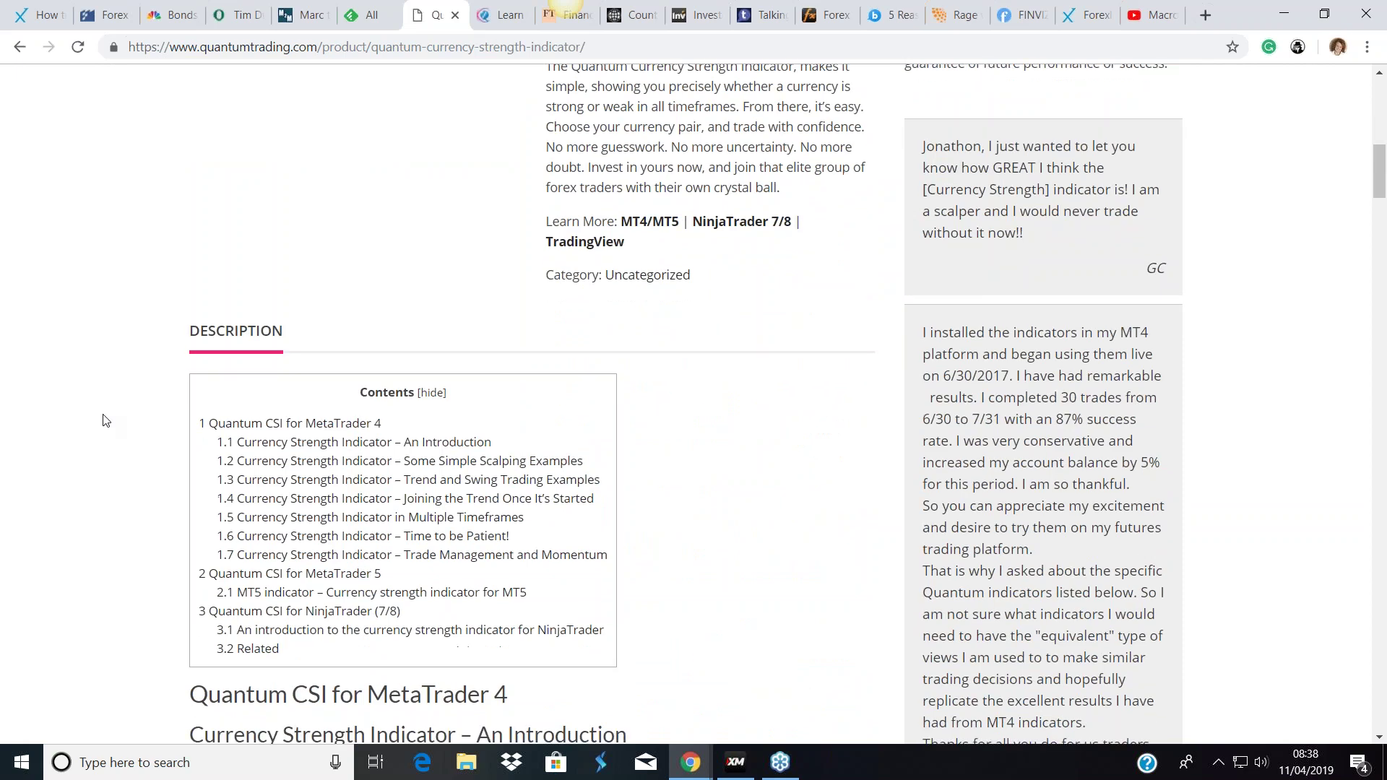
pyautogui.scroll(-7, 106, 421)
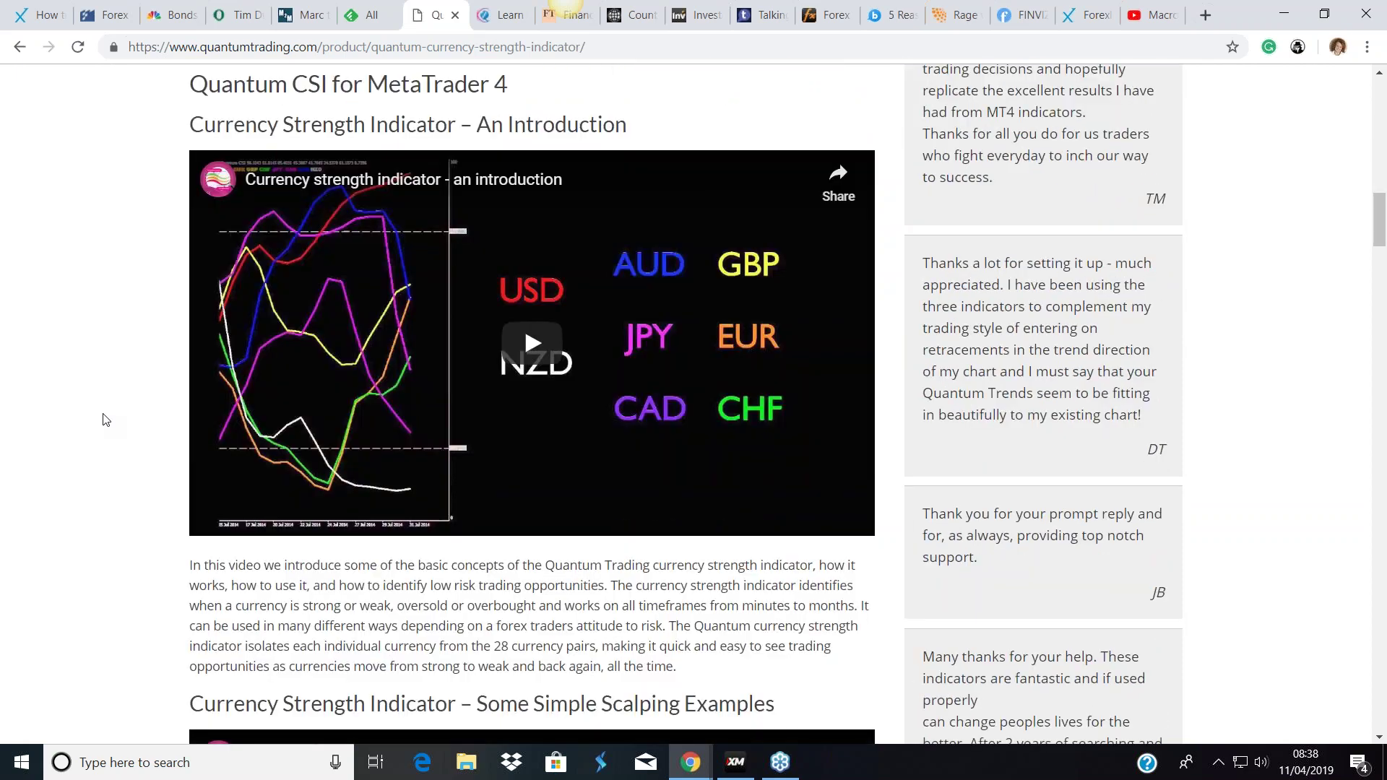
pyautogui.scroll(-4, 107, 419)
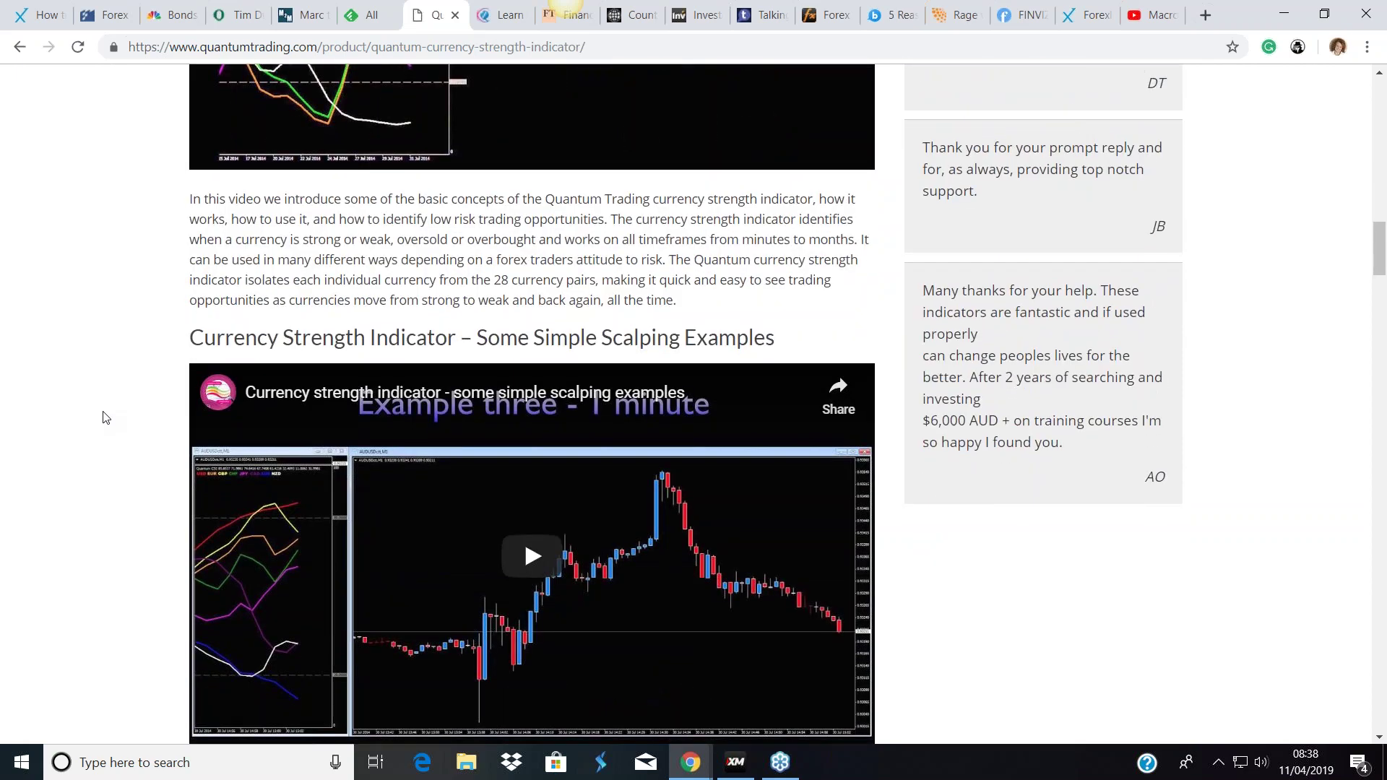
pyautogui.scroll(-4, 106, 418)
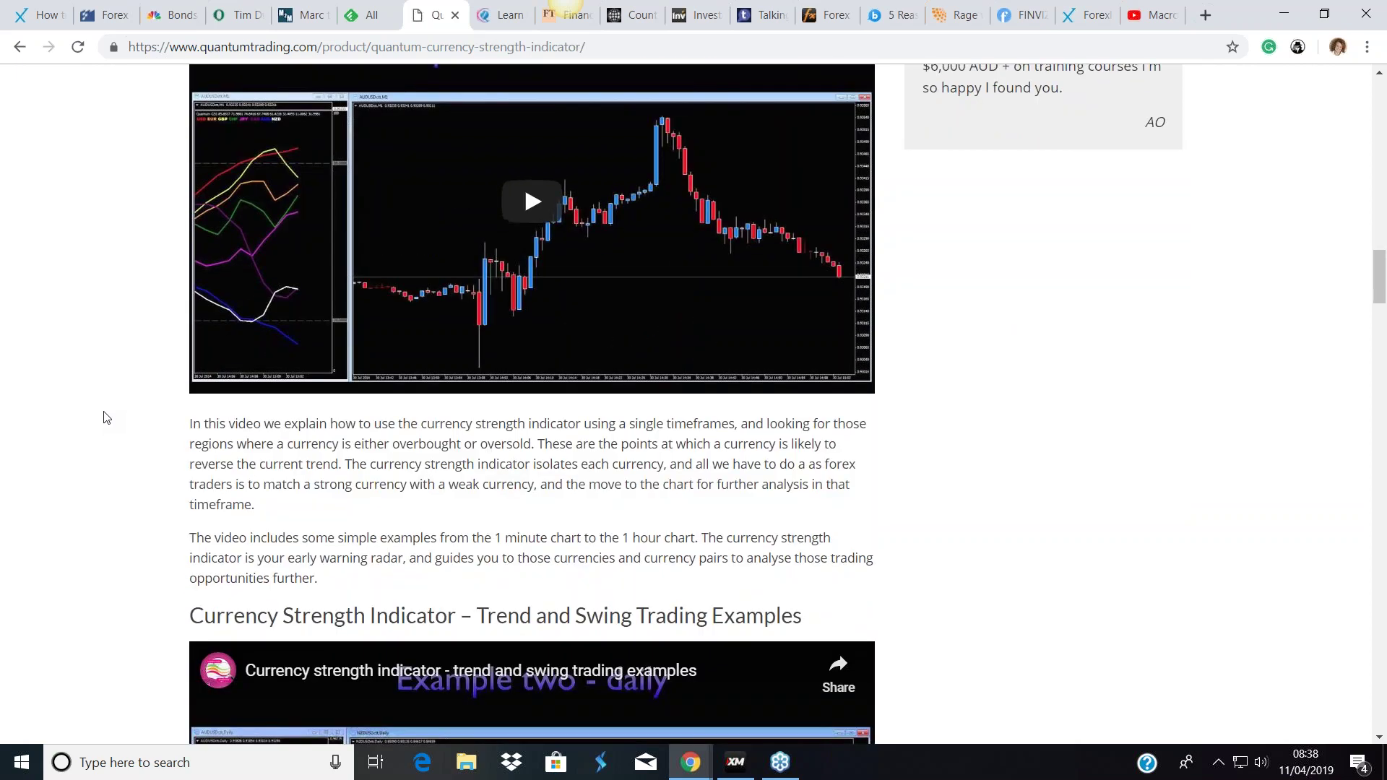
pyautogui.scroll(4, 106, 417)
pyautogui.scroll(-5, 106, 416)
pyautogui.scroll(6, 107, 413)
pyautogui.scroll(20, 106, 413)
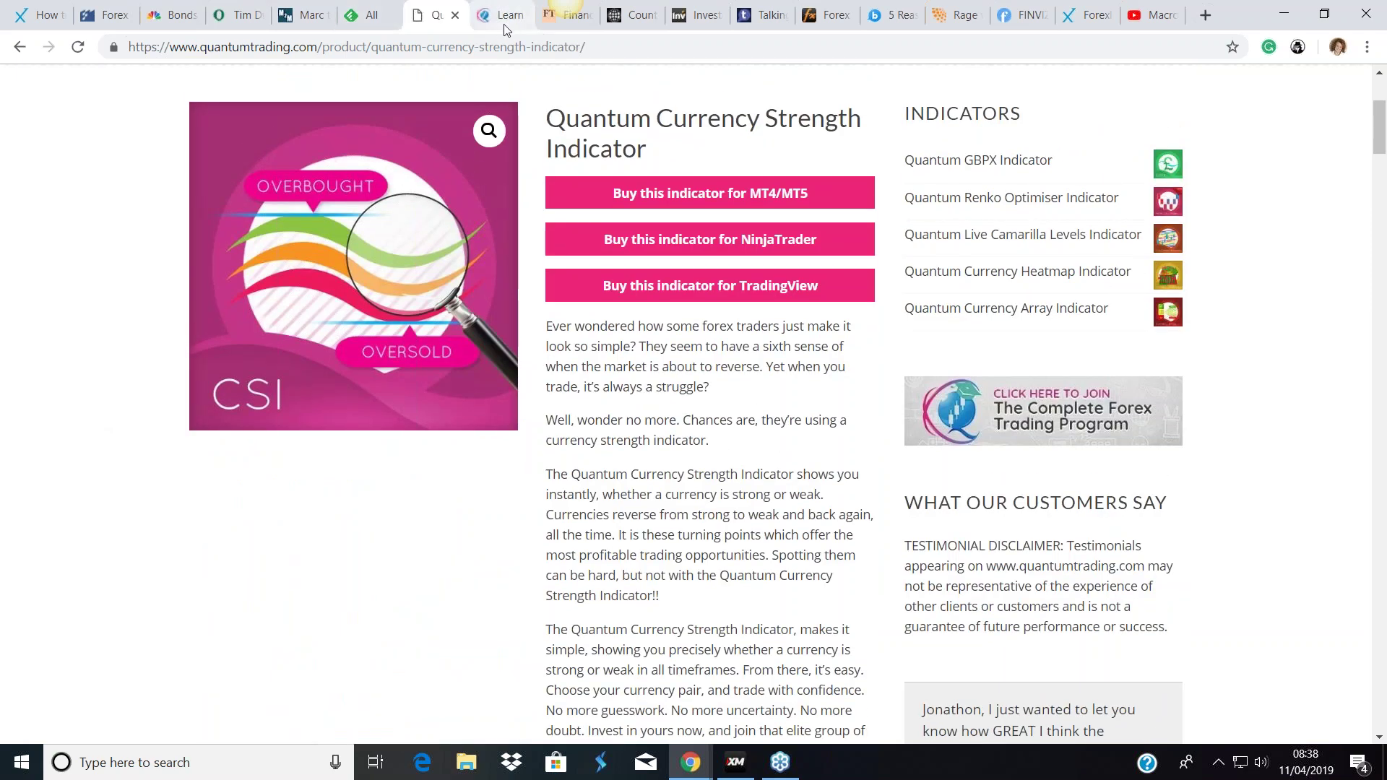
# - View the Quantum Trading Education home page, examining The Complete Forex Trading Program's five core modules and additional resources
pyautogui.click(505, 26)
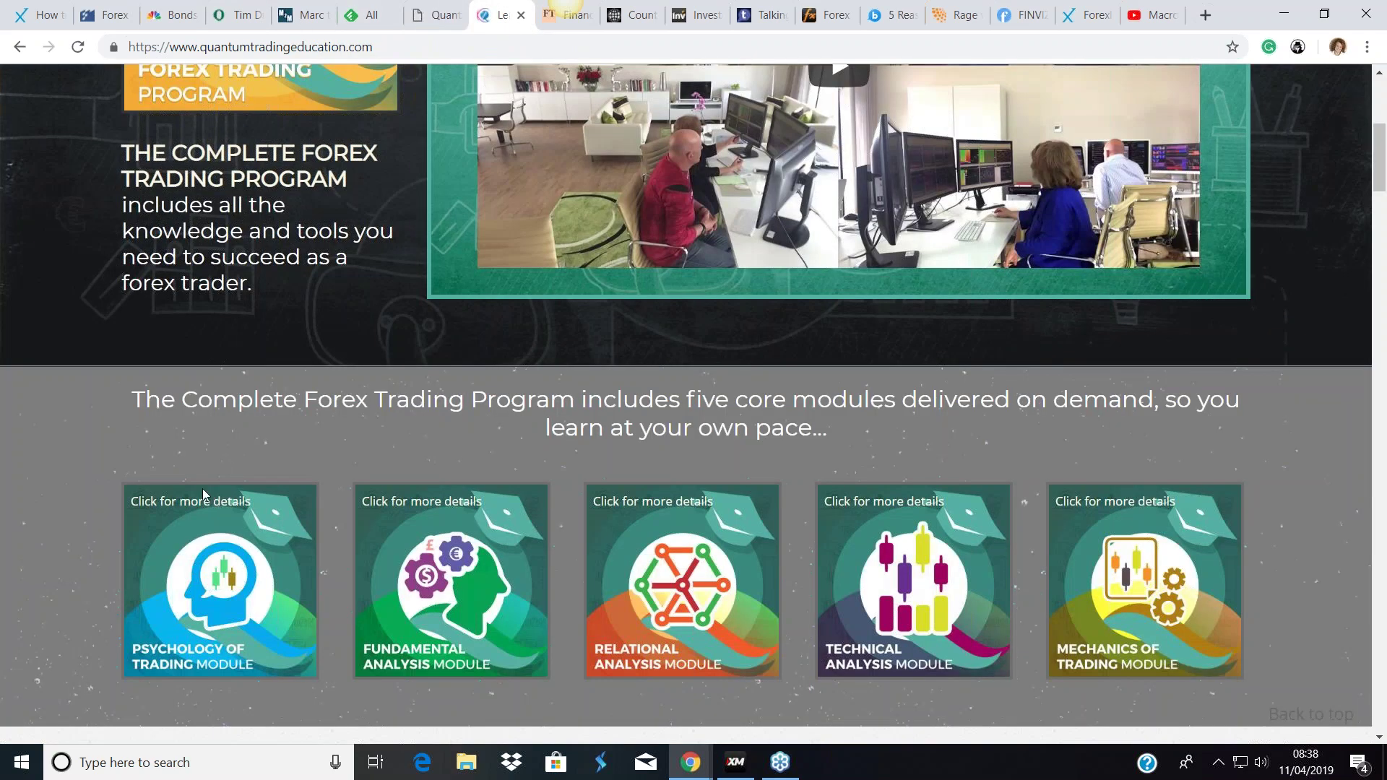
pyautogui.scroll(4, 202, 489)
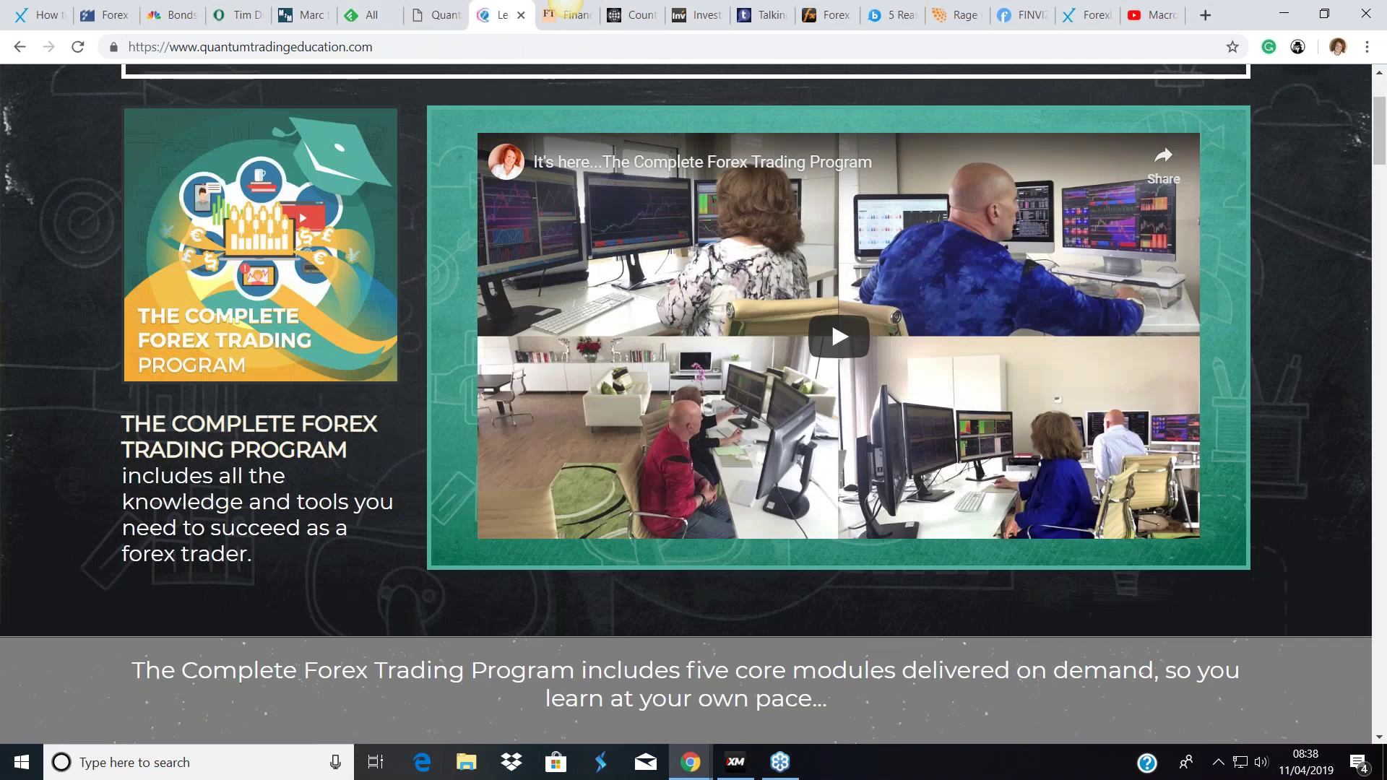
pyautogui.scroll(3, 203, 499)
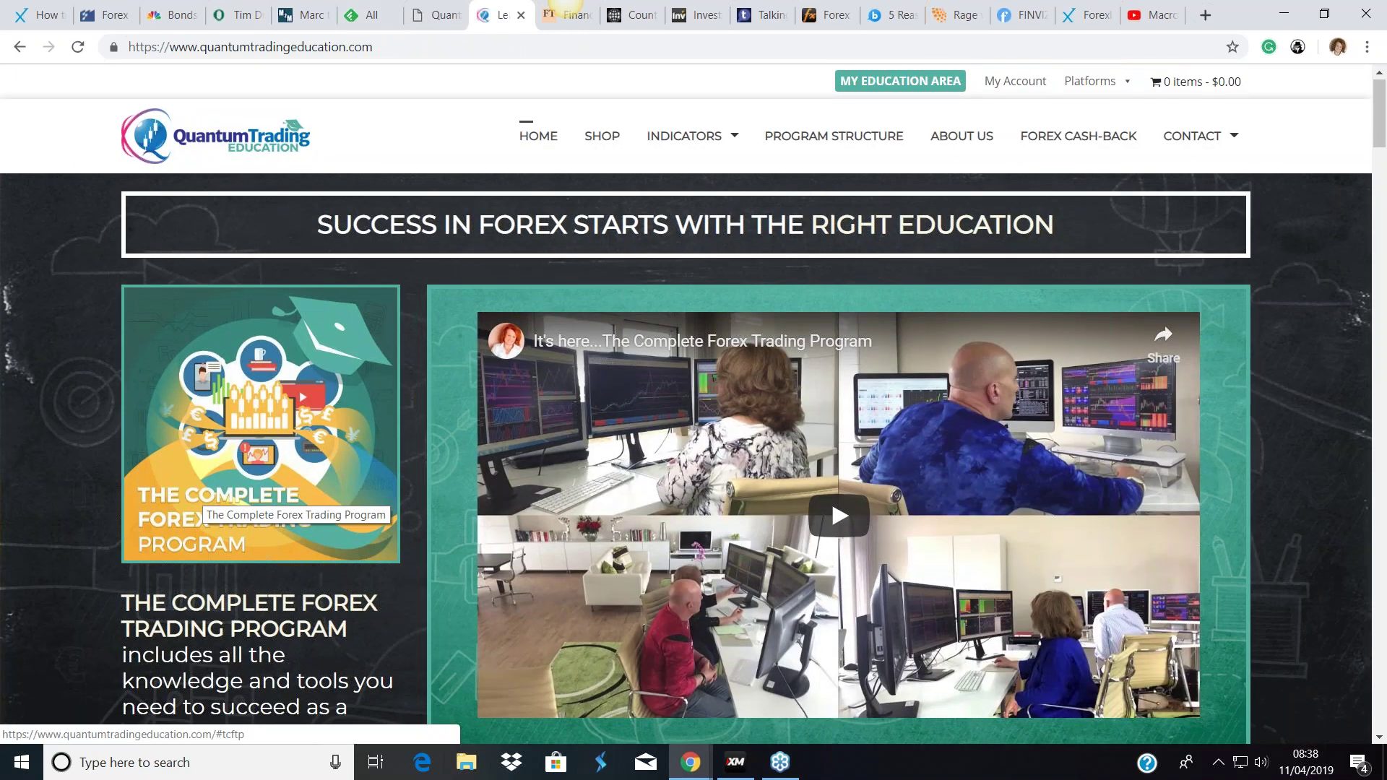
pyautogui.scroll(-10, 204, 502)
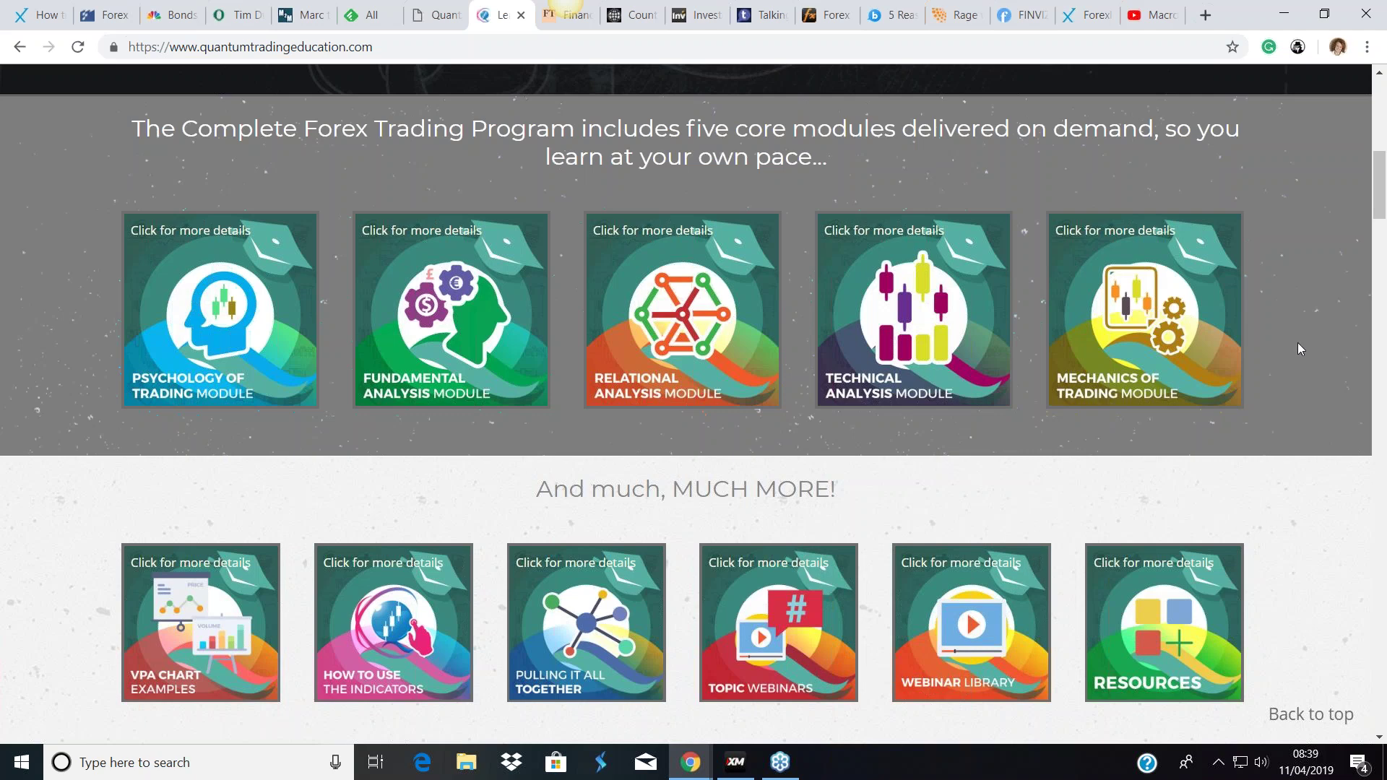
pyautogui.scroll(-2, 1297, 343)
pyautogui.scroll(3, 1219, 377)
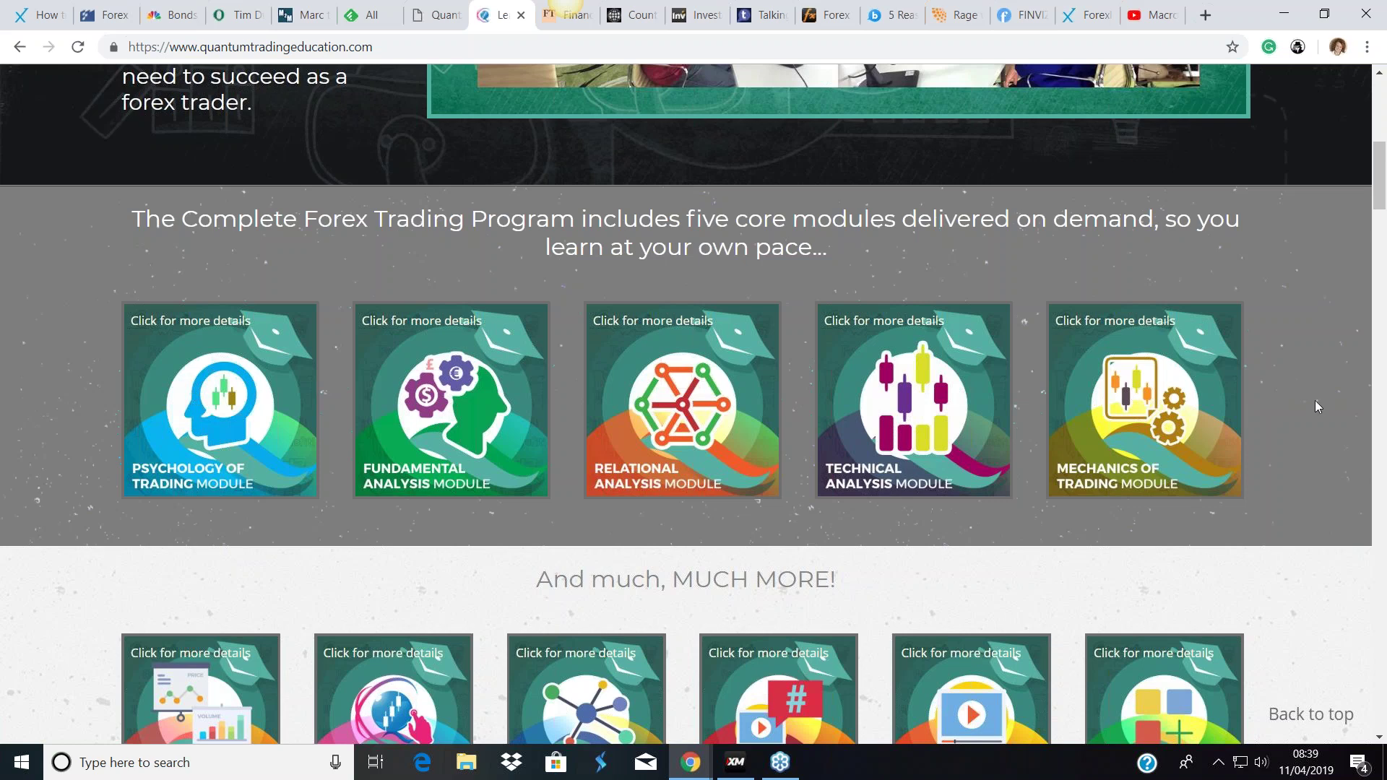
pyautogui.scroll(6, 1316, 401)
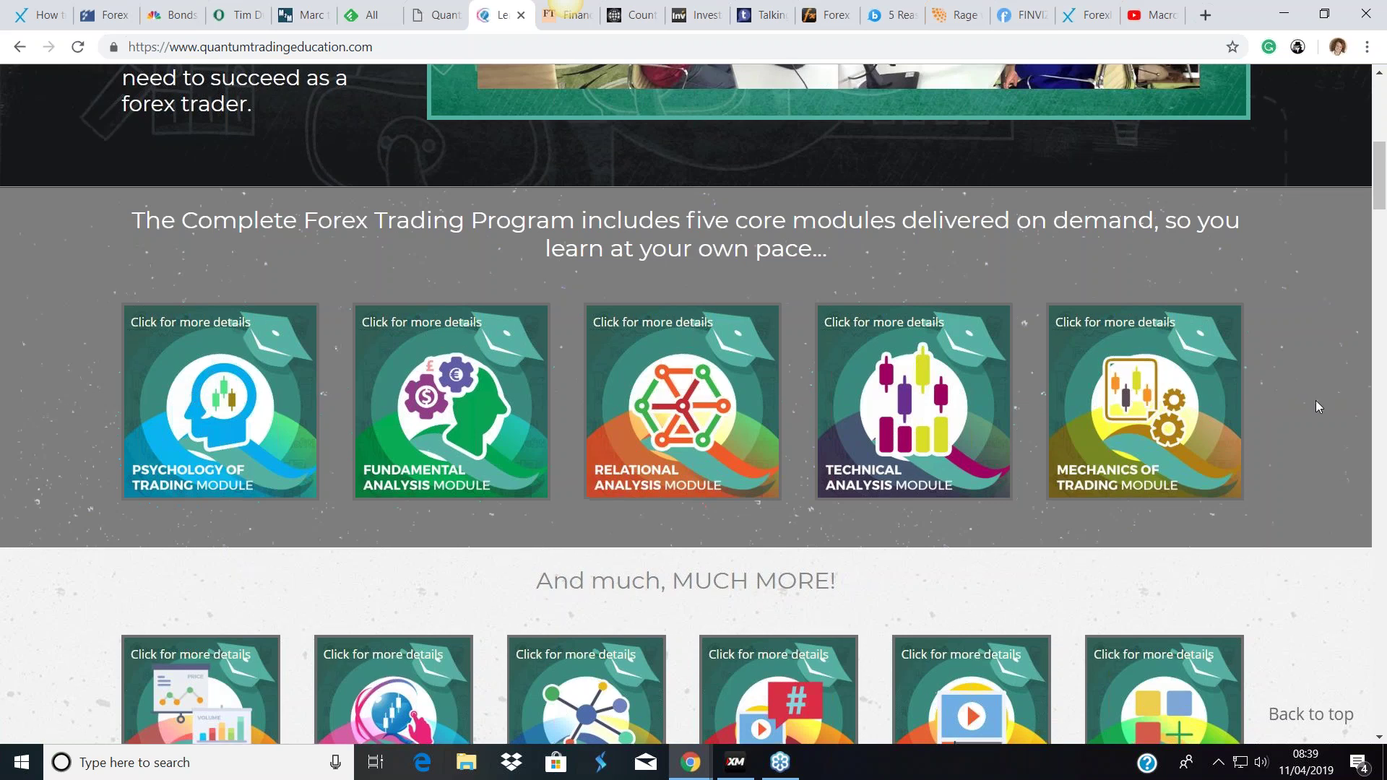